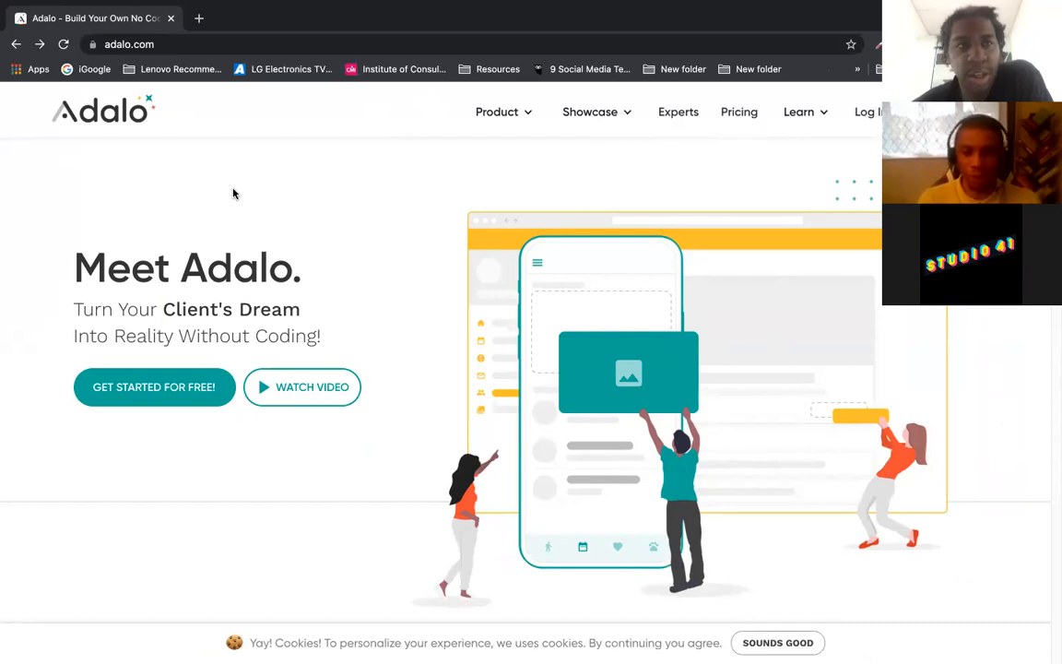
Step: Open missingblackpeople.com in a new Chrome tab
left_click(198, 19)
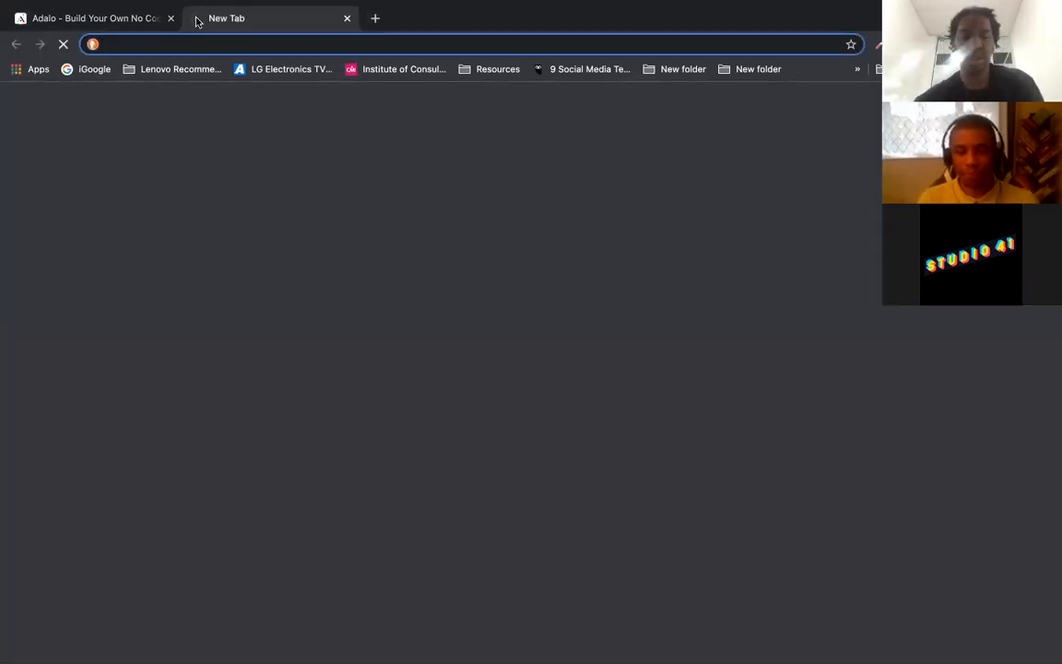
type("mis")
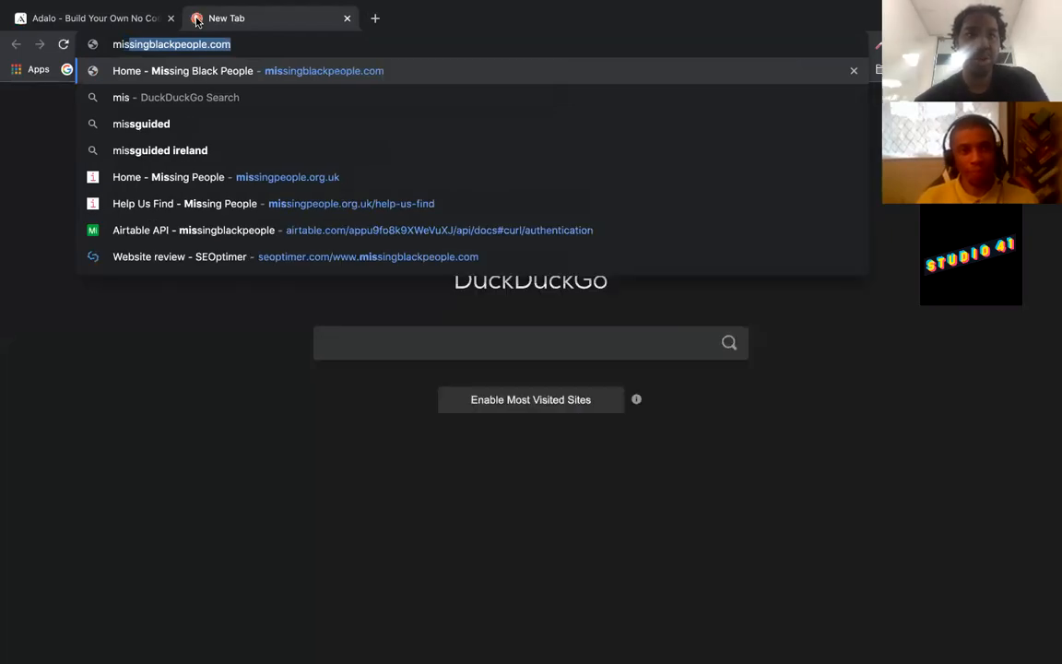
key("Return")
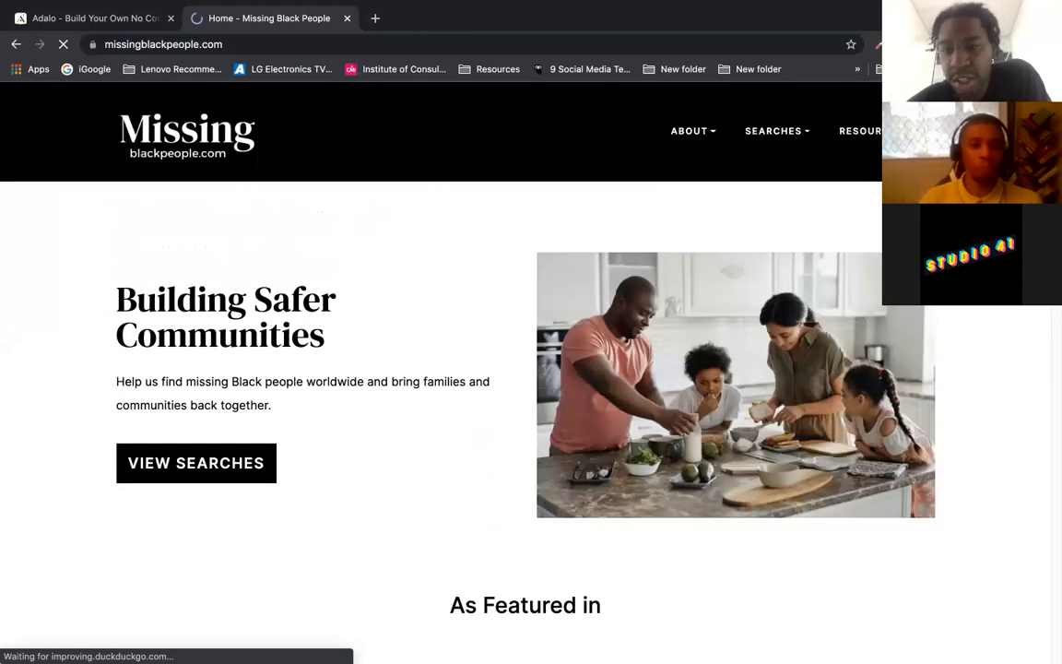
Step: Scroll through the Missing Black People home page, then return to the Adalo tab
scroll(526, 369, "down", 5)
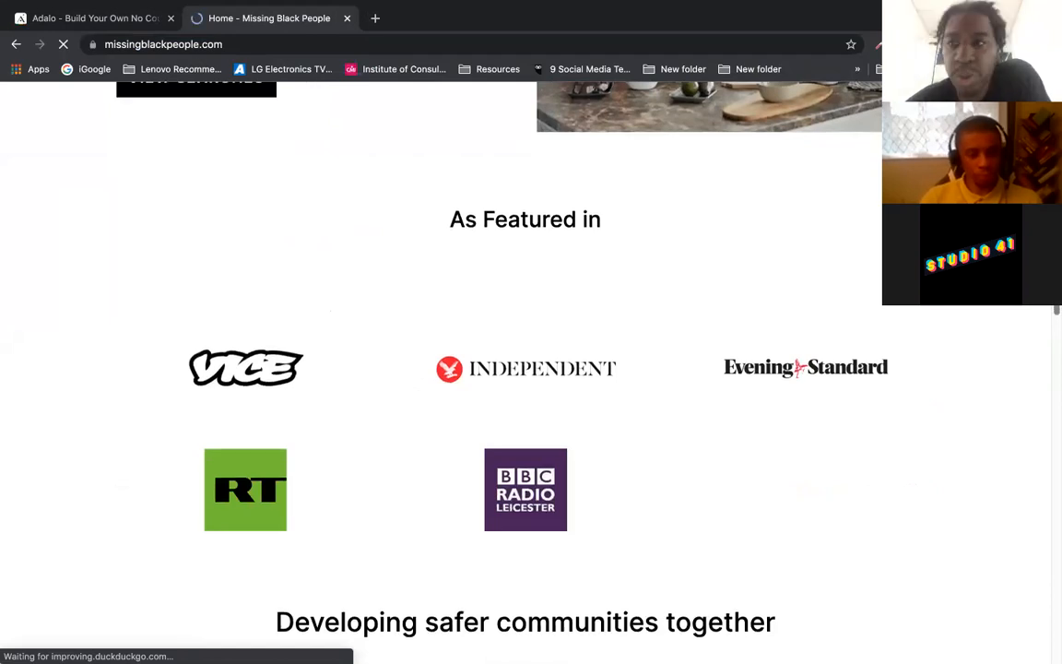
scroll(525, 368, "up", 2)
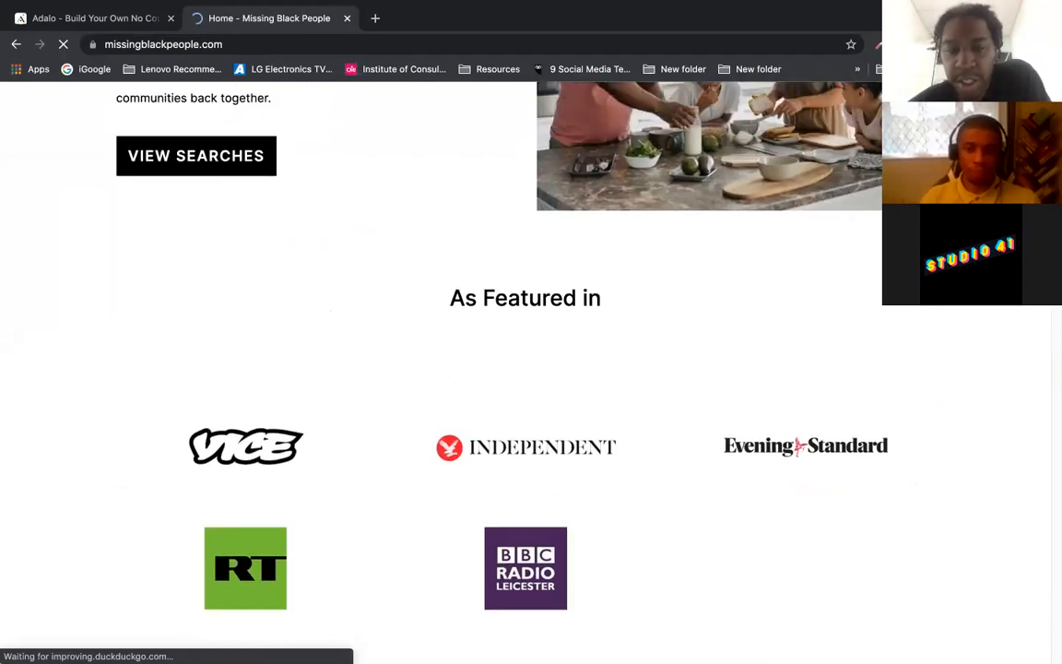
scroll(525, 369, "up", 1)
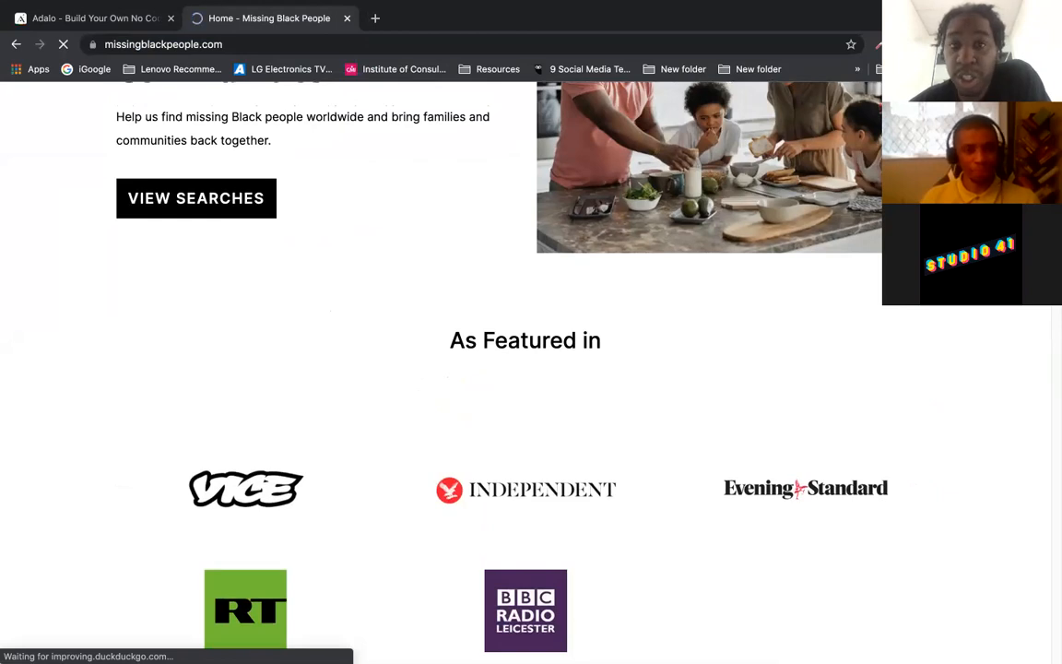
scroll(525, 368, "up", 4)
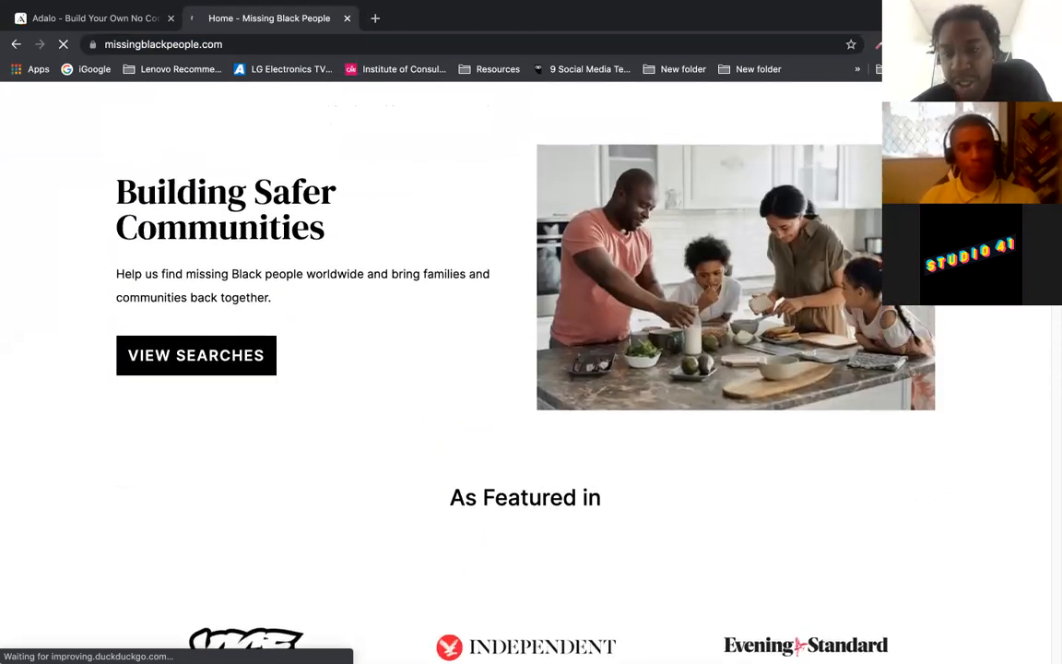
scroll(468, 350, "up", 1)
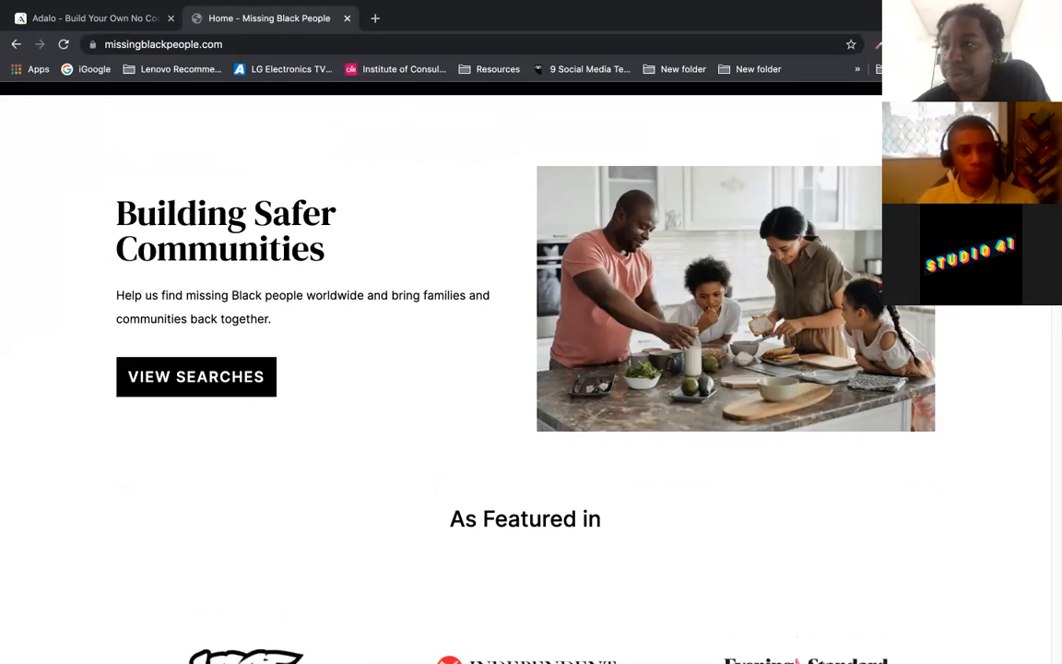
scroll(526, 369, "up", 1)
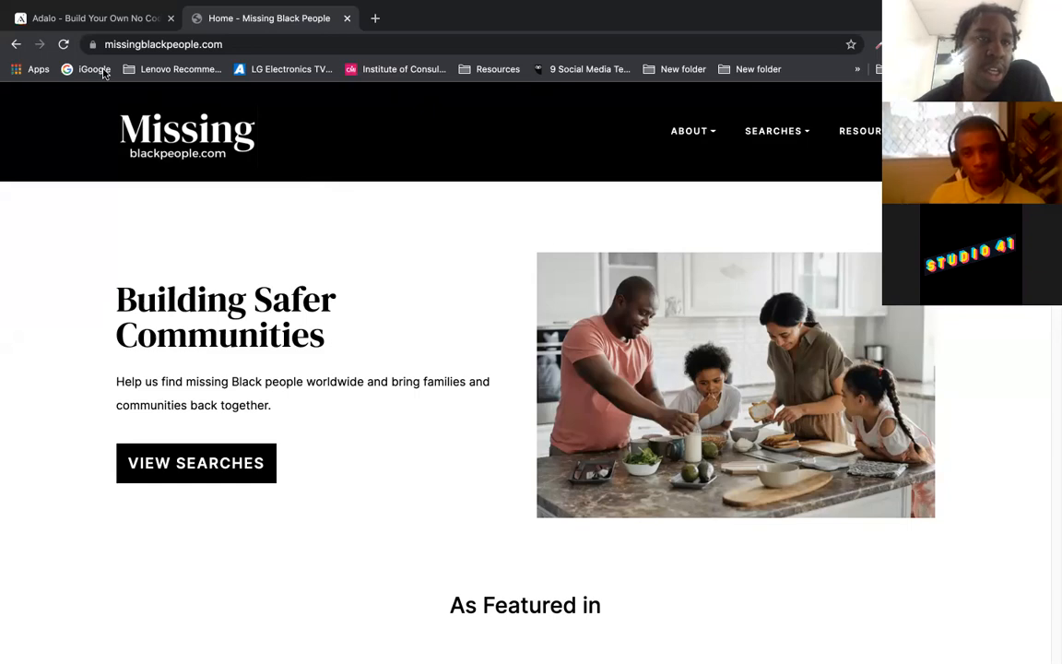
left_click(101, 22)
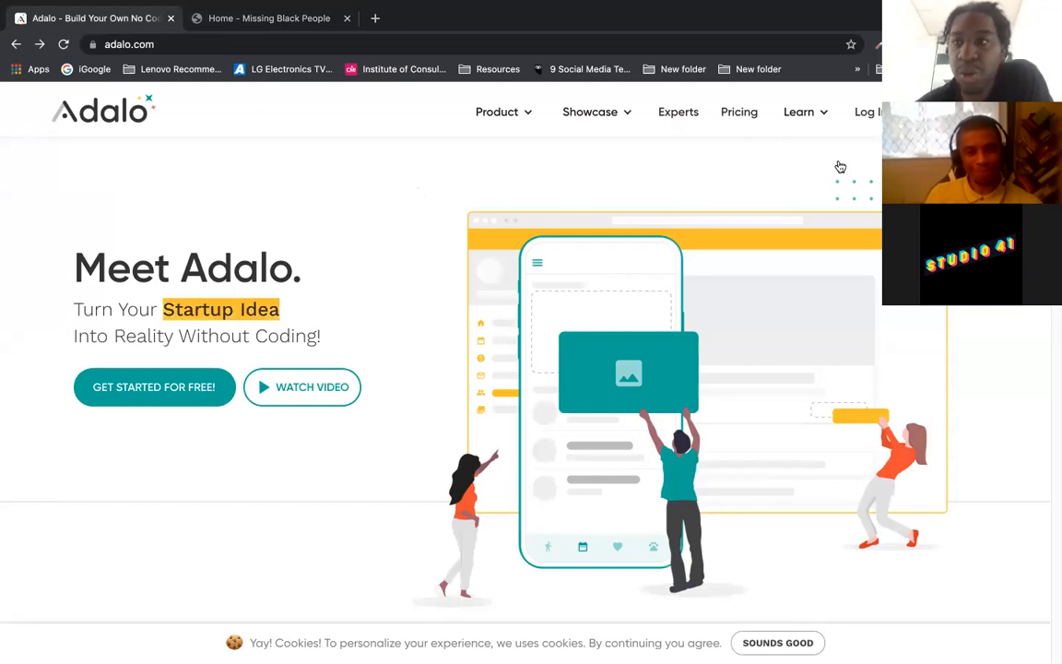
Step: Scroll through the adalo.com homepage and go to the Log In page
scroll(525, 368, "down", 1)
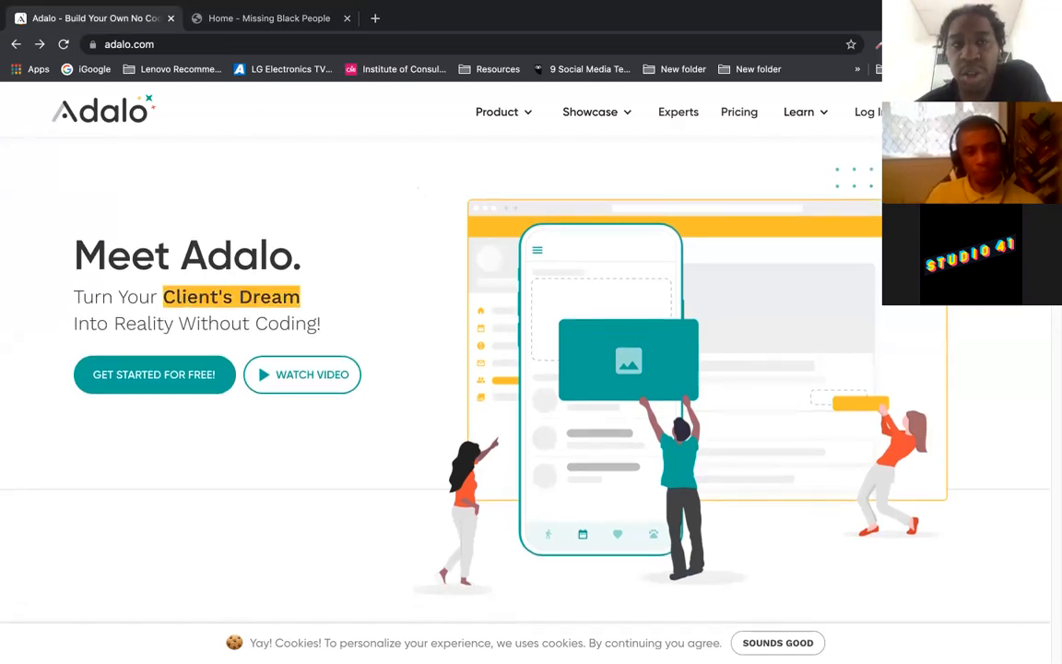
scroll(525, 369, "down", 1)
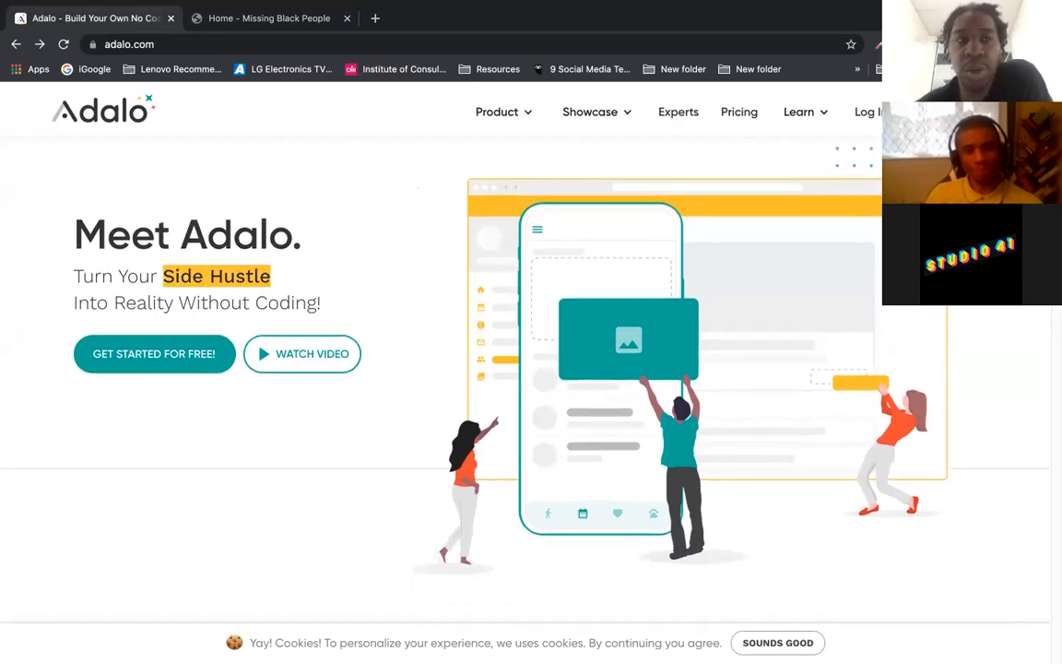
scroll(525, 369, "down", 1)
scroll(525, 369, "down", 5)
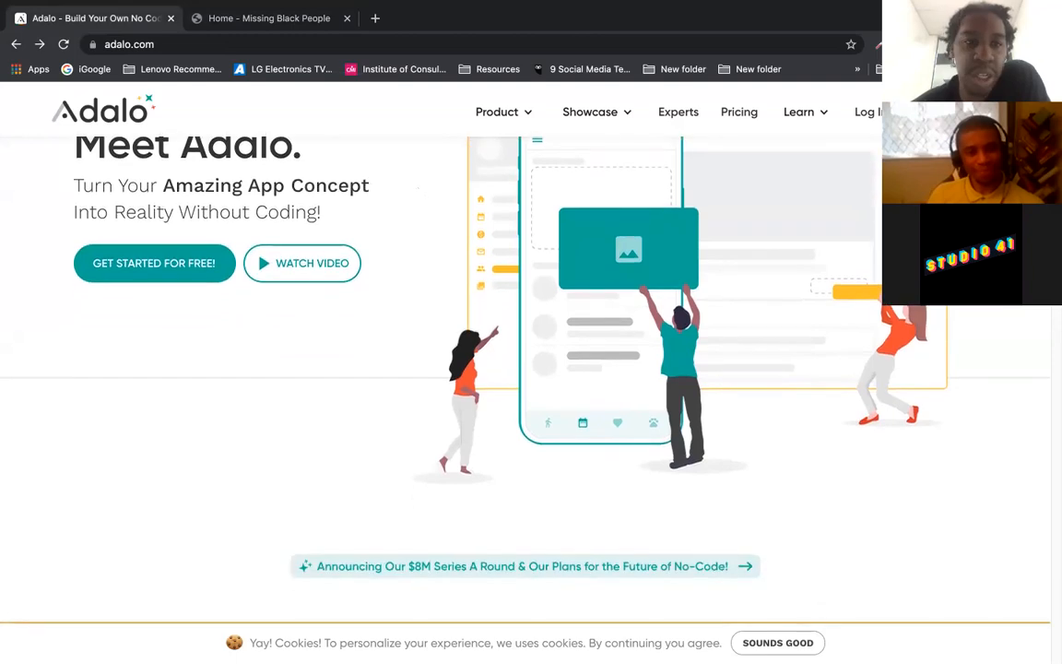
scroll(525, 369, "down", 10)
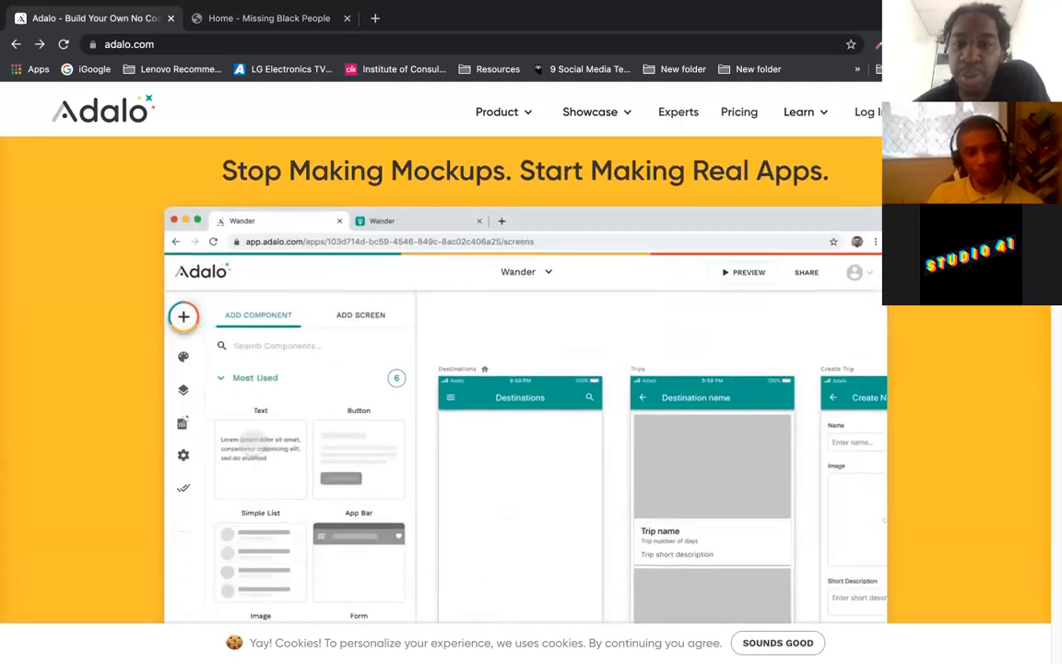
scroll(525, 369, "down", 3)
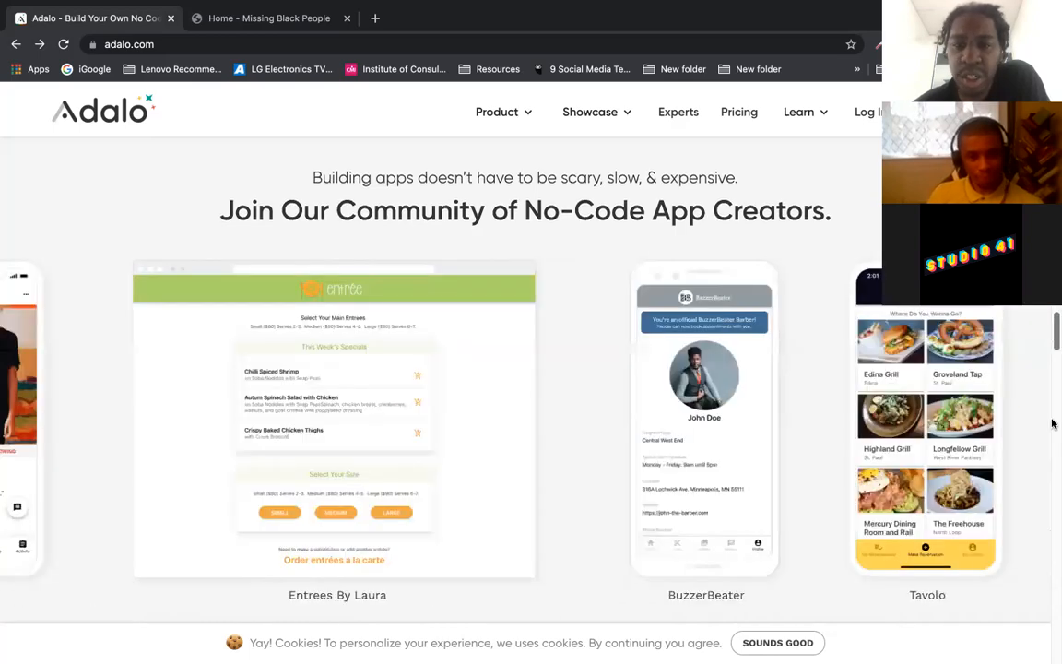
left_click_drag(1056, 334, 1049, 83)
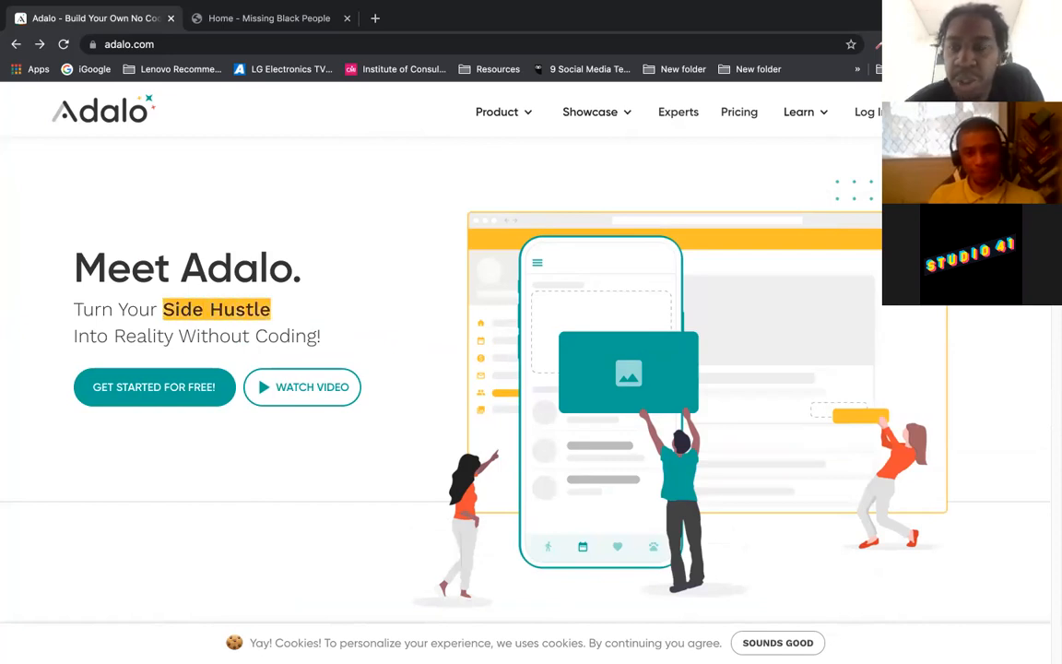
left_click(864, 113)
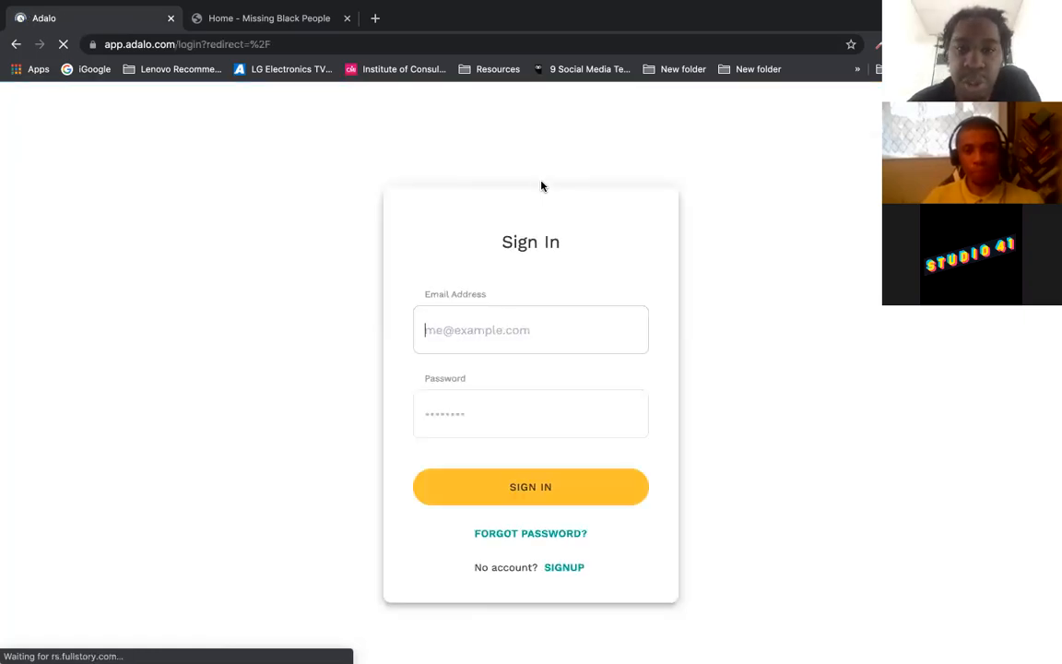
Step: Sign in with the saved e-mail and account password, then choose CREATE NEW APP
left_click(483, 324)
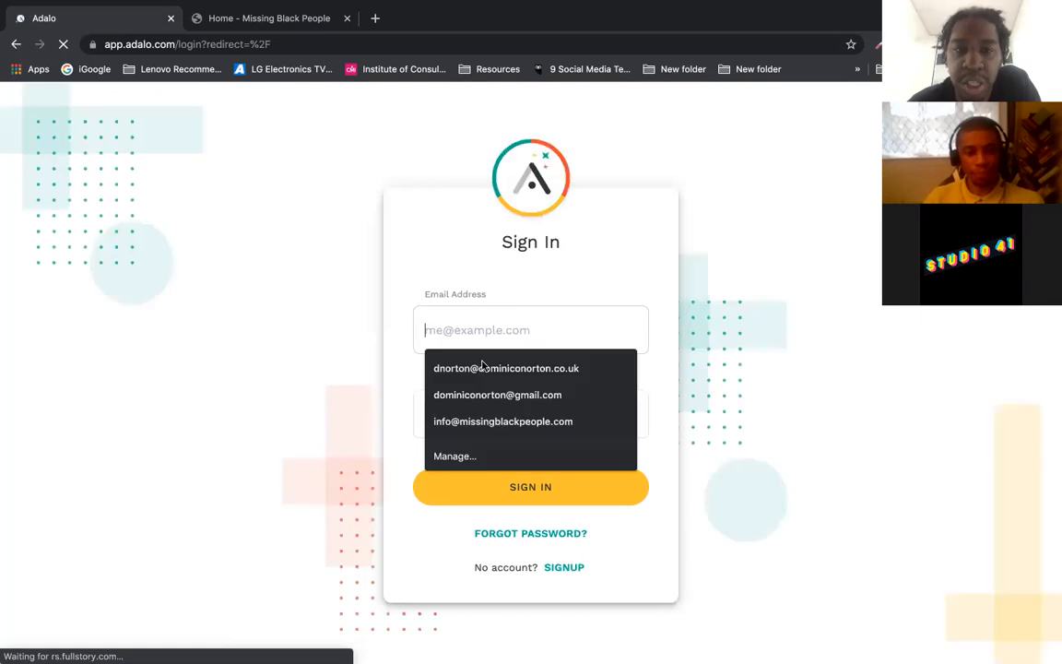
left_click(471, 406)
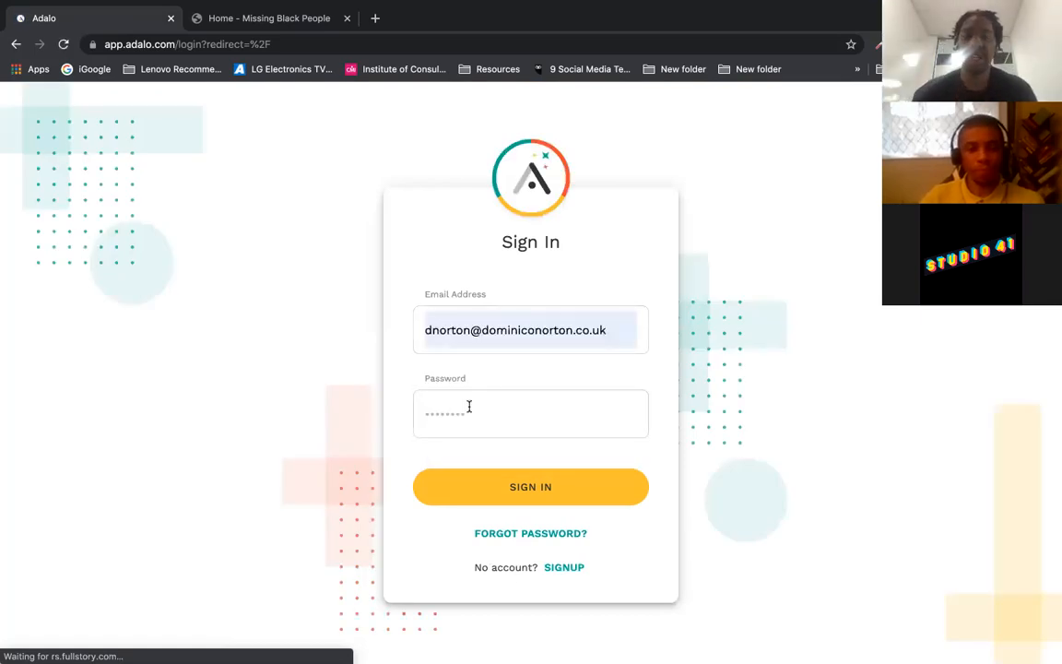
type("••••")
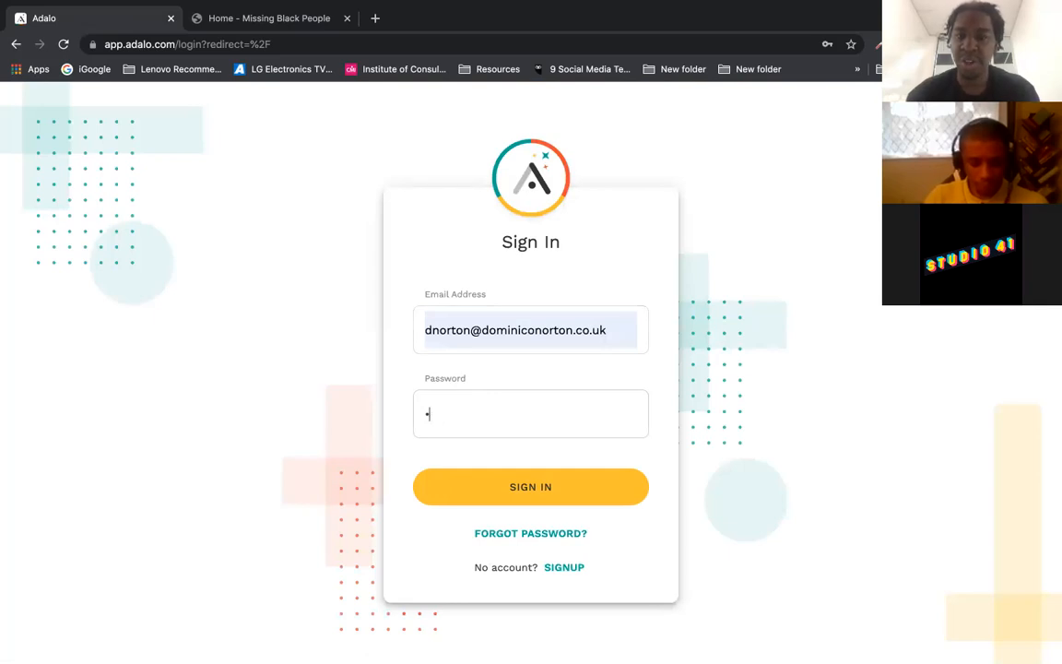
key("BackSpace")
type("••••••")
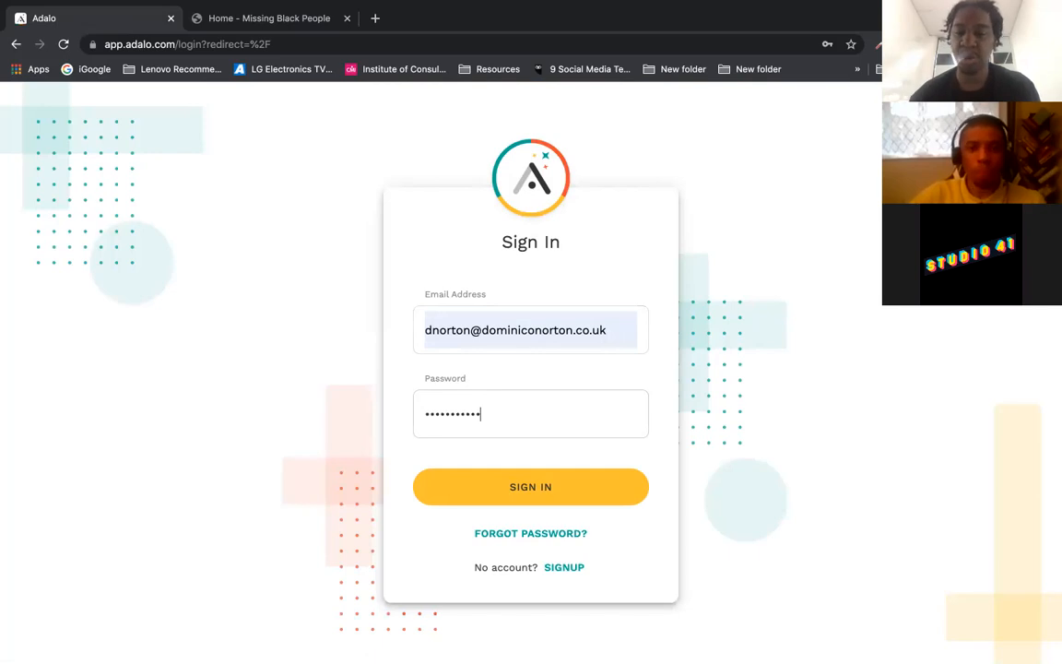
left_click(539, 472)
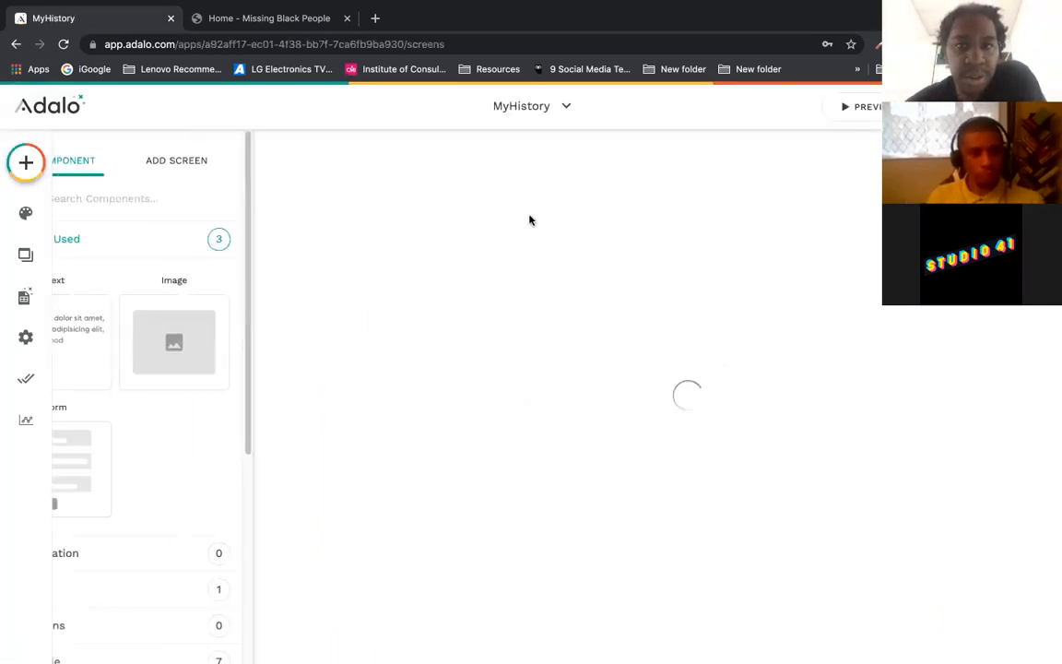
left_click(556, 109)
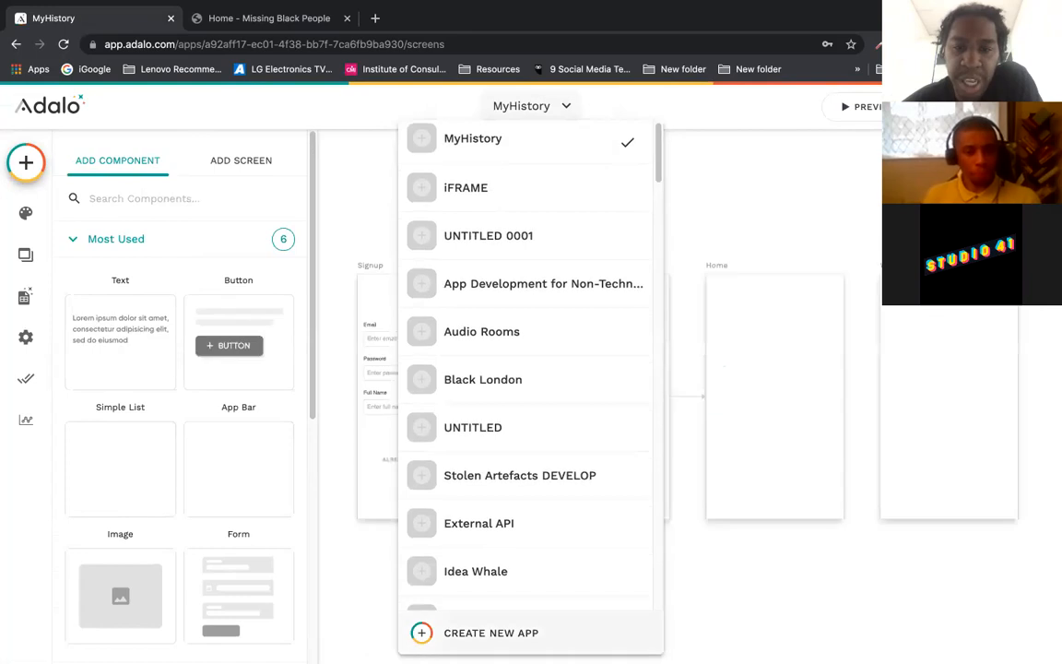
left_click(421, 633)
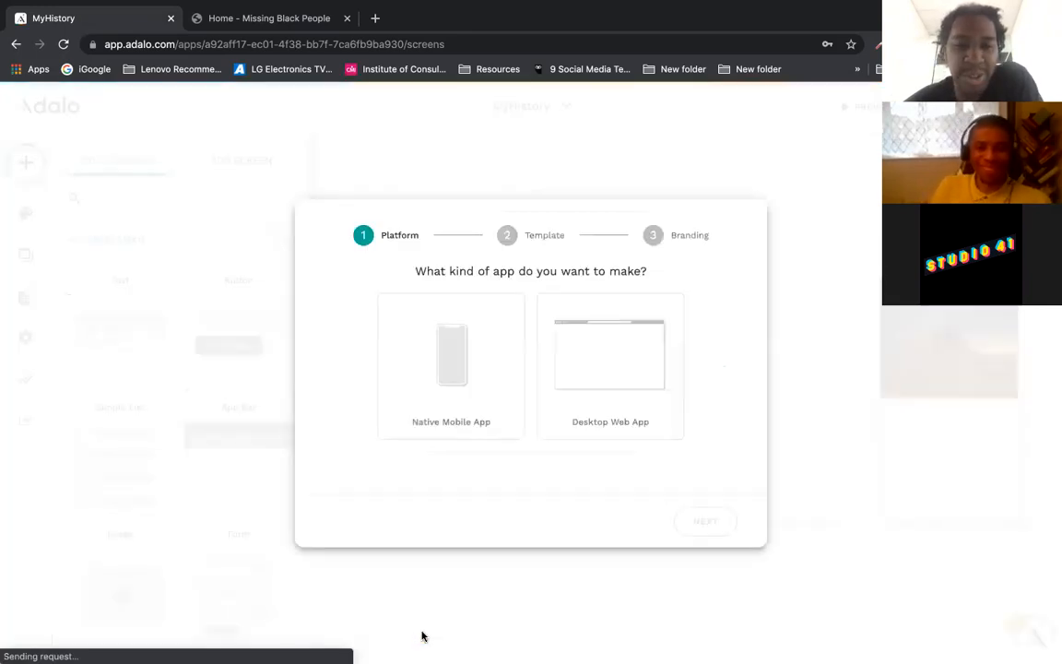
Step: Make the new app a Native Mobile App using the Blank template
left_click(484, 422)
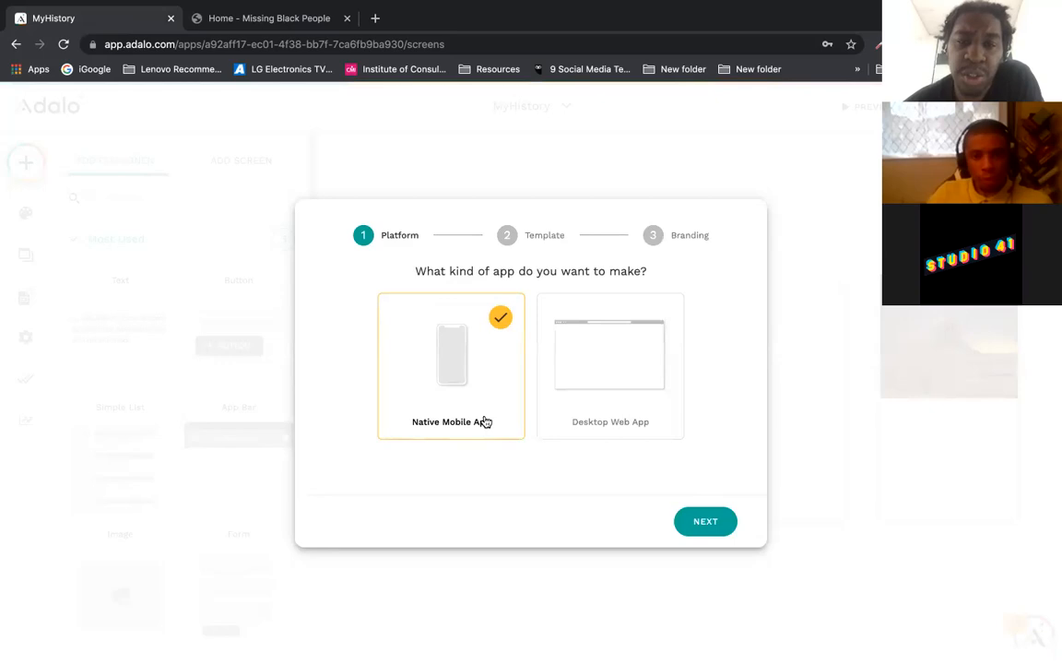
left_click(702, 520)
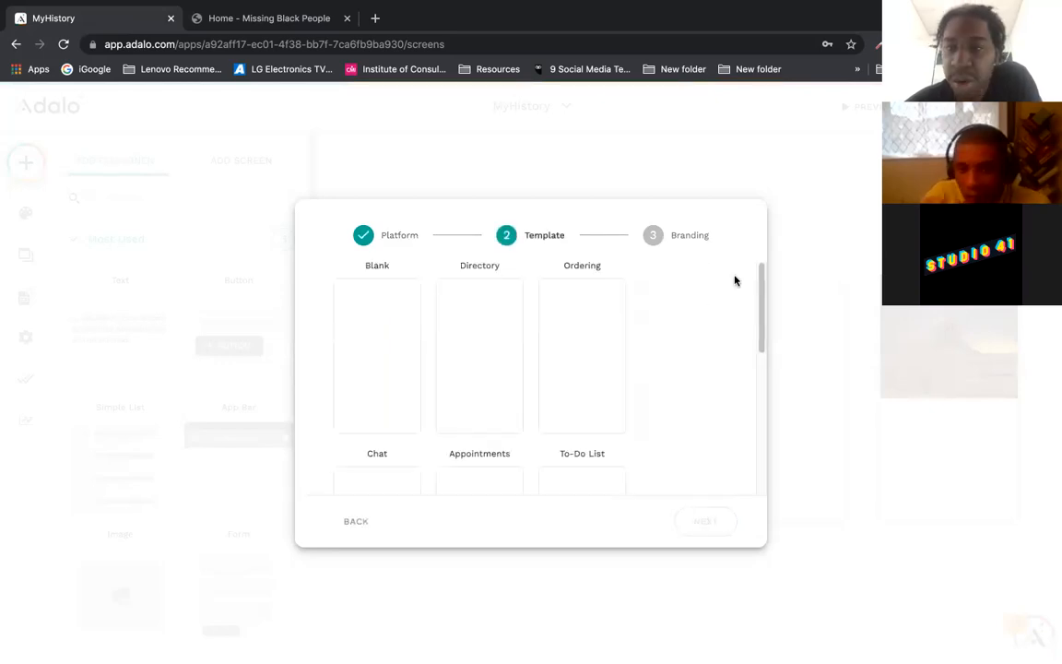
left_click_drag(759, 291, 749, 346)
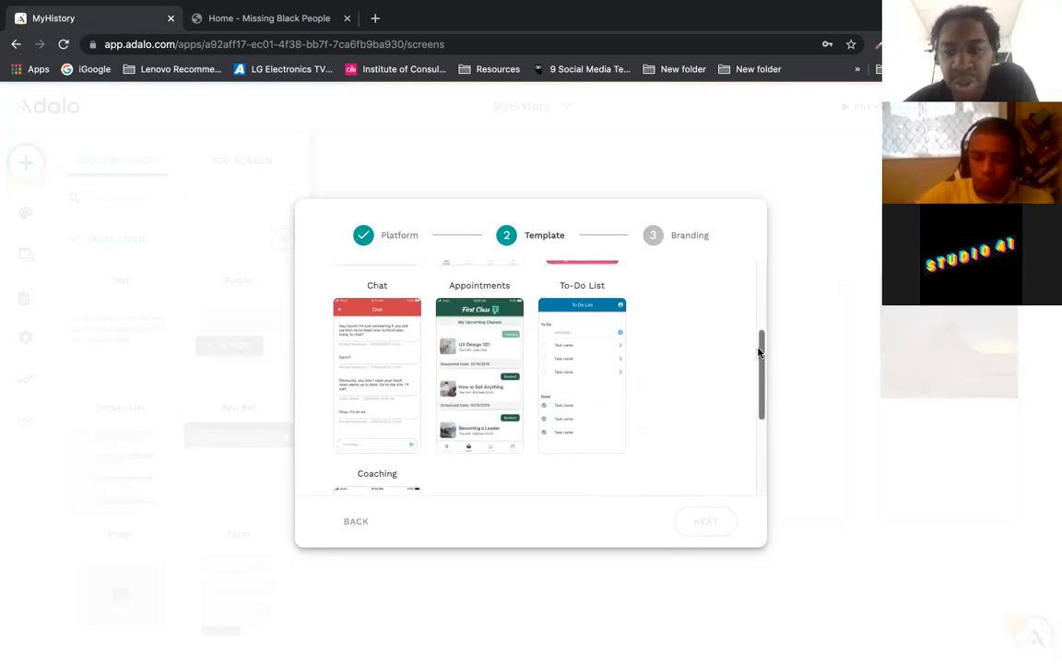
left_click_drag(759, 346, 743, 265)
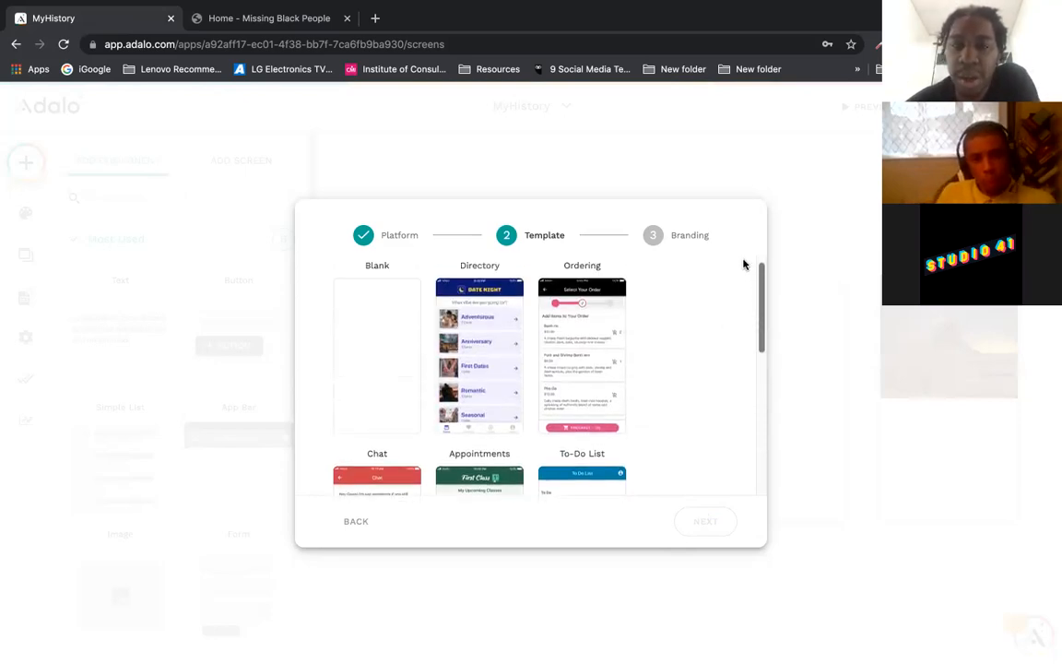
left_click(378, 374)
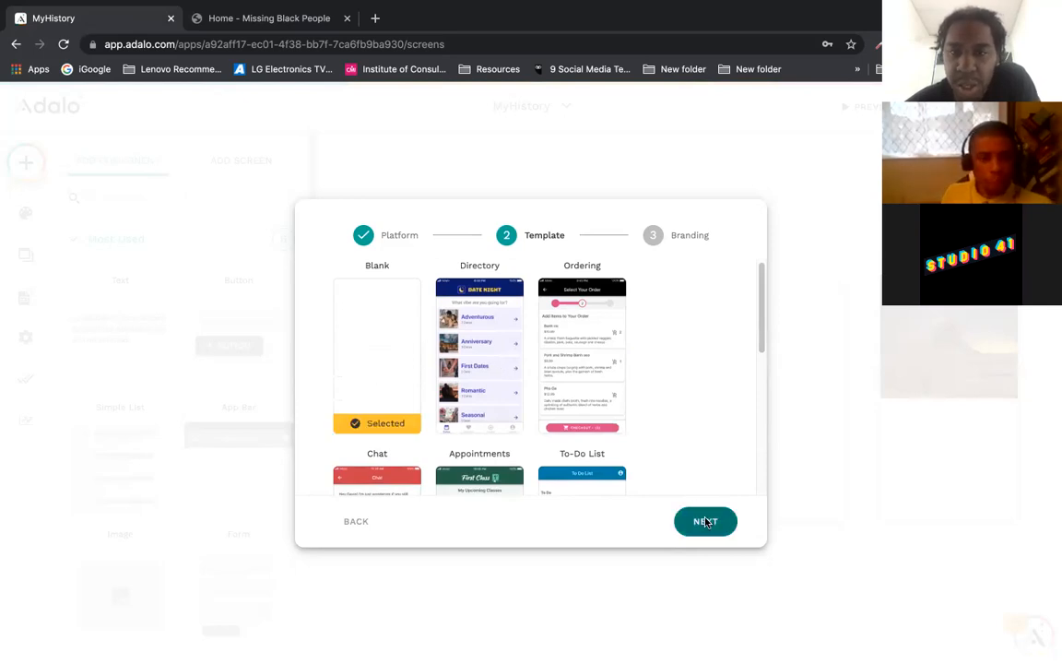
left_click(705, 520)
left_click(544, 291)
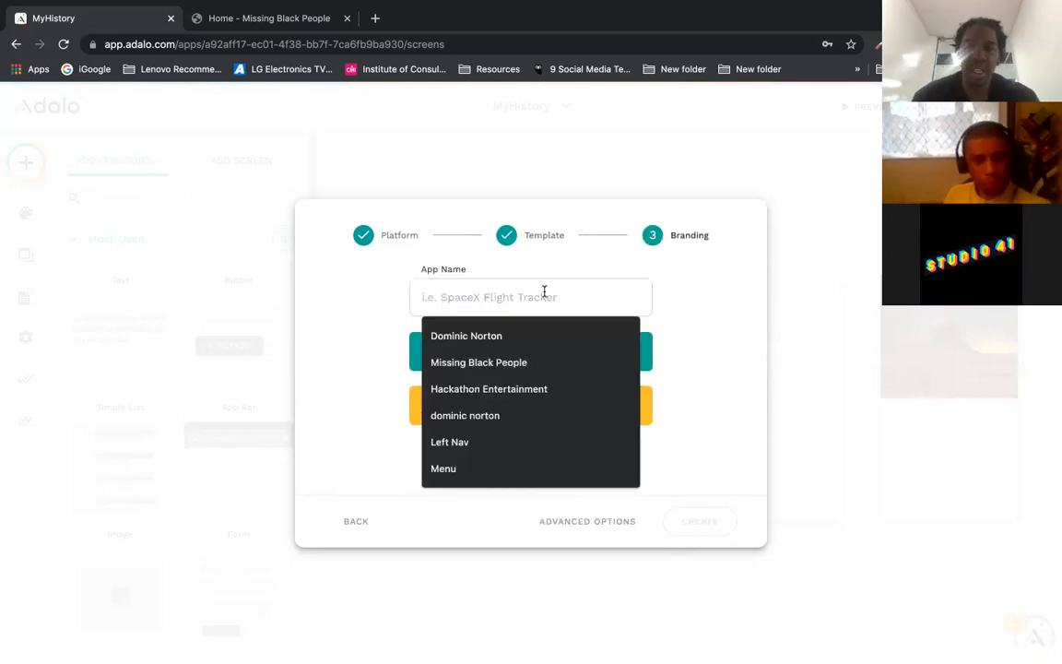
Step: Name the app 'The Missing People App', editing the autofilled suggestion
left_click(526, 362)
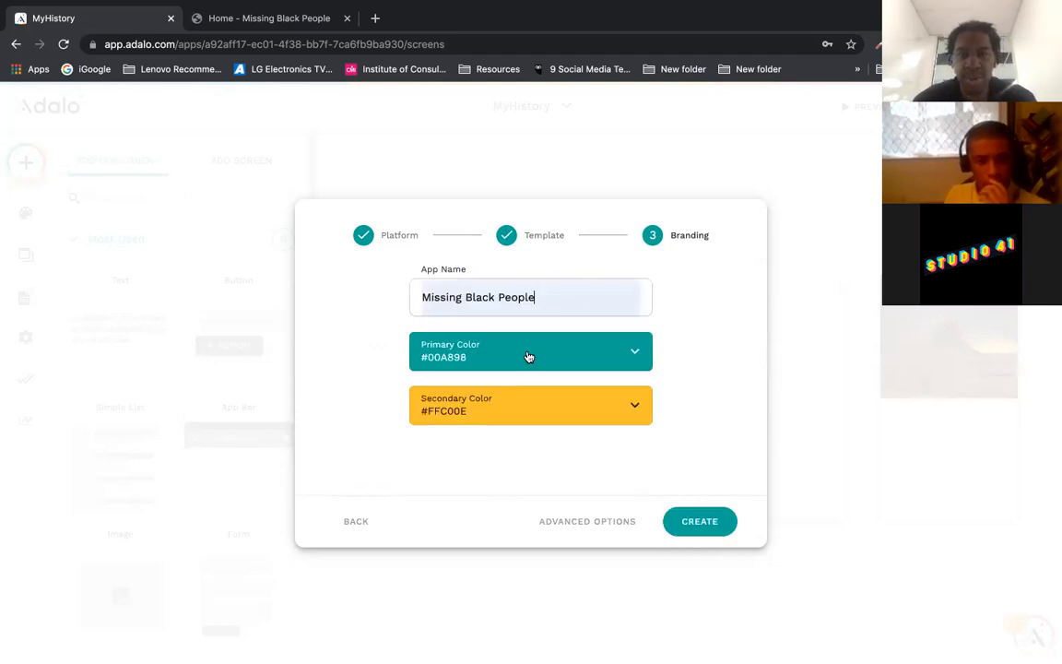
double_click(481, 295)
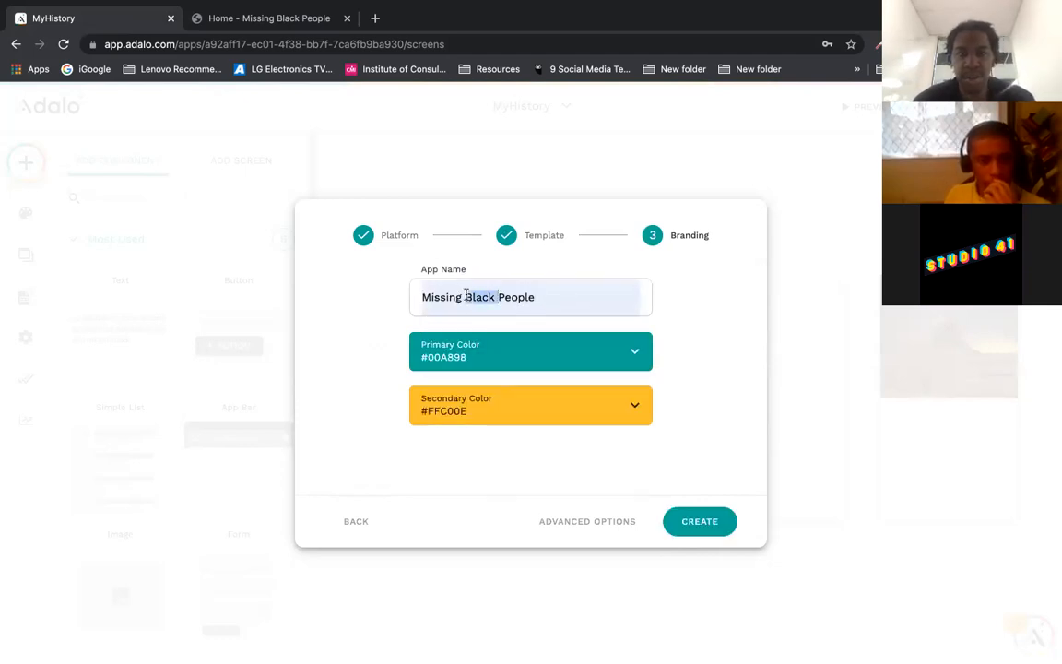
key("BackSpace")
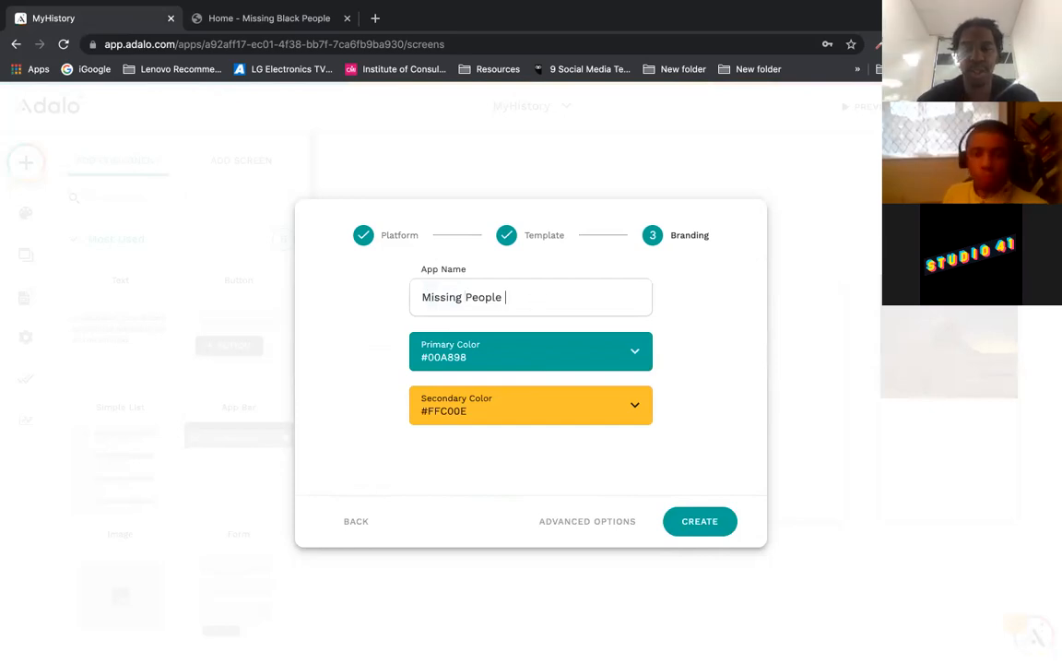
type("pp")
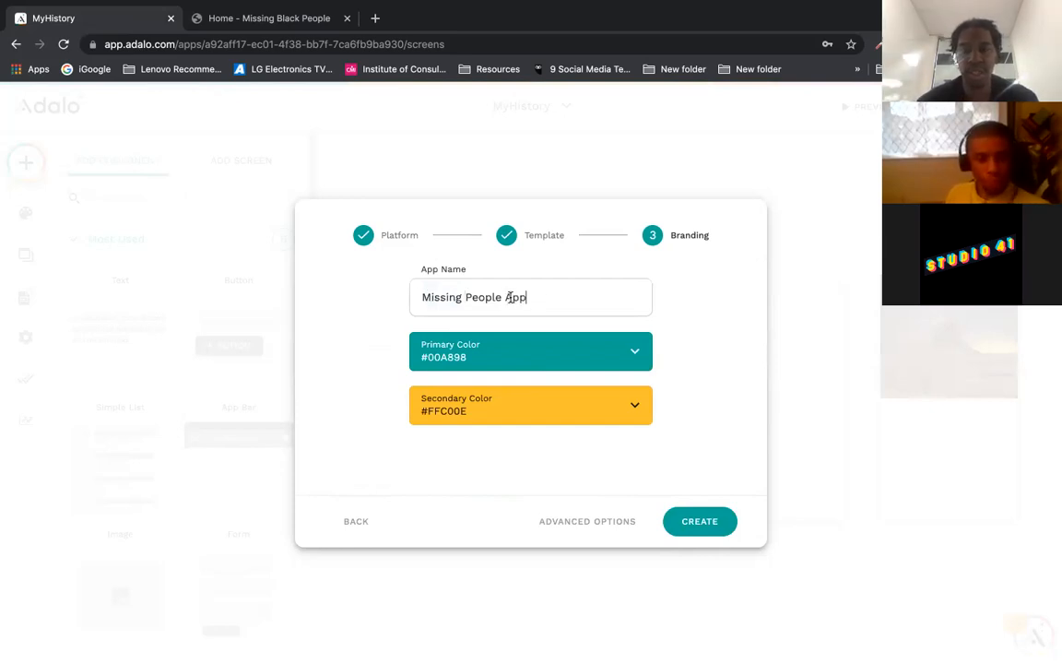
left_click(420, 297)
type("The")
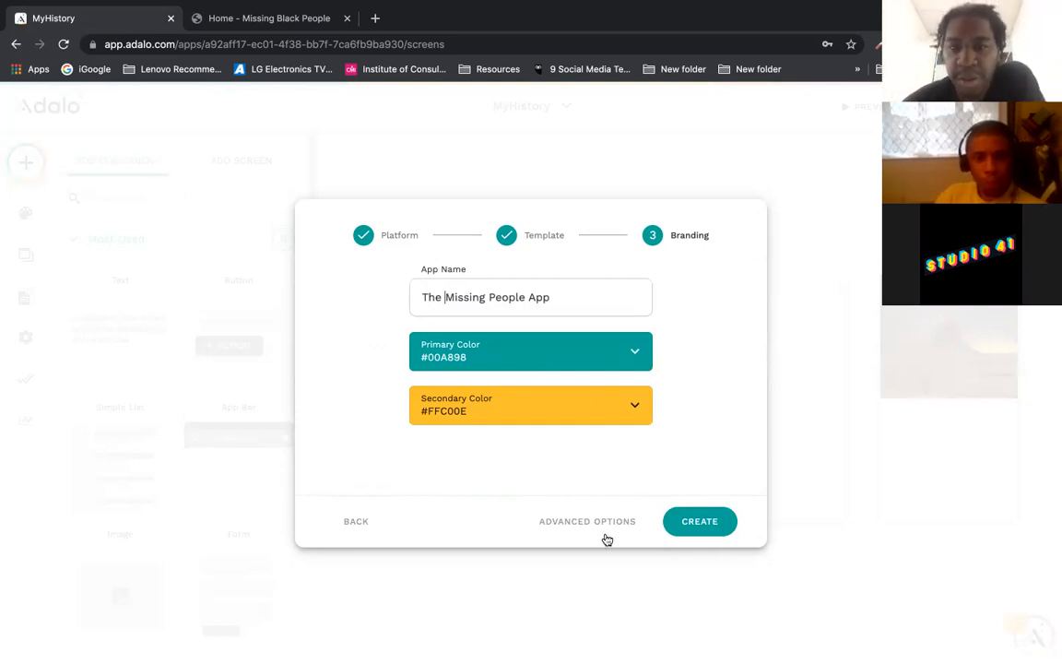
Step: Set the secondary colour to black and primary colour to white, then create the app
left_click(634, 410)
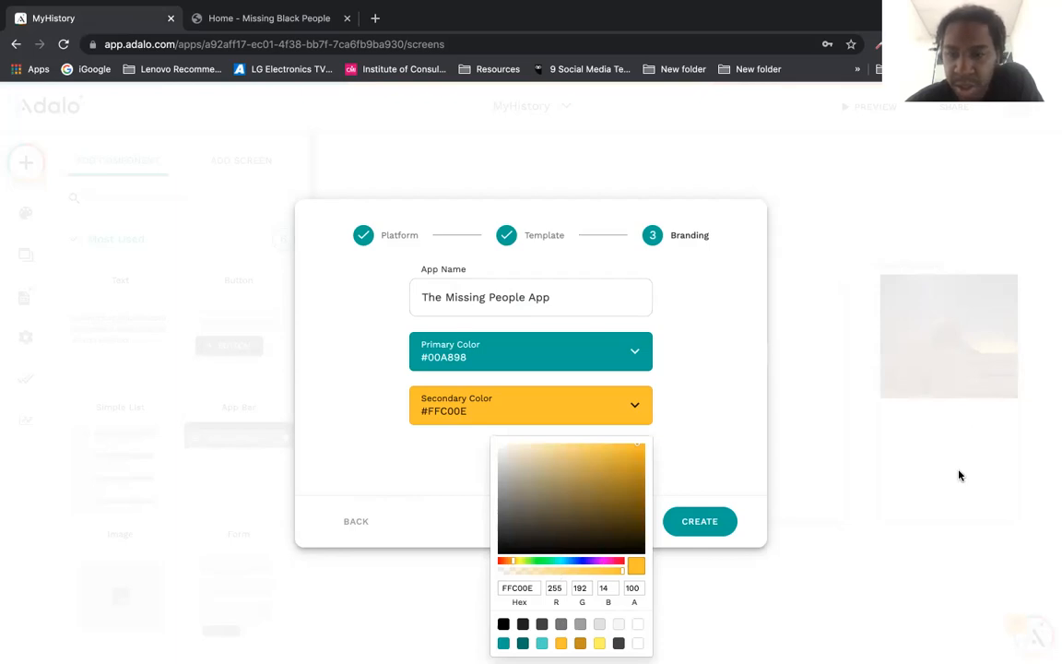
left_click(504, 624)
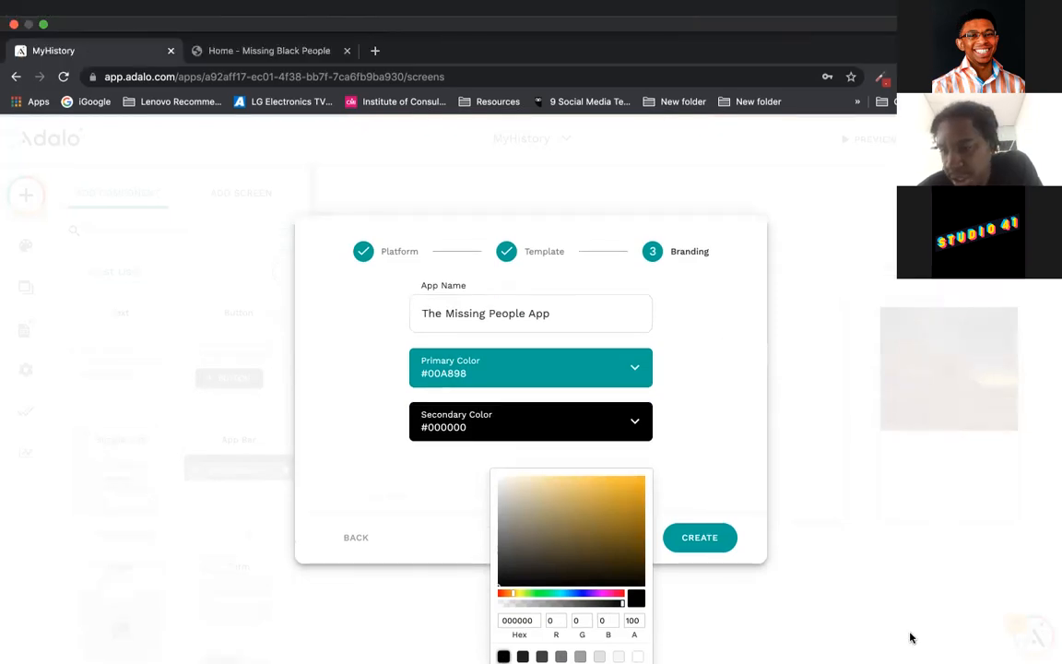
left_click(619, 374)
left_click(619, 373)
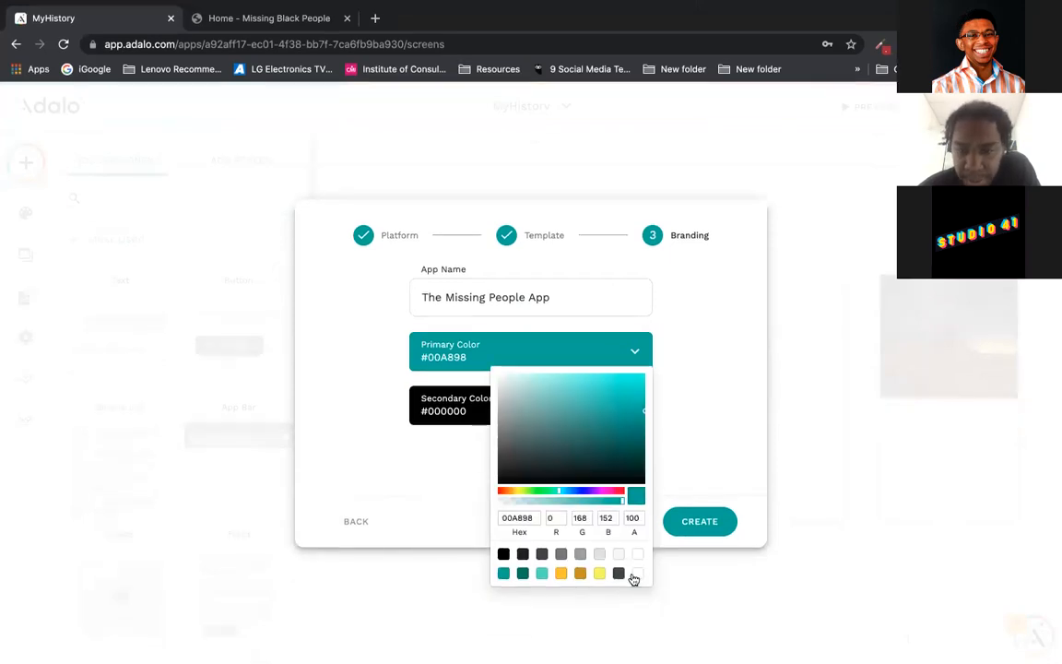
left_click(640, 573)
left_click(702, 415)
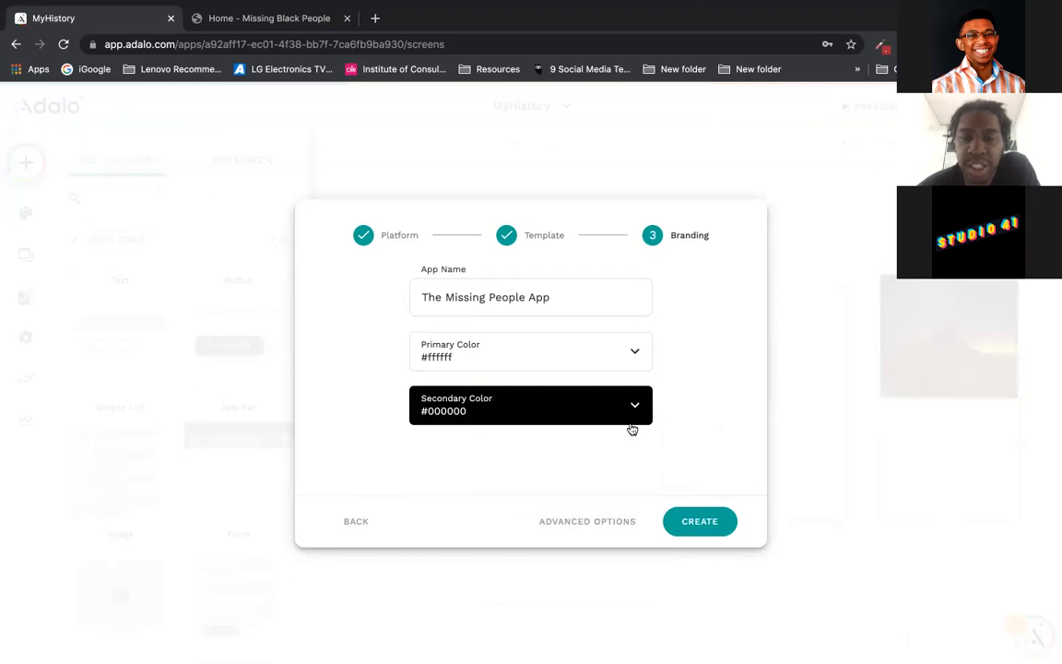
left_click(698, 522)
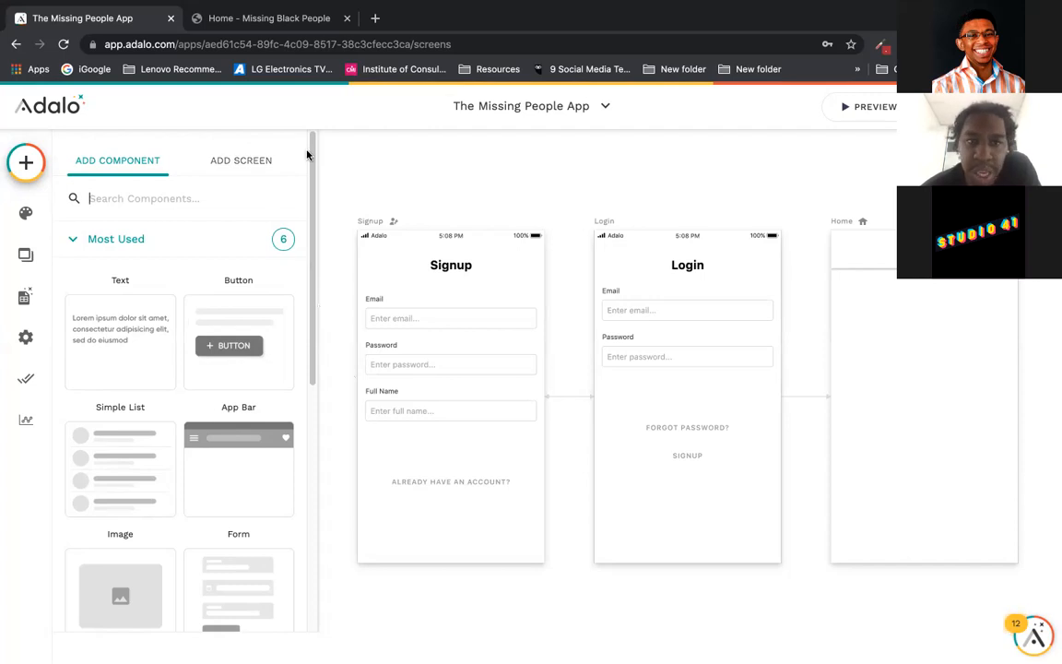
Step: Browse the component marketplace from the Add Component panel
scroll(310, 266, "down", 1)
scroll(309, 266, "down", 5)
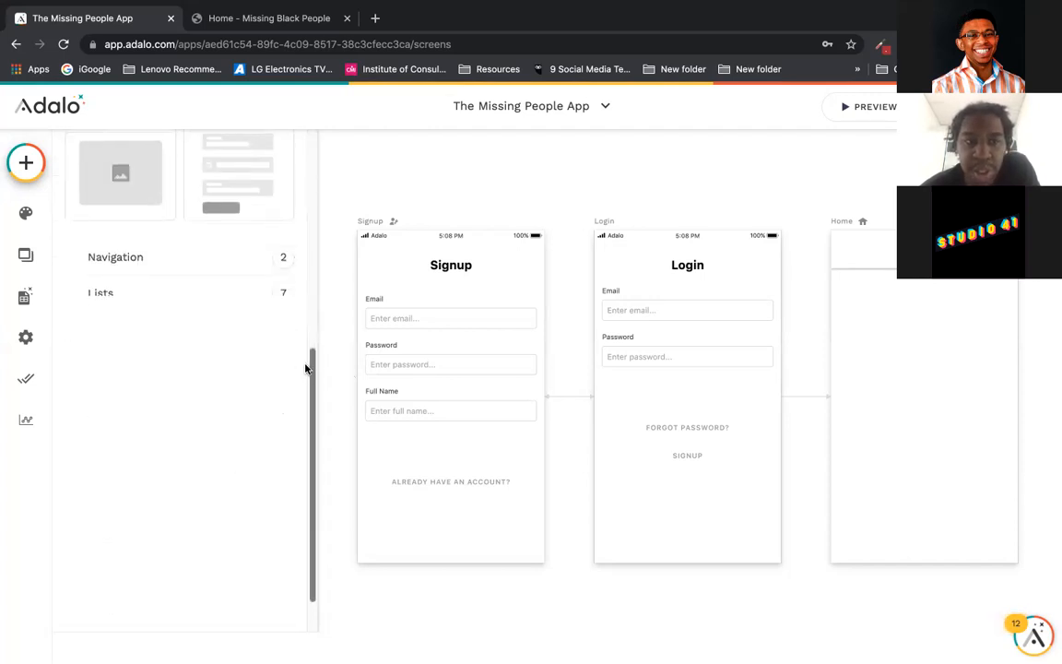
scroll(310, 388, "down", 1)
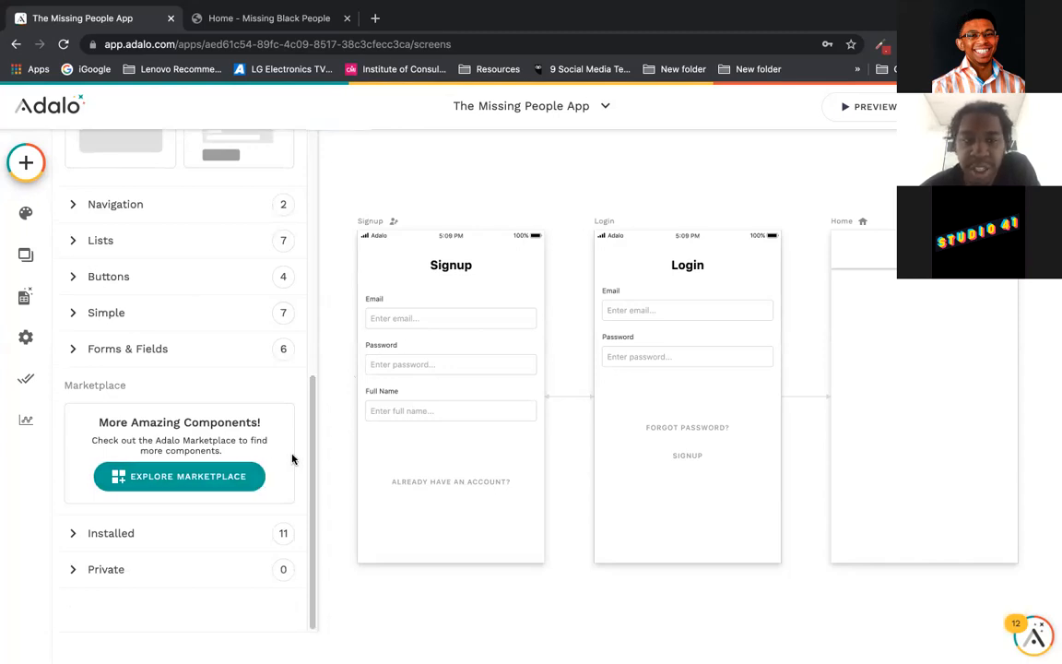
left_click(239, 477)
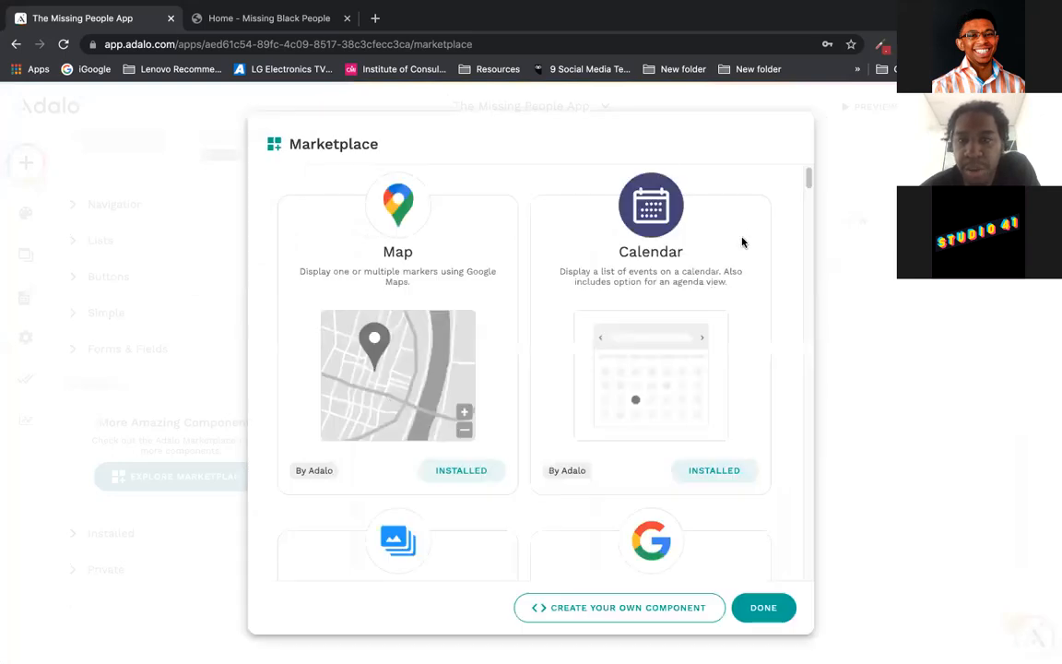
left_click_drag(805, 178, 805, 485)
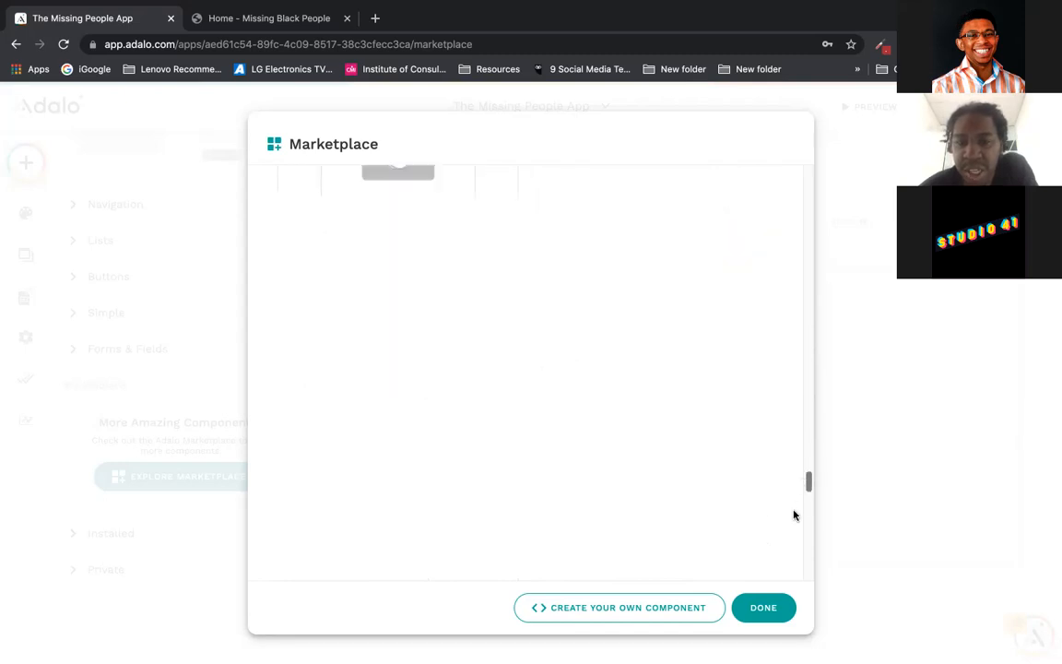
left_click(764, 608)
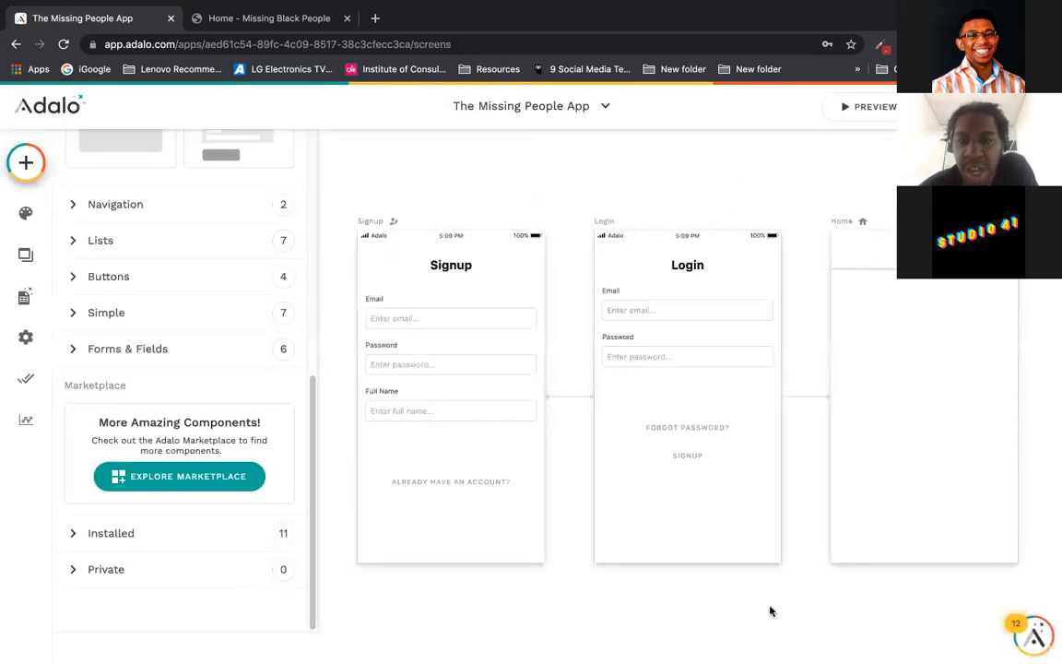
Step: Close the component panel and recentre the Signup, Login and Home screens
left_click(331, 275)
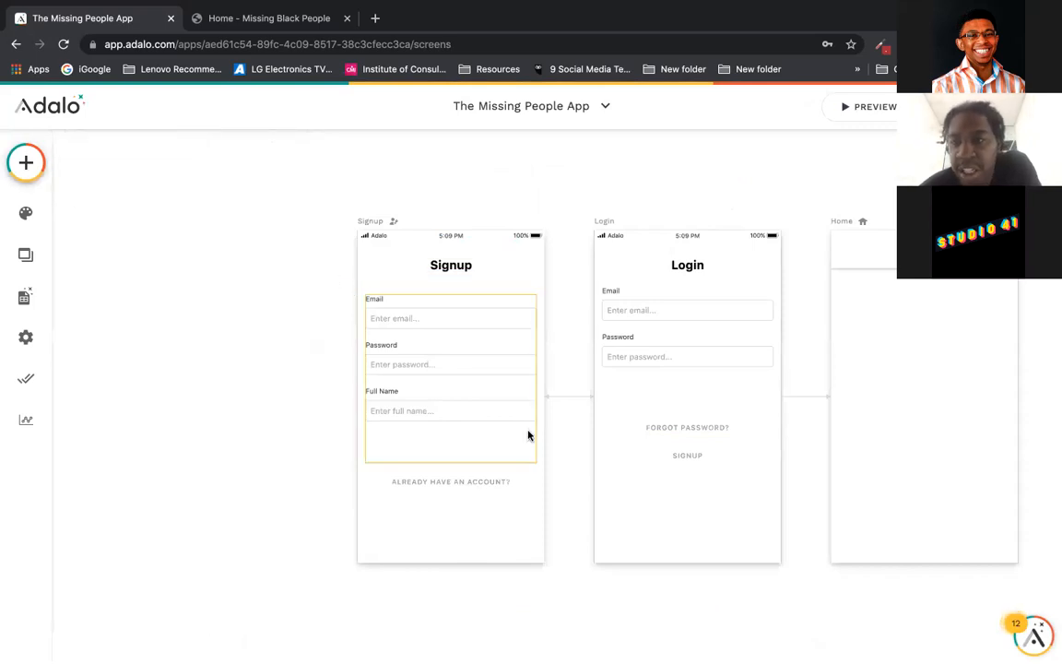
left_click_drag(710, 161, 581, 161)
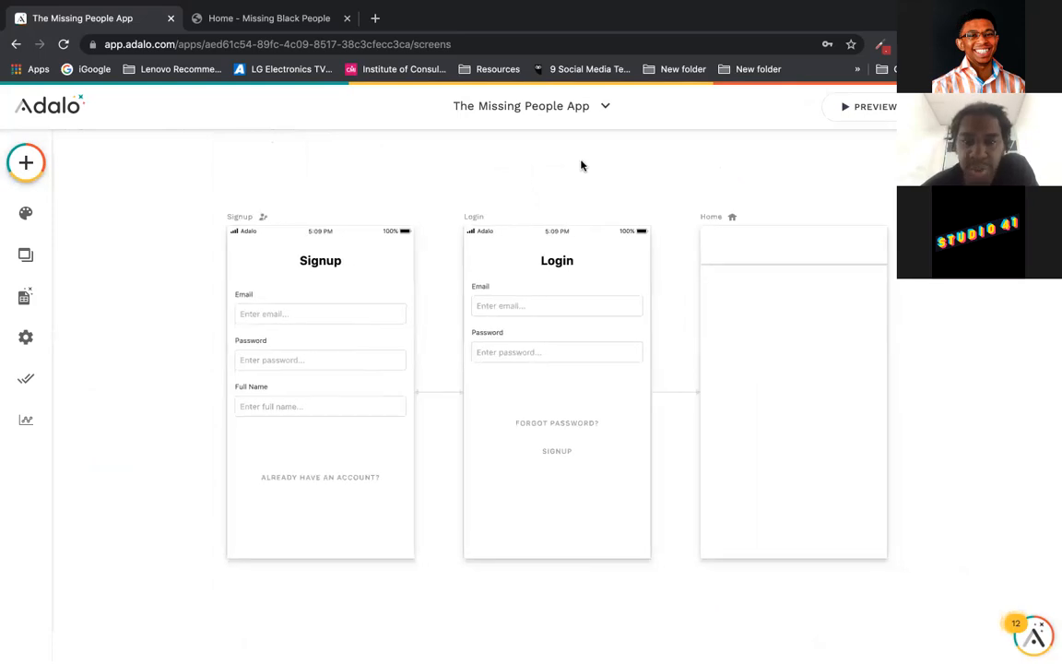
scroll(581, 165, "down", 3)
left_click_drag(578, 167, 529, 205)
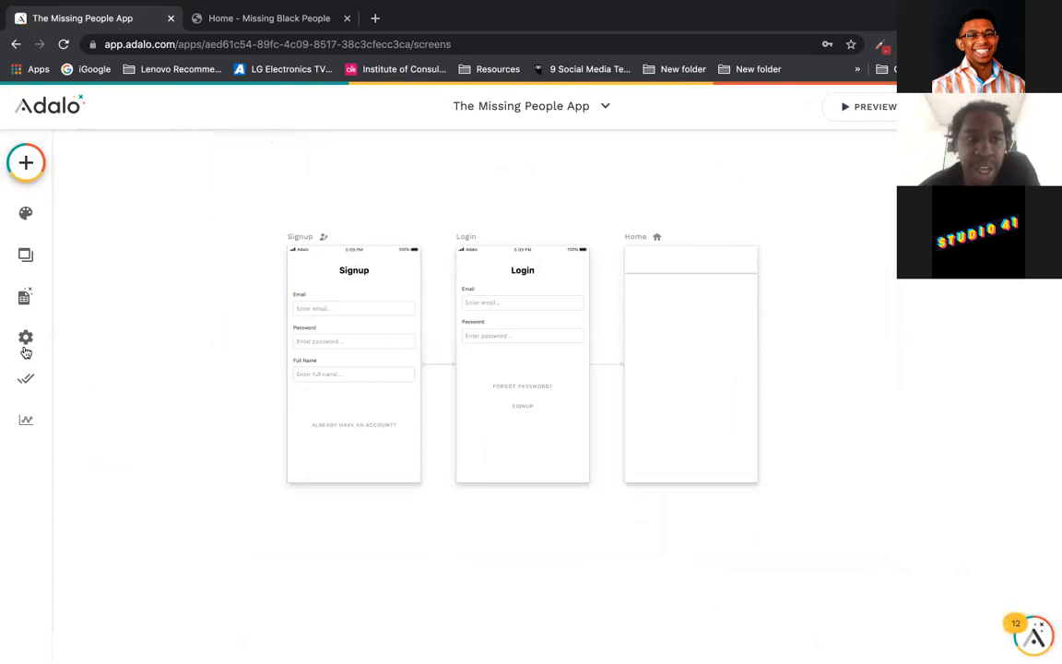
Step: Browse the heading font list in the Branding font settings without changing it
left_click(27, 219)
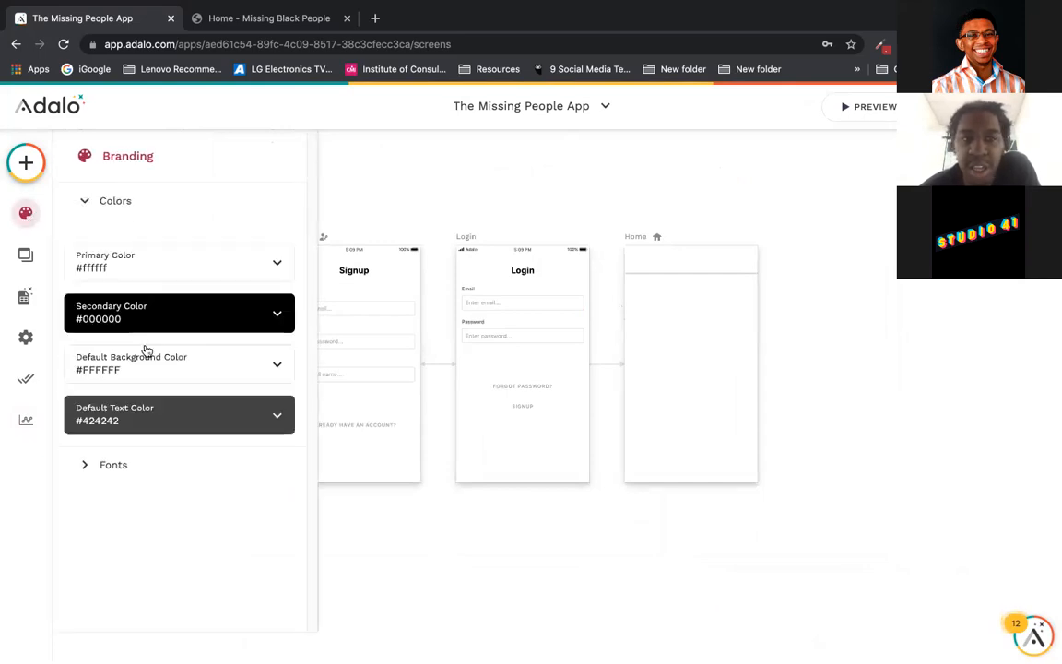
left_click(115, 466)
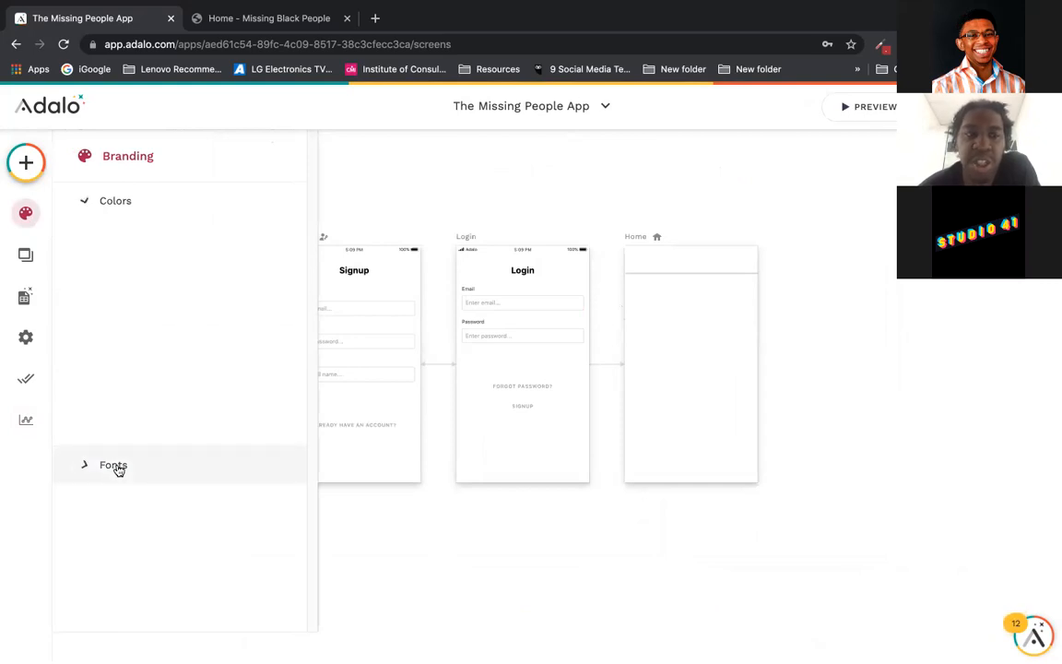
left_click(172, 308)
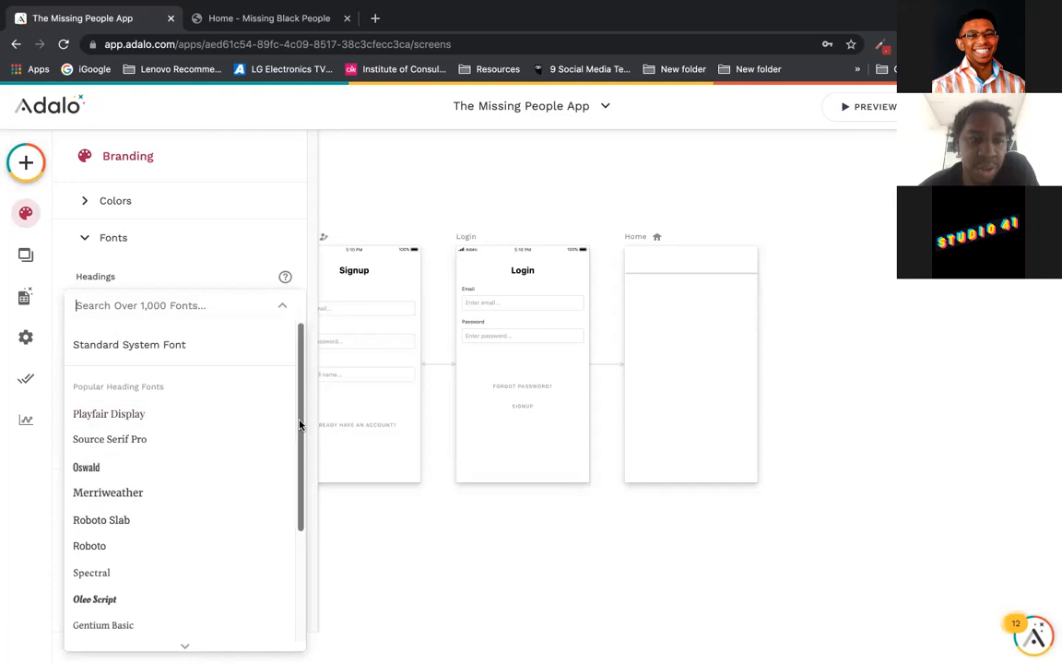
scroll(299, 427, "down", 5)
scroll(295, 530, "up", 2)
scroll(296, 557, "down", 2)
scroll(294, 528, "up", 5)
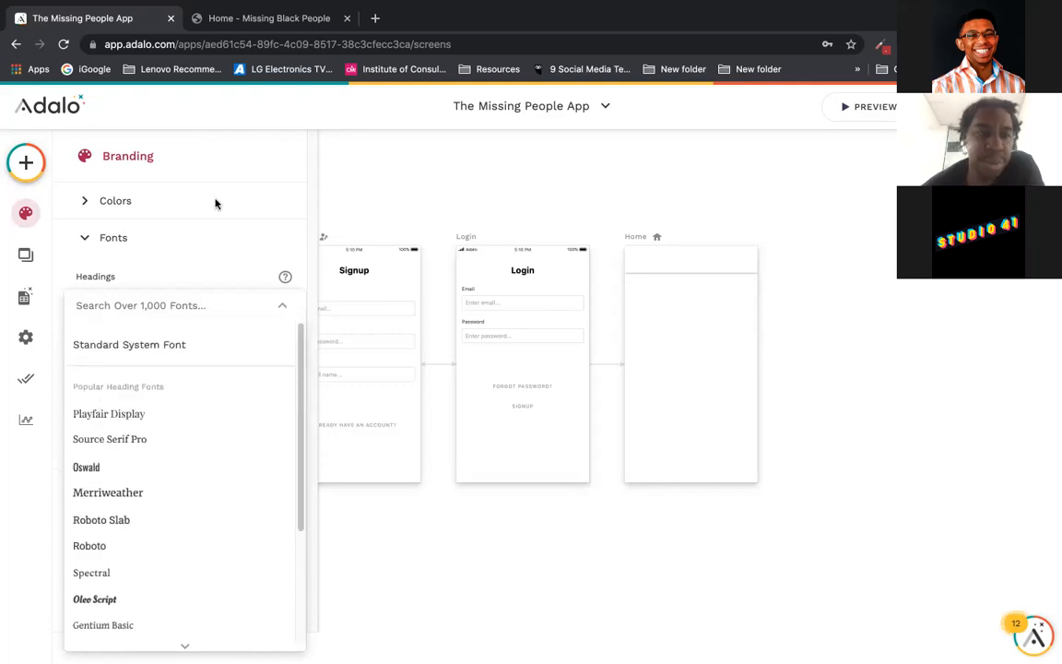
left_click(218, 230)
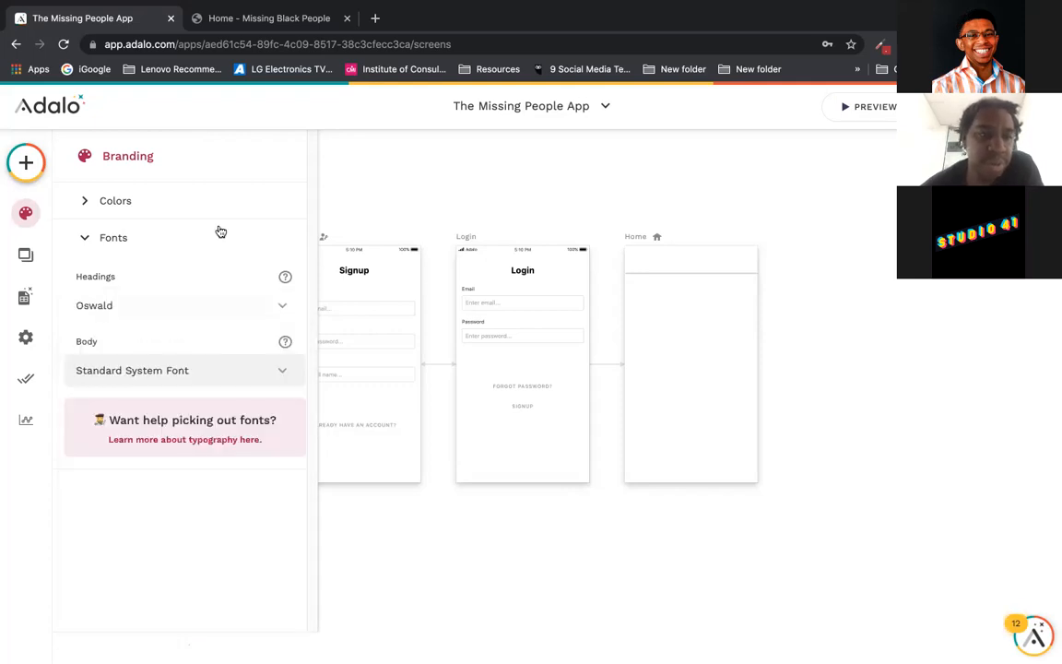
Step: Change the heading font from Oswald to Montserrat and collapse the font settings
left_click(165, 311)
type("mont")
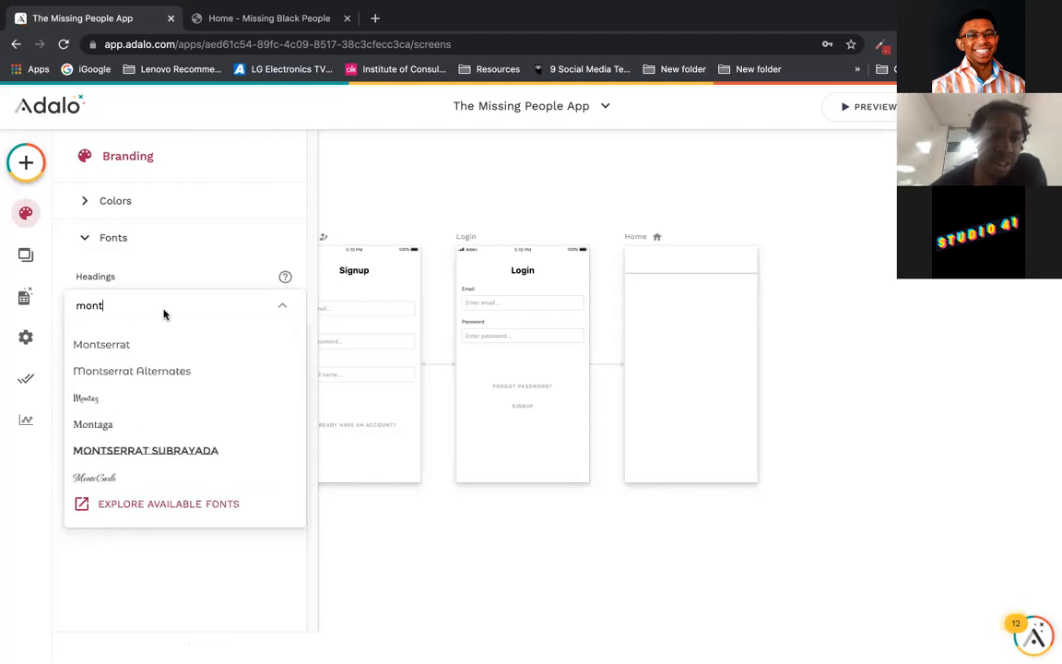
left_click(164, 345)
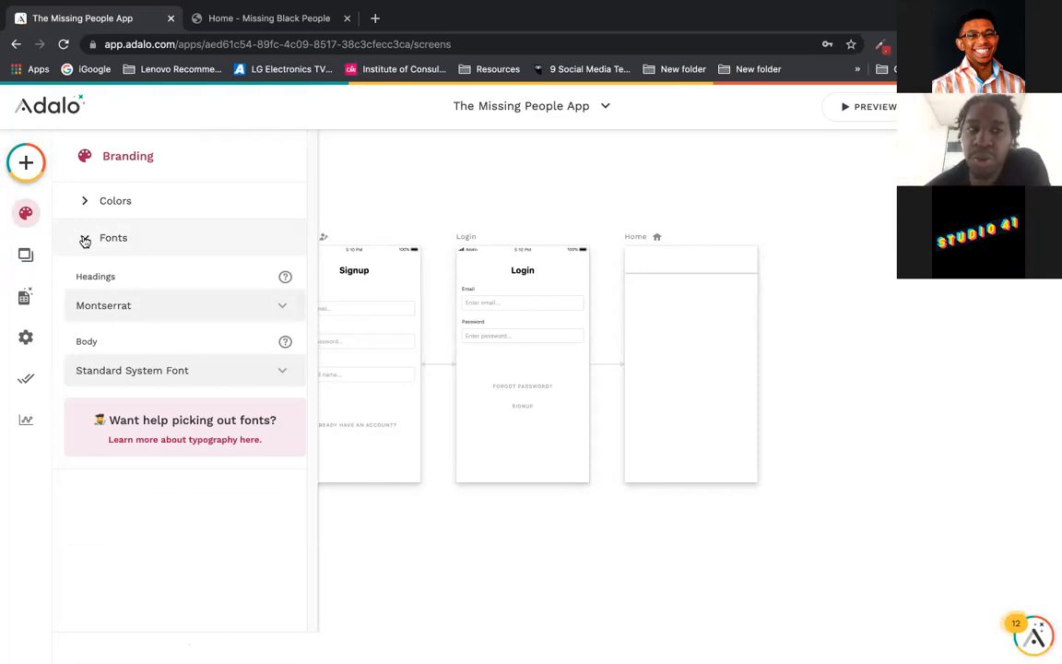
left_click(85, 240)
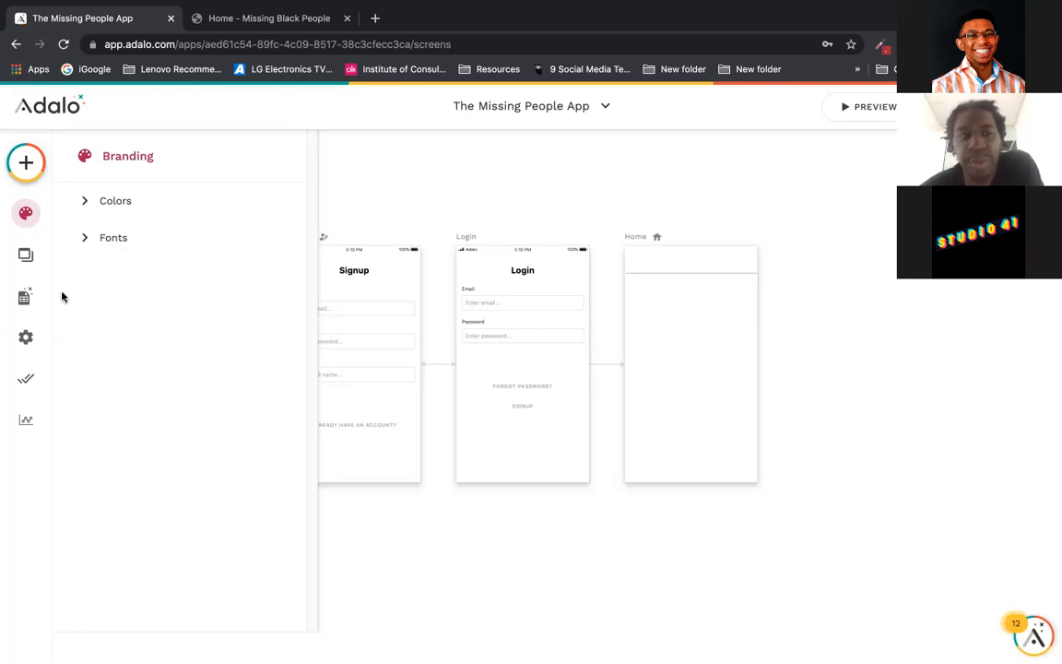
left_click(27, 257)
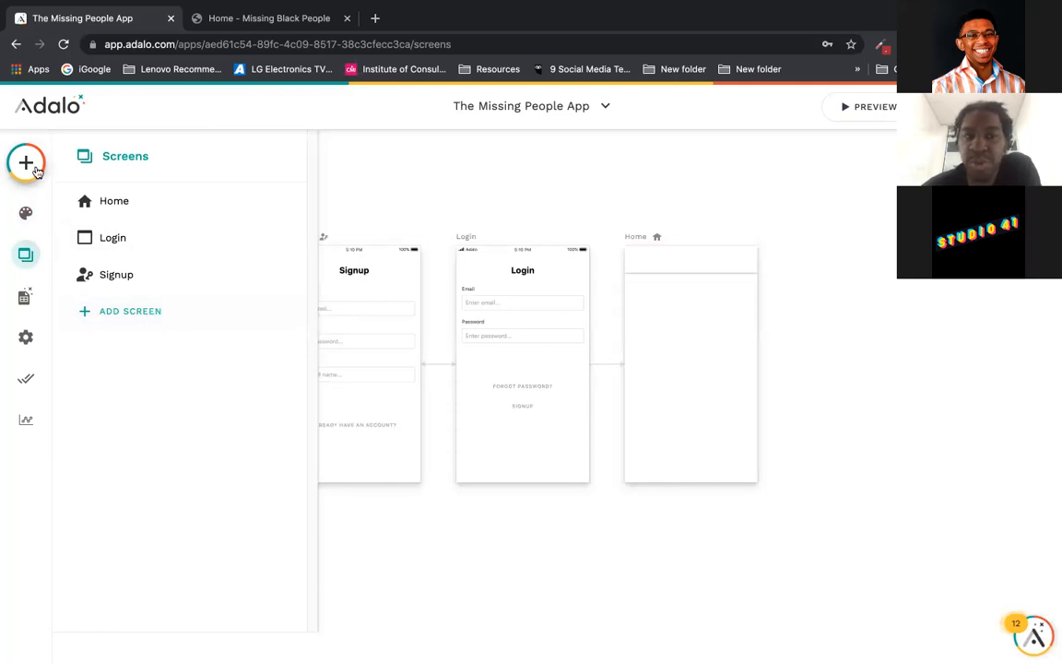
Step: Check the database collections, which hold only the empty Users collection
left_click(23, 299)
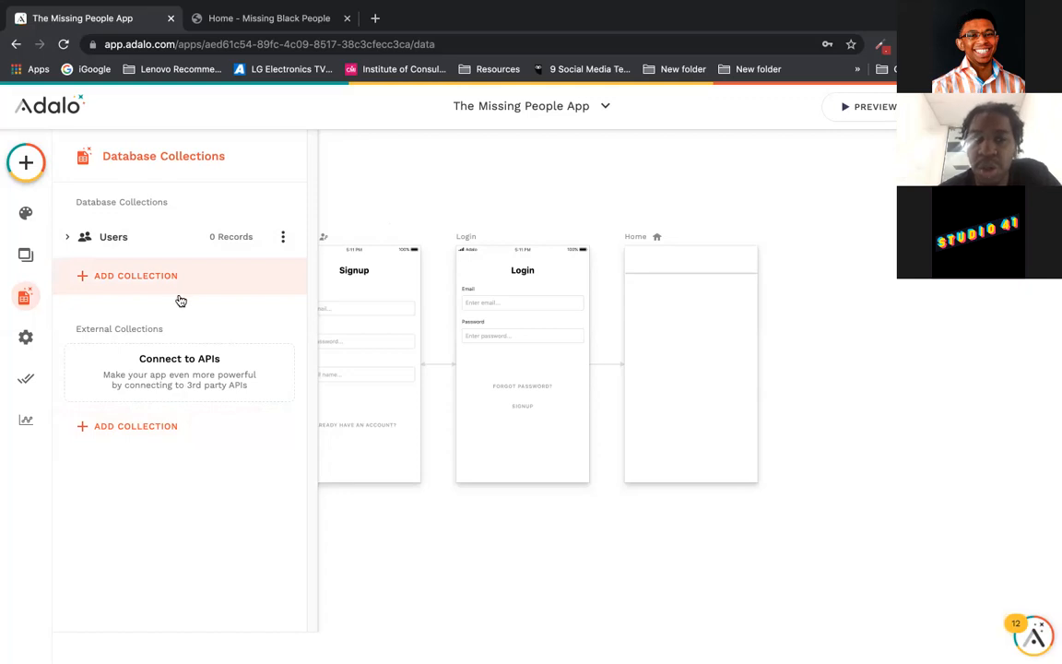
left_click(24, 339)
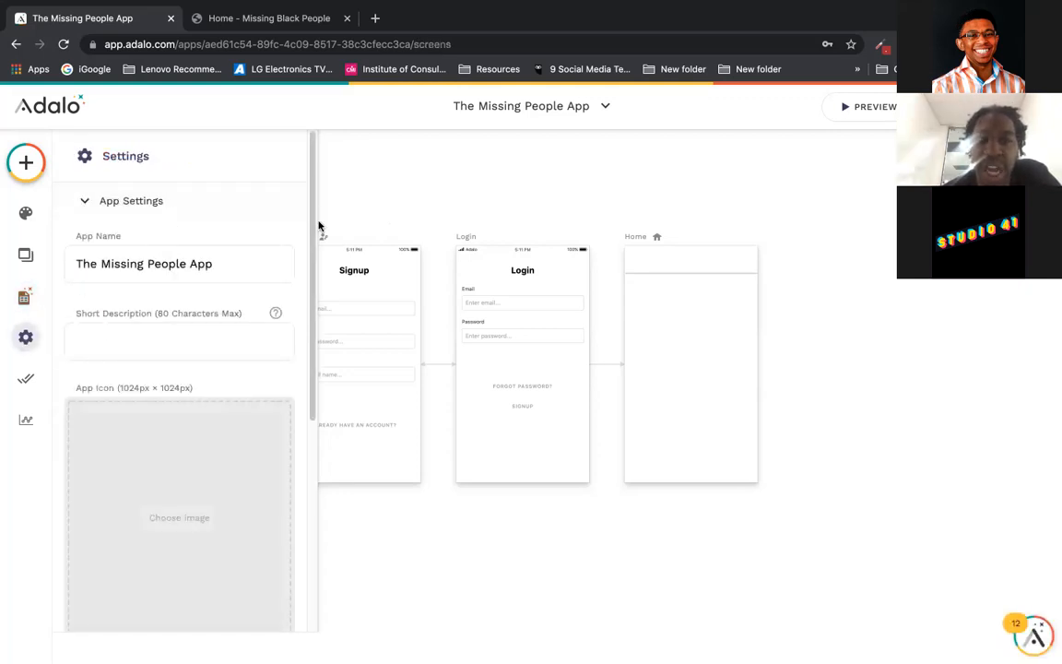
Step: Look through the app's Display Settings and App Access options
scroll(307, 355, "down", 5)
scroll(307, 355, "down", 3)
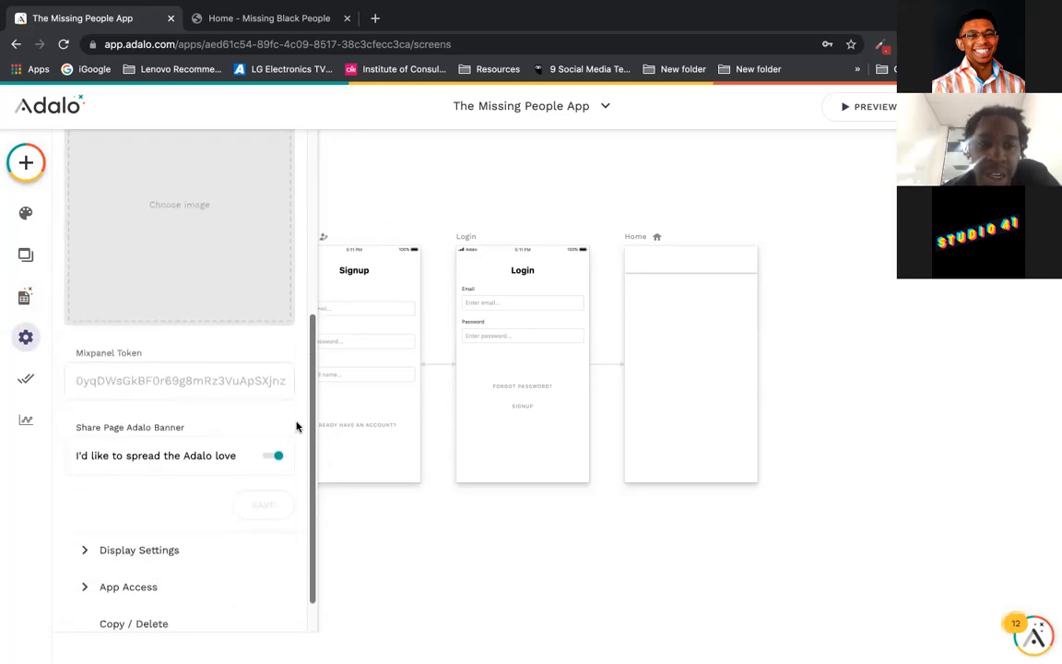
left_click(208, 514)
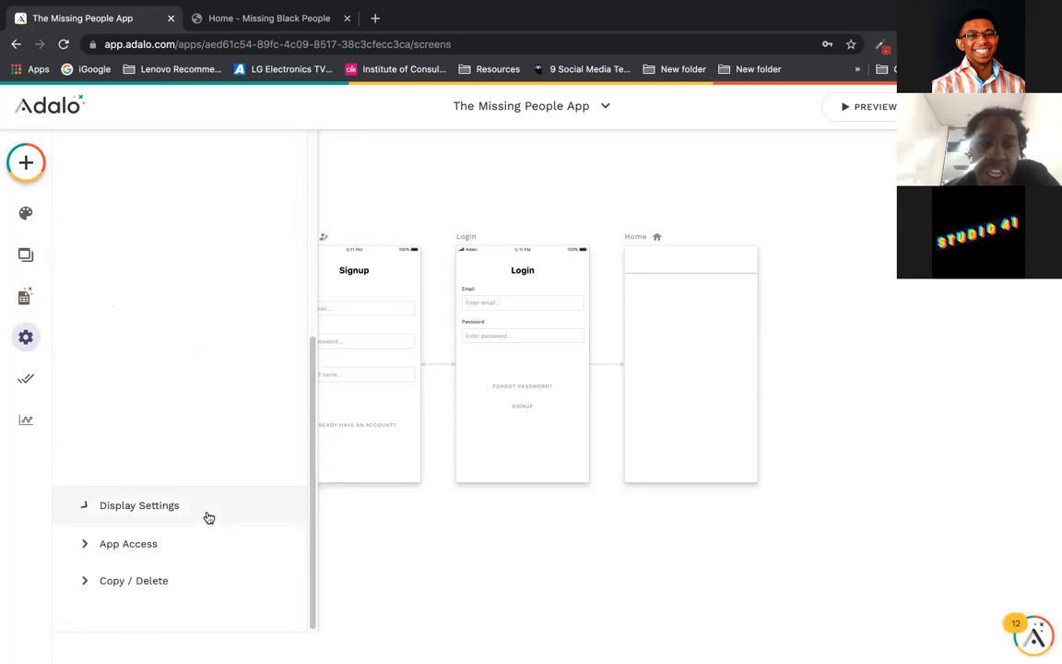
left_click(243, 372)
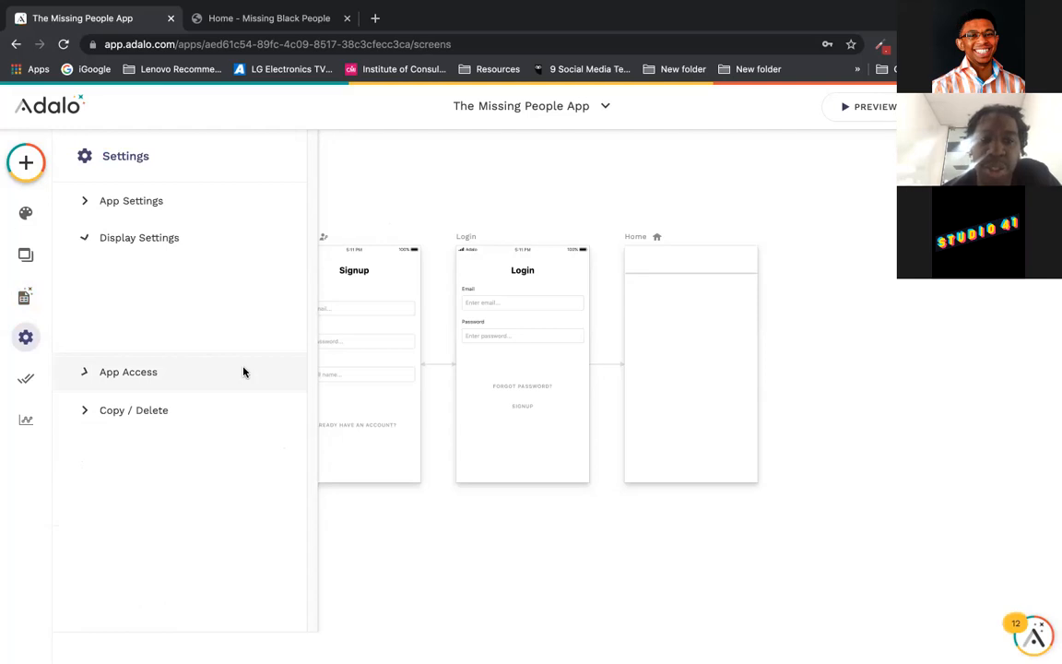
Step: Inspect the PWA and iOS publishing options, then close them back to the canvas
left_click(26, 378)
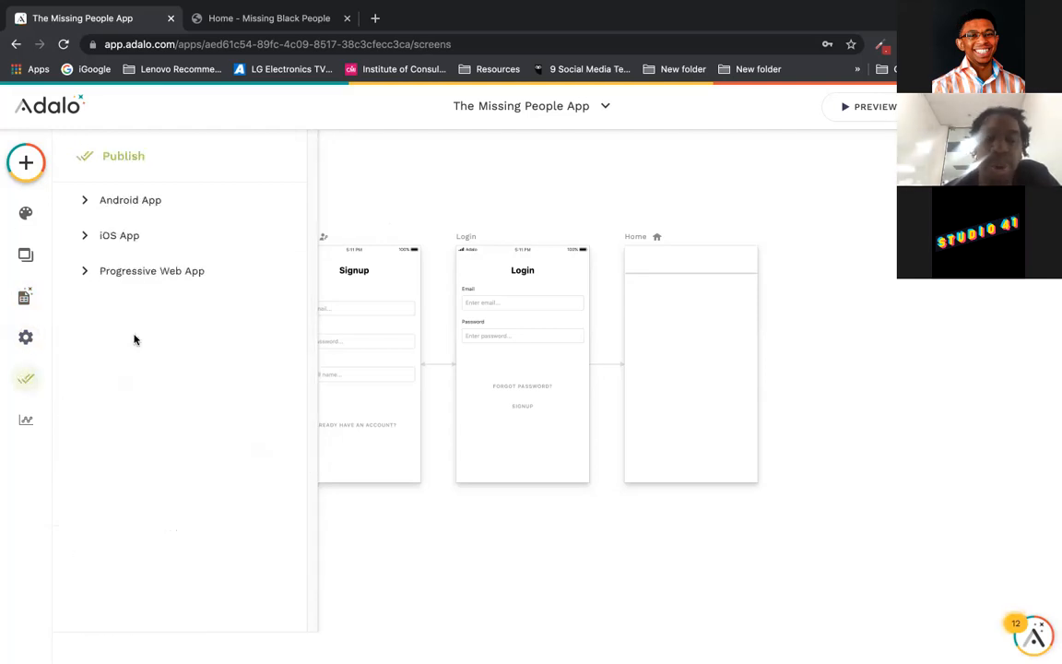
left_click(223, 281)
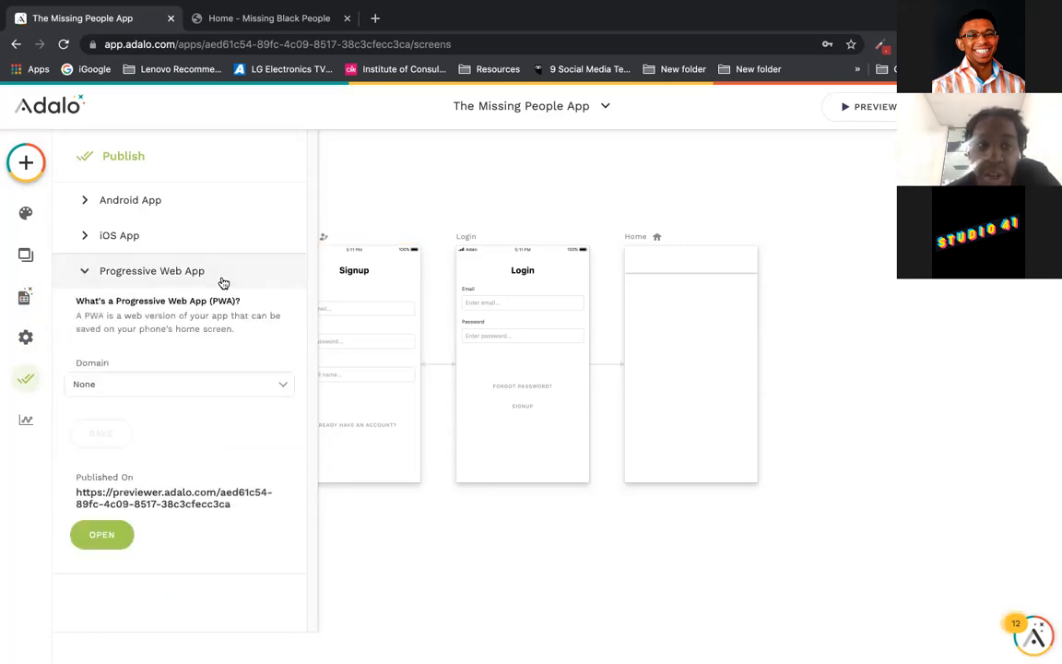
left_click(214, 234)
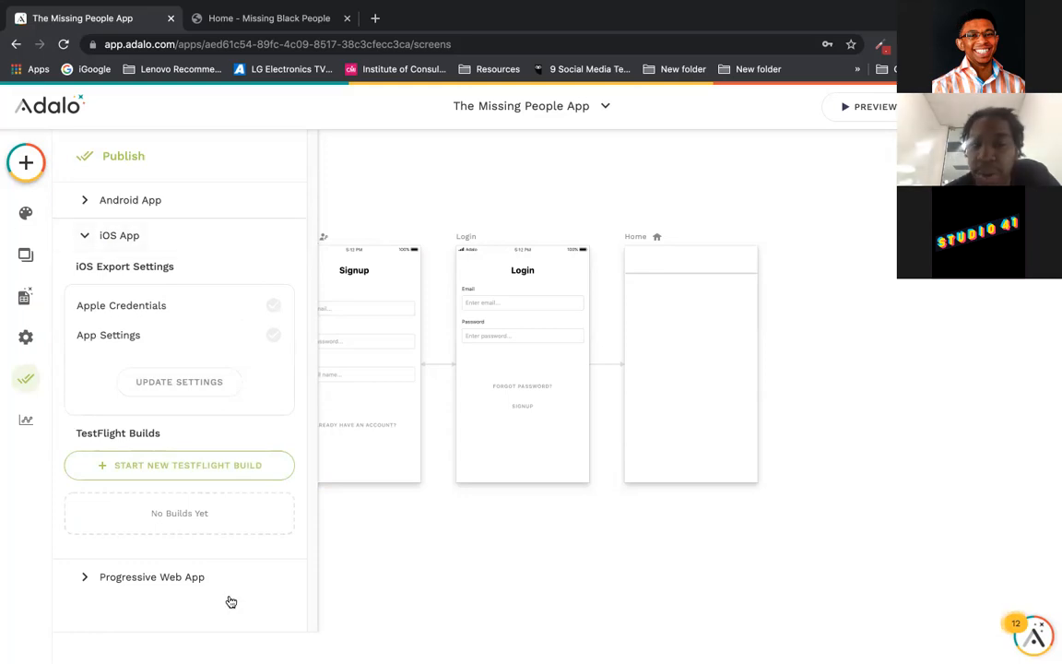
left_click(195, 237)
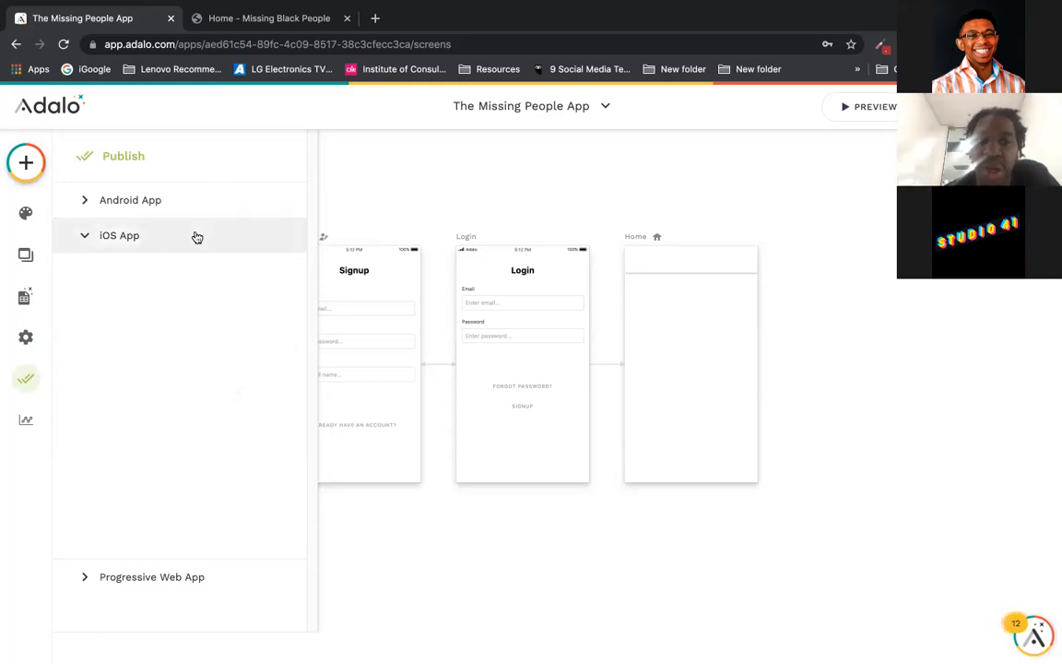
left_click(432, 176)
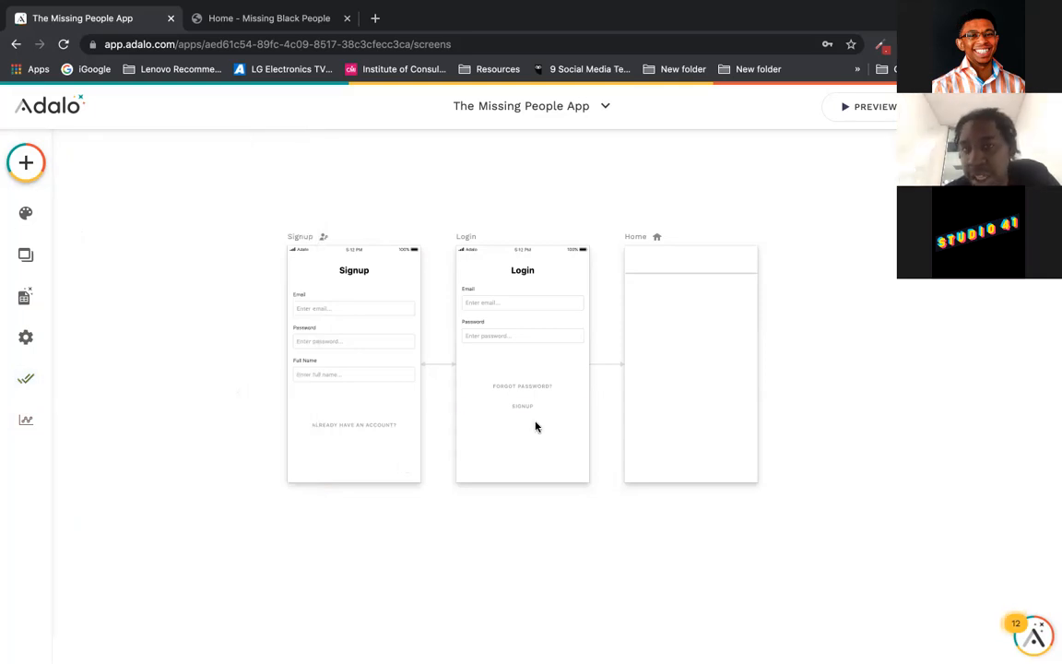
Step: Check the Signup form's submit button actions, then review the Branding colours
mouse_move(632, 7)
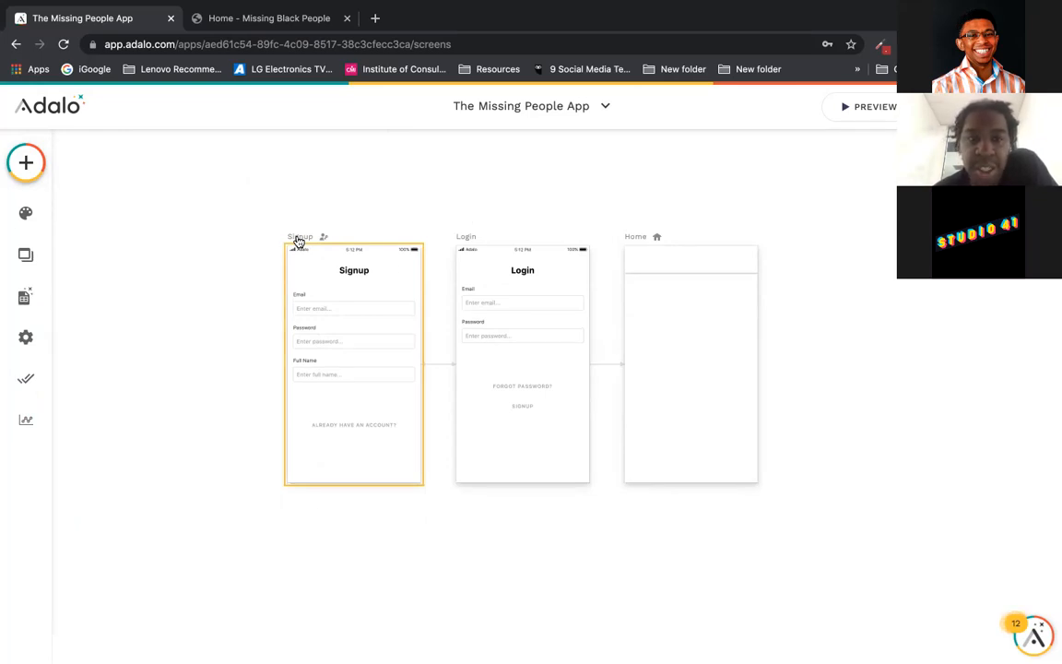
left_click(349, 402)
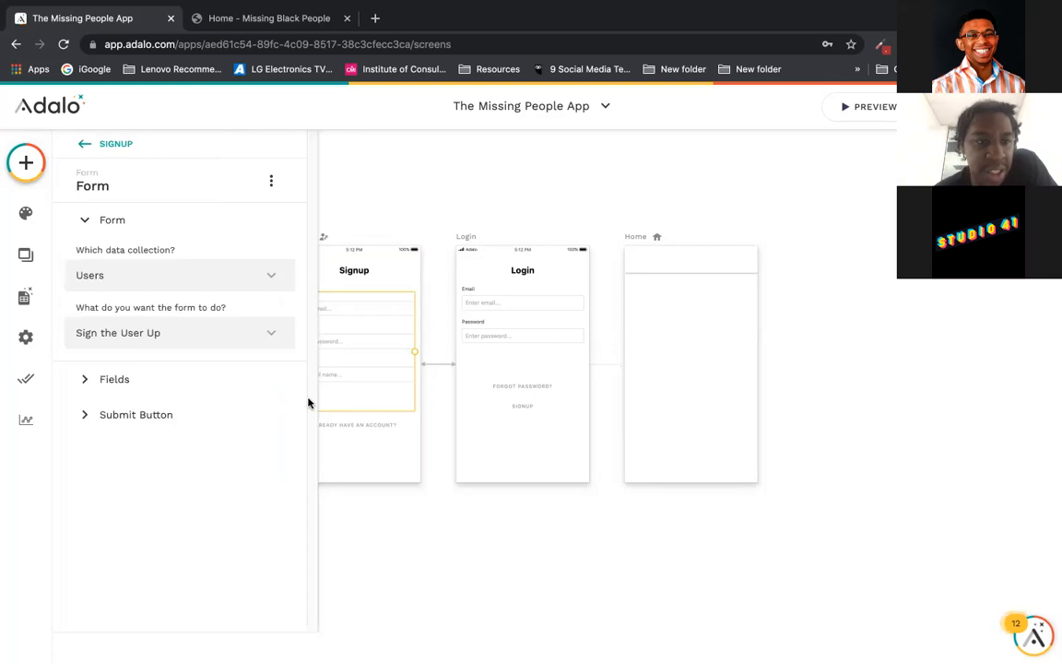
left_click(216, 411)
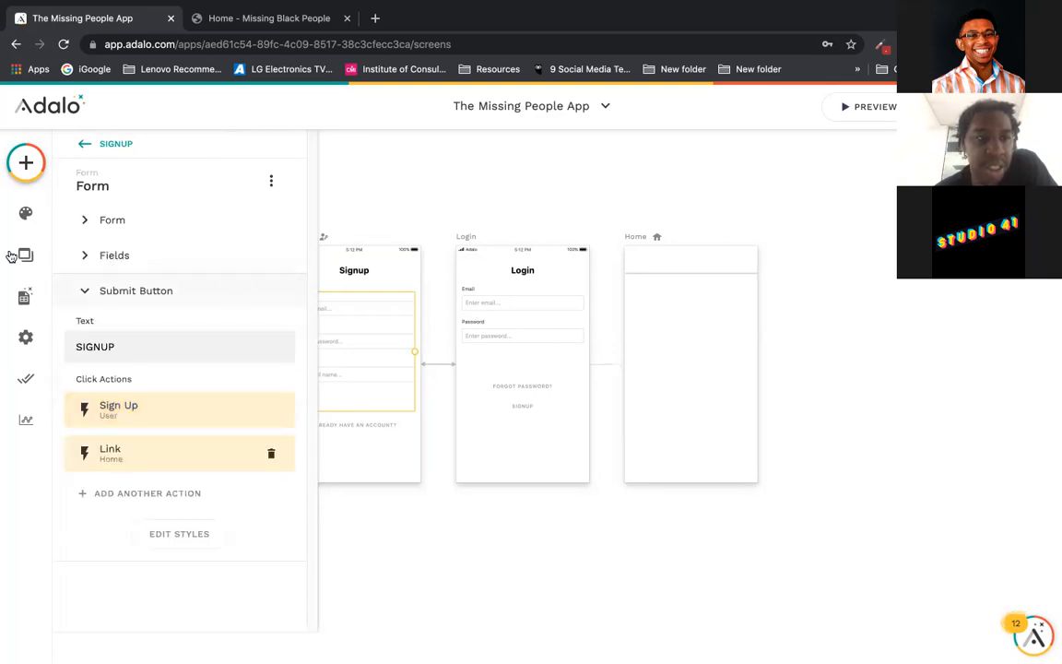
left_click(28, 214)
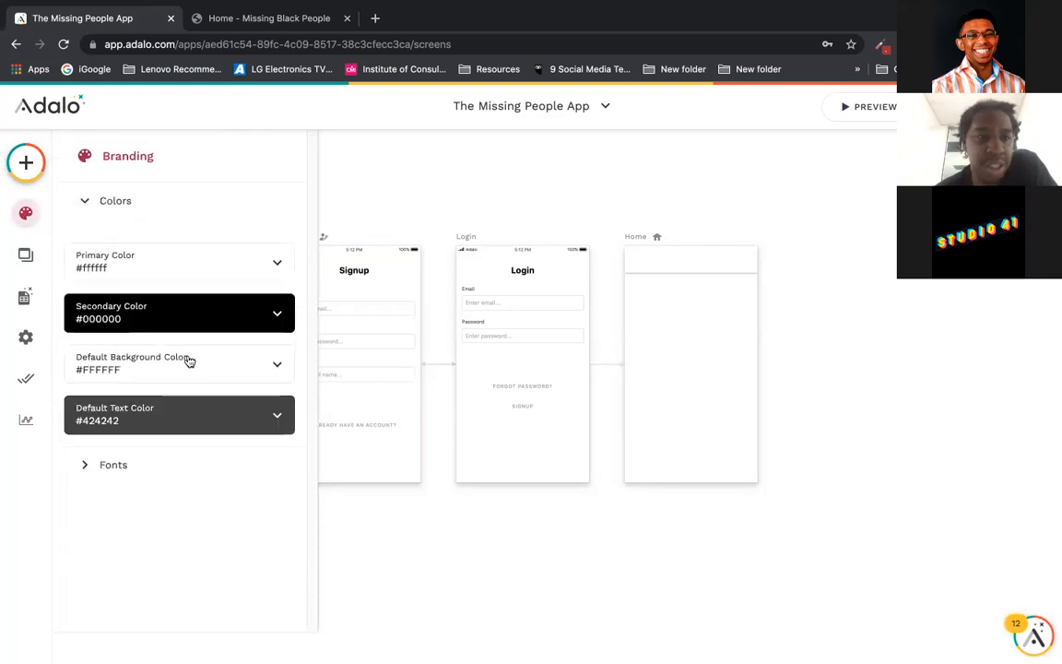
Step: Set the app's primary colour to black #000000, then open the Users collection in the database
left_click(226, 267)
left_click(146, 481)
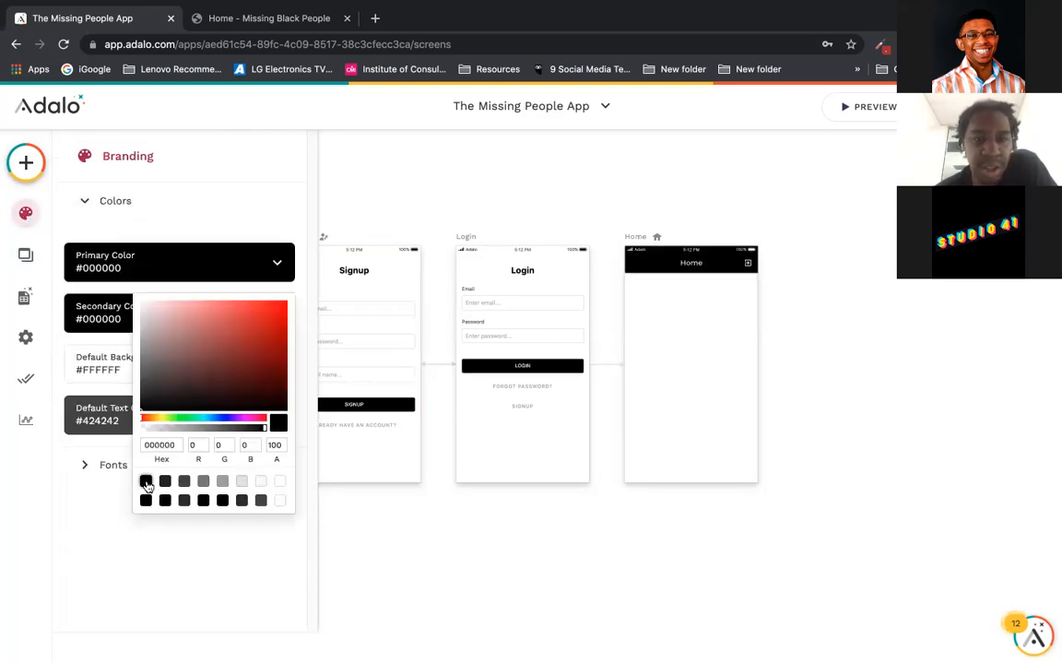
left_click(377, 195)
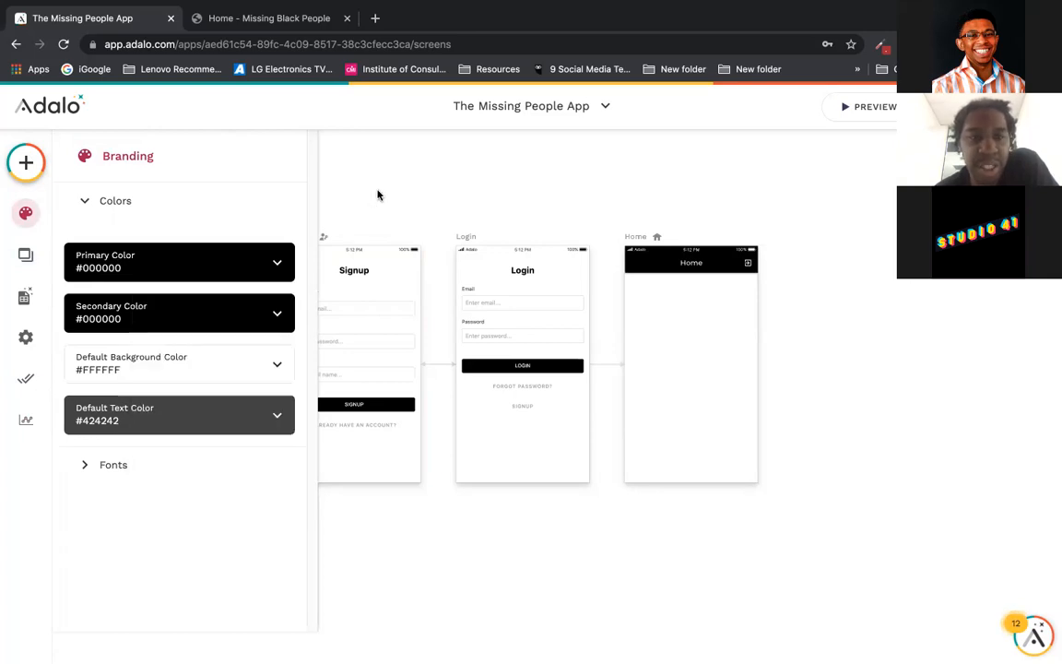
left_click(377, 195)
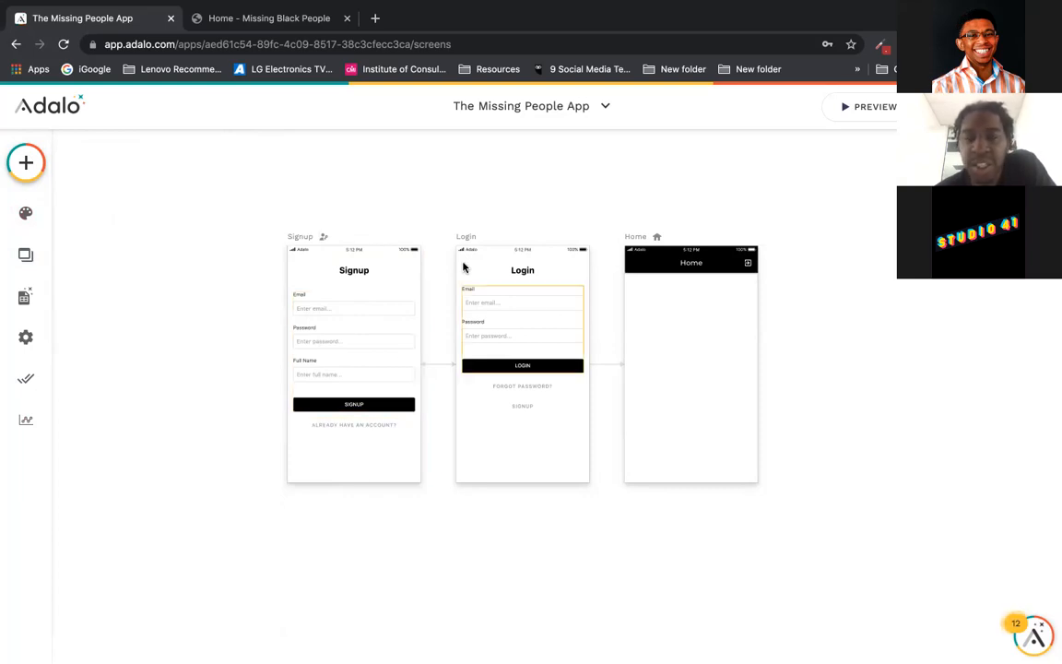
left_click(26, 295)
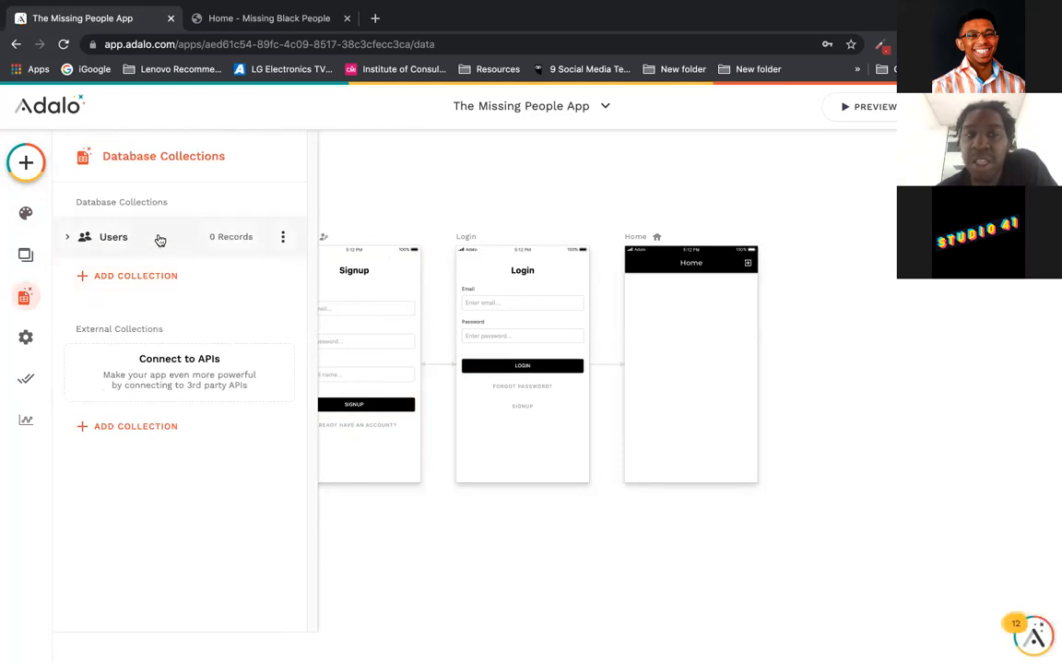
left_click(66, 237)
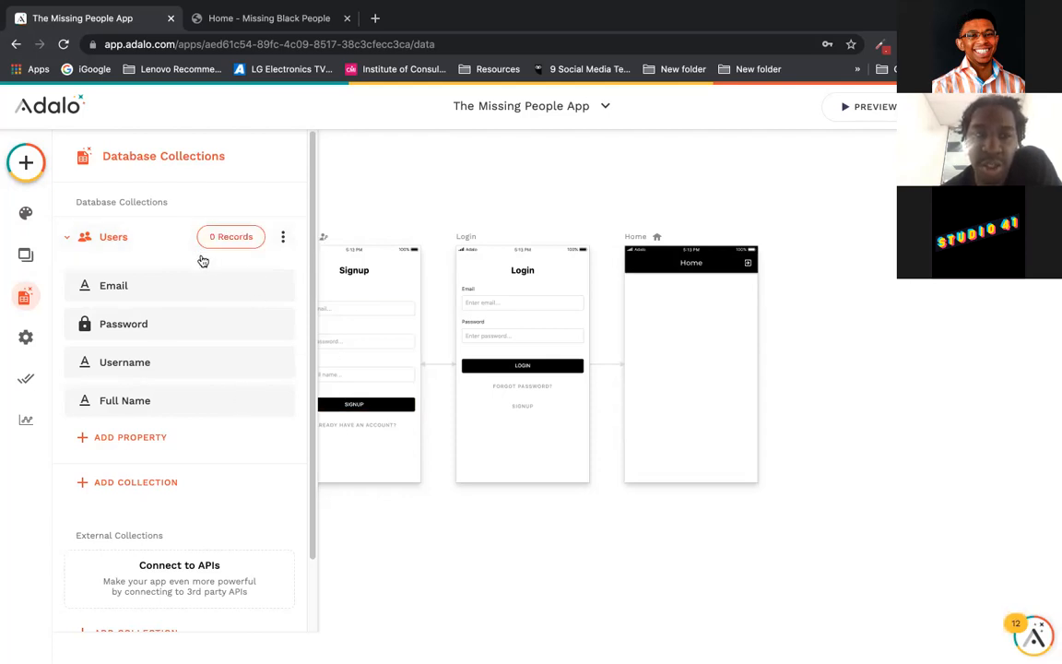
Step: Collapse the Users collection, close the database panel and select the Signup screen's form
left_click(66, 241)
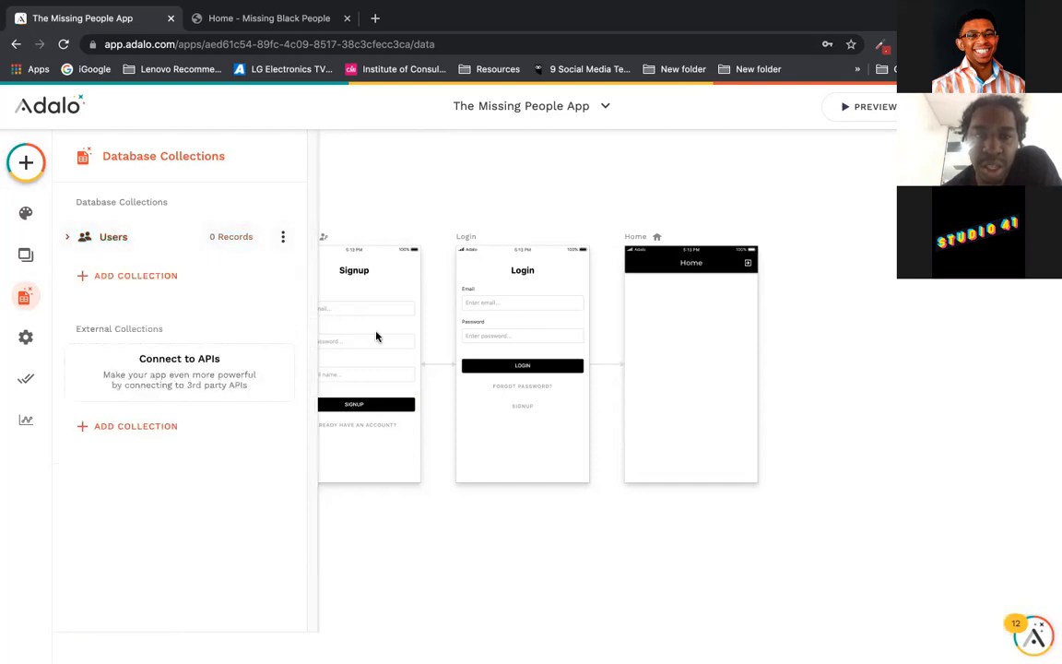
left_click(412, 210)
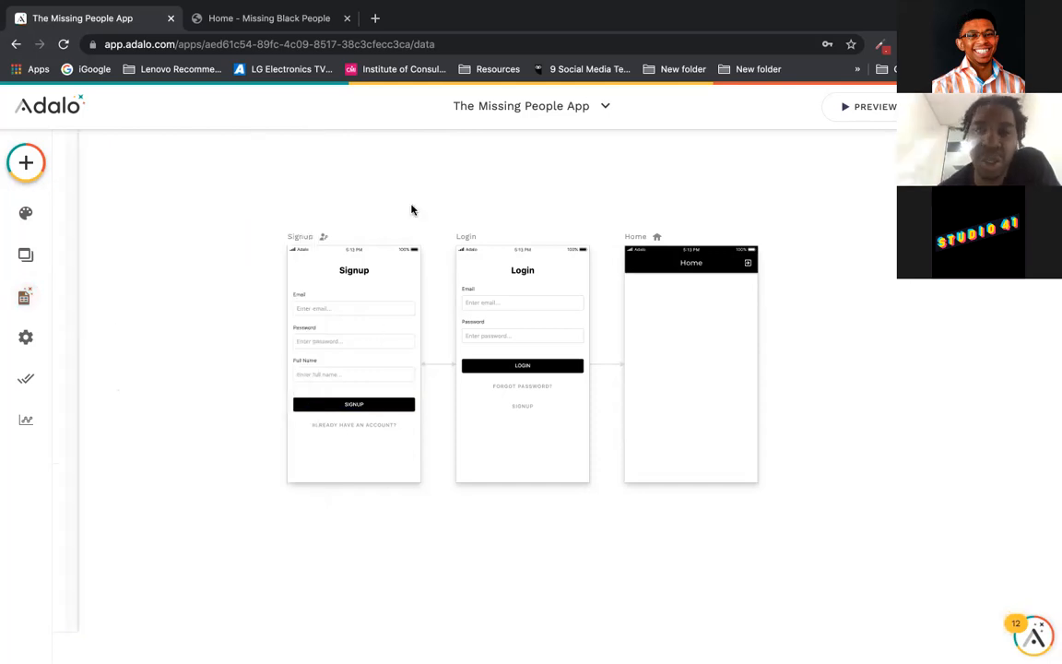
left_click(373, 340)
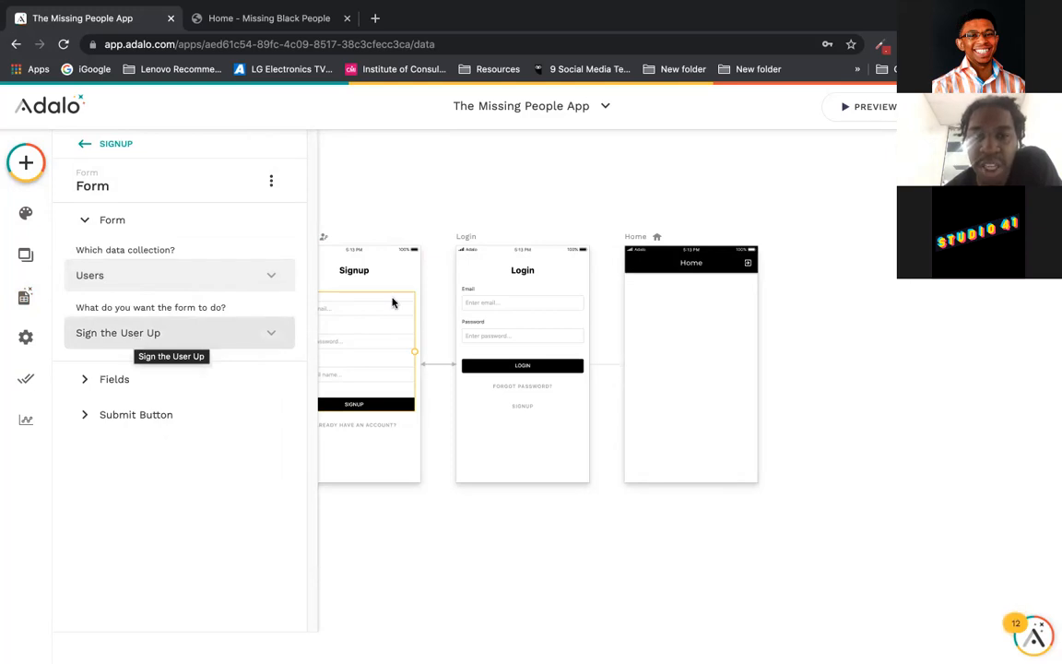
left_click(237, 382)
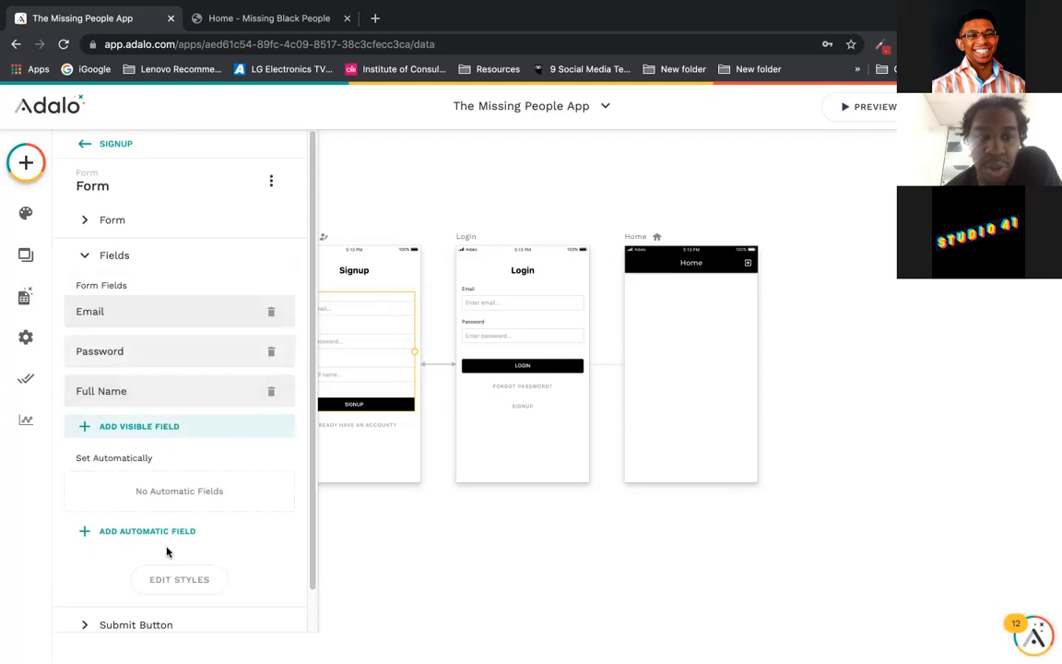
left_click(205, 271)
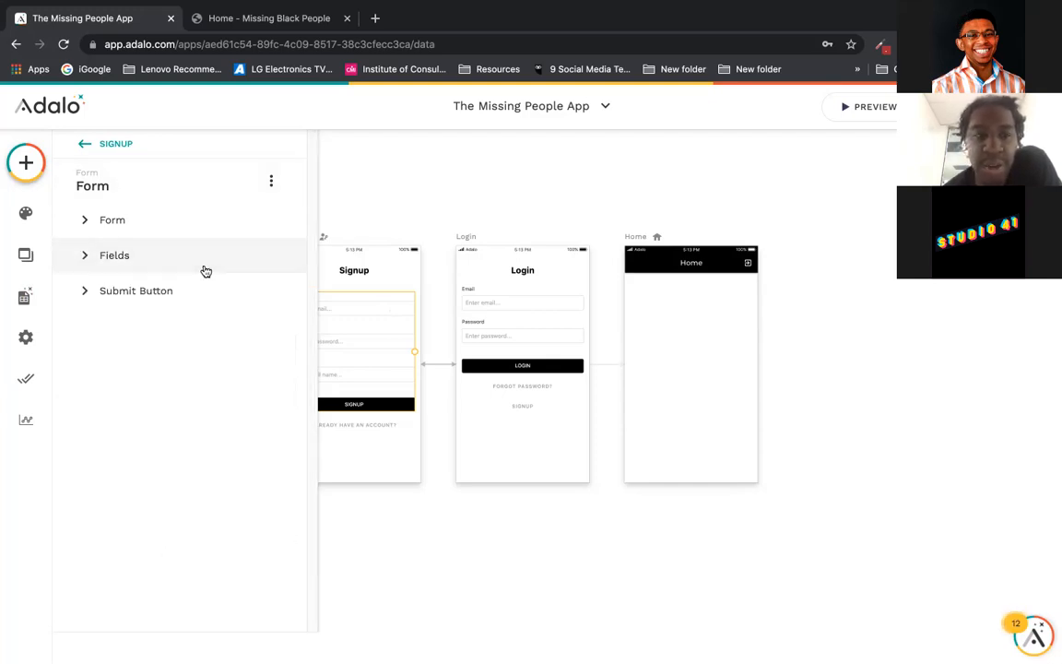
left_click(205, 305)
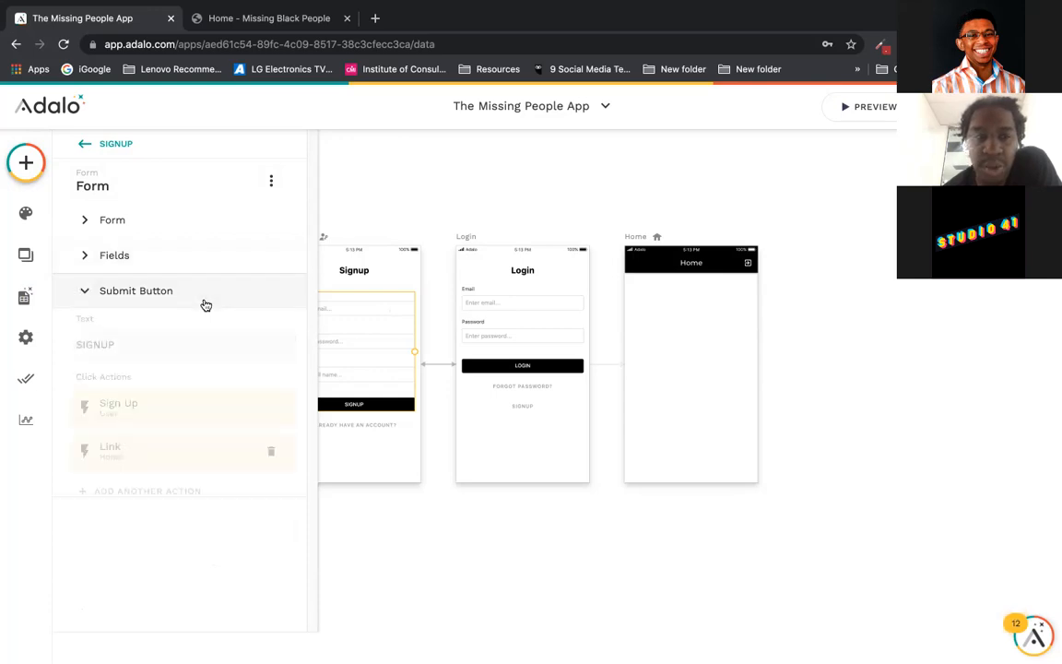
left_click(259, 414)
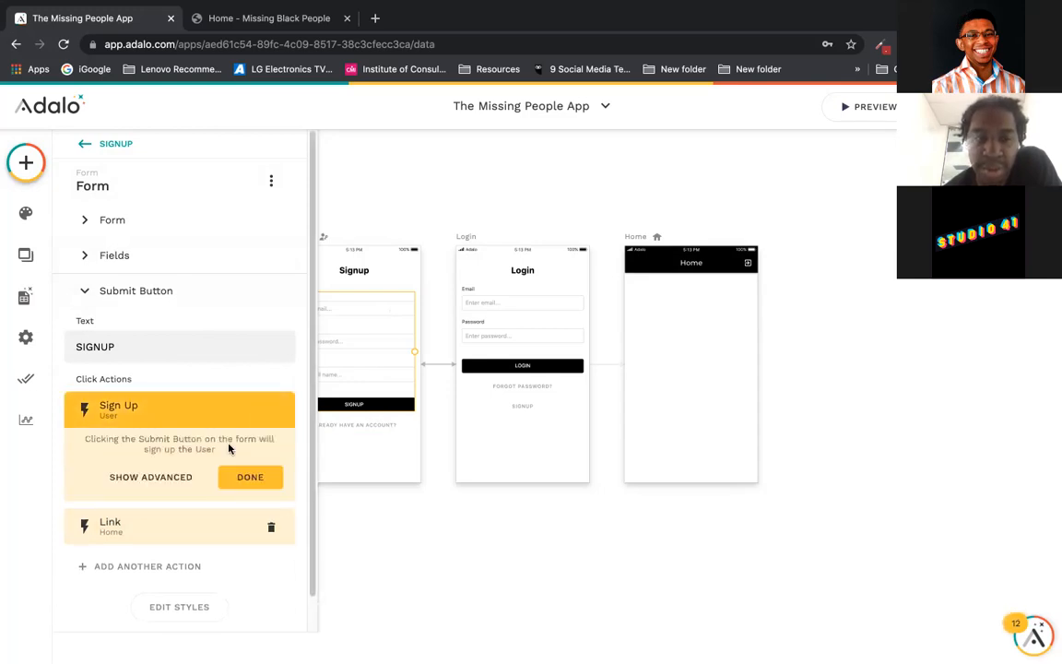
left_click(179, 532)
left_click(585, 206)
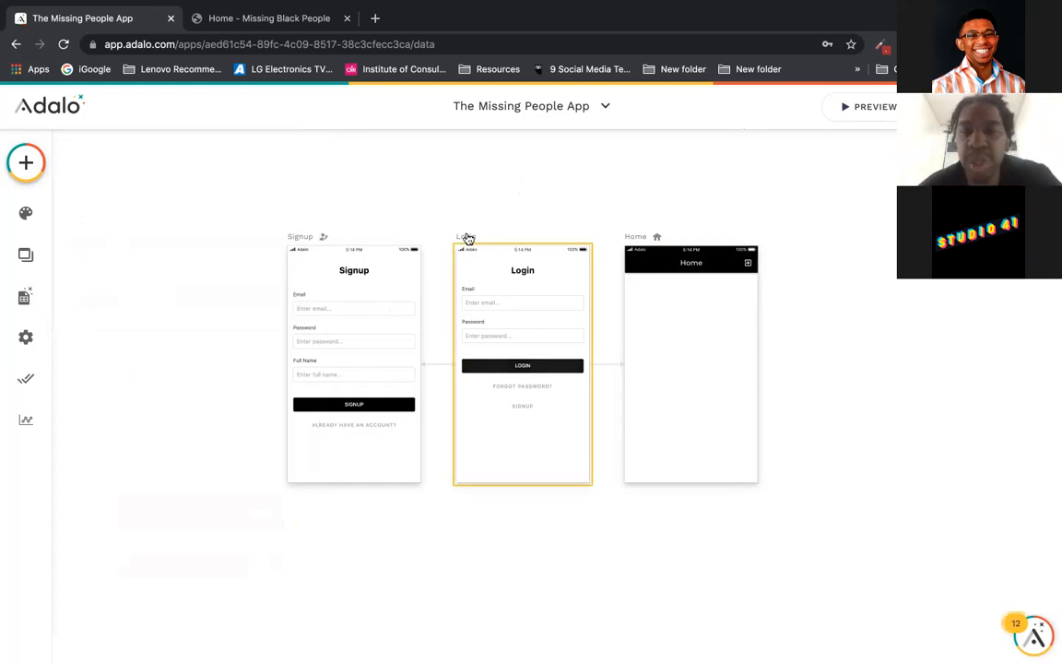
left_click(522, 313)
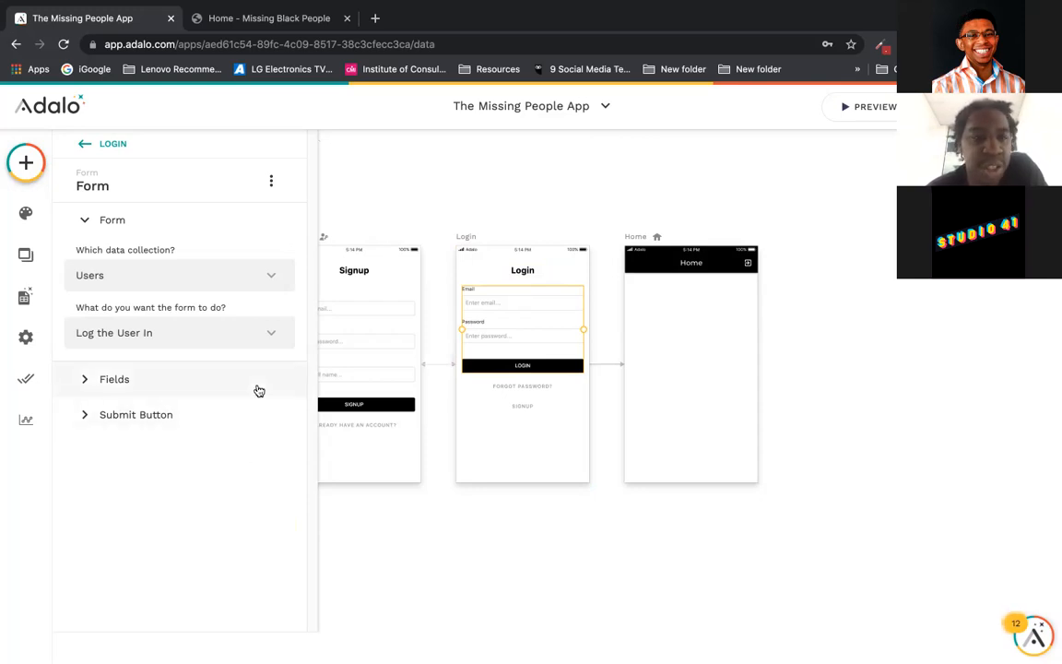
left_click(419, 148)
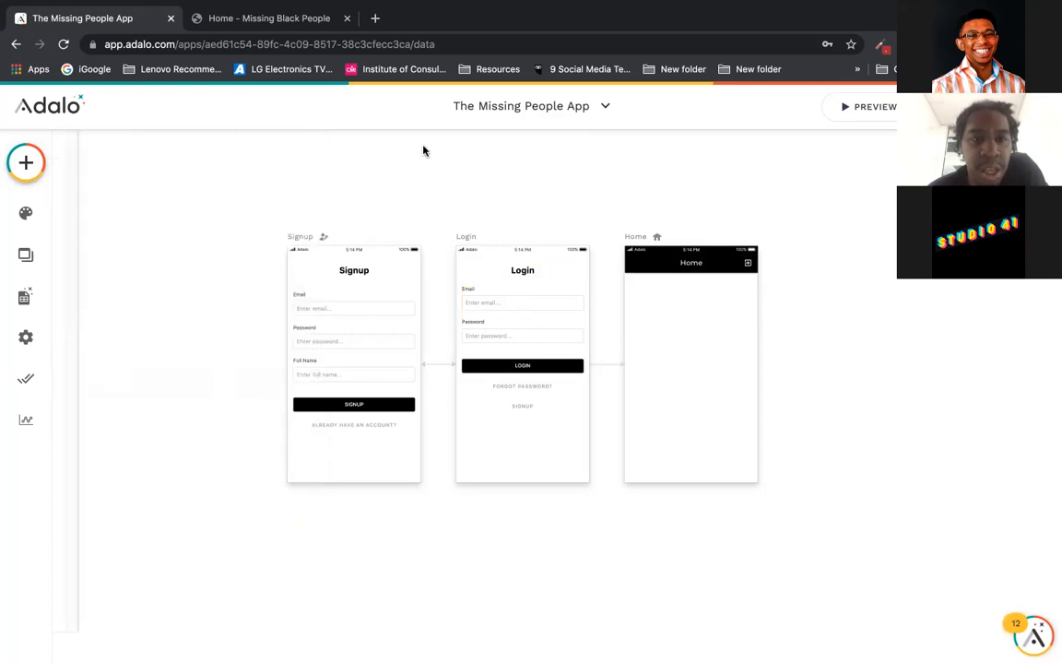
left_click(300, 238)
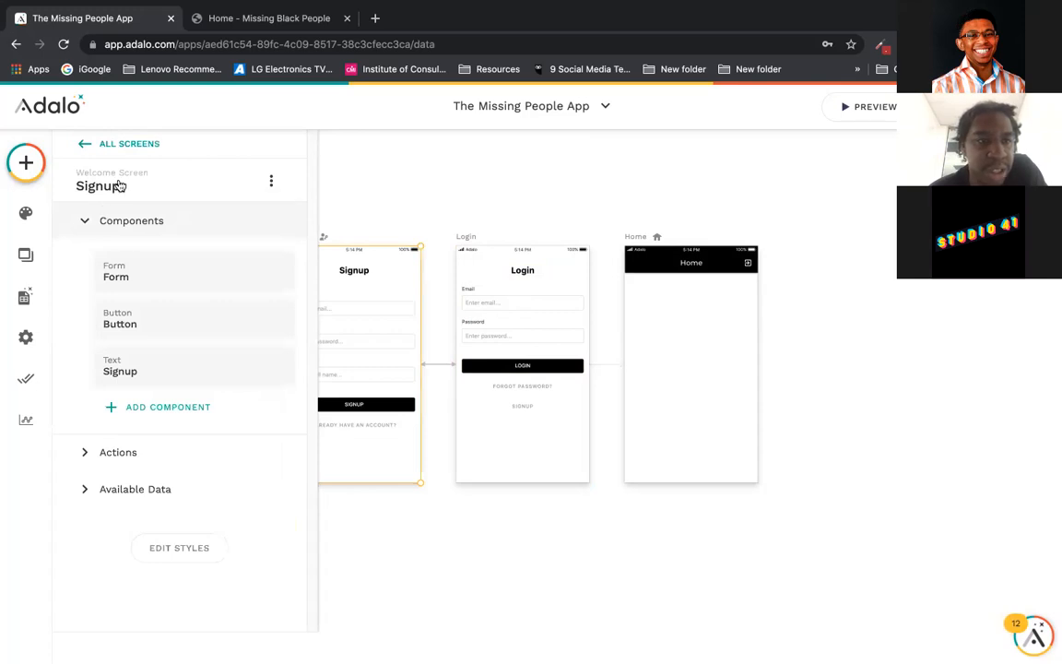
left_click(164, 184)
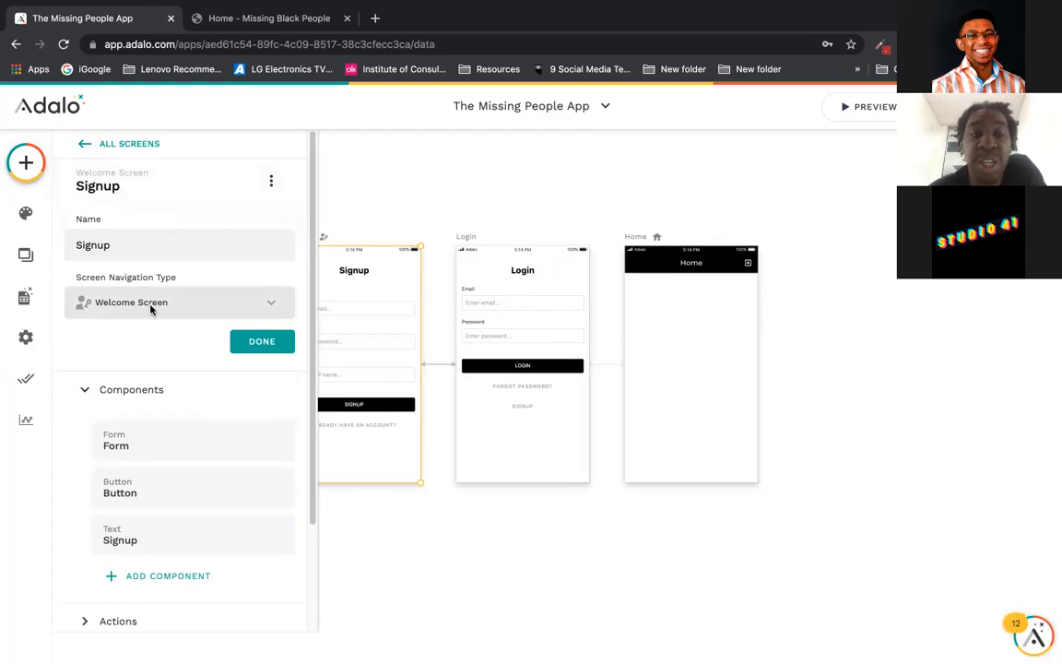
left_click(152, 308)
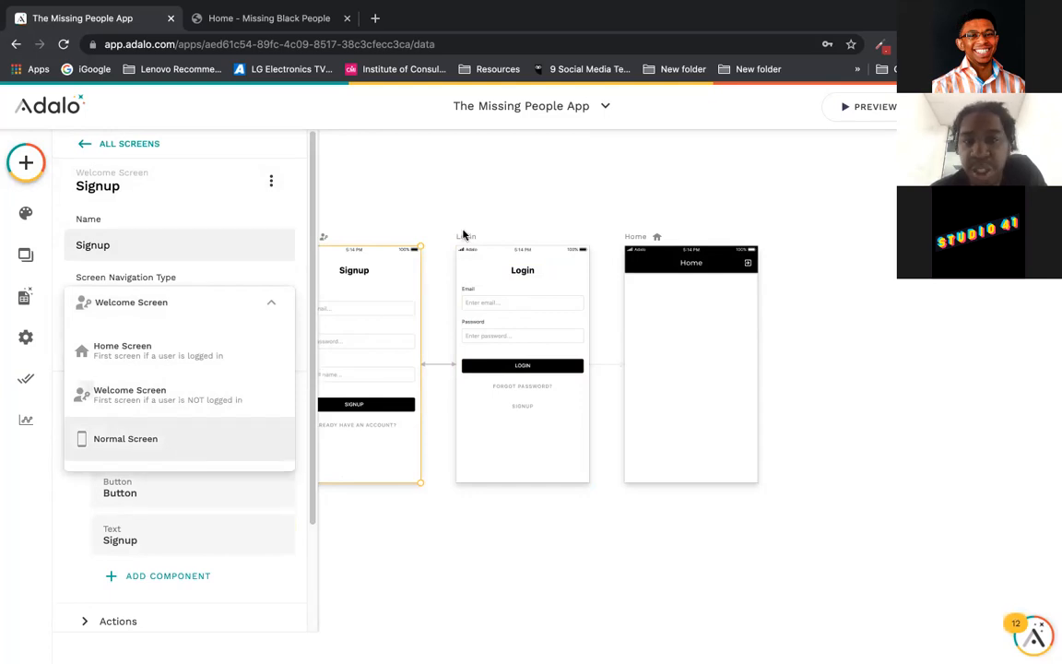
left_click(522, 211)
left_click(521, 211)
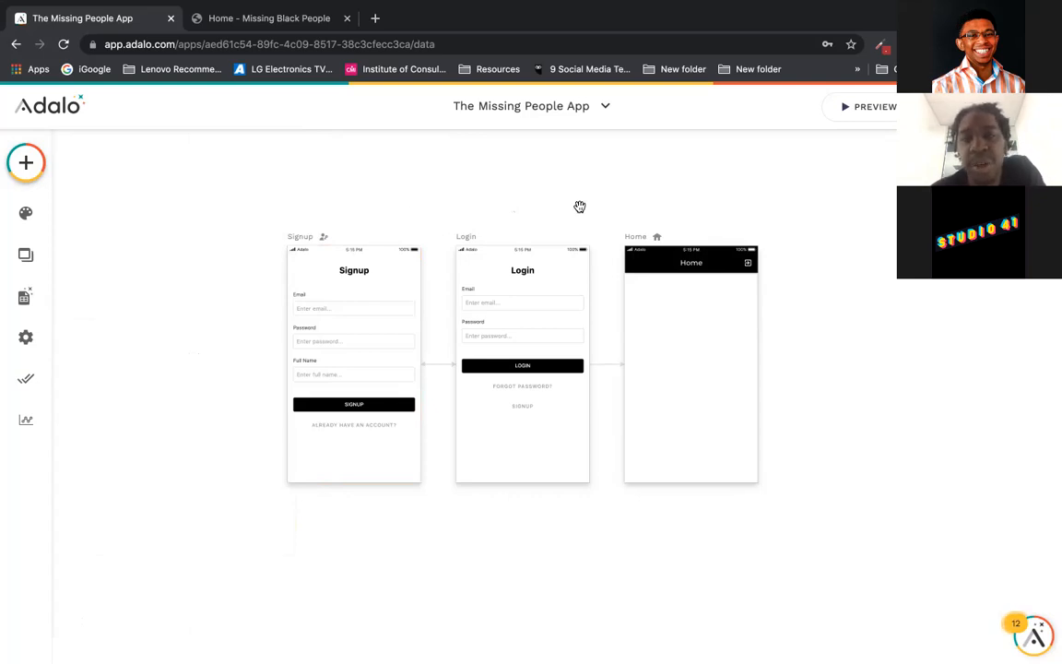
Step: Create a new database collection named ARTICLES
left_click_drag(580, 208, 471, 225)
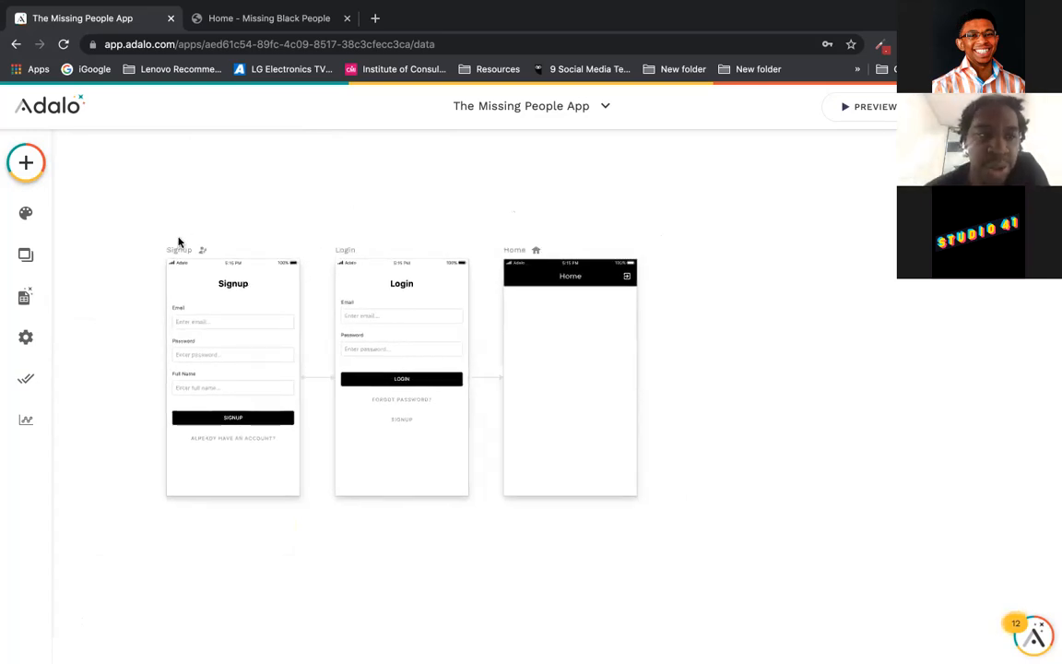
left_click(23, 301)
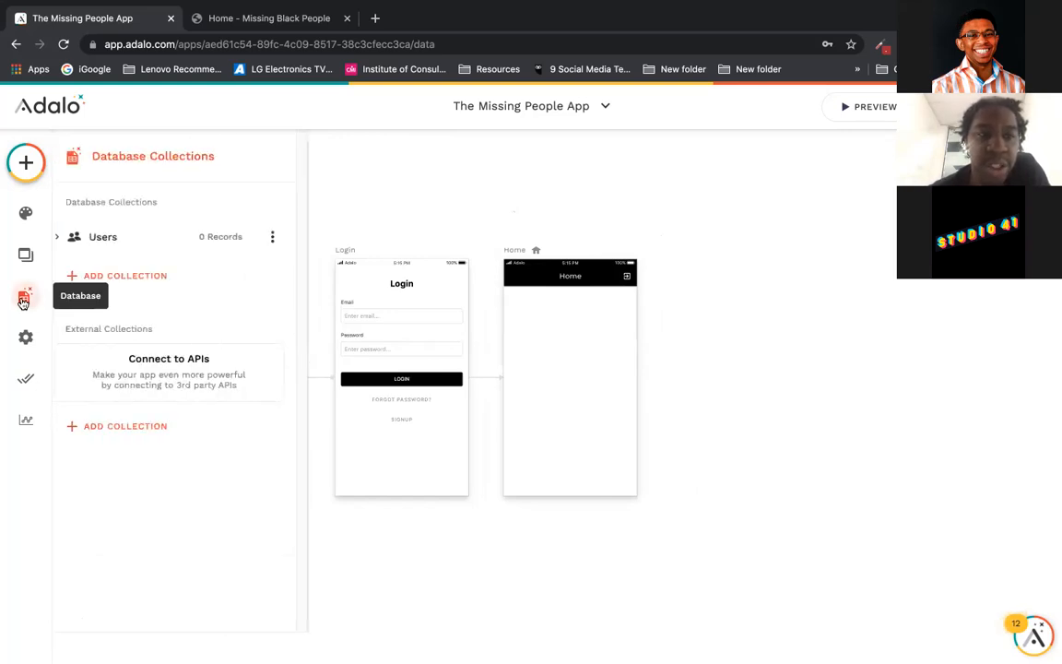
left_click(155, 279)
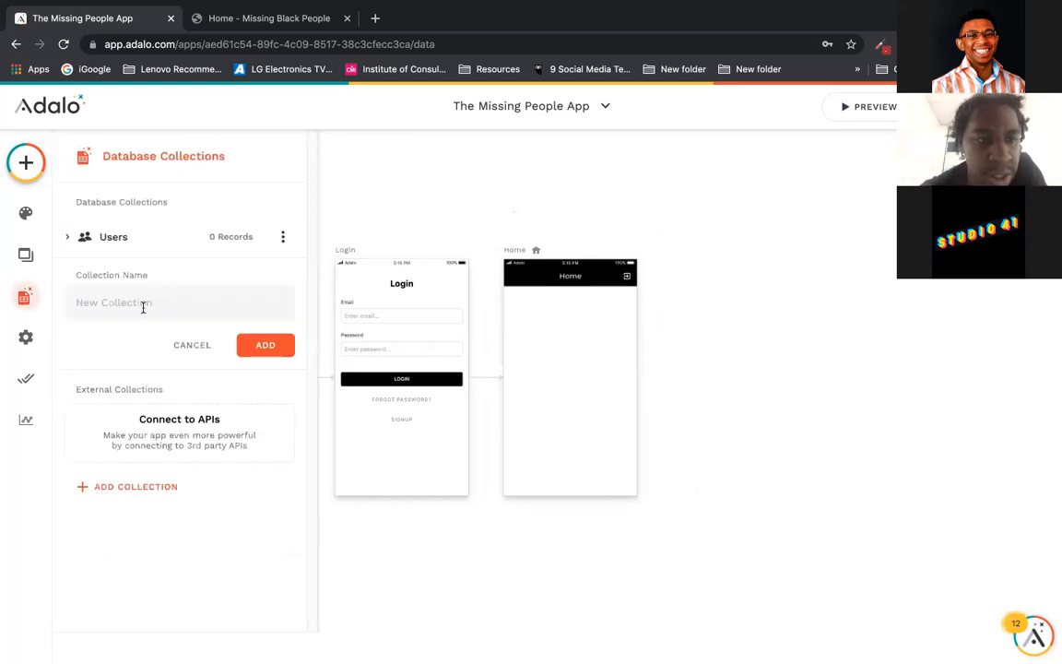
type("ARTICLES")
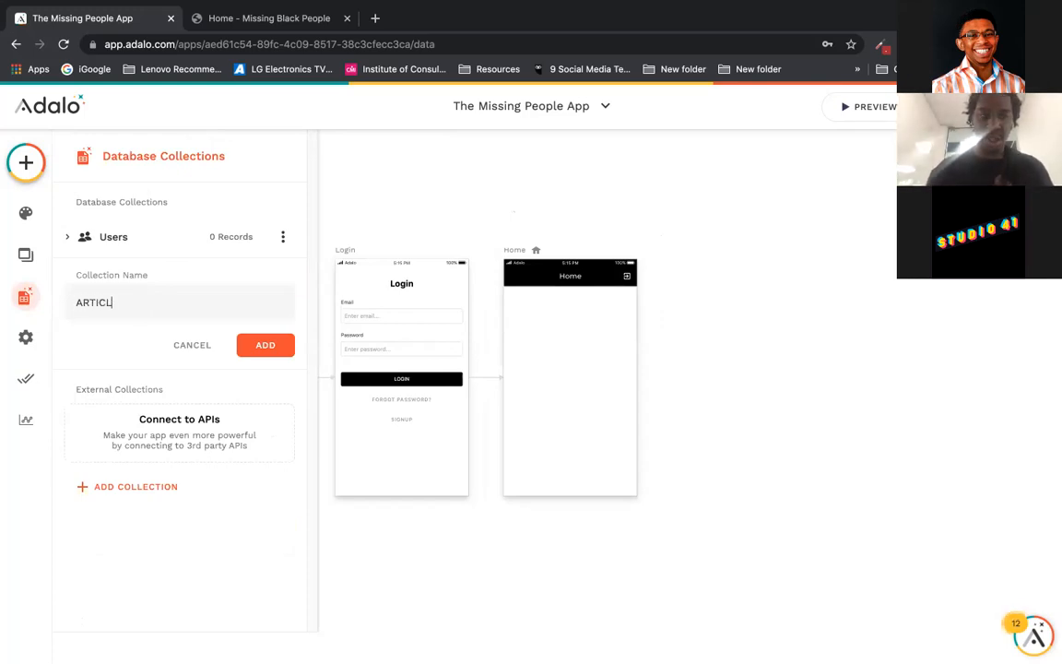
left_click(266, 345)
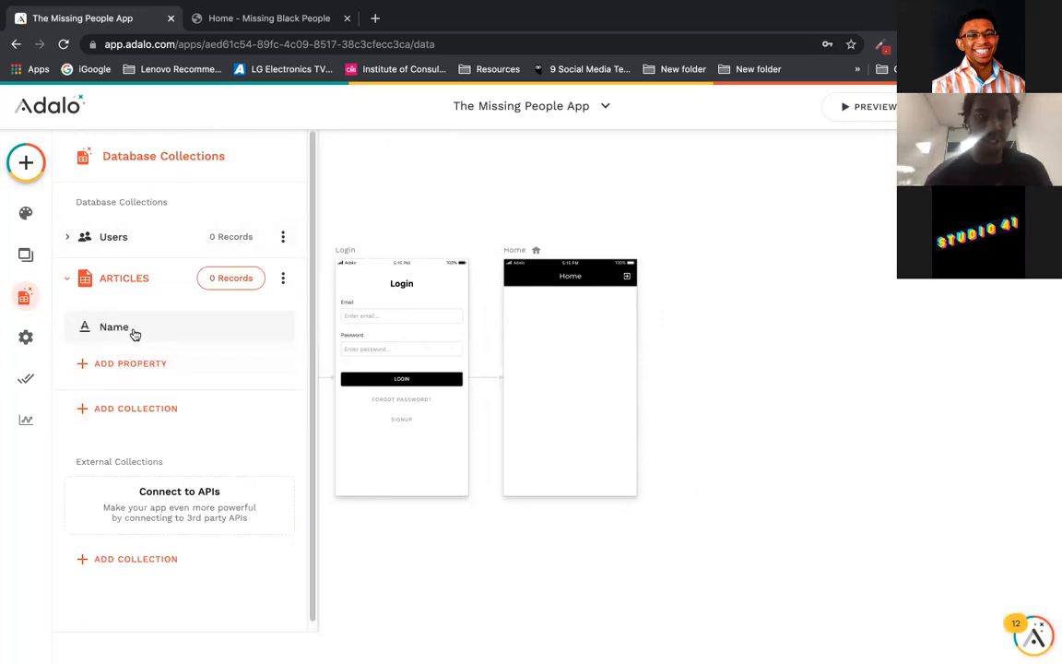
Step: Rename the ARTICLES collection's default Name property to Headline
left_click(133, 332)
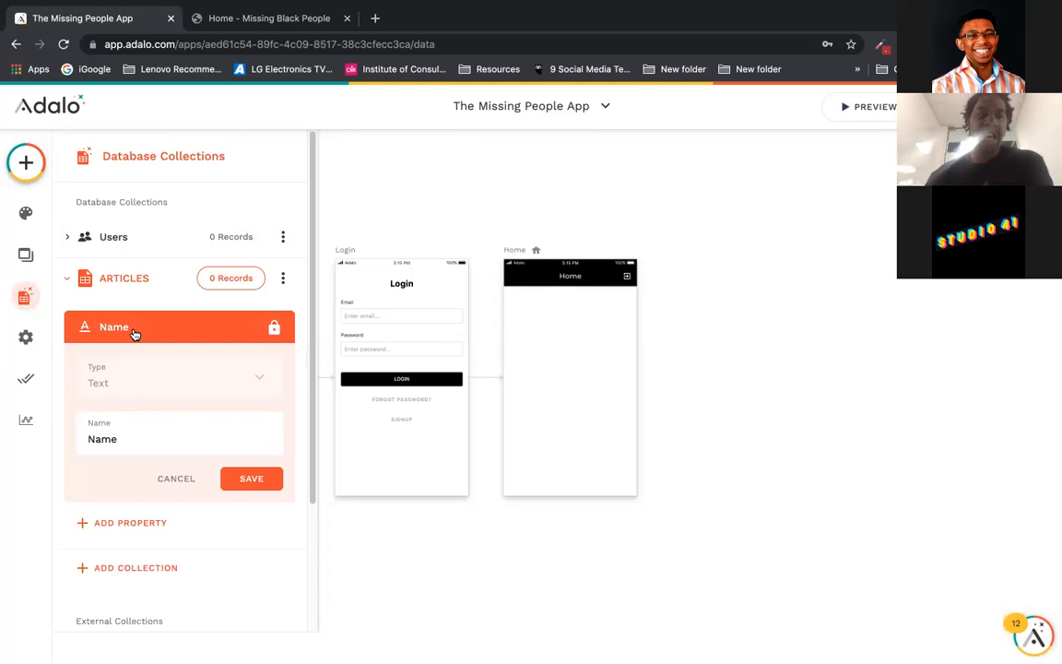
left_click(134, 332)
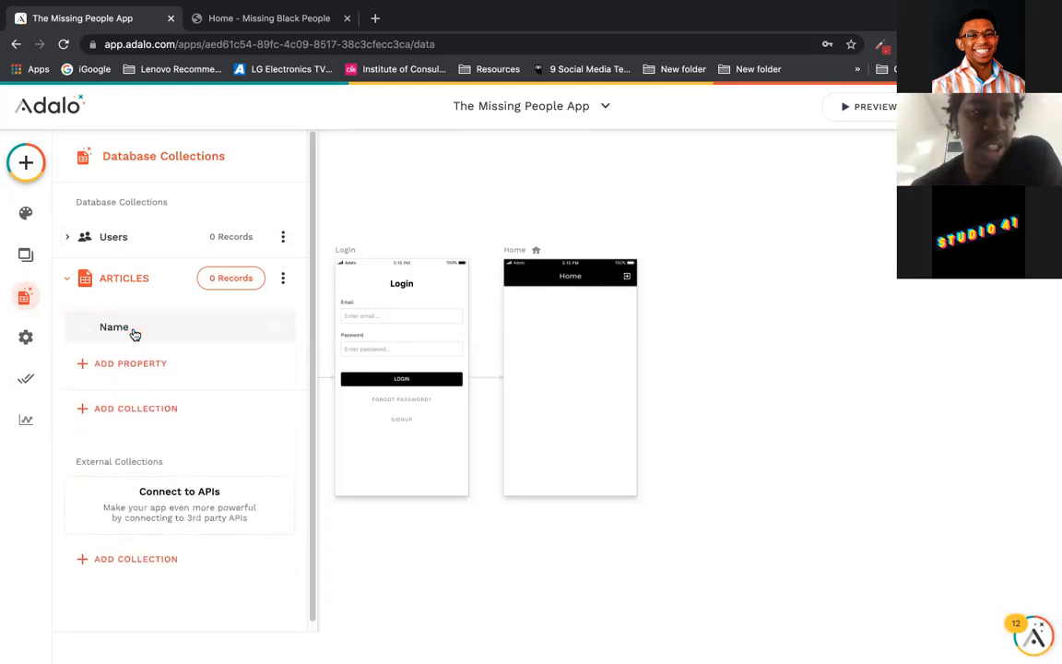
left_click(132, 333)
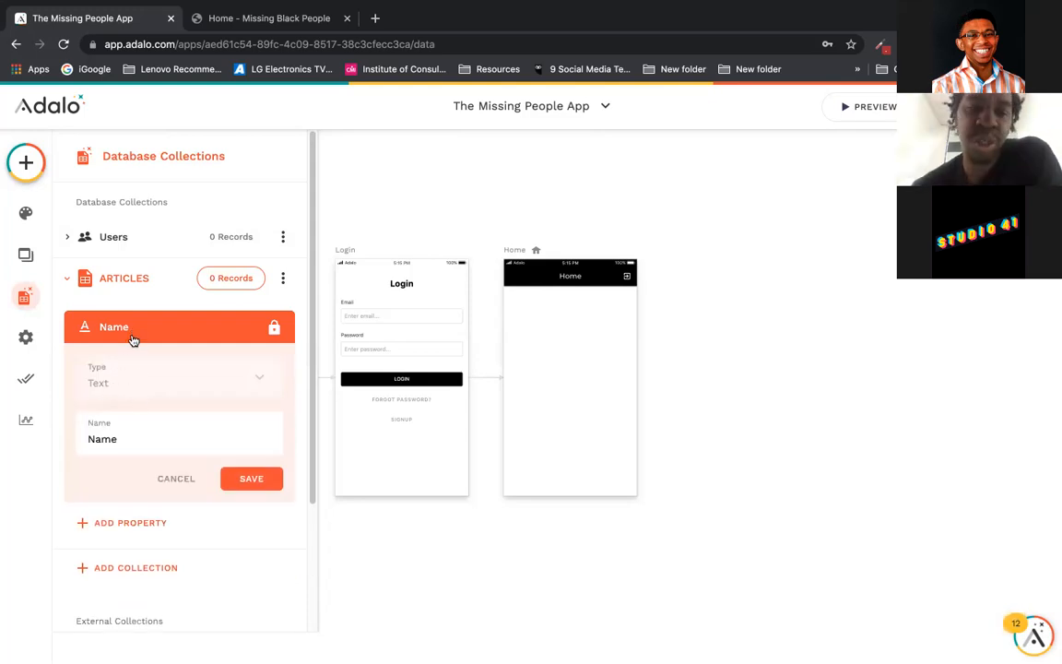
left_click_drag(115, 438, 88, 441)
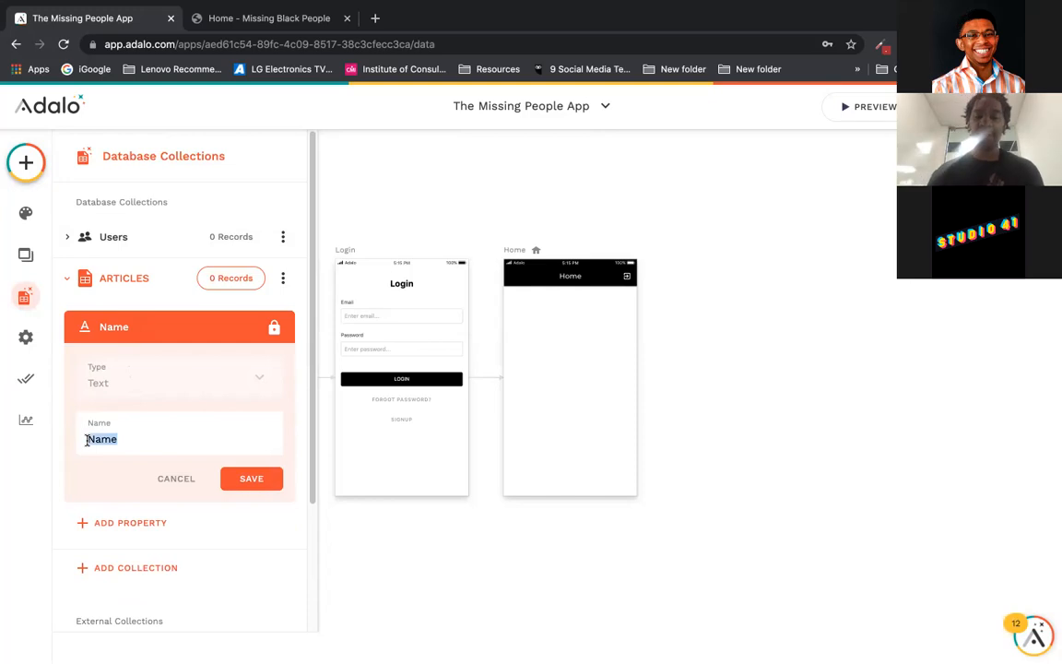
type("Headline")
Step: Save the Headline property and add a Text property named Publisher
left_click(240, 477)
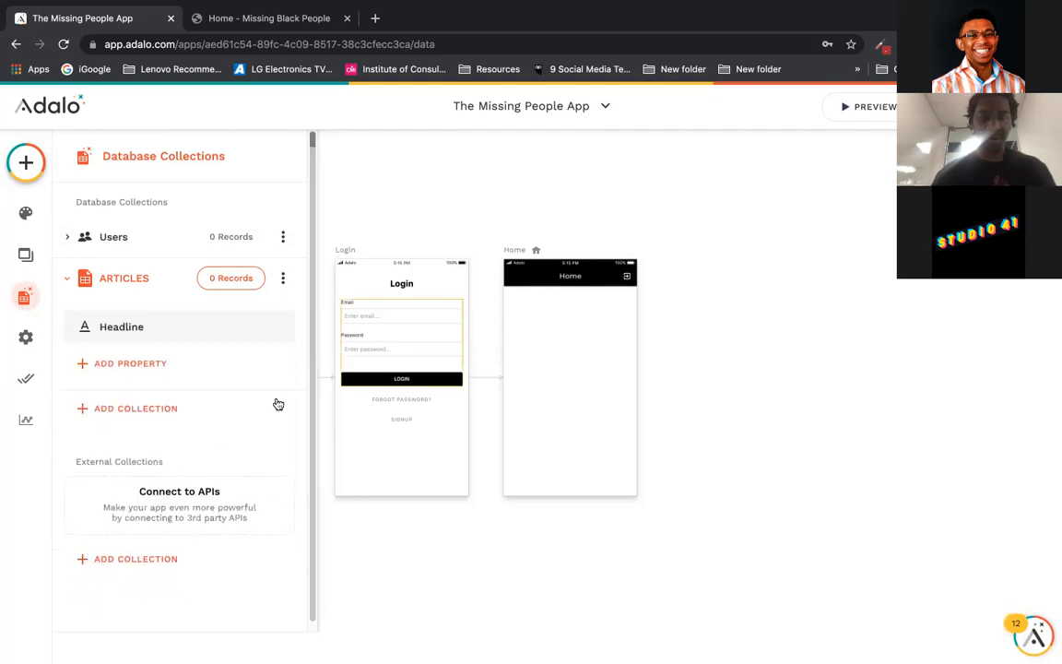
left_click(170, 369)
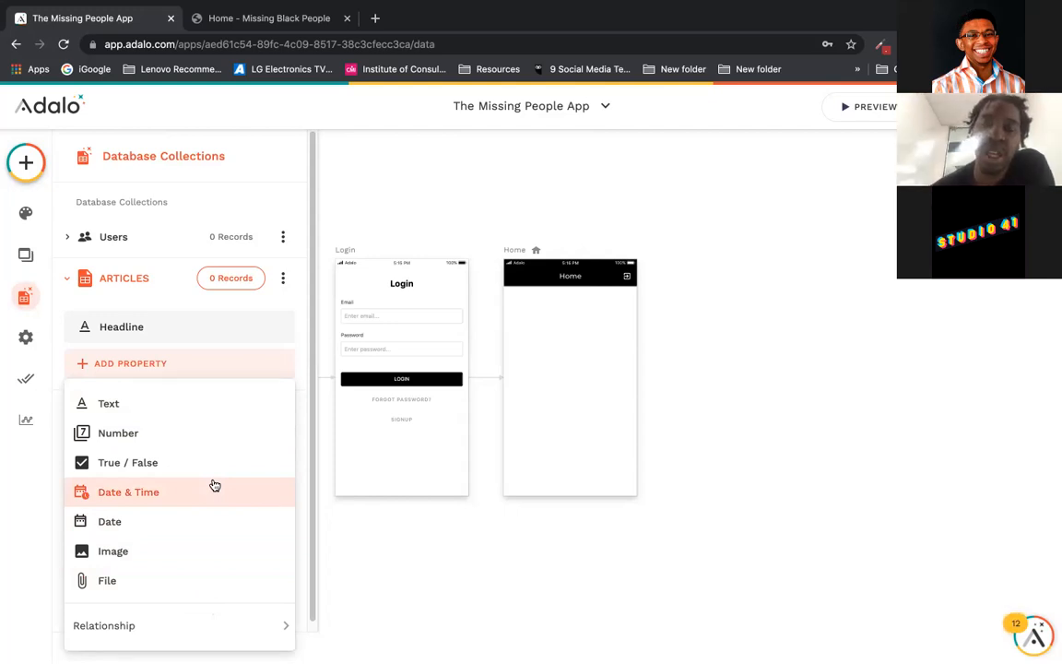
left_click(221, 413)
left_click_drag(160, 481, 74, 481)
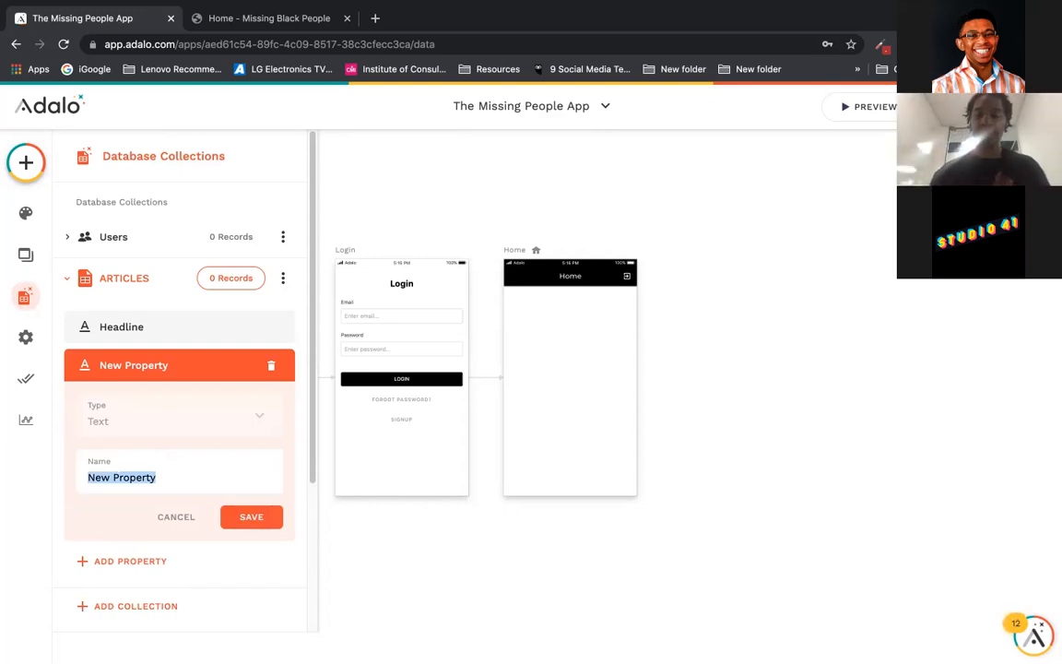
type("Publisher")
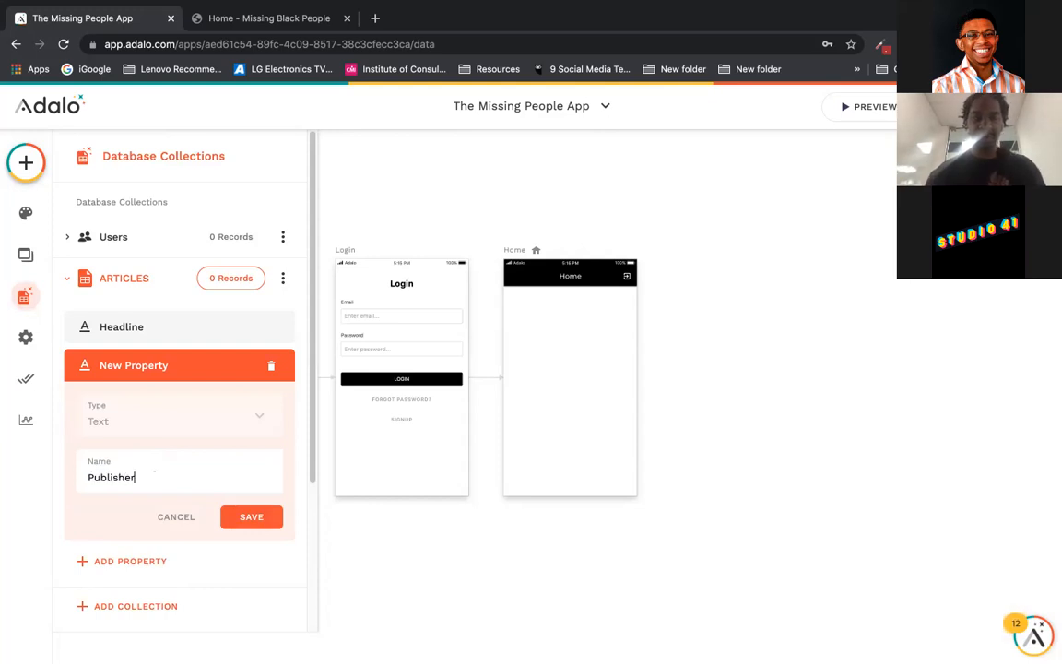
left_click(252, 518)
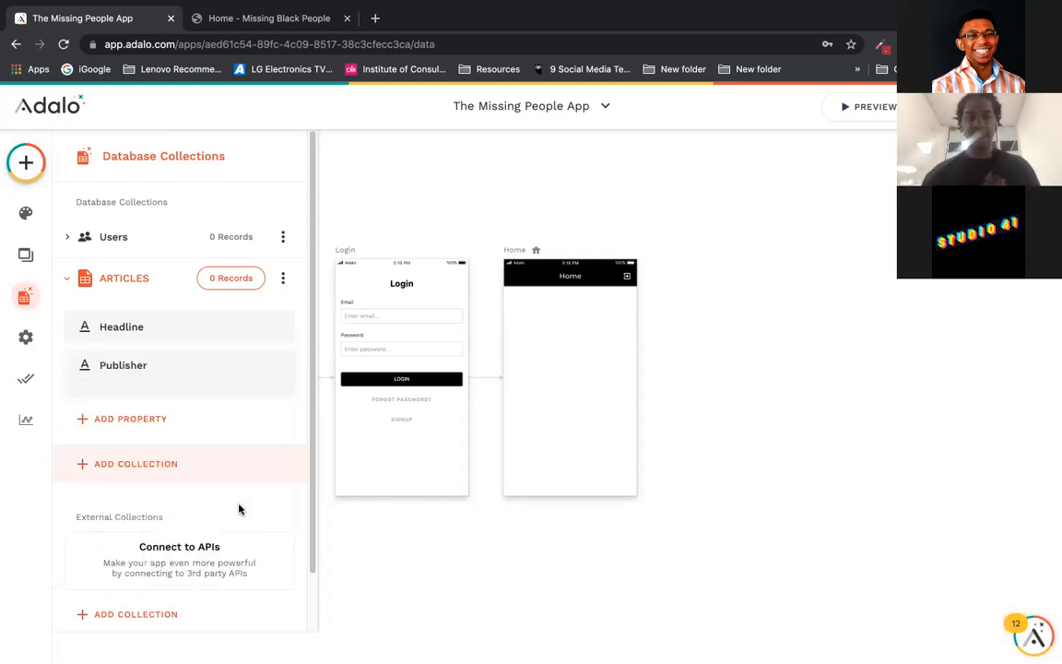
Step: Add a Date property named Date to ARTICLES
left_click(199, 403)
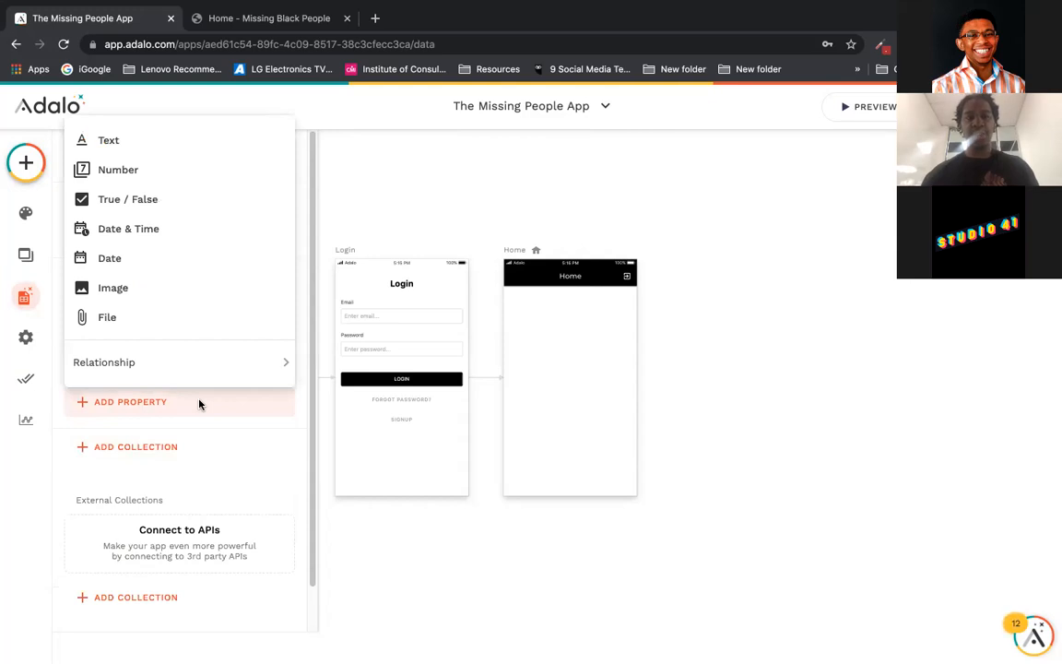
left_click(206, 265)
left_click_drag(163, 515, 87, 515)
key("BackSpace")
type("d")
key("BackSpace")
type("Date")
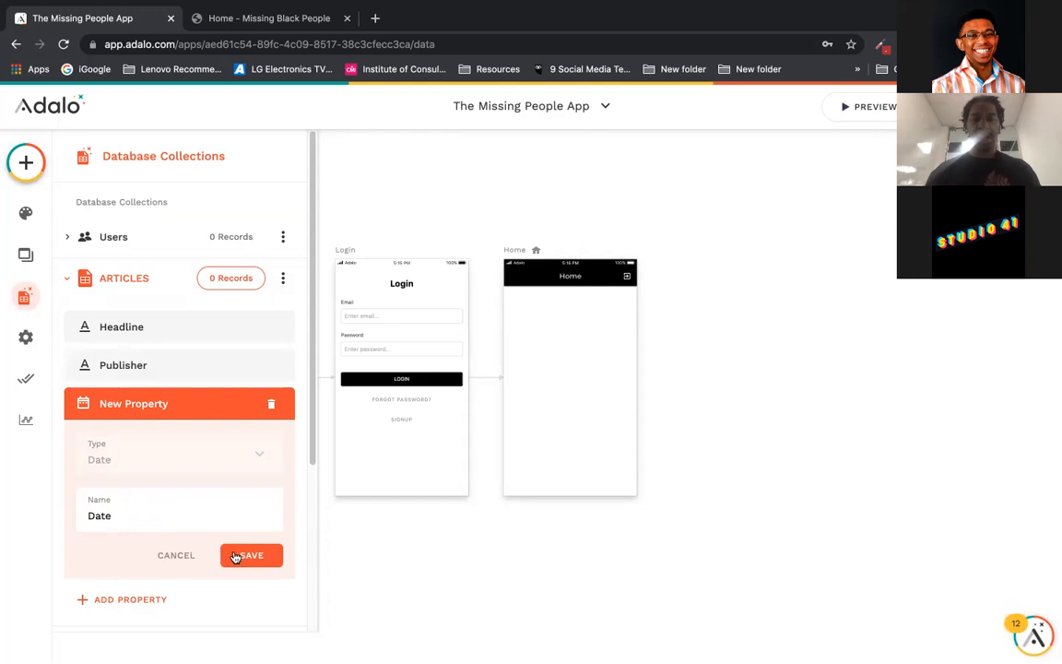
left_click(233, 555)
Step: Add an Image property named Image to ARTICLES
left_click(187, 440)
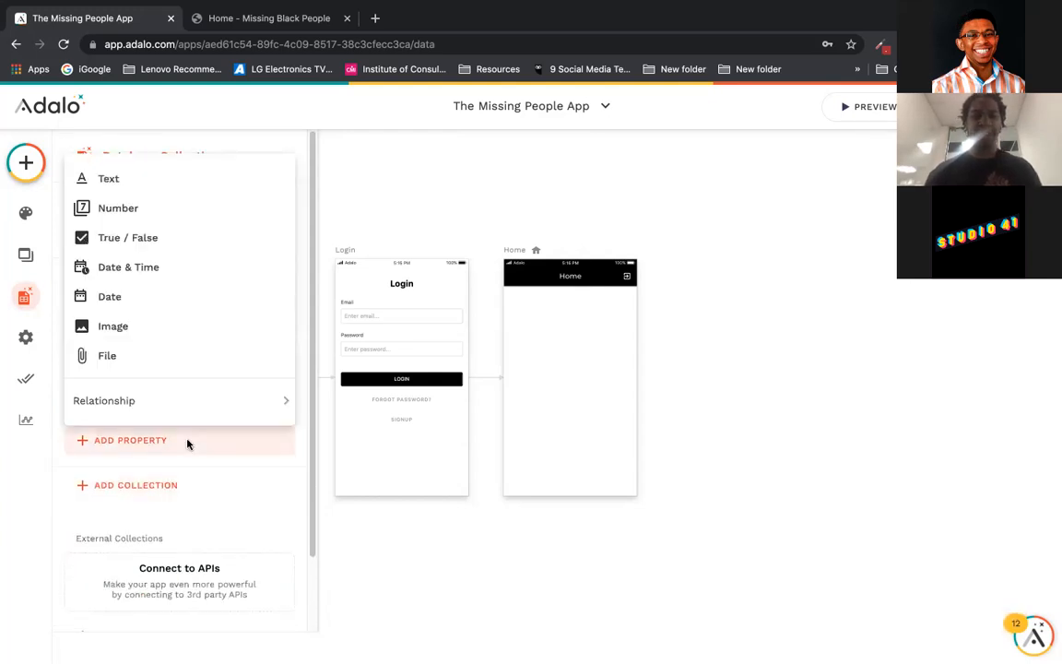
left_click(198, 327)
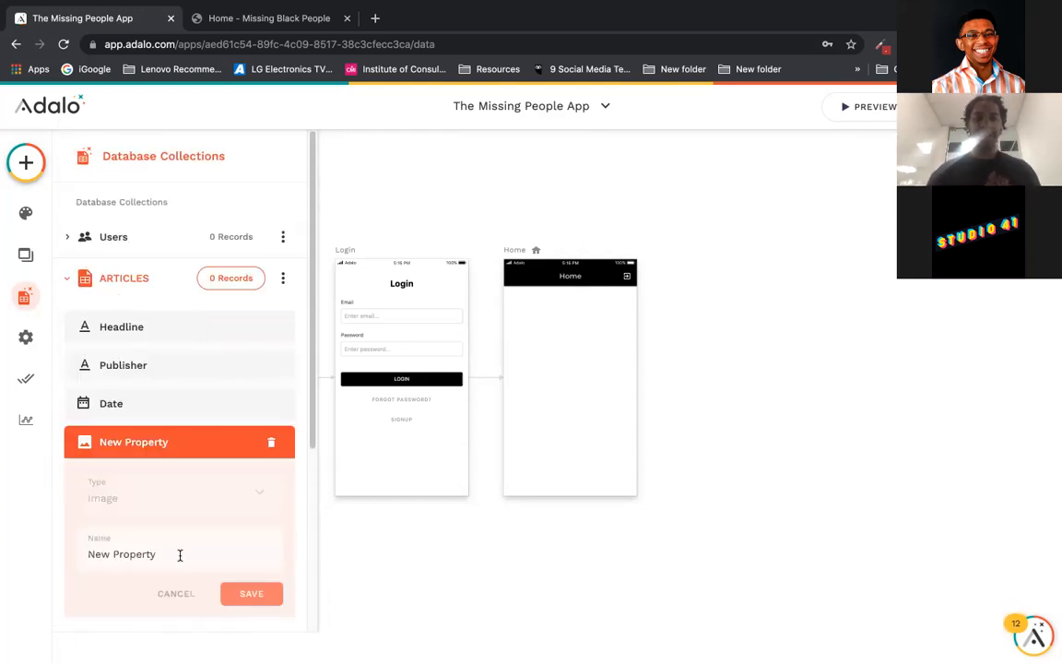
left_click_drag(159, 554, 71, 550)
type("Image")
left_click(251, 593)
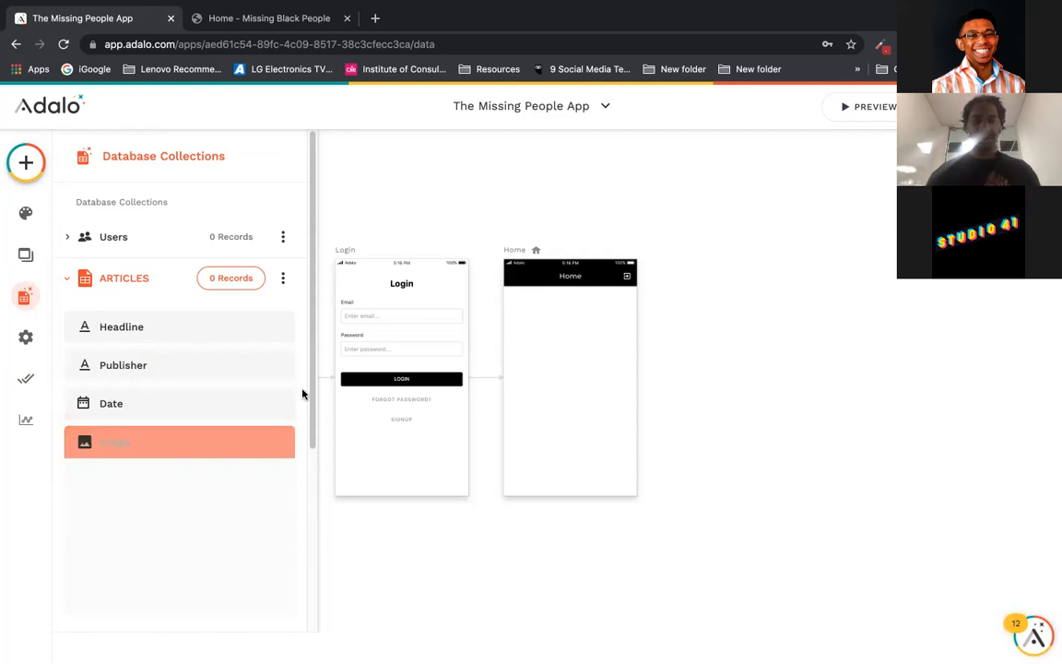
left_click_drag(309, 387, 311, 456)
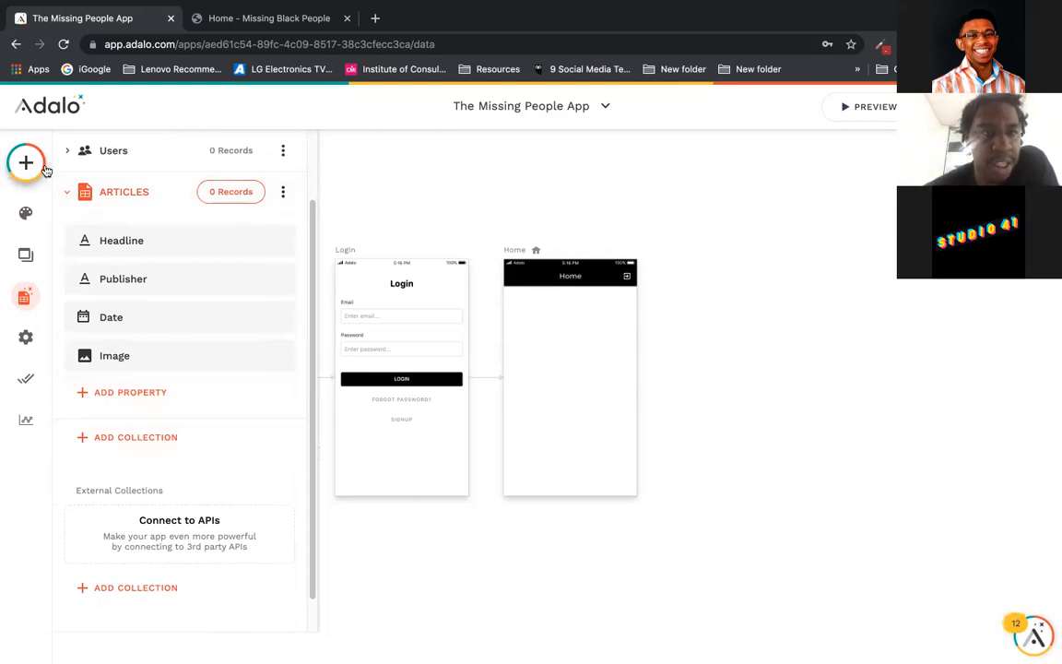
Step: Open the ARTICLES records and start a blank New ARTICLE record, then open a new browser tab
left_click(231, 193)
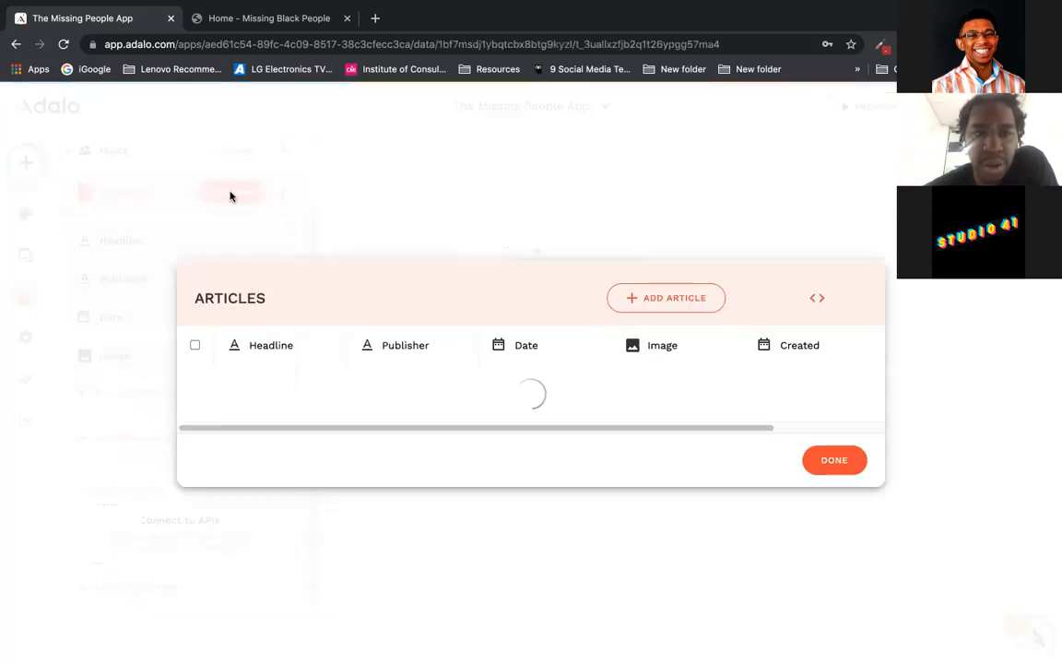
left_click(662, 315)
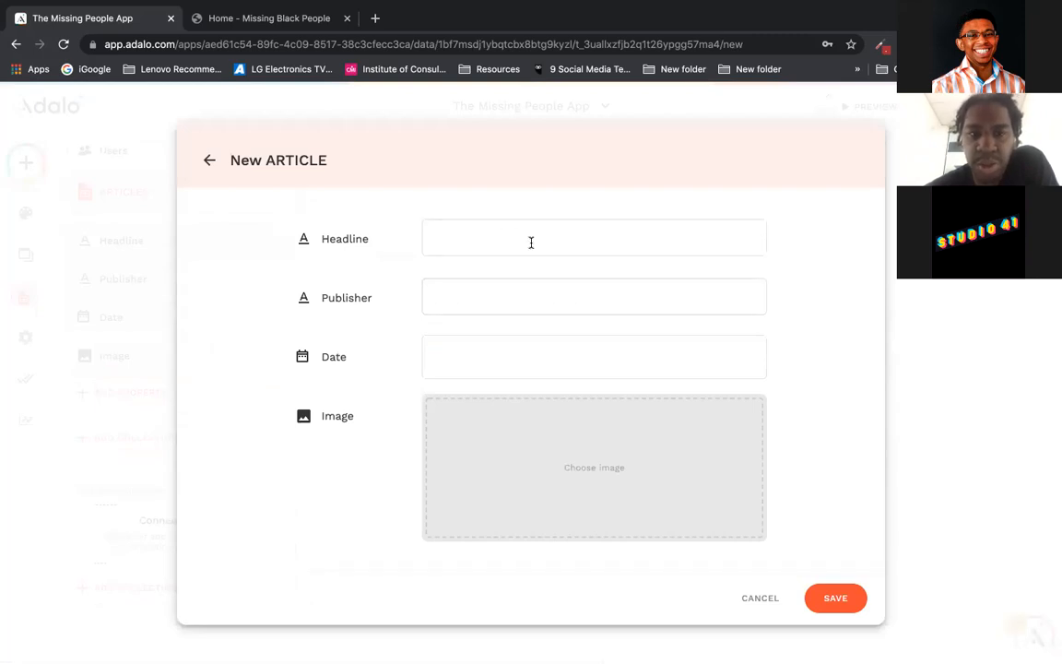
left_click(375, 18)
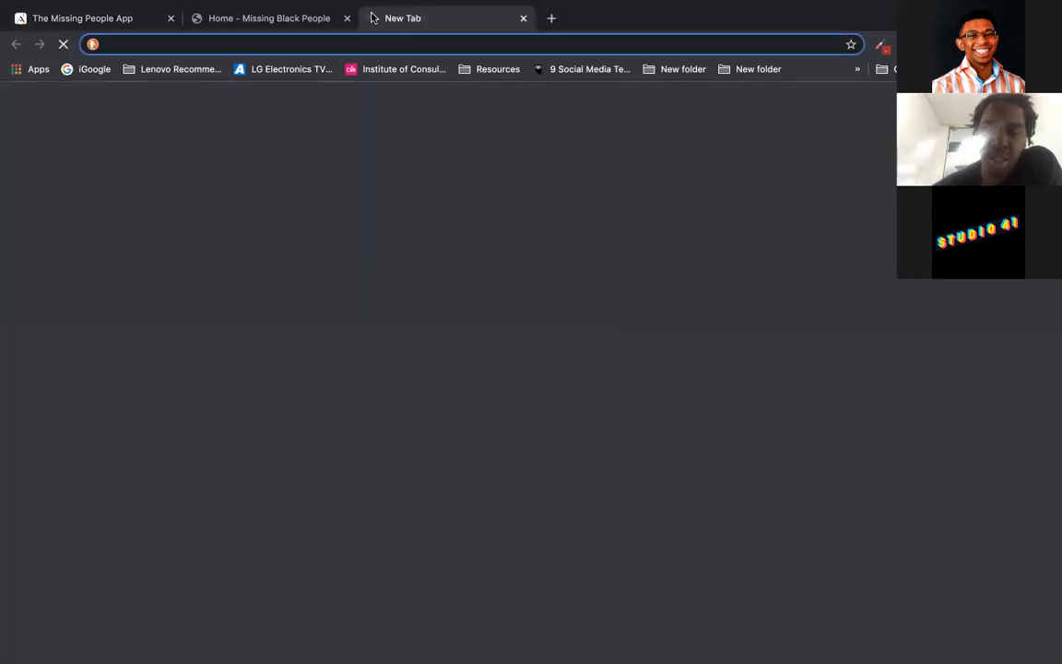
Step: Google 'missing black people evening standard' and open the Evening Standard article
type("go")
key("Return")
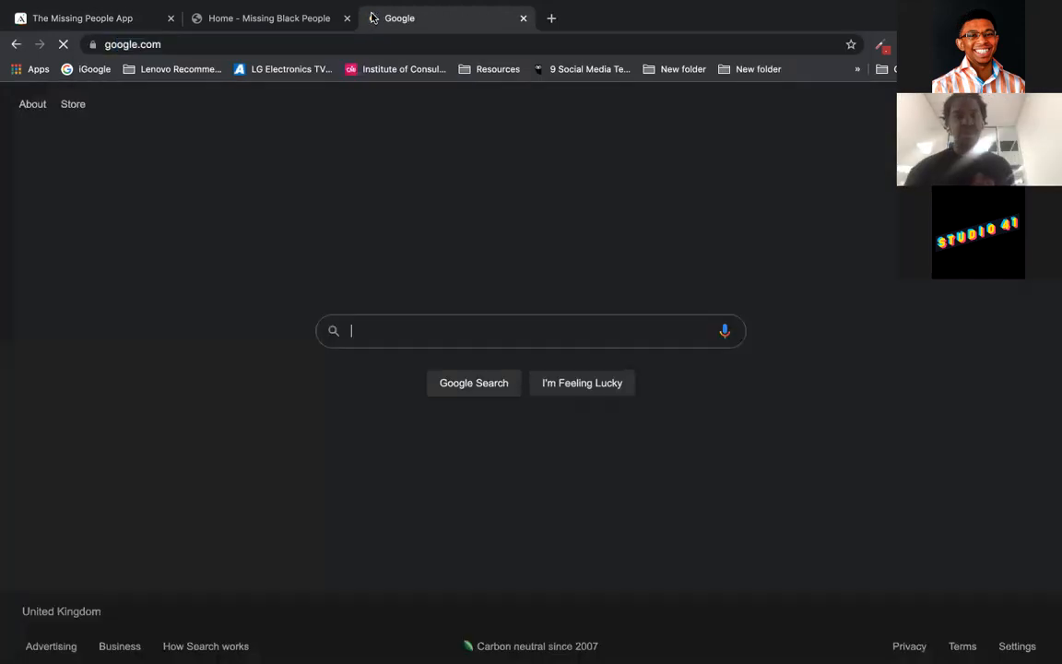
left_click(422, 324)
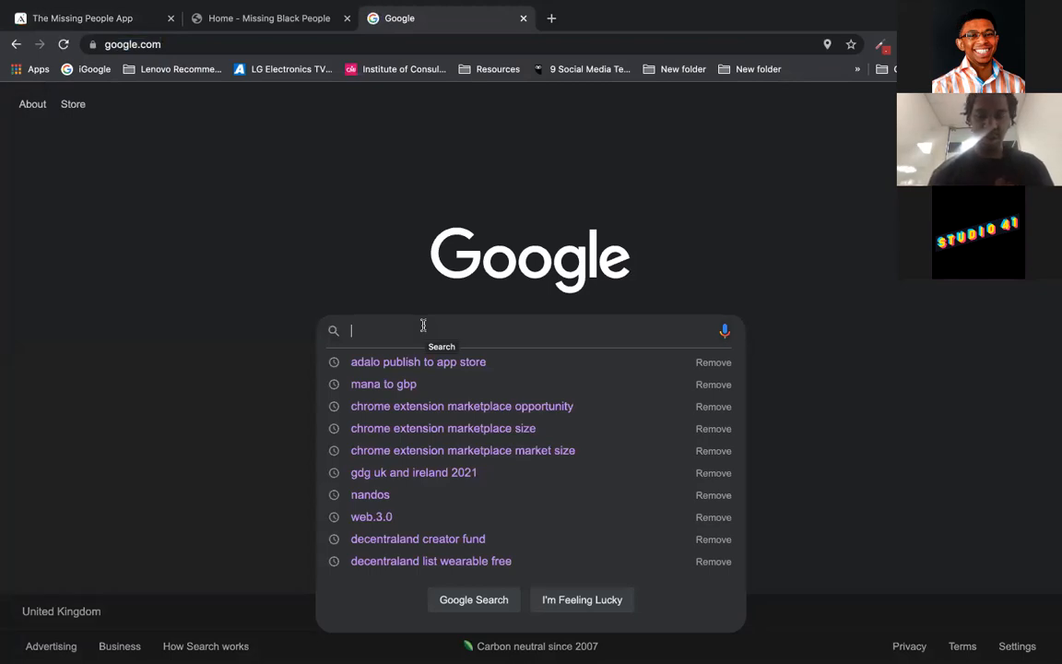
type("missing ")
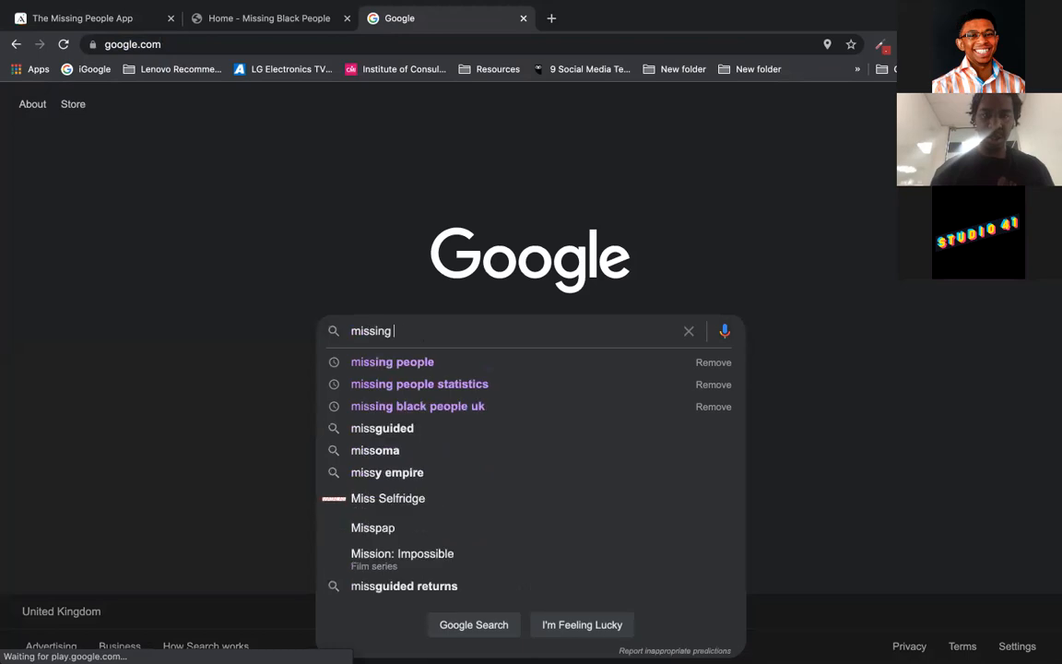
type("black people")
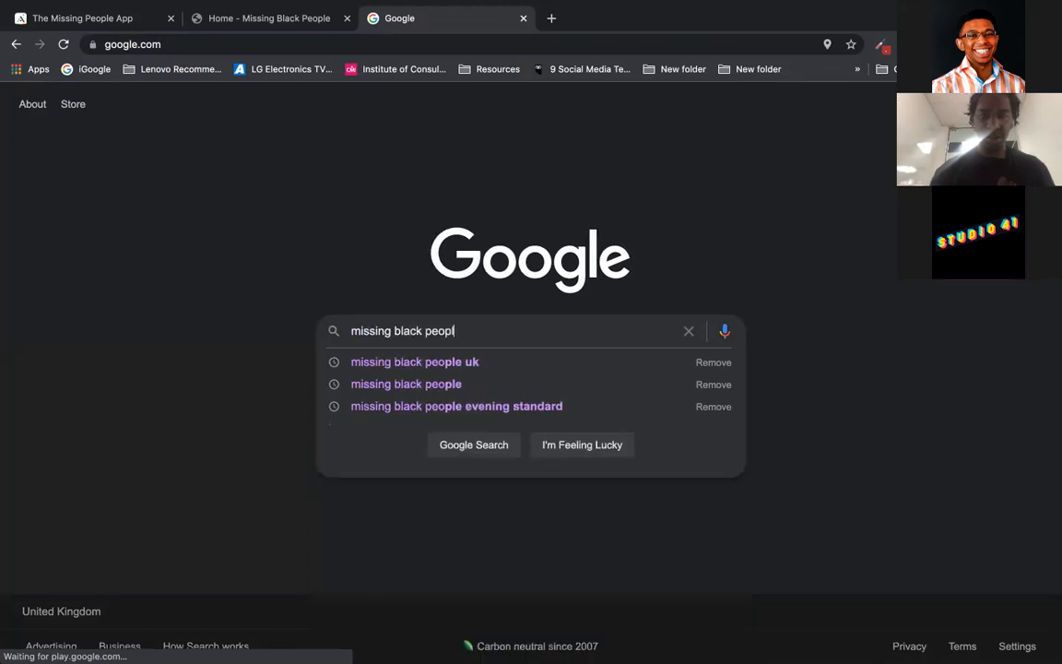
left_click(522, 407)
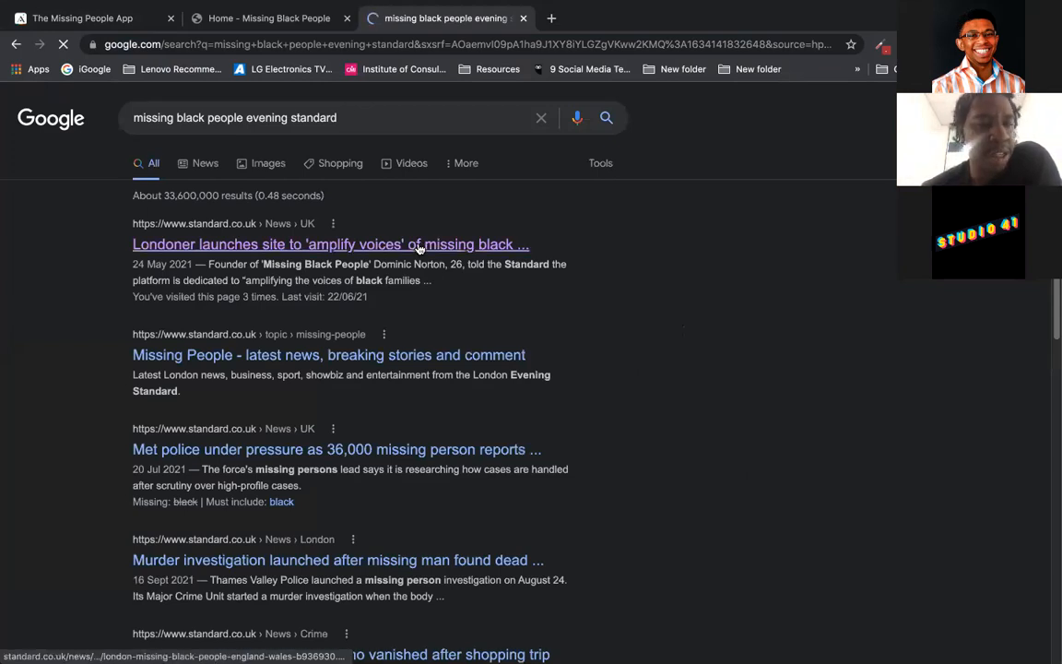
left_click(420, 245)
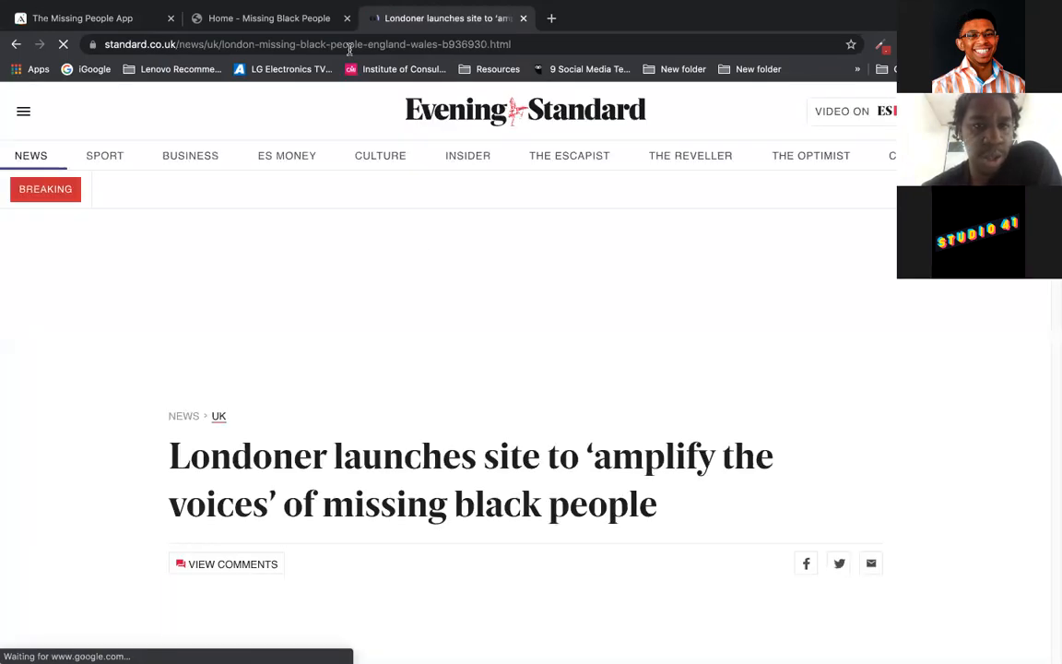
Step: Select the Evening Standard article's headline for copying, then return to the Adalo article form
left_click(350, 46)
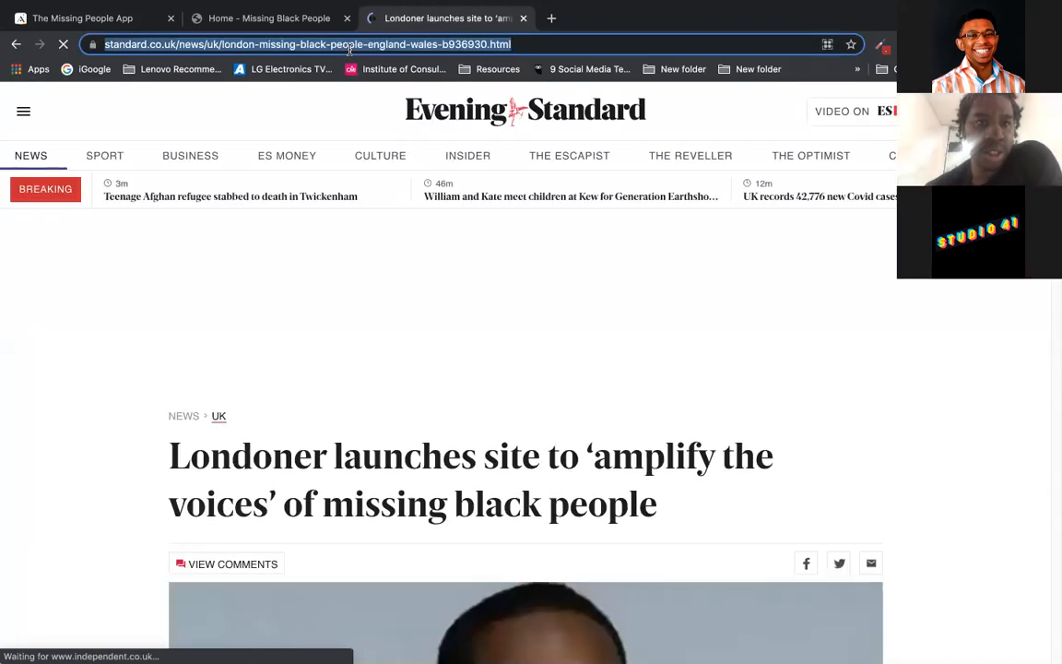
left_click(110, 21)
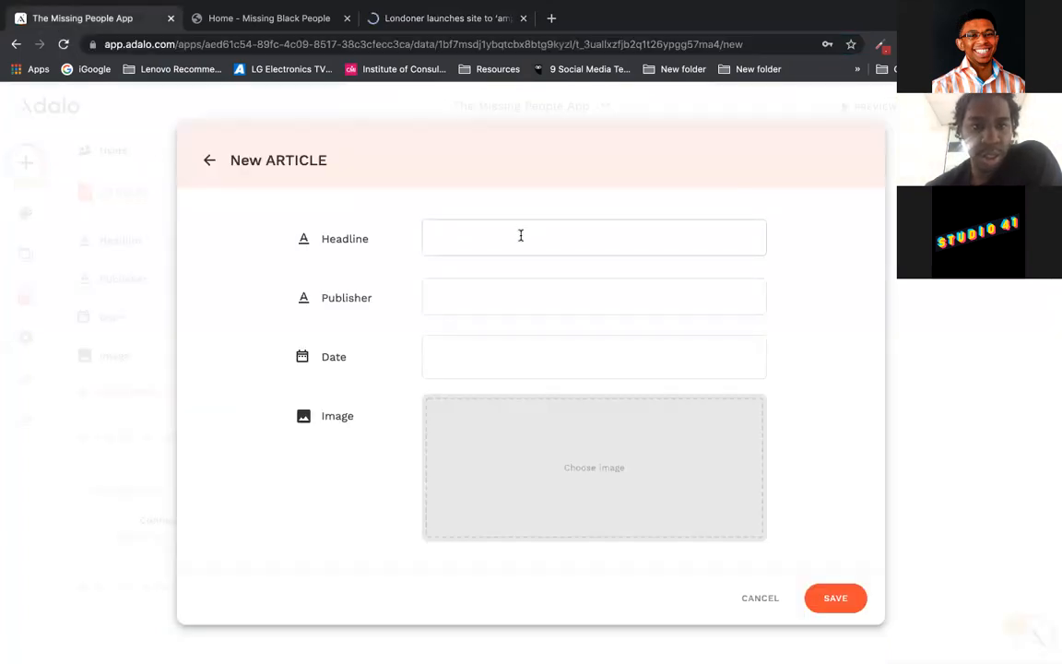
left_click(391, 19)
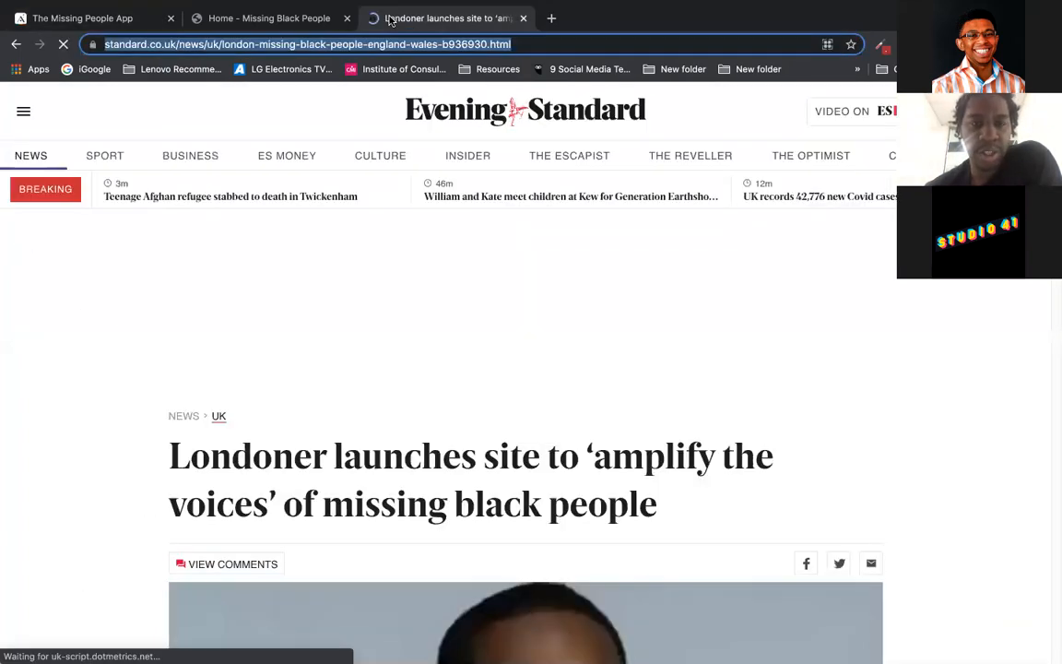
left_click_drag(658, 505, 169, 459)
key("super+c")
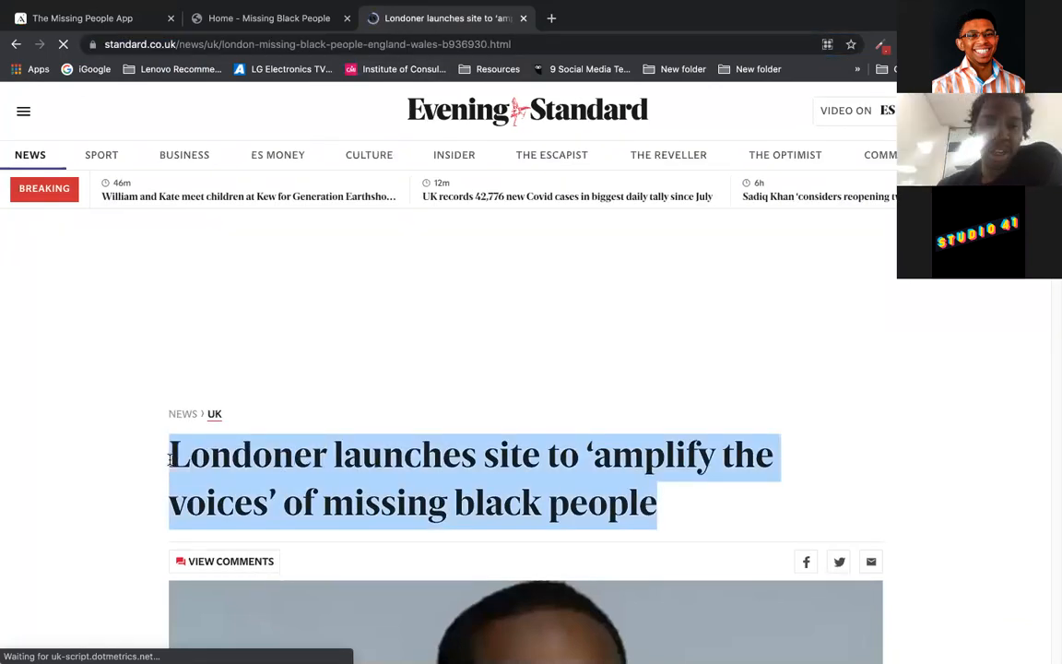
left_click(76, 20)
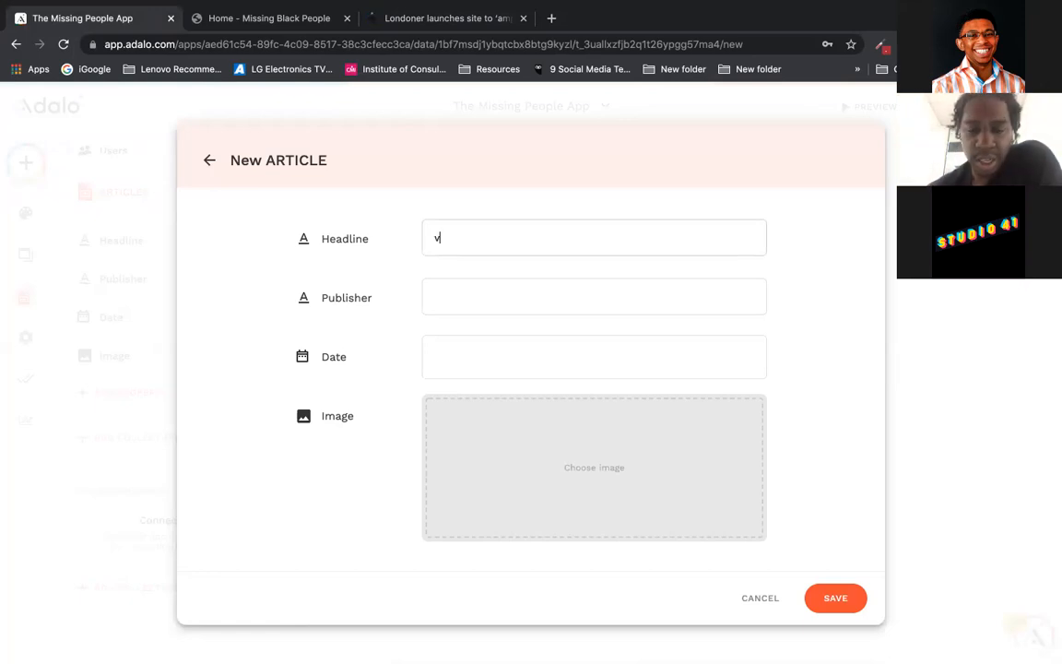
Step: Paste the copied headline into Headline and enter 'The Evening Standard' as Publisher
key("BackSpace")
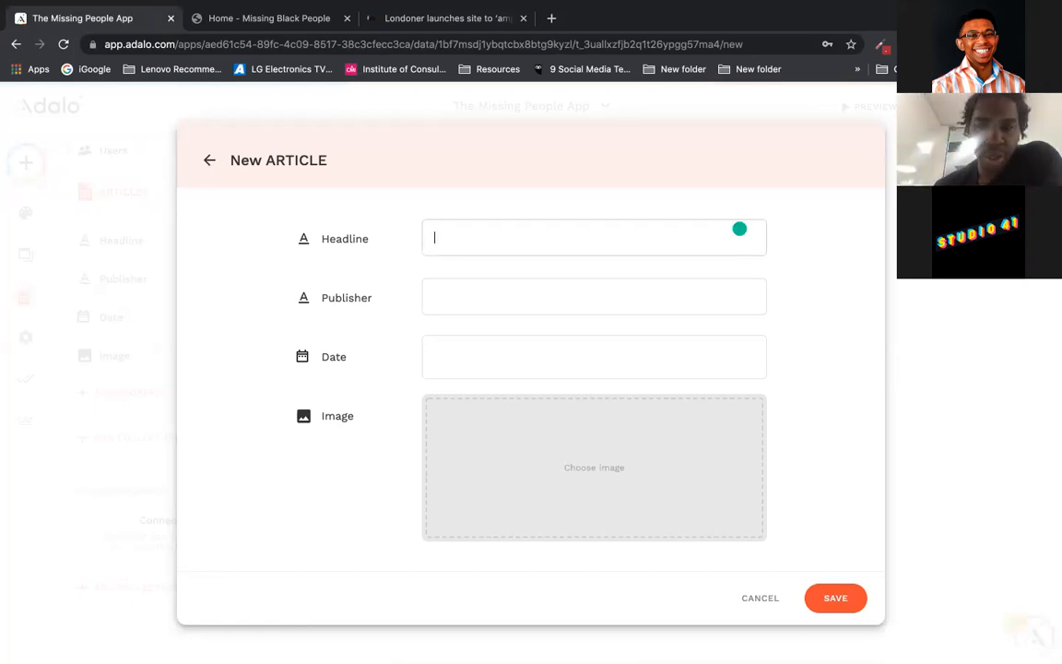
key("super+v")
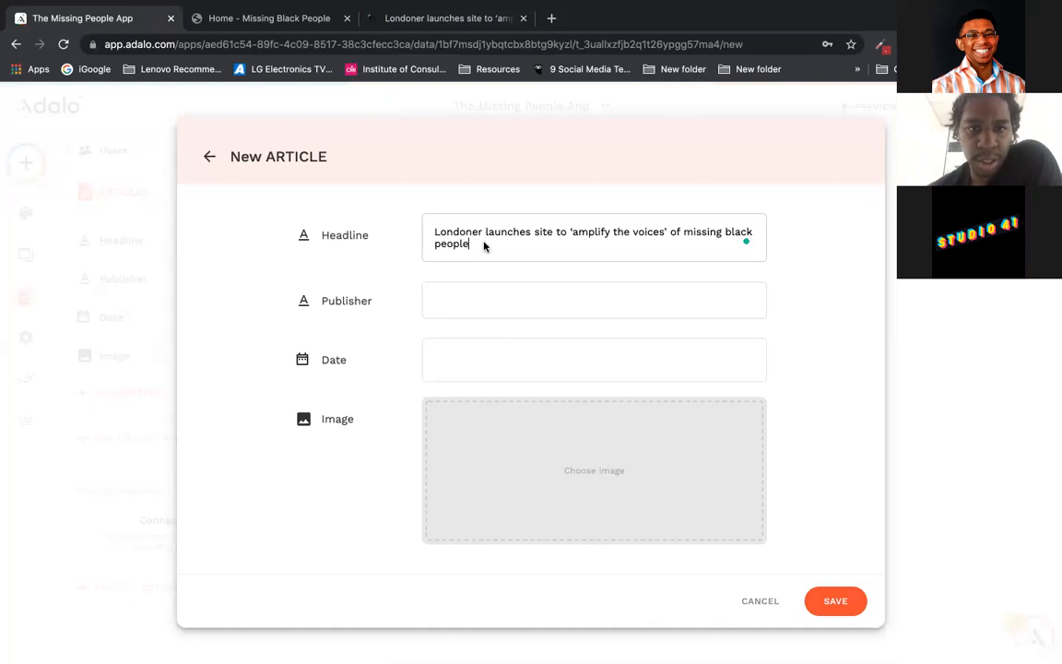
left_click(477, 303)
type("The Evening ")
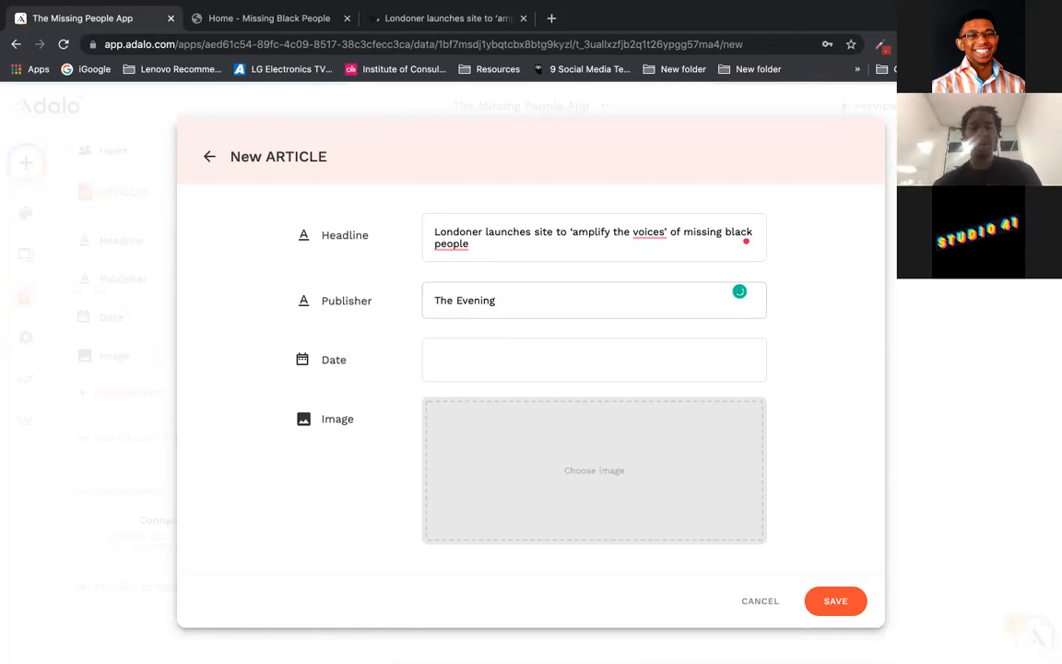
type("Standa")
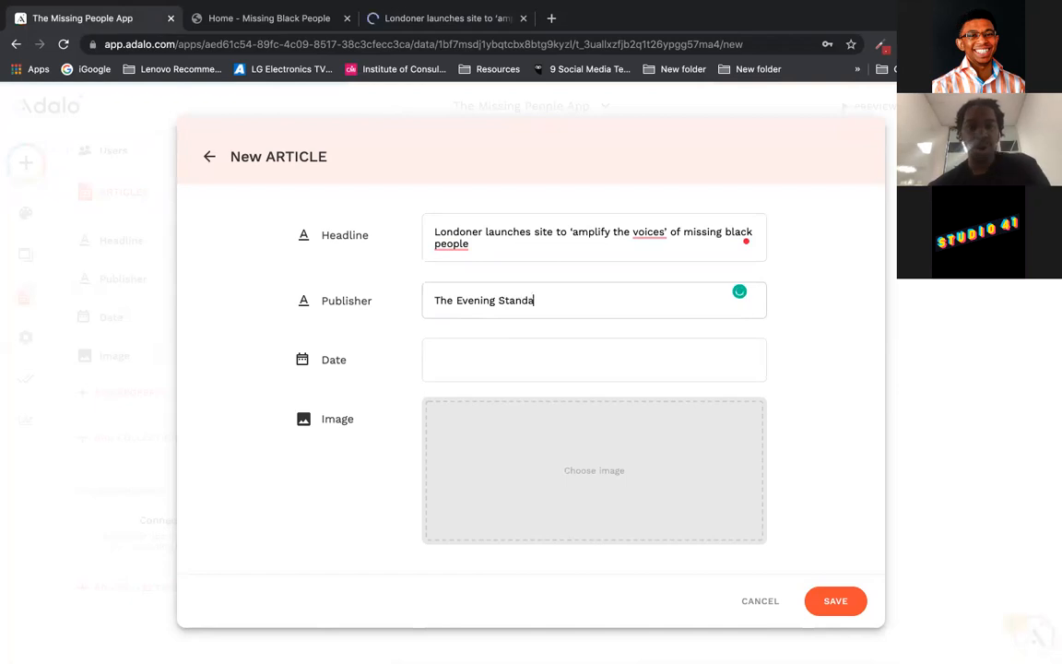
type("rd")
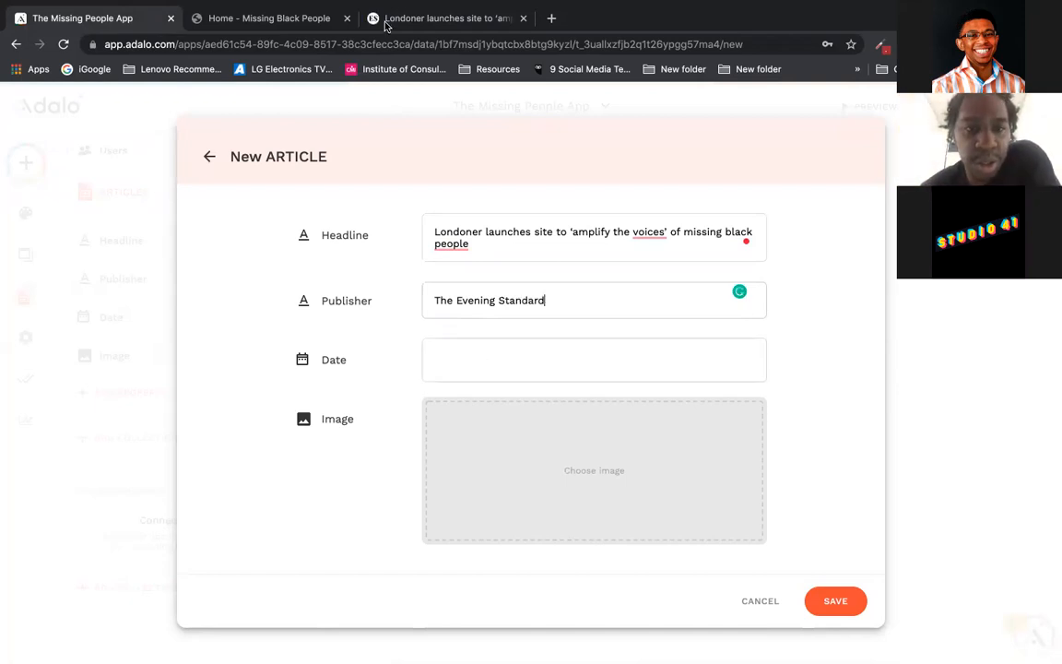
left_click(386, 21)
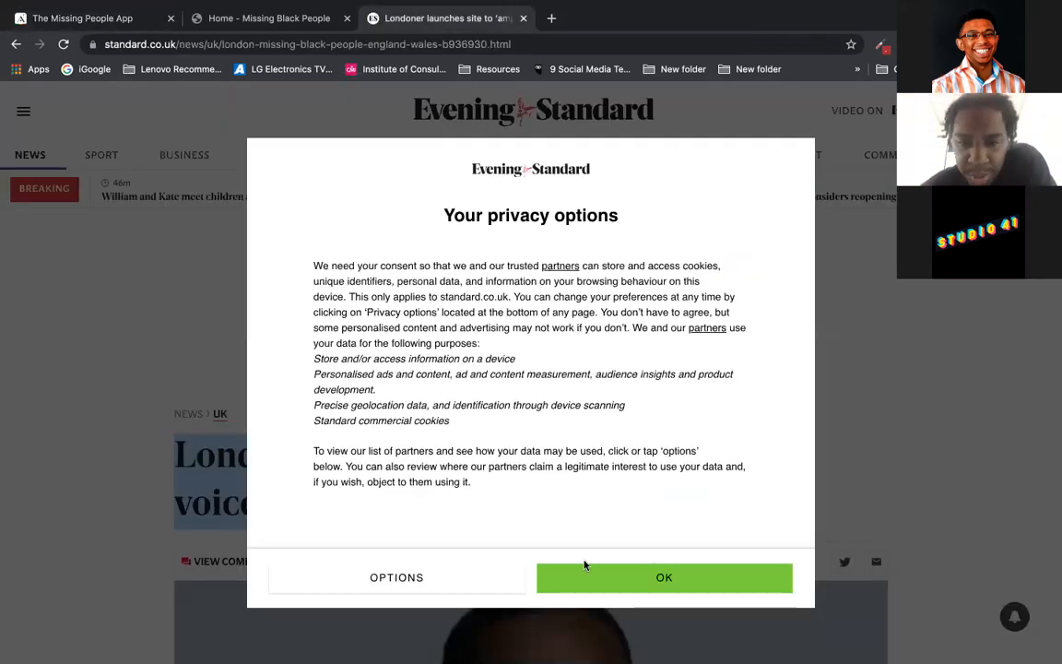
Step: Accept the site's privacy prompt and scroll the article to find its 24 May 2021 byline
left_click(572, 591)
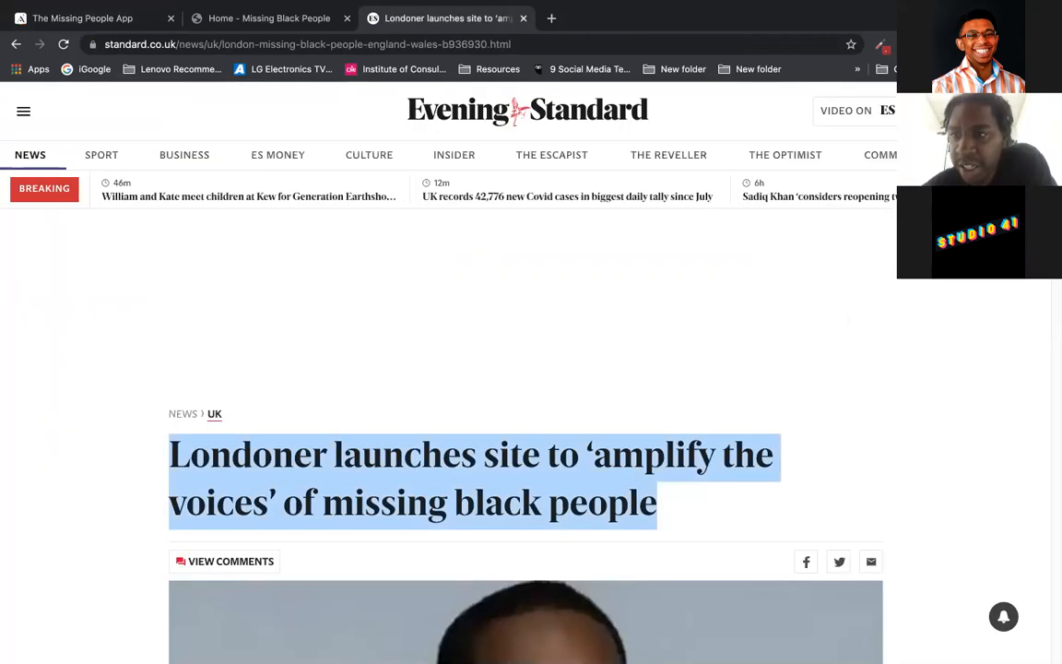
scroll(525, 415, "down", 3)
scroll(526, 415, "up", 3)
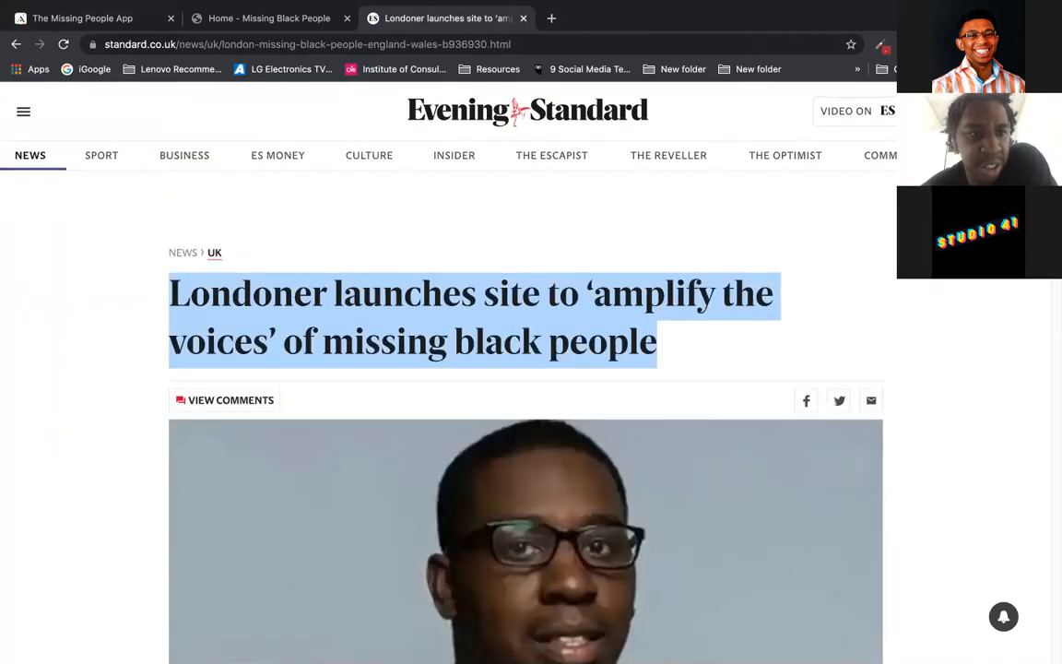
left_click_drag(1055, 120, 1054, 292)
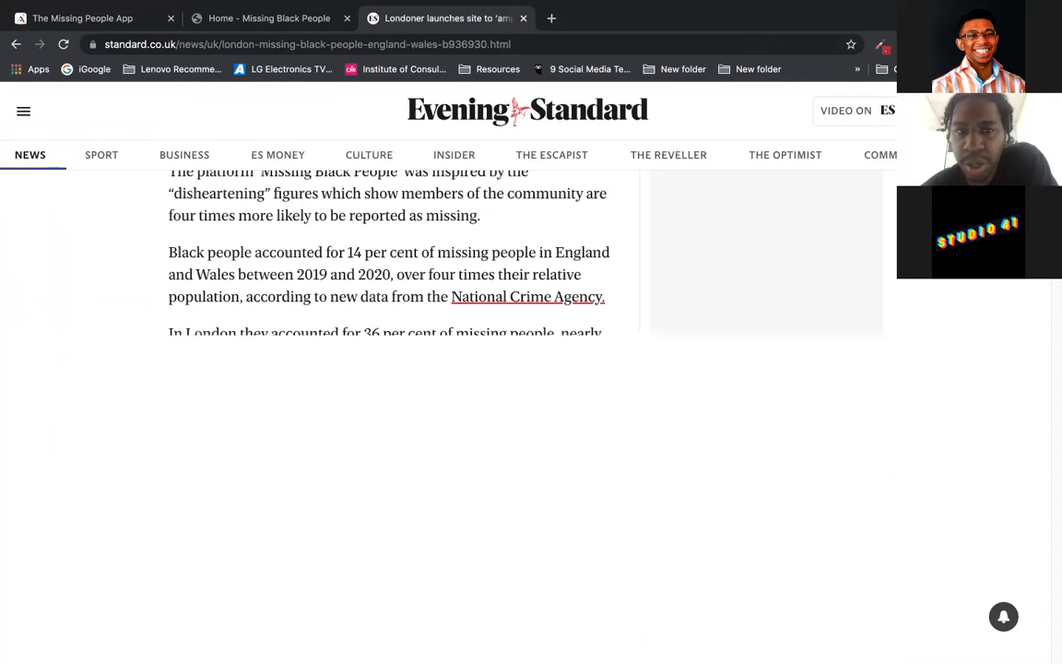
scroll(525, 415, "up", 5)
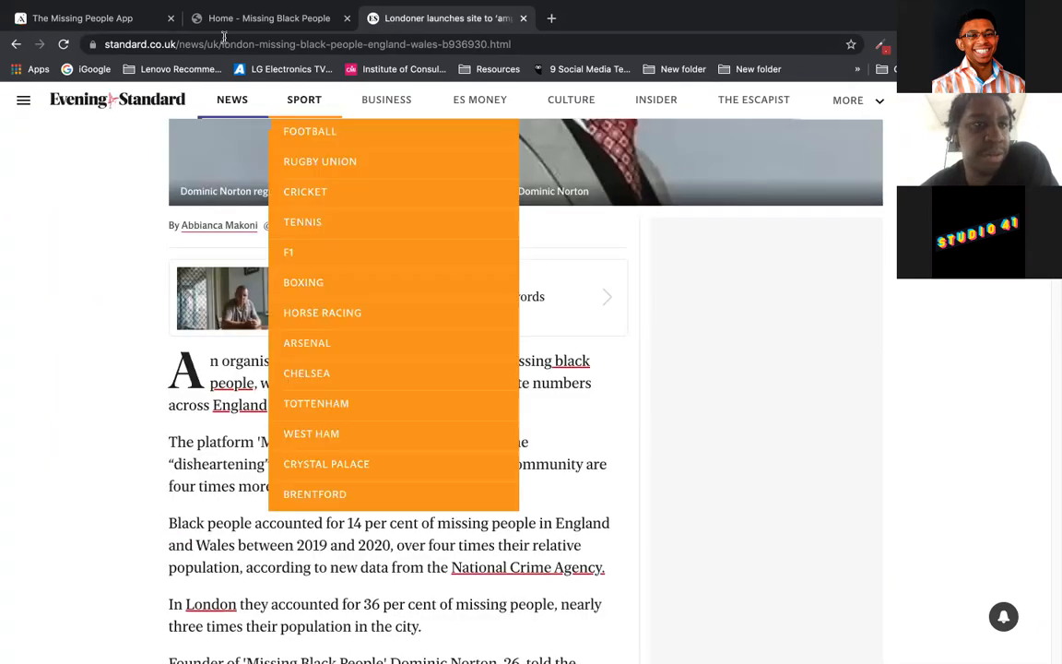
left_click(114, 26)
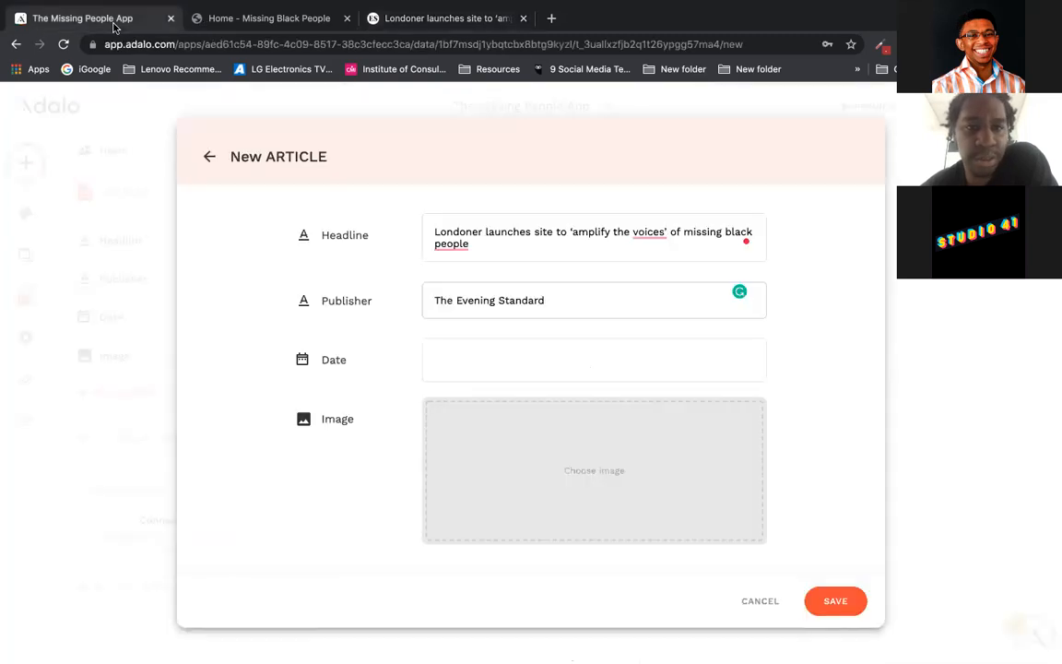
Step: Set the new article's Date to 24 May 2021 (05/24/2021)
left_click(556, 360)
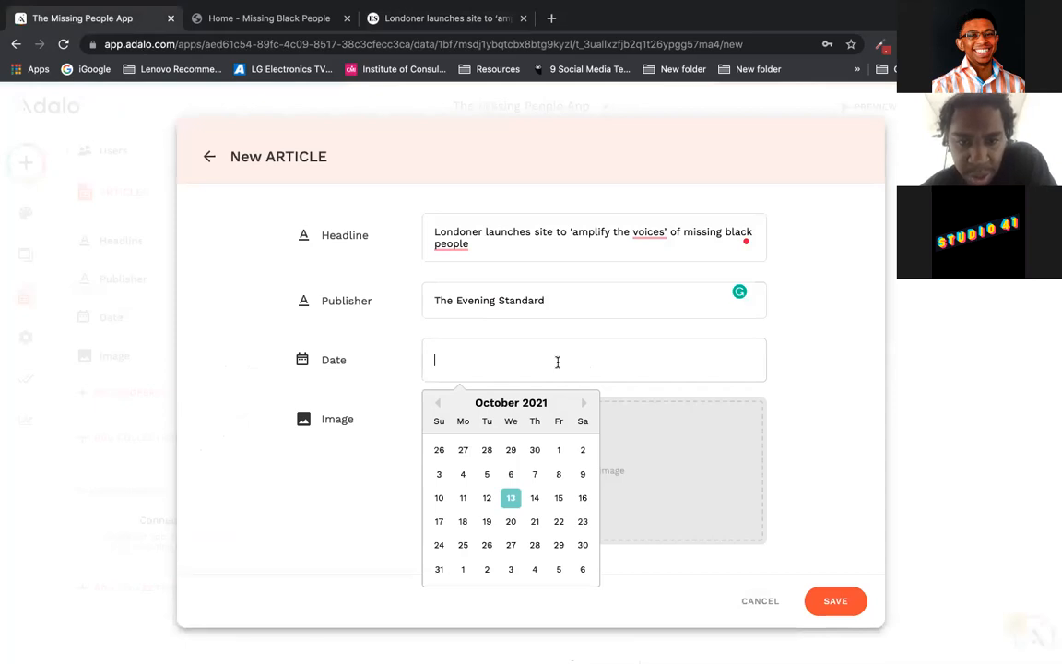
left_click(438, 405)
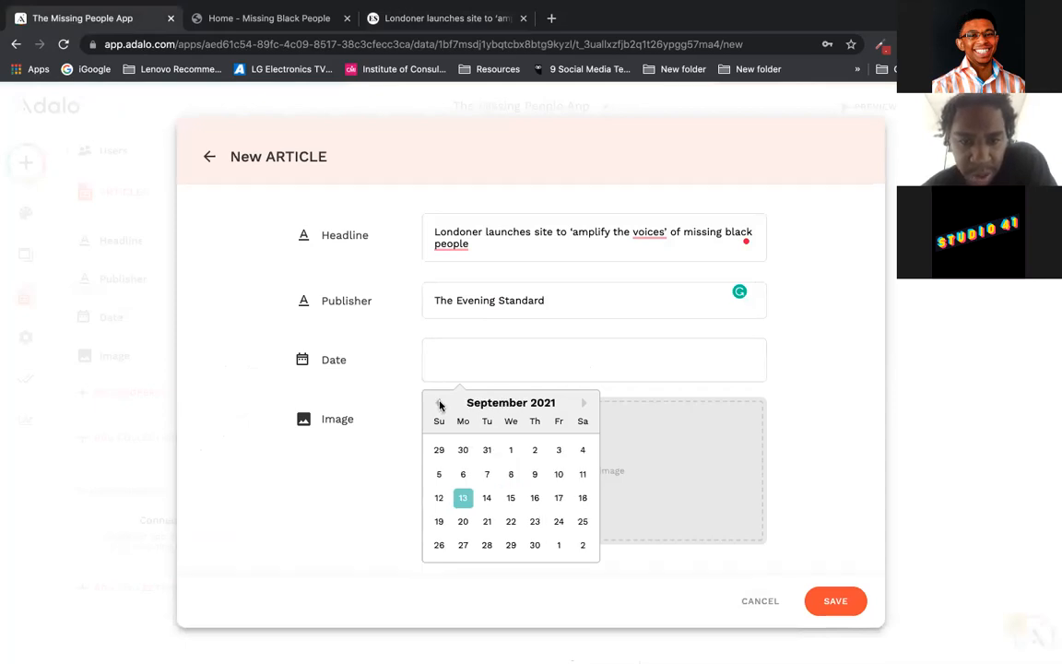
left_click(440, 406)
left_click(440, 405)
left_click(440, 406)
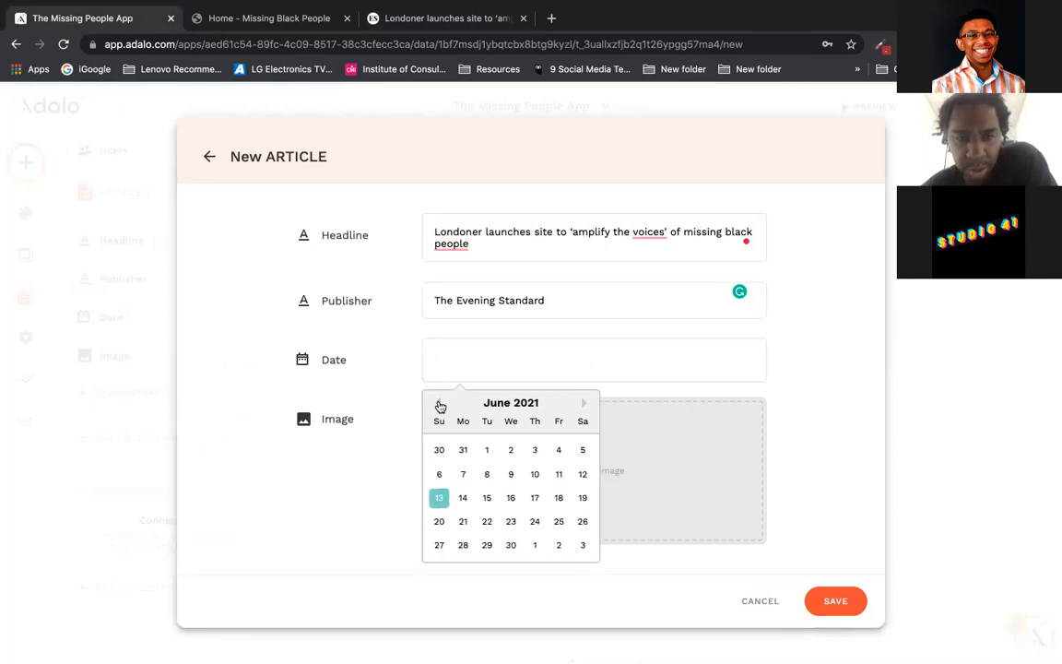
left_click(440, 406)
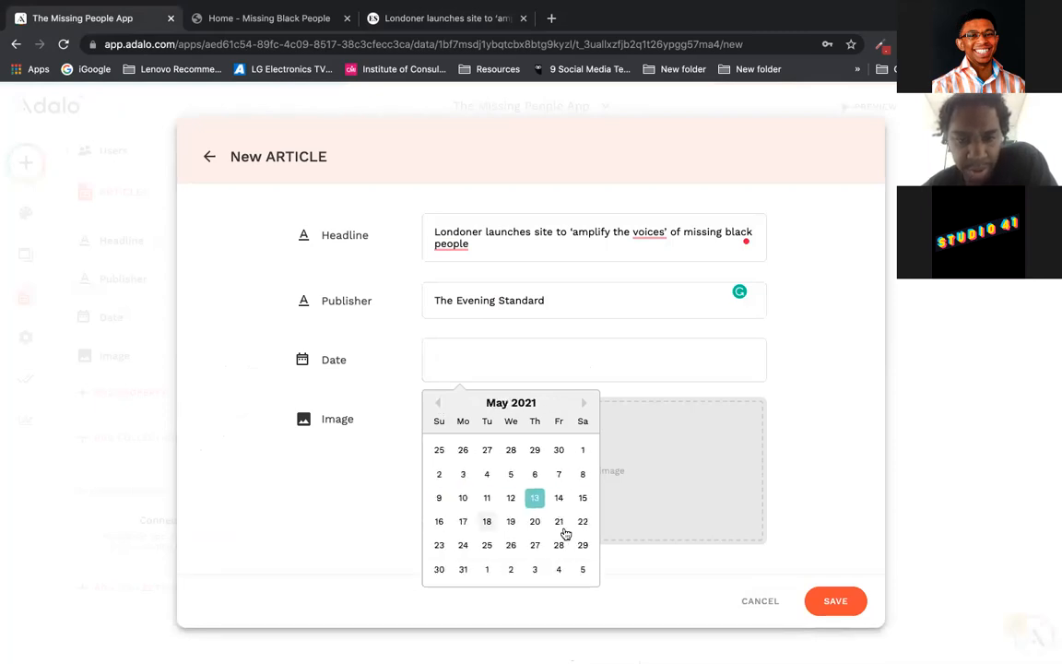
left_click(463, 545)
left_click(388, 18)
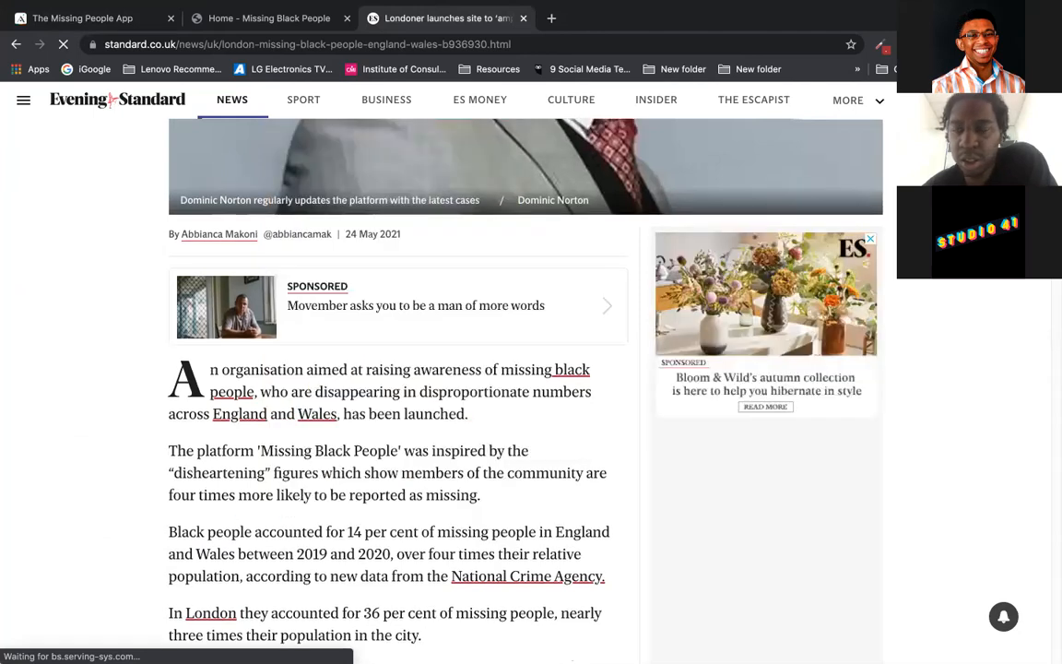
Step: Save the Evening Standard article page as 'Cover Image'
scroll(525, 387, "up", 5)
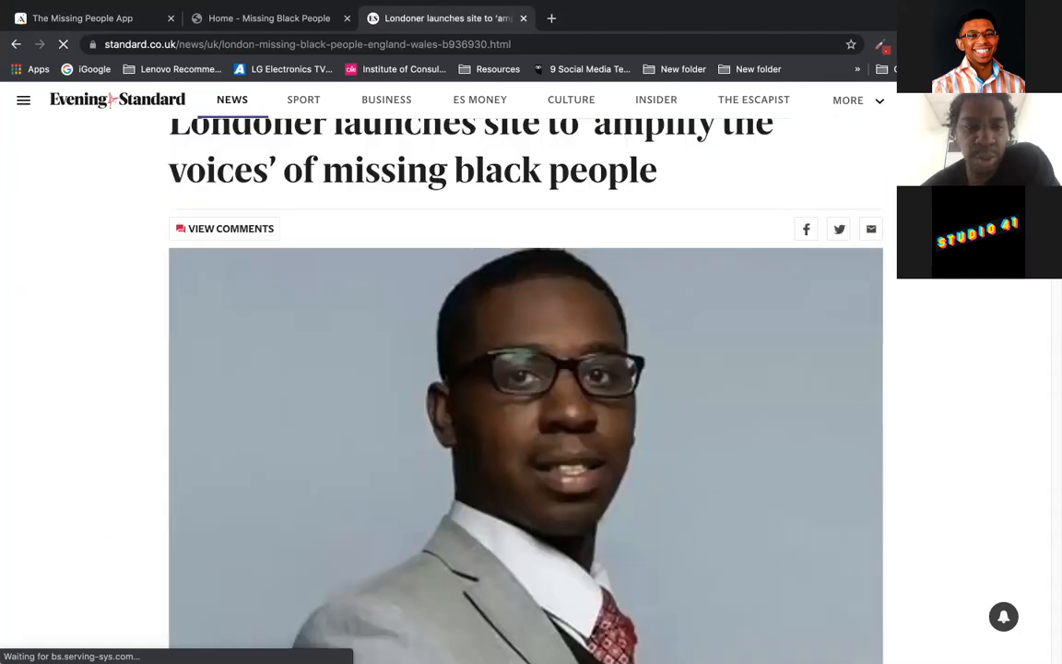
scroll(526, 387, "down", 1)
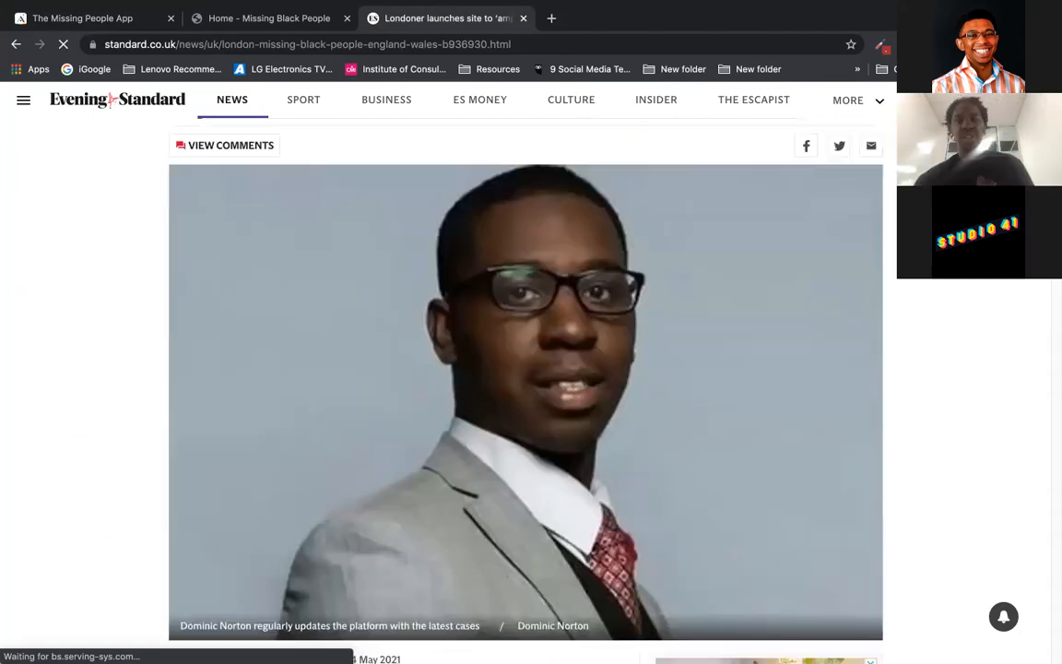
right_click(565, 318)
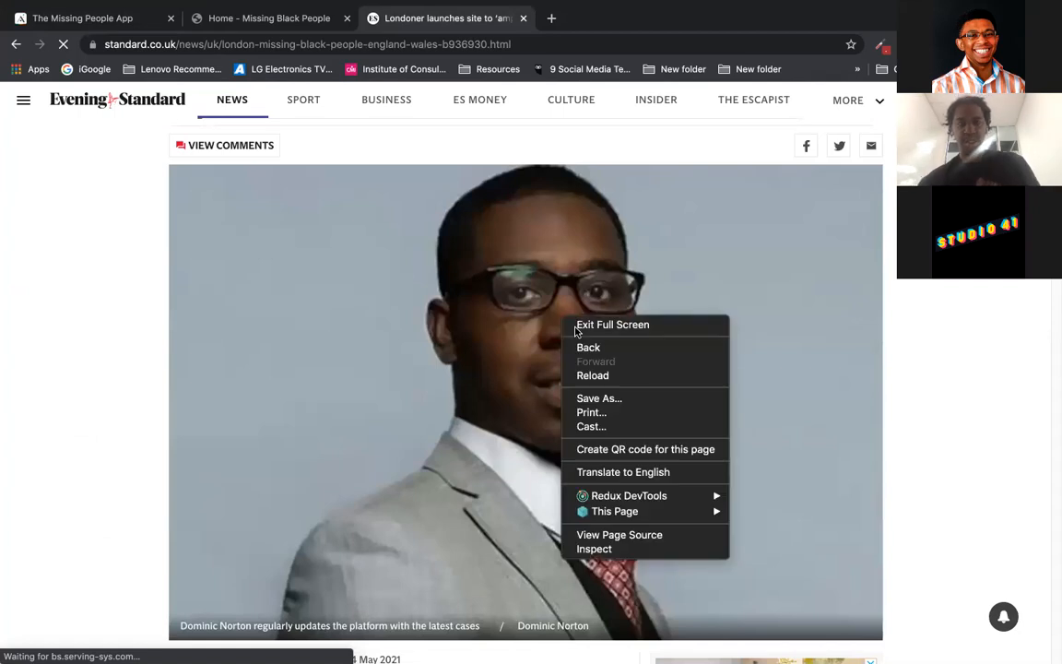
left_click(618, 399)
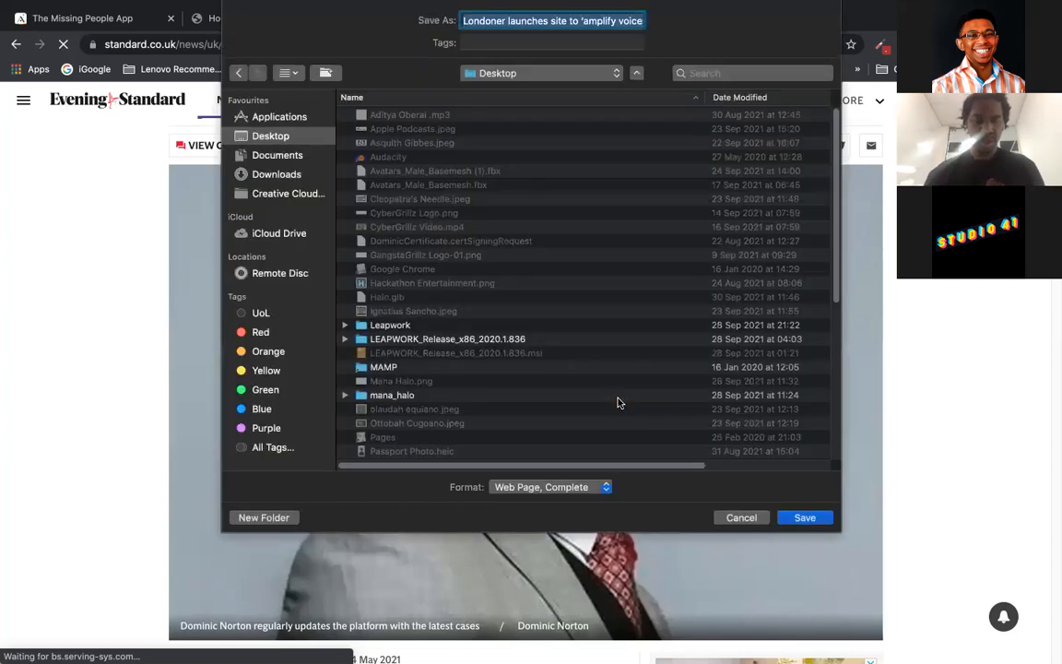
type("Cover Im")
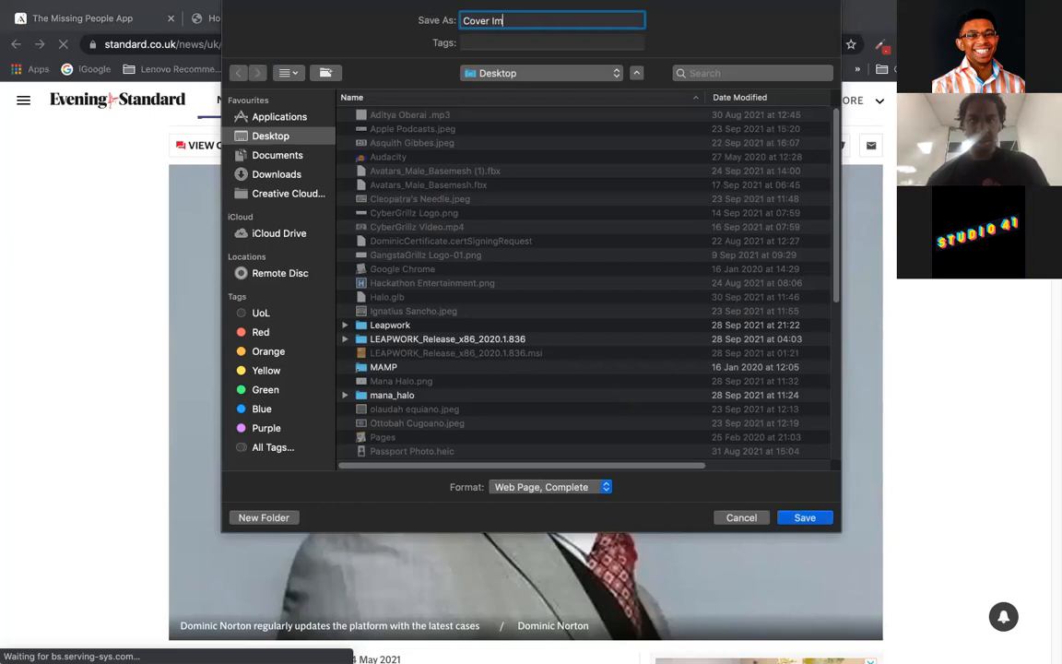
key("Return")
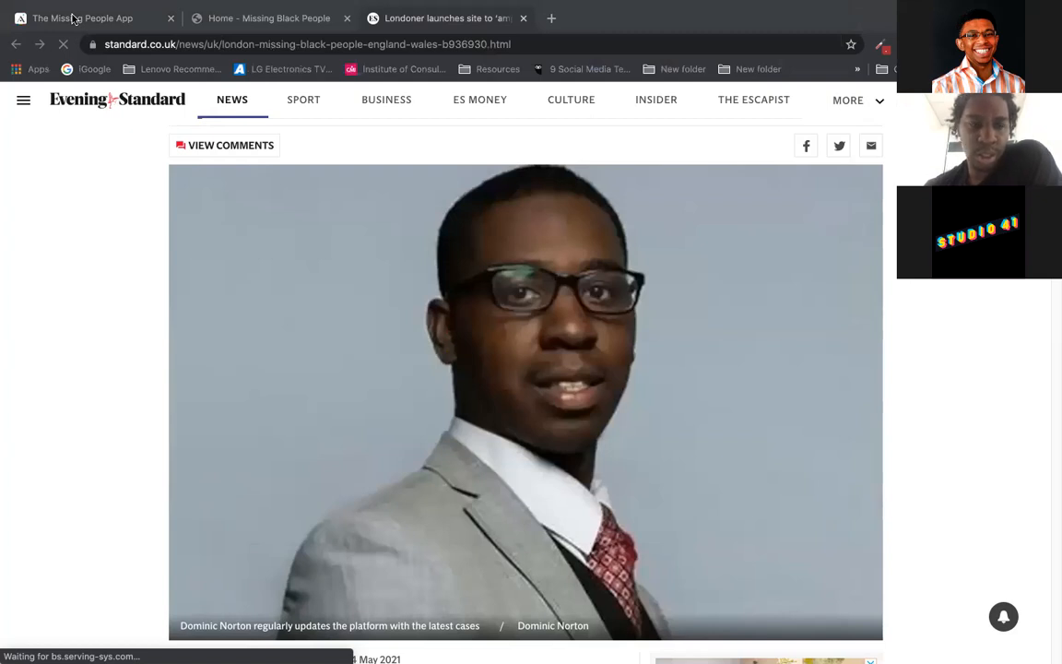
Step: Return to the Adalo New ARTICLE form in The Missing People App tab
left_click(390, 19)
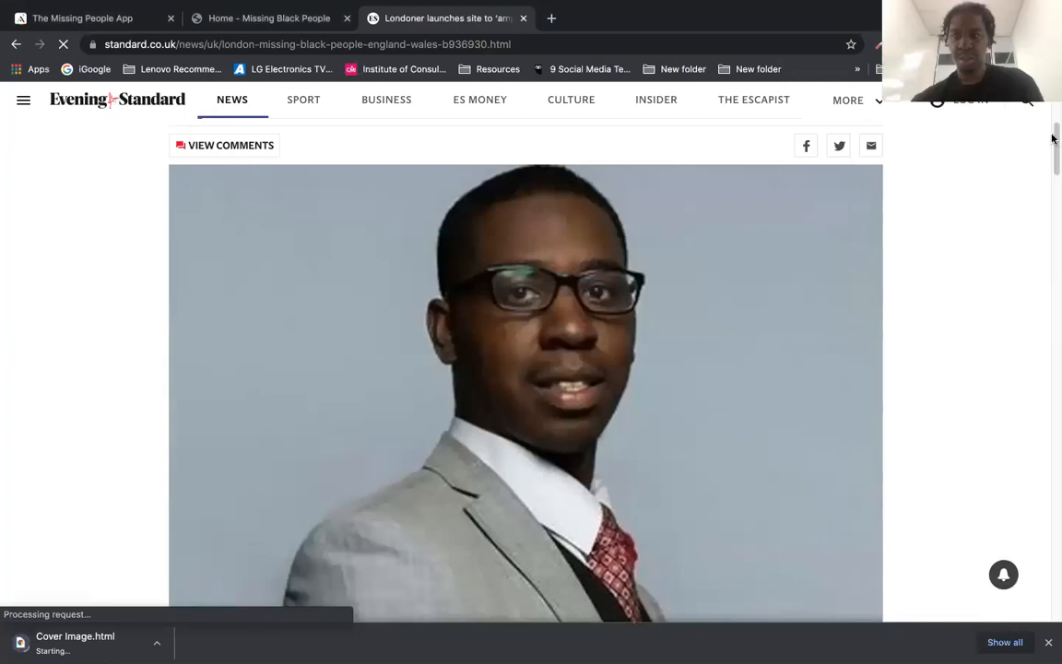
scroll(1055, 140, "down", 2)
scroll(1055, 140, "up", 1)
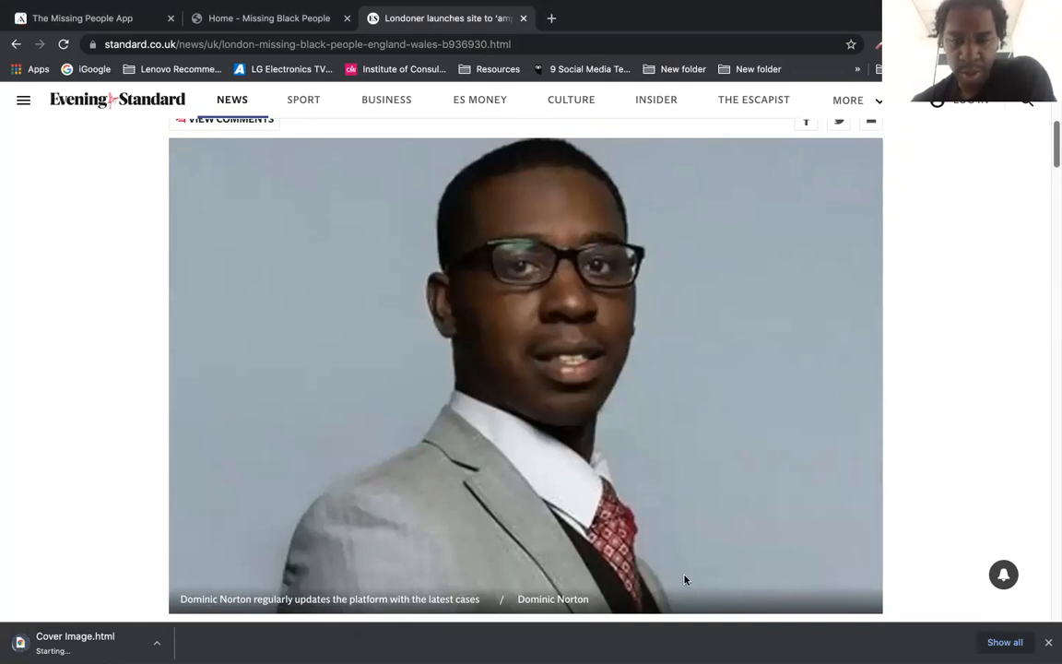
left_click(106, 23)
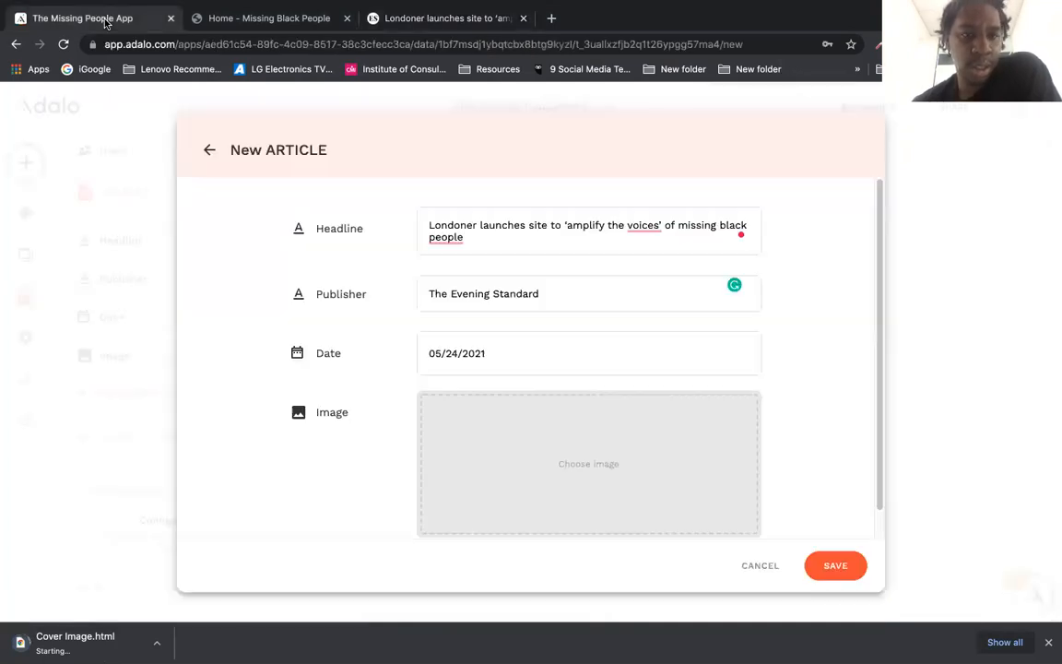
Step: Attach the Desktop screenshot as the new article's Image
left_click(570, 472)
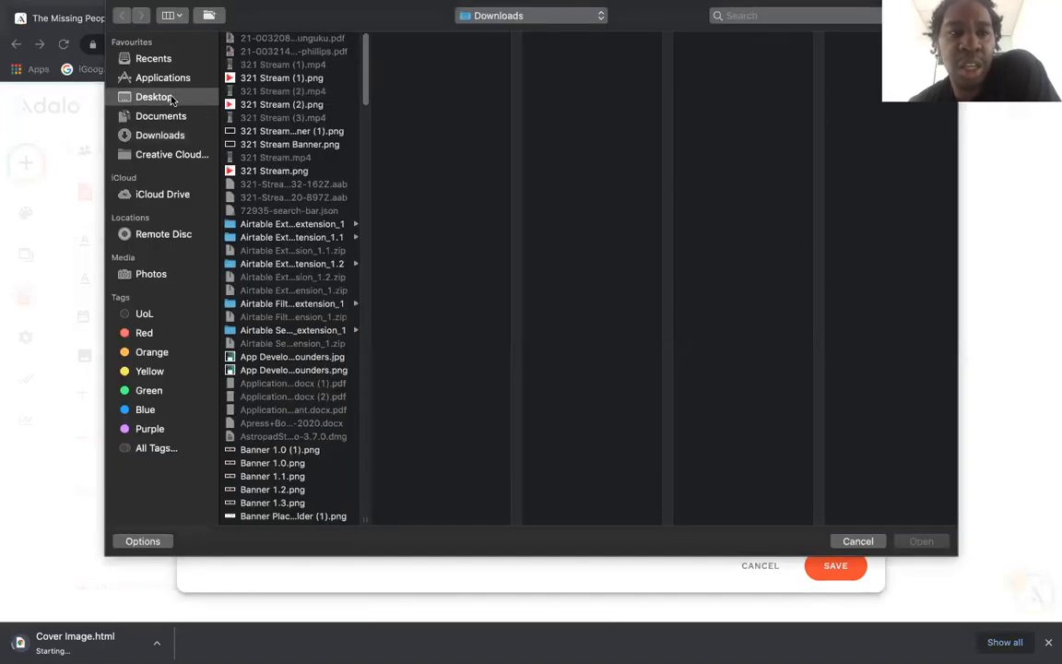
left_click(171, 100)
scroll(363, 304, "down", 5)
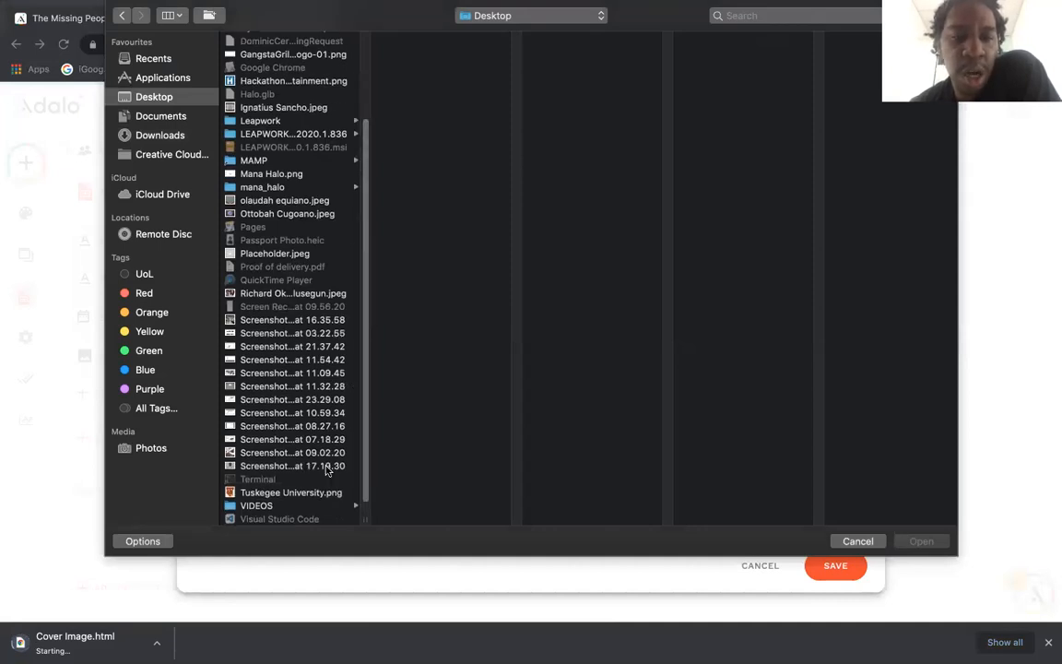
left_click(328, 468)
key("Return")
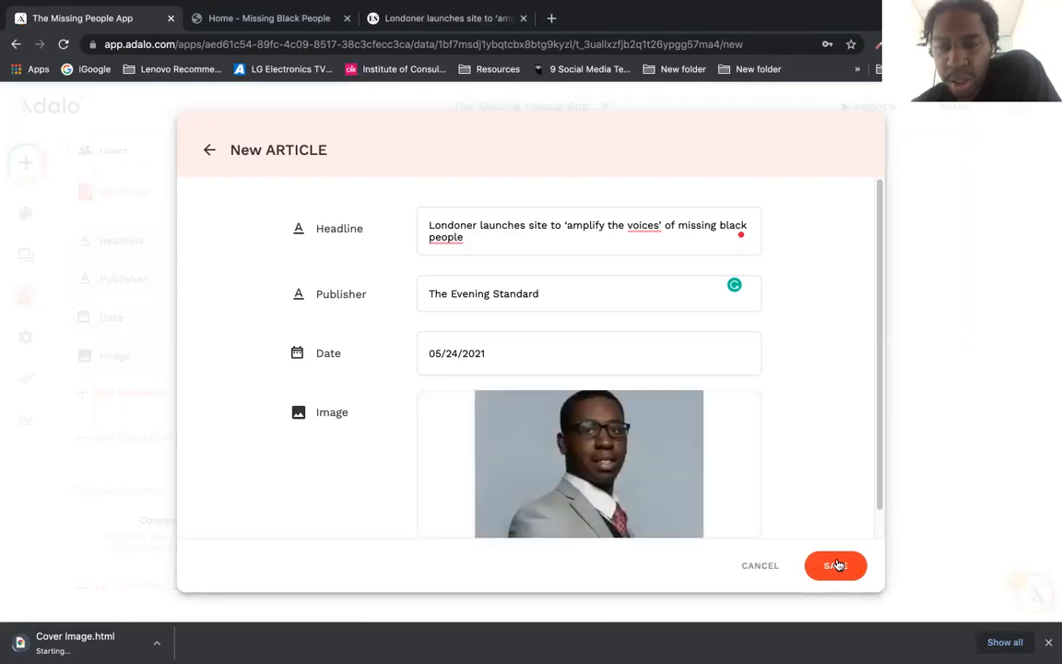
Step: Save the Evening Standard article record and close the ARTICLES table
scroll(880, 521, "down", 1)
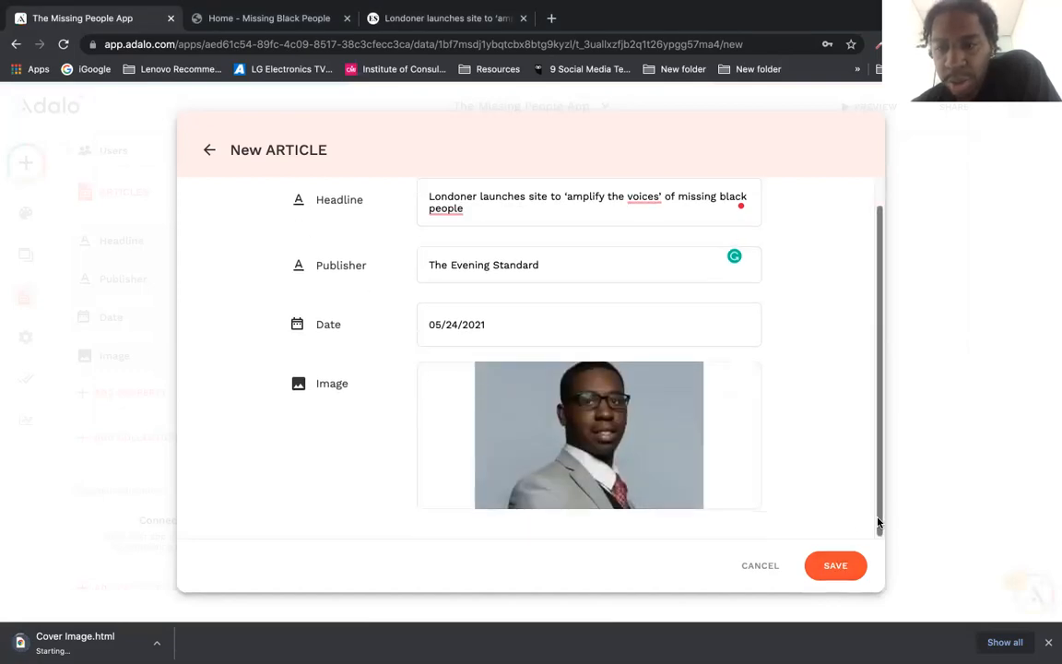
left_click(835, 566)
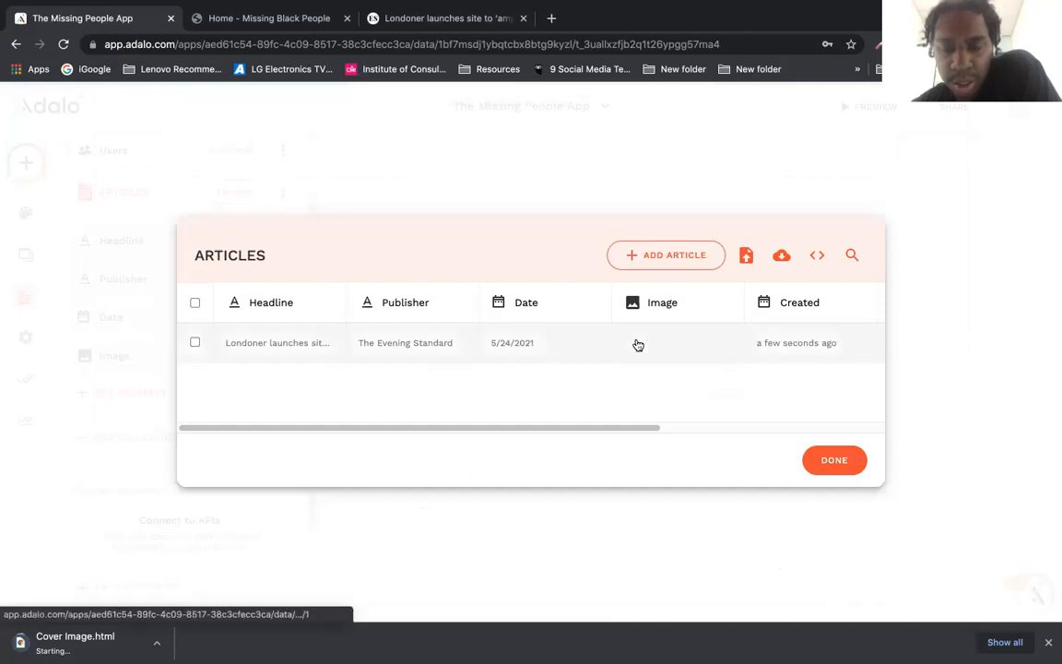
left_click_drag(644, 429, 684, 429)
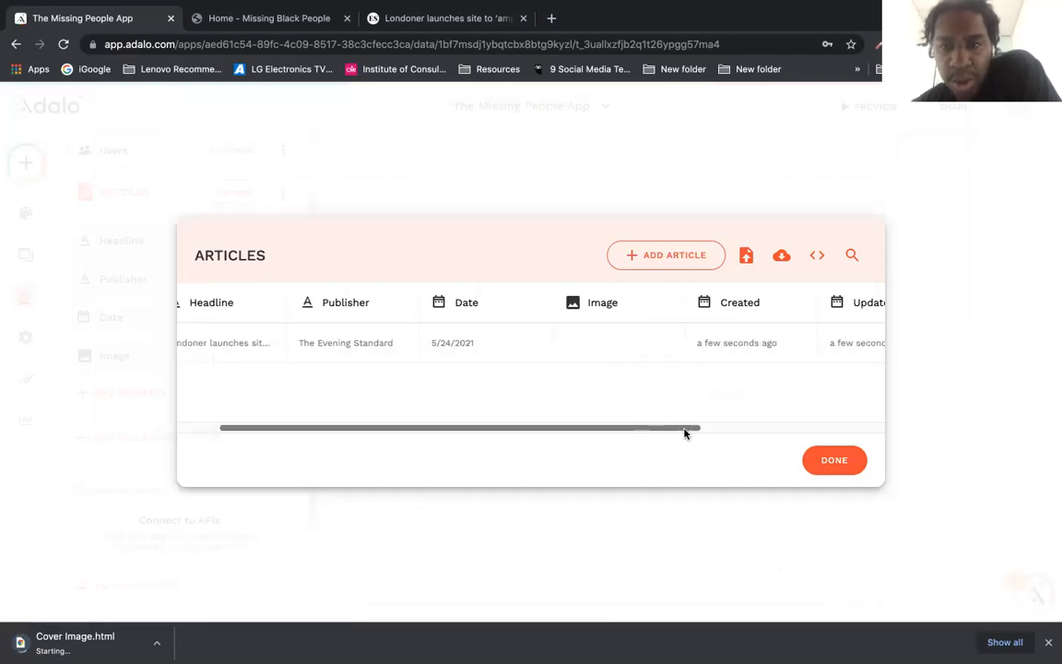
left_click(819, 461)
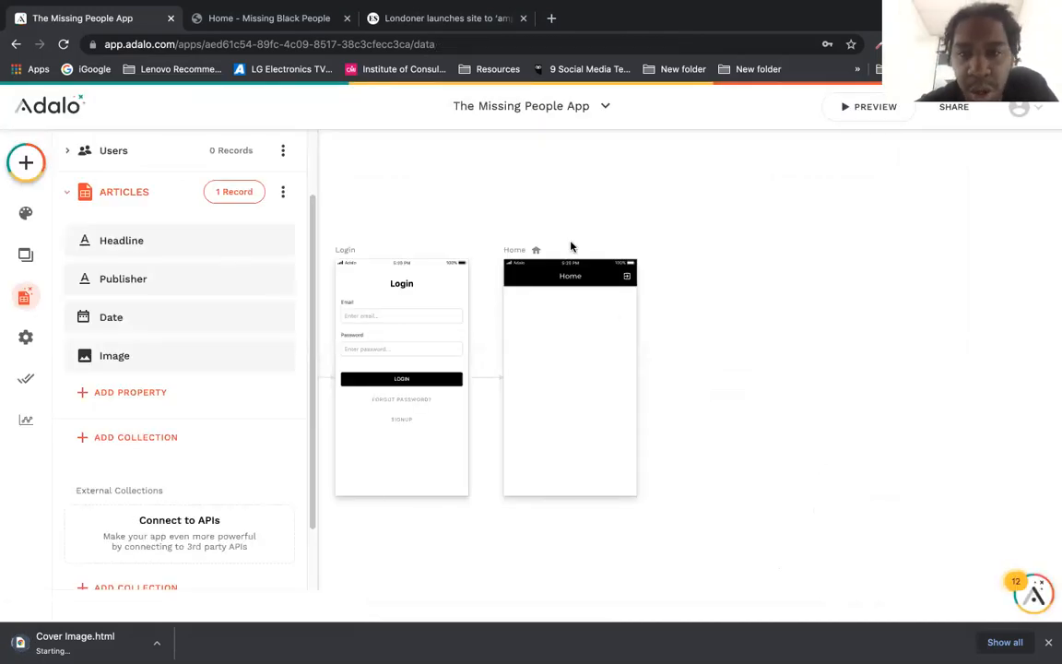
left_click(23, 165)
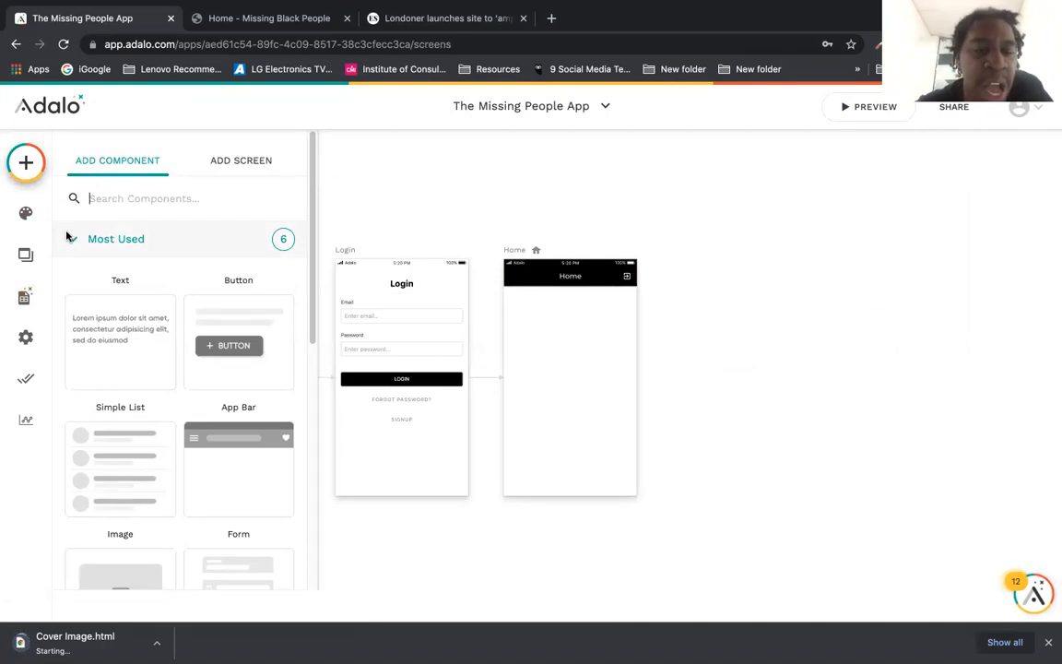
Step: Browse the Navigation, Buttons, Forms & Fields and Simple component groups
mouse_move(310, 155)
left_mouse_down()
mouse_move(312, 168)
mouse_move(308, 144)
left_mouse_up()
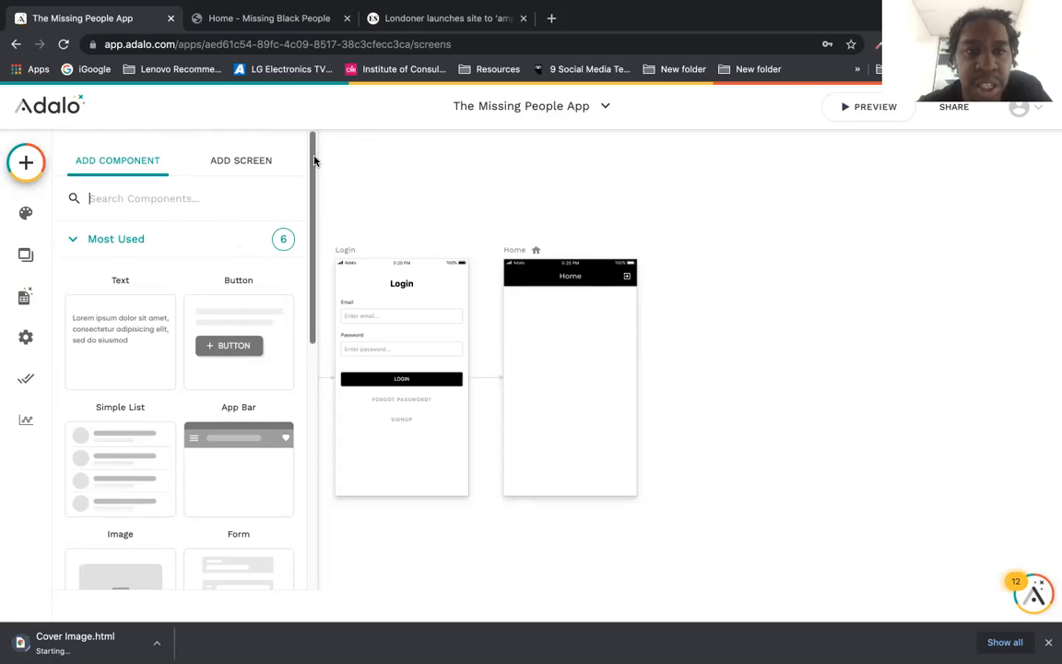
left_click_drag(312, 160, 306, 236)
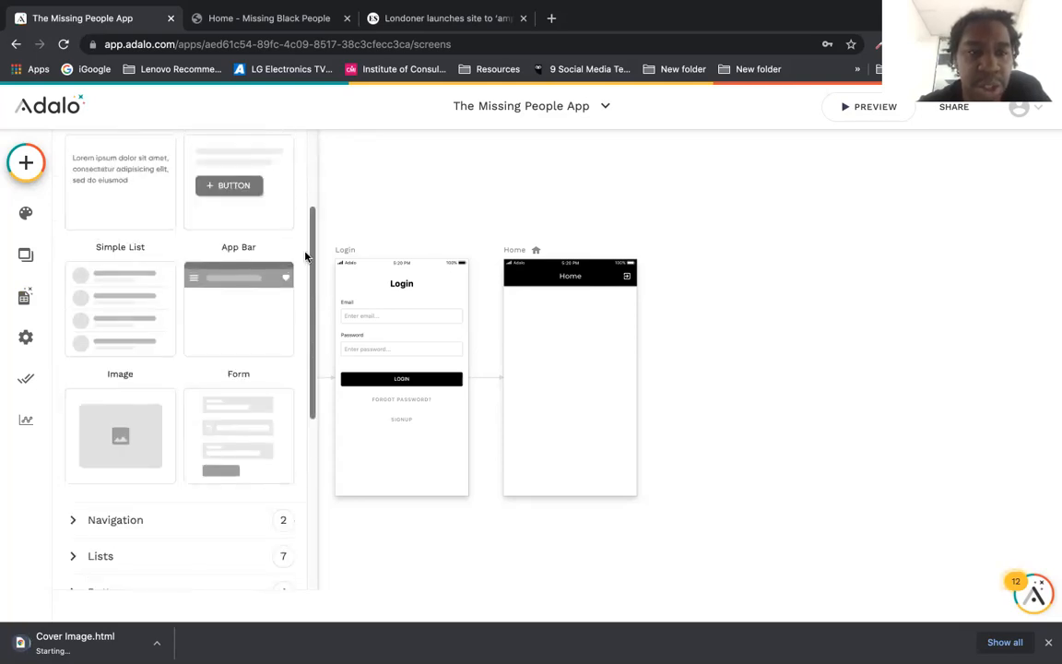
left_click_drag(311, 281, 304, 244)
scroll(304, 244, "up", 1)
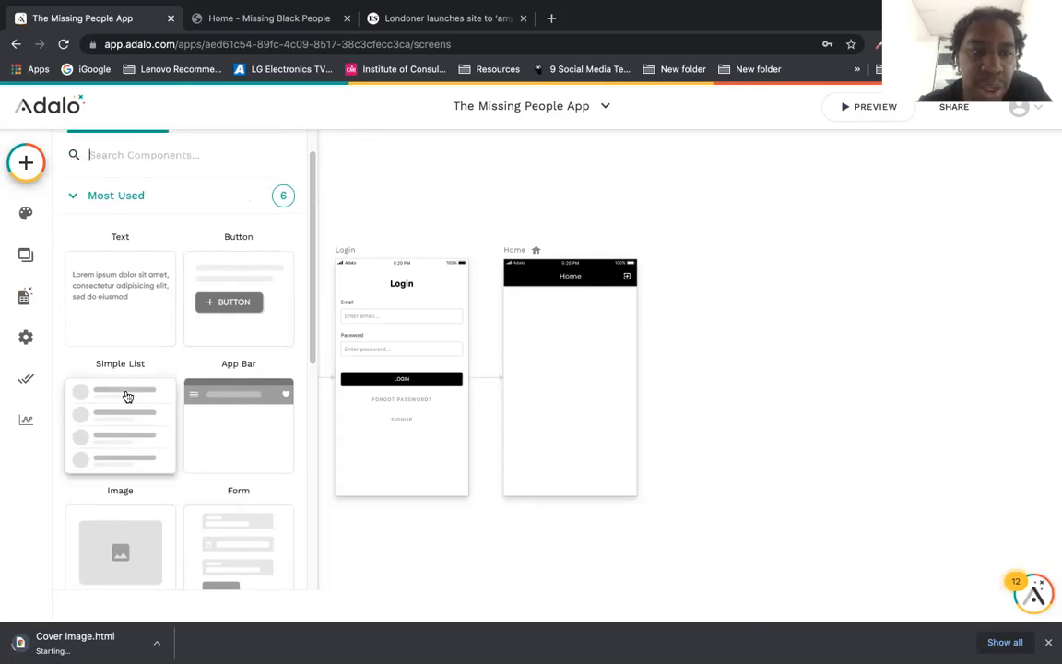
left_click(72, 196)
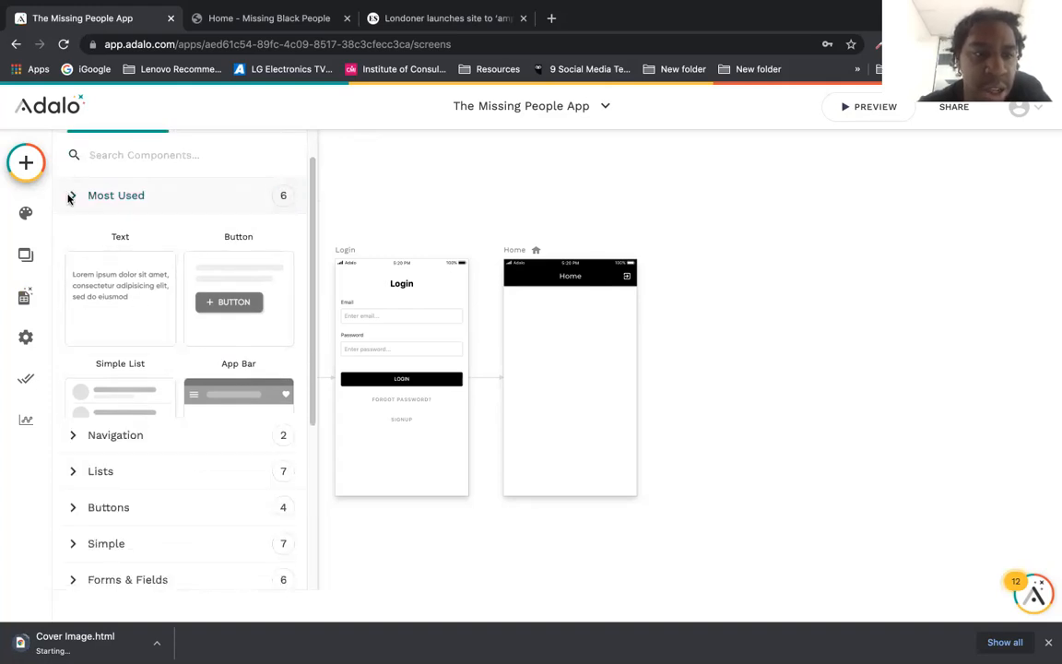
left_click(76, 232)
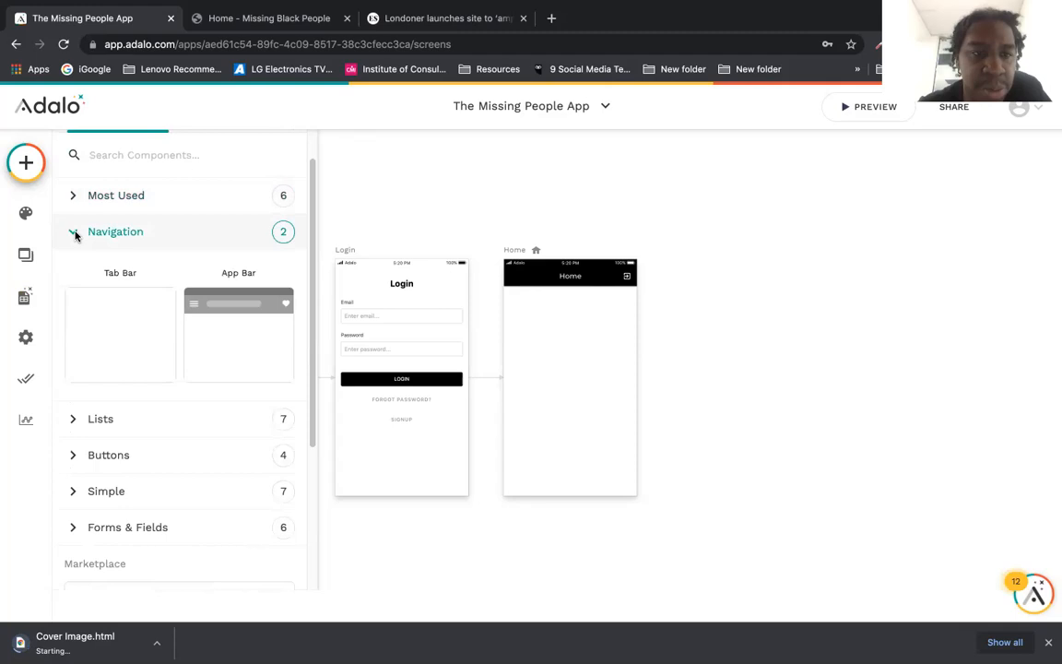
left_click(74, 233)
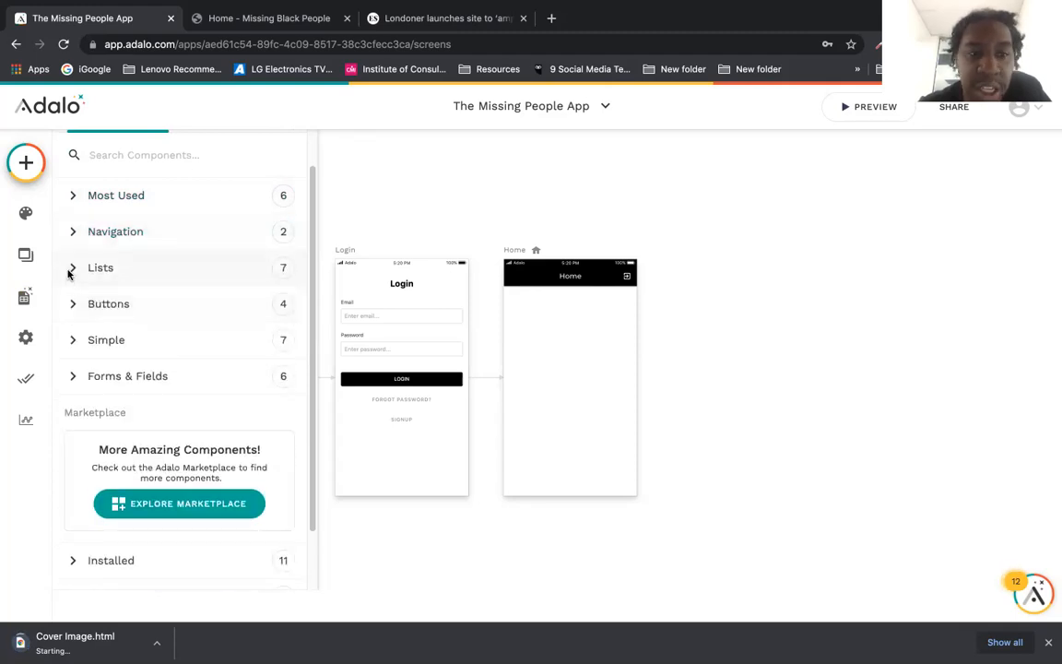
left_click(72, 306)
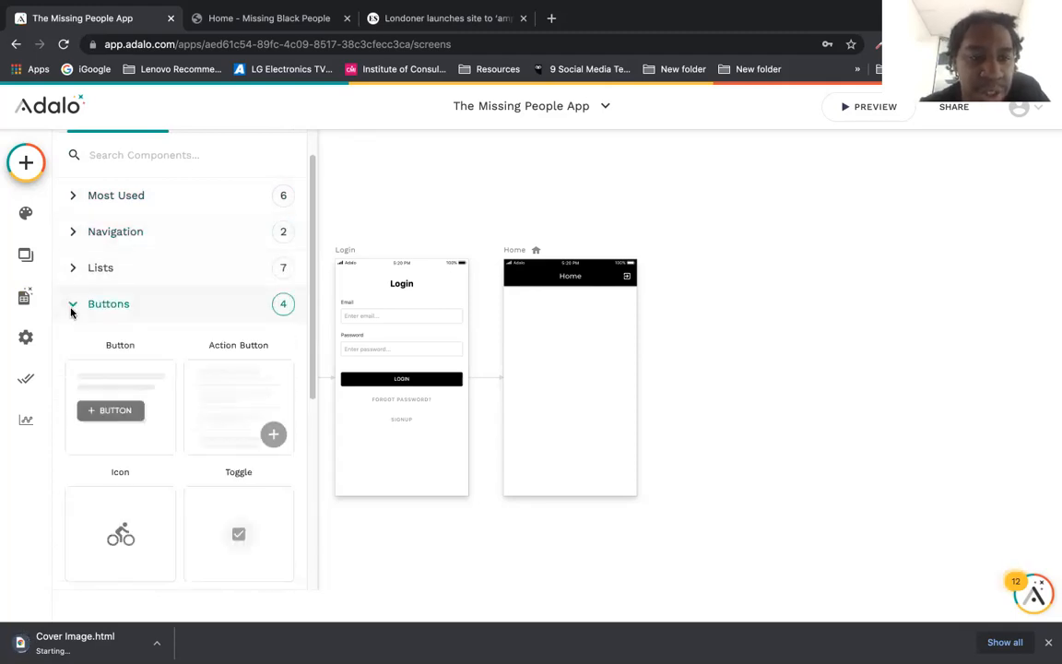
left_click(72, 308)
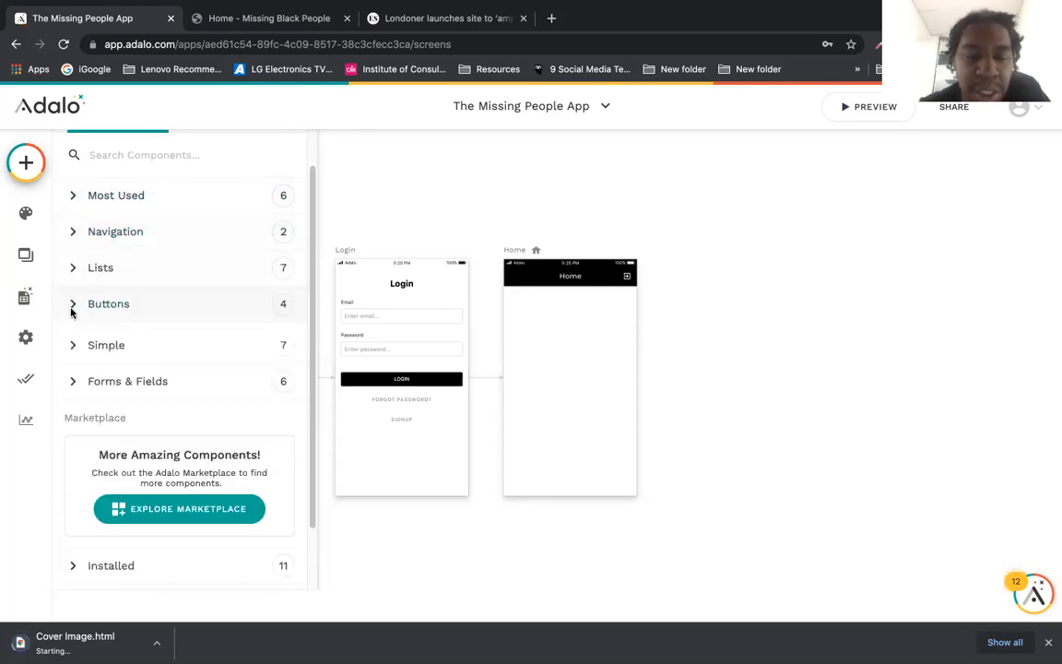
left_click(74, 376)
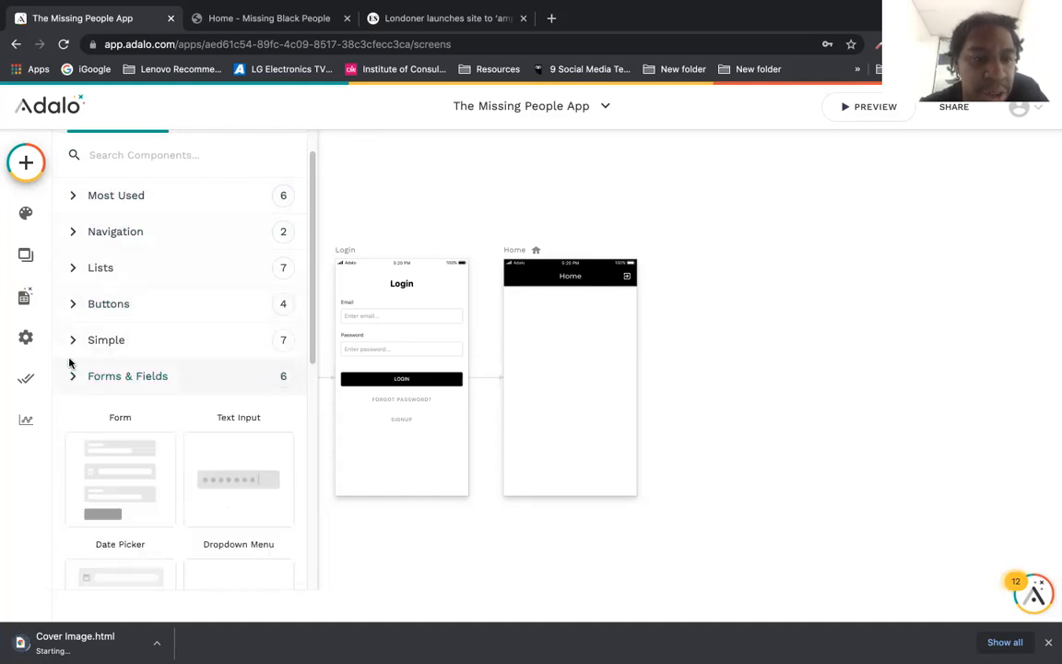
left_click(69, 359)
left_click(66, 351)
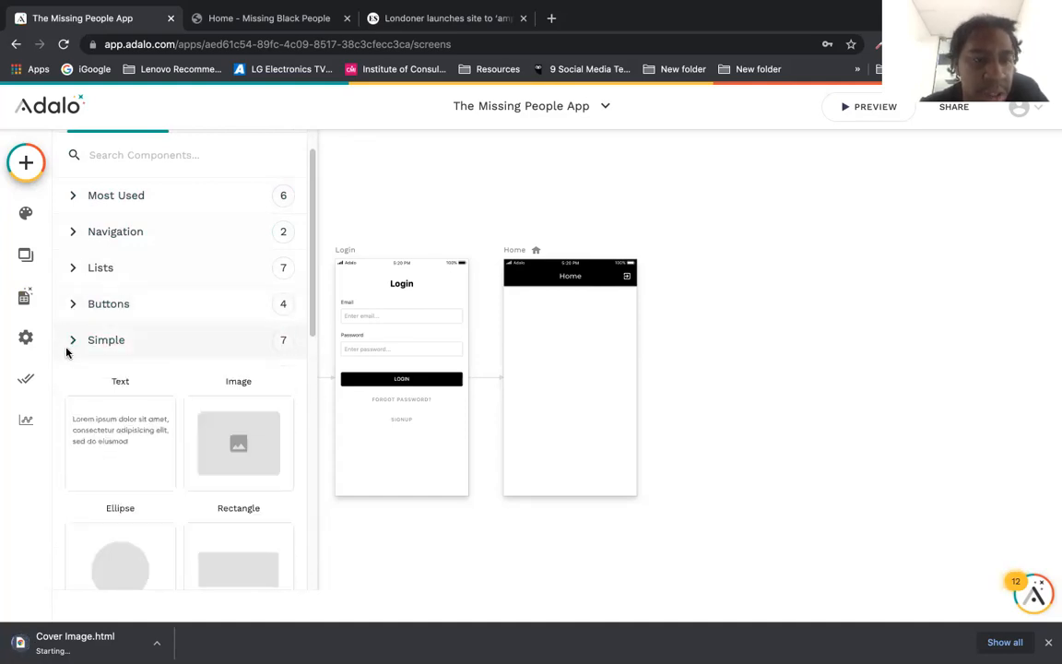
left_click(66, 352)
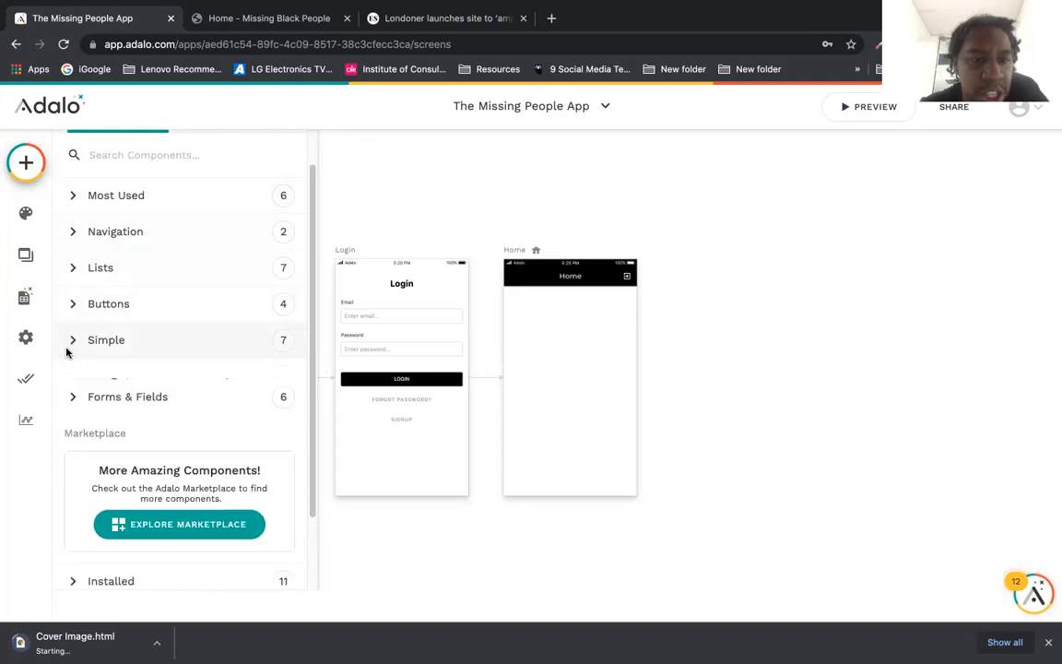
Step: Drag a Card List from the Lists group onto the Home screen
left_click(76, 269)
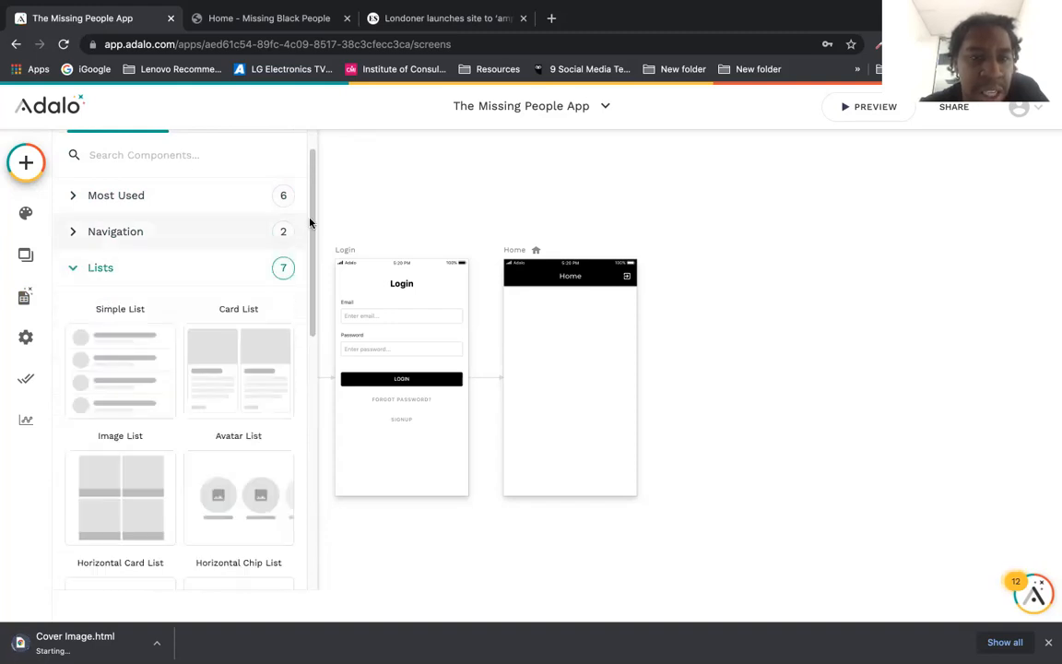
left_click_drag(312, 232, 300, 258)
left_click_drag(220, 278, 573, 404)
scroll(569, 386, "down", 3)
scroll(570, 390, "up", 3)
left_click(686, 425)
Step: Link the Home card list to ARTICLES, showing all articles by headline
left_click(544, 398)
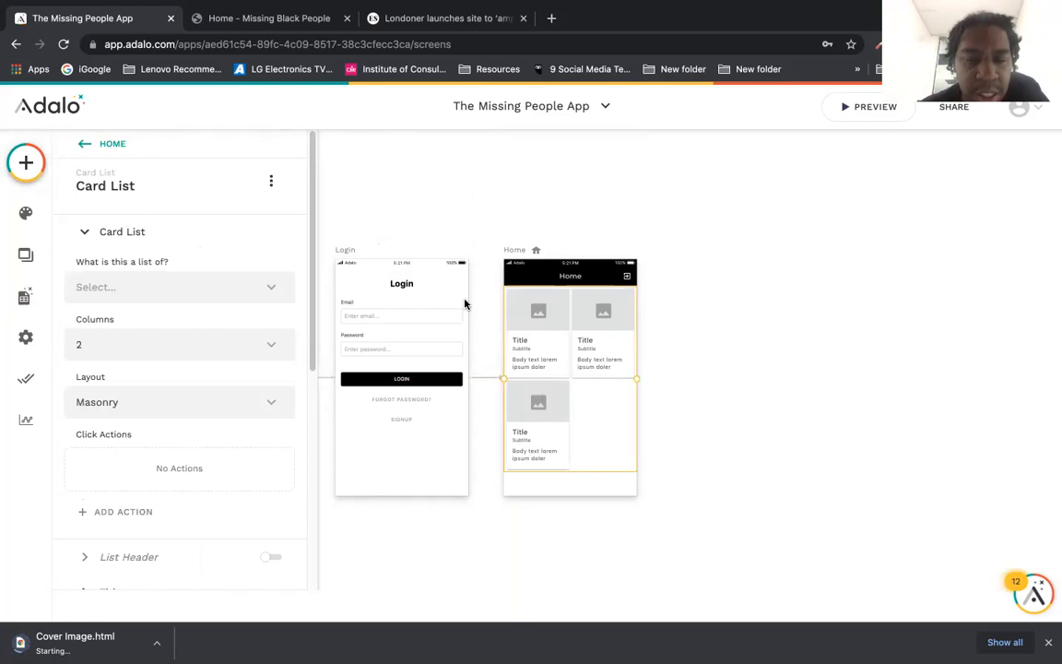
left_click(208, 285)
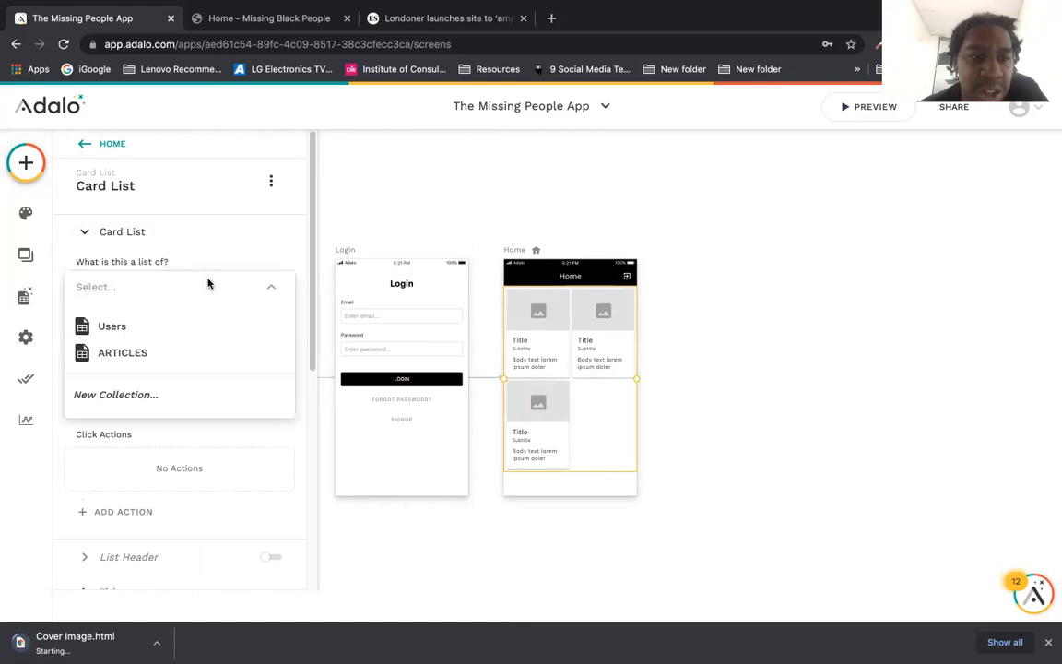
left_click(186, 351)
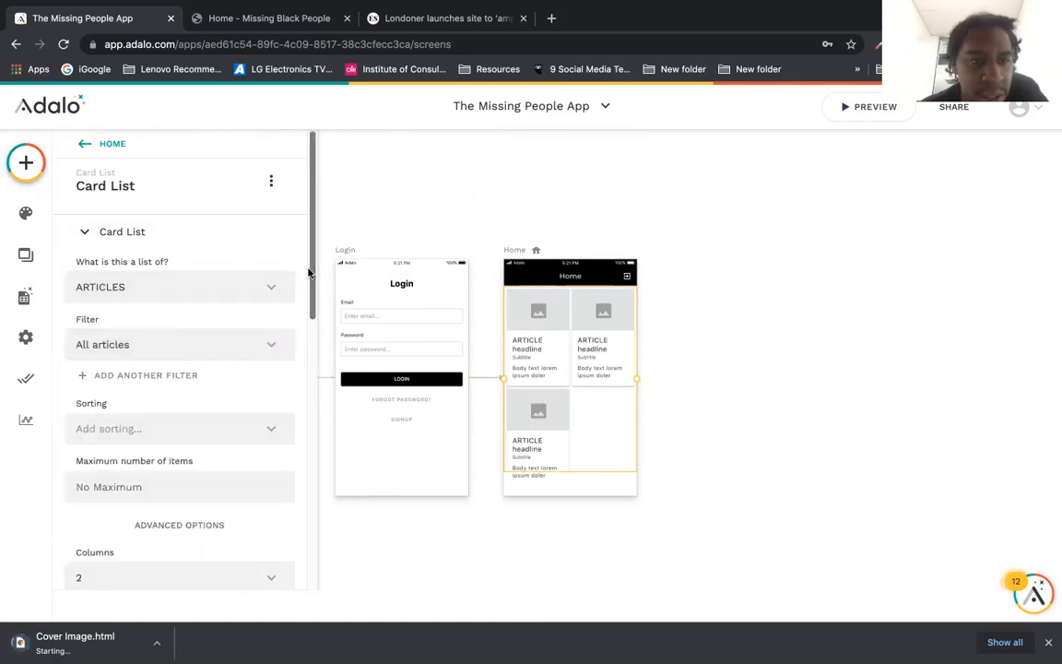
scroll(311, 304, "down", 2)
scroll(295, 277, "down", 2)
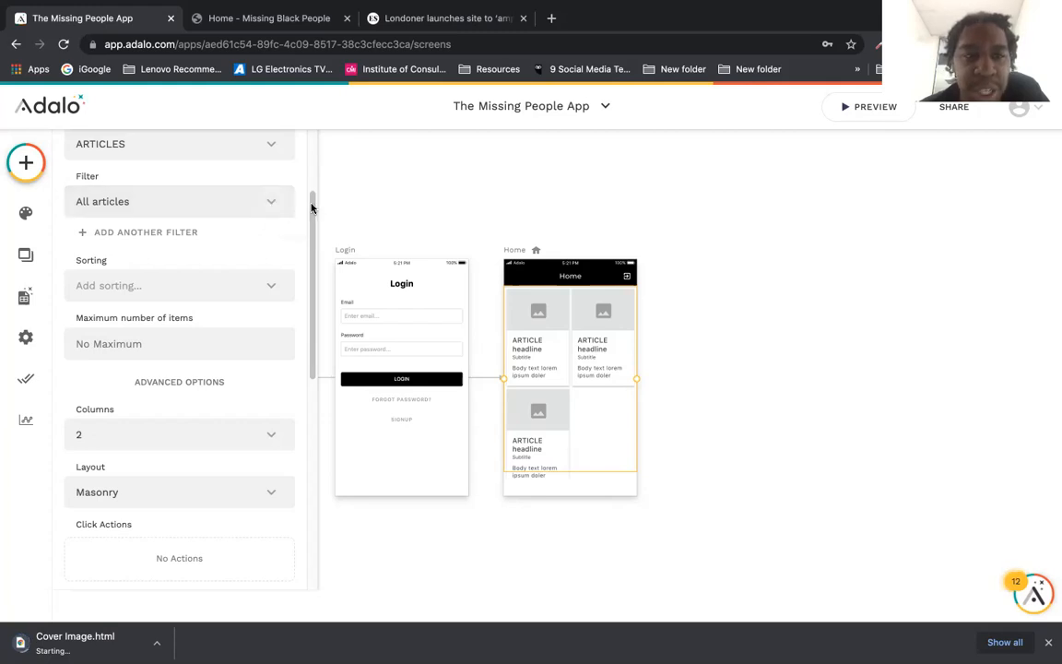
left_click_drag(311, 213, 313, 221)
scroll(310, 221, "down", 2)
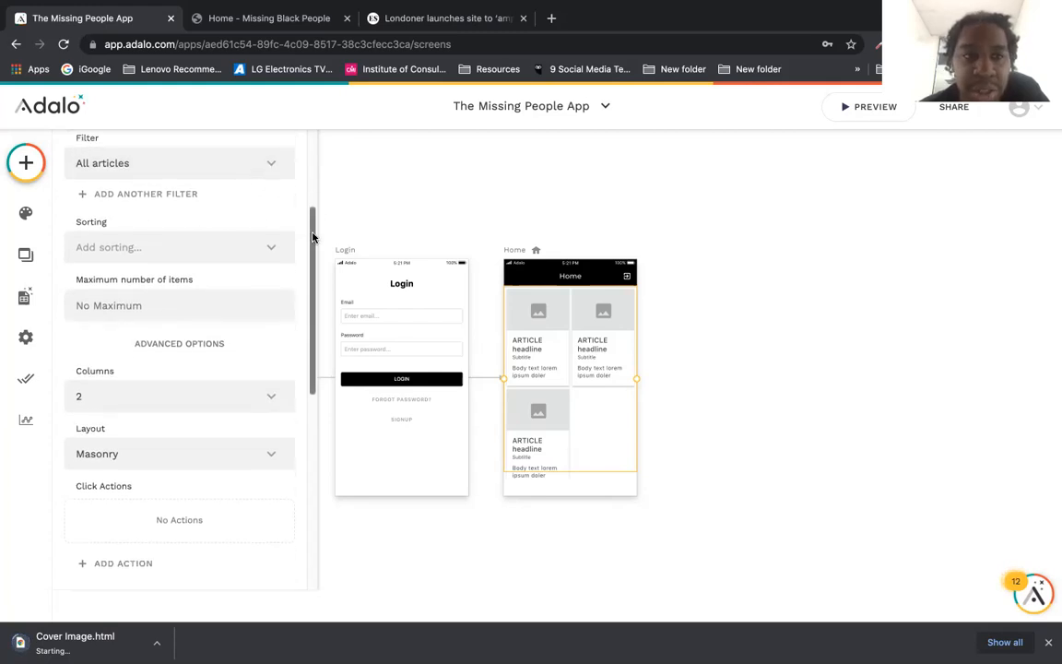
left_click(159, 220)
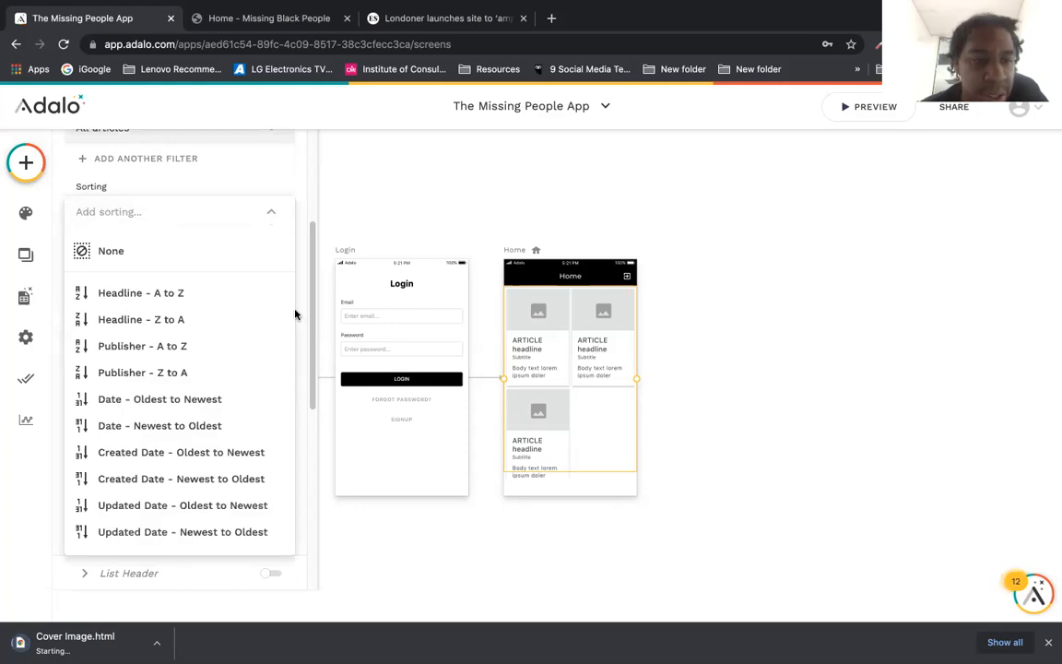
Step: Sort the article list by date, newest first
left_click(236, 430)
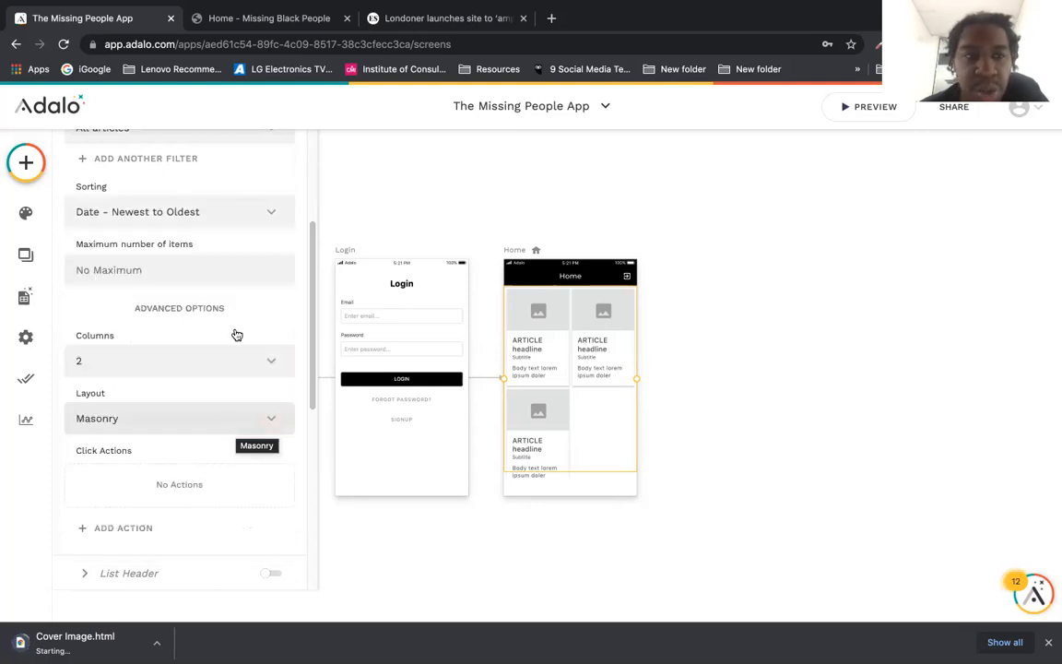
left_click_drag(310, 258, 298, 403)
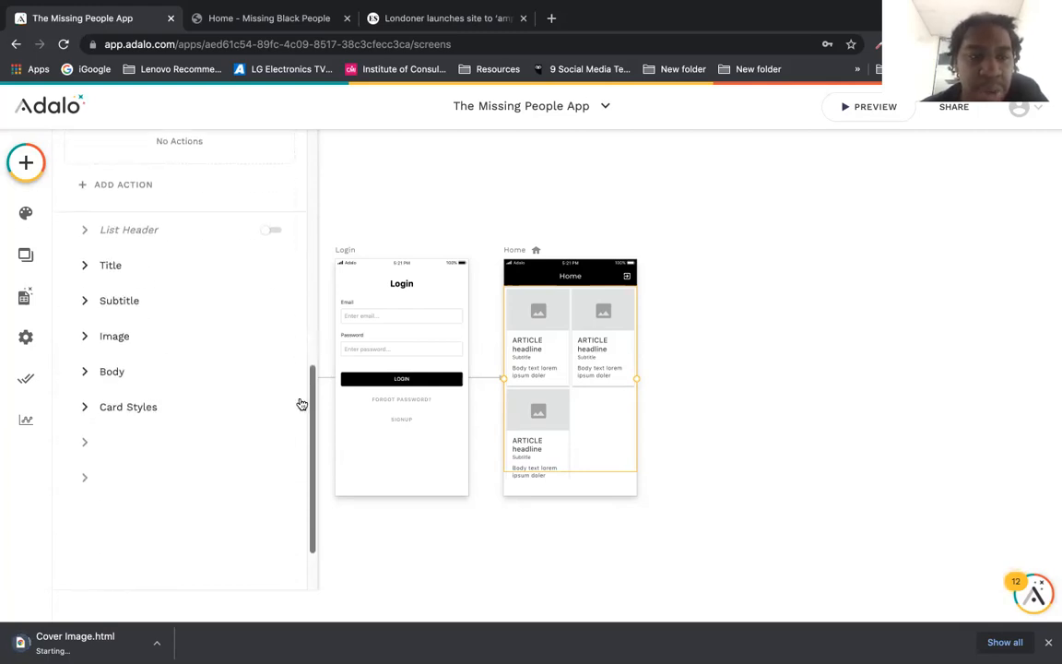
left_click(238, 278)
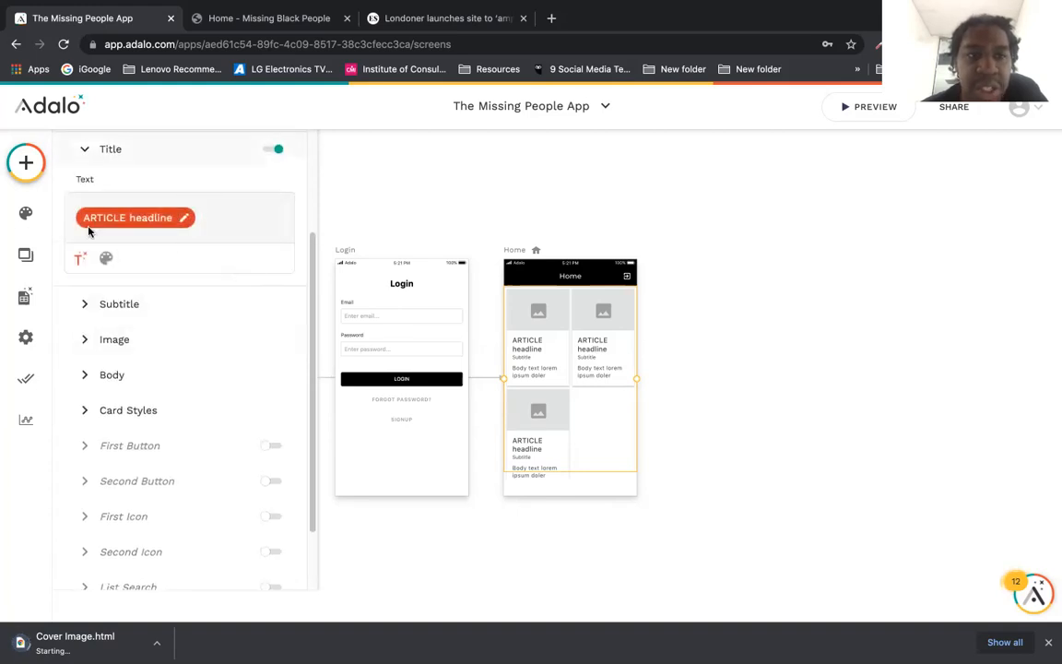
left_click(148, 156)
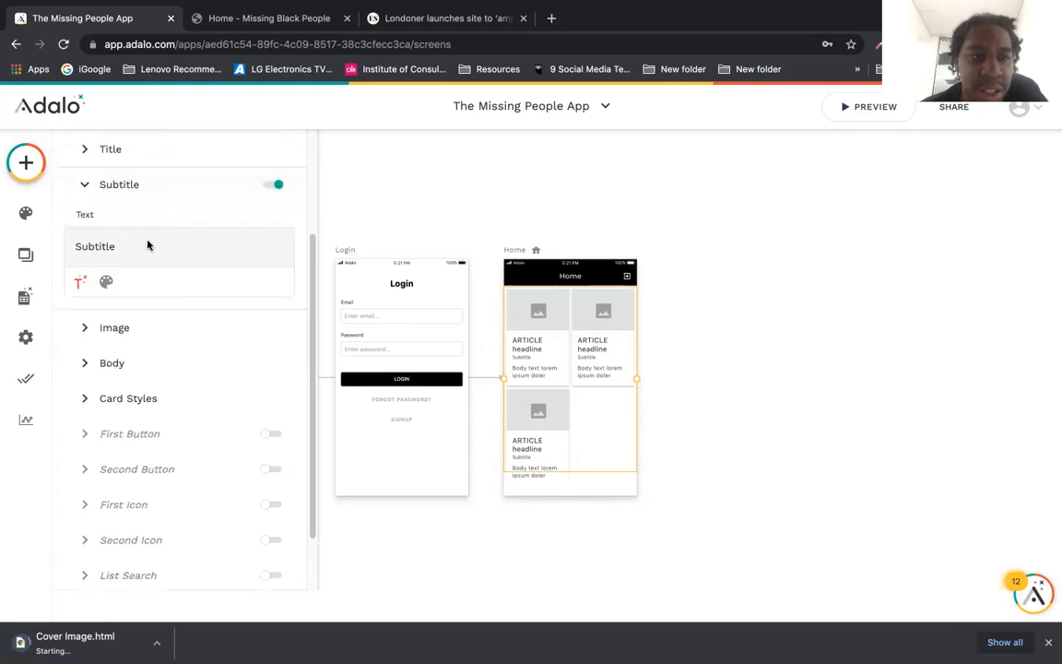
Step: Replace the card subtitle text with the article's Publisher field
double_click(81, 247)
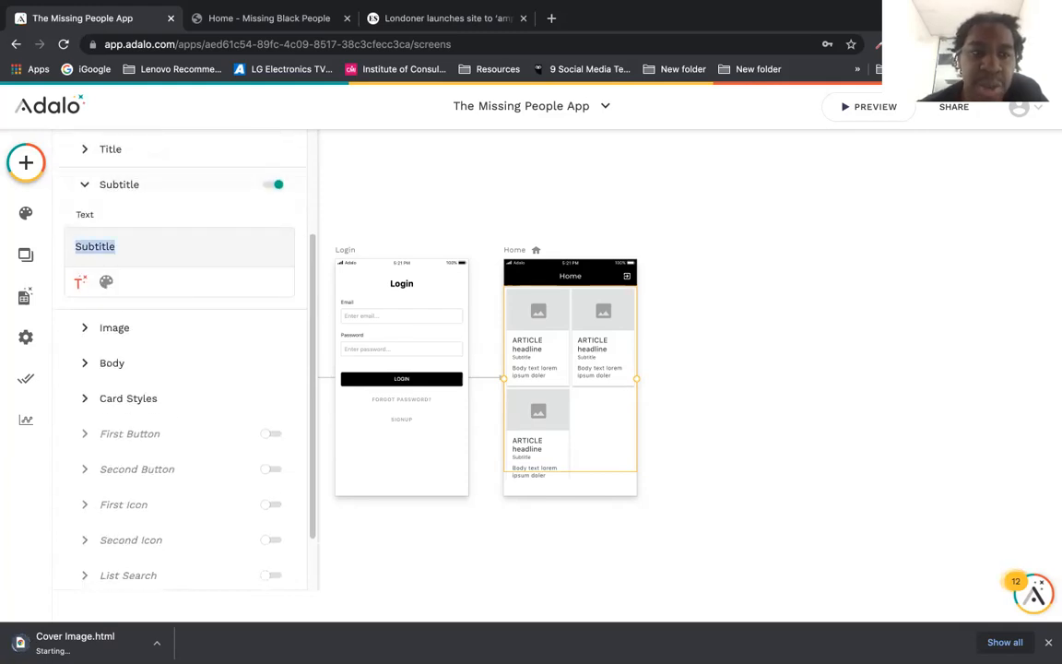
key("BackSpace")
left_click(80, 282)
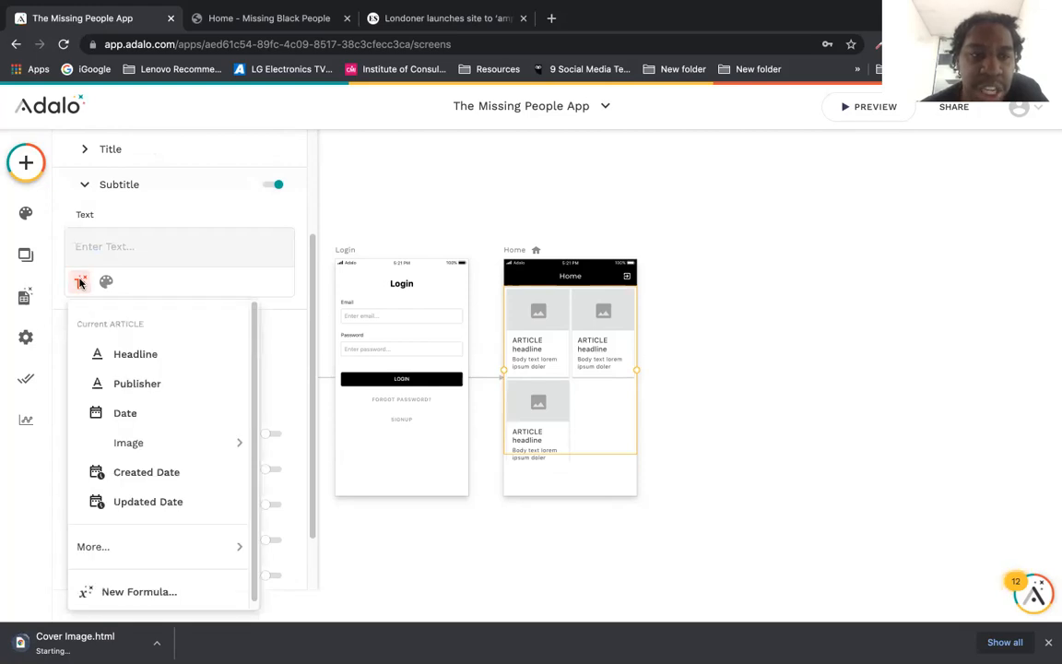
left_click(172, 385)
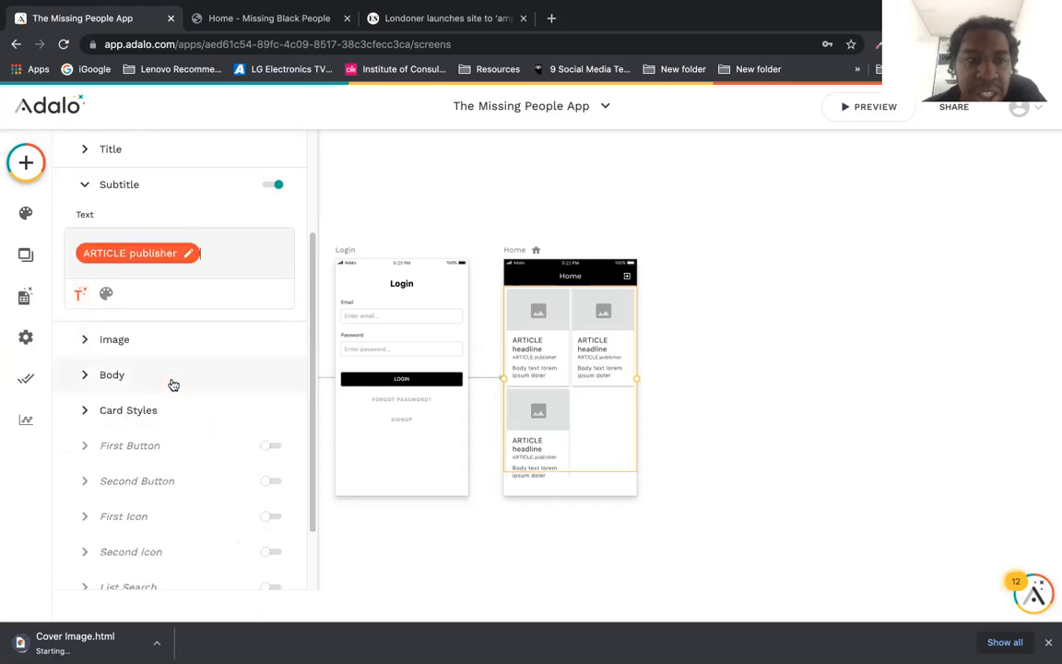
left_click(84, 185)
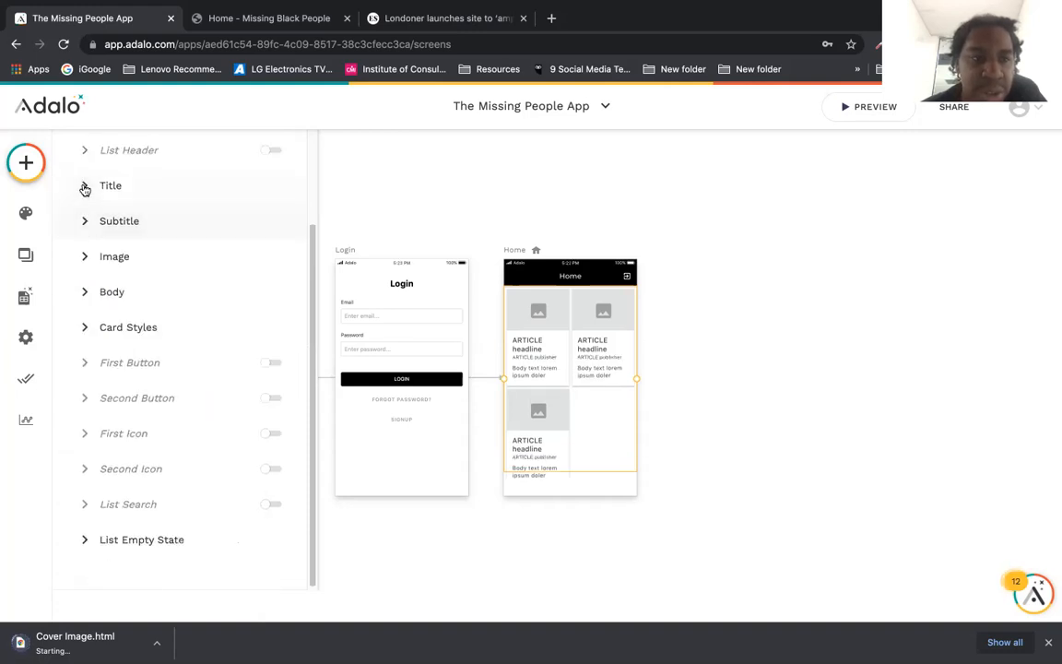
Step: Replace the card body text with the article's Date field
left_click(84, 291)
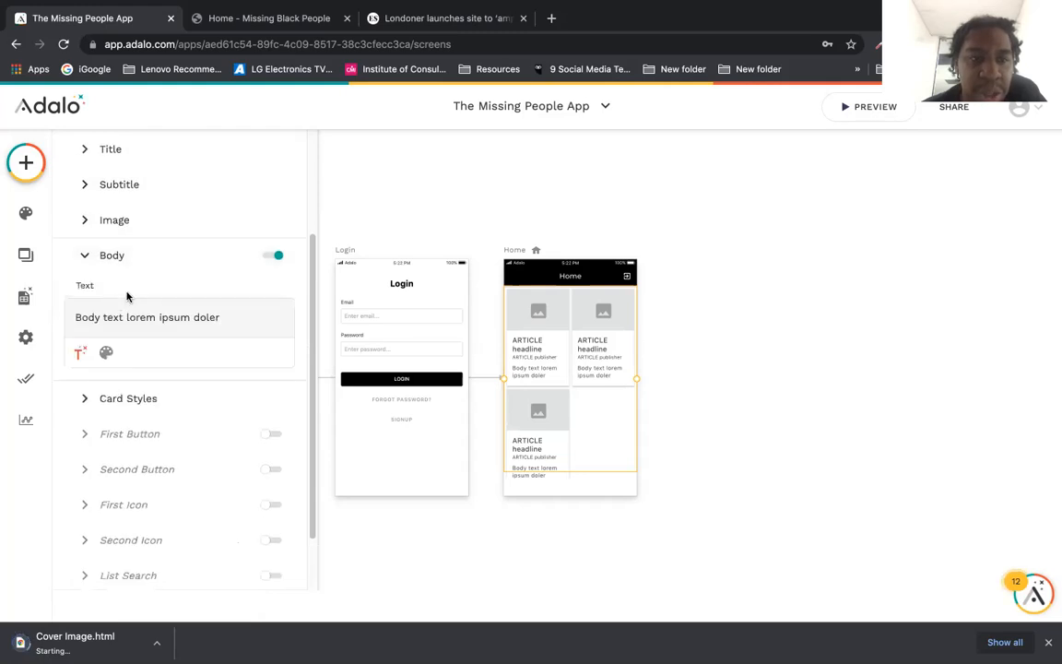
left_click_drag(220, 317, 76, 311)
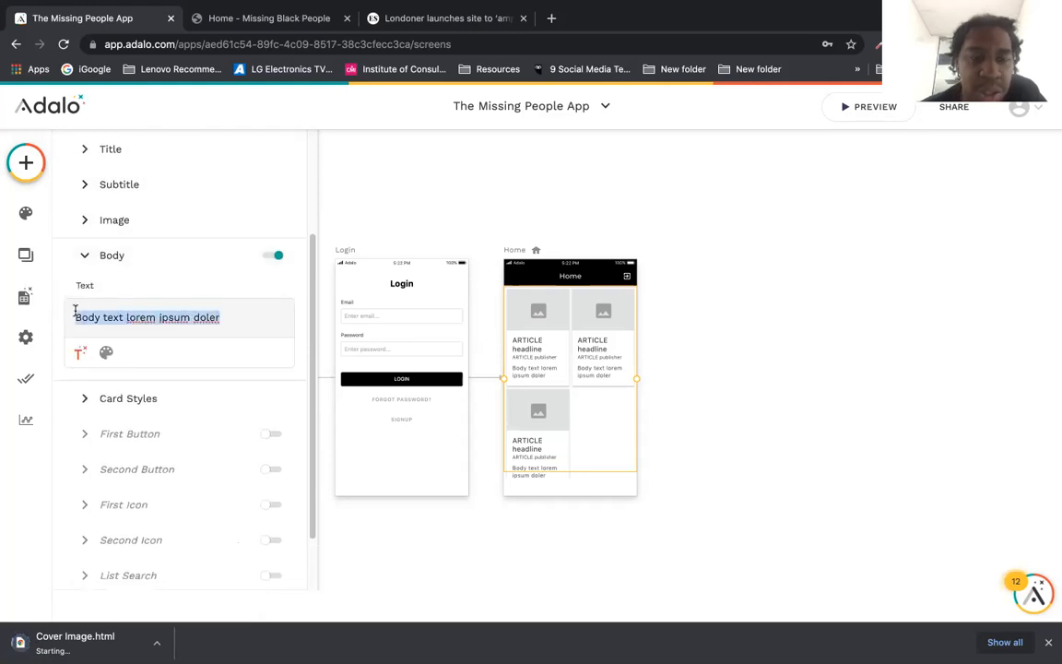
key("BackSpace")
left_click(81, 352)
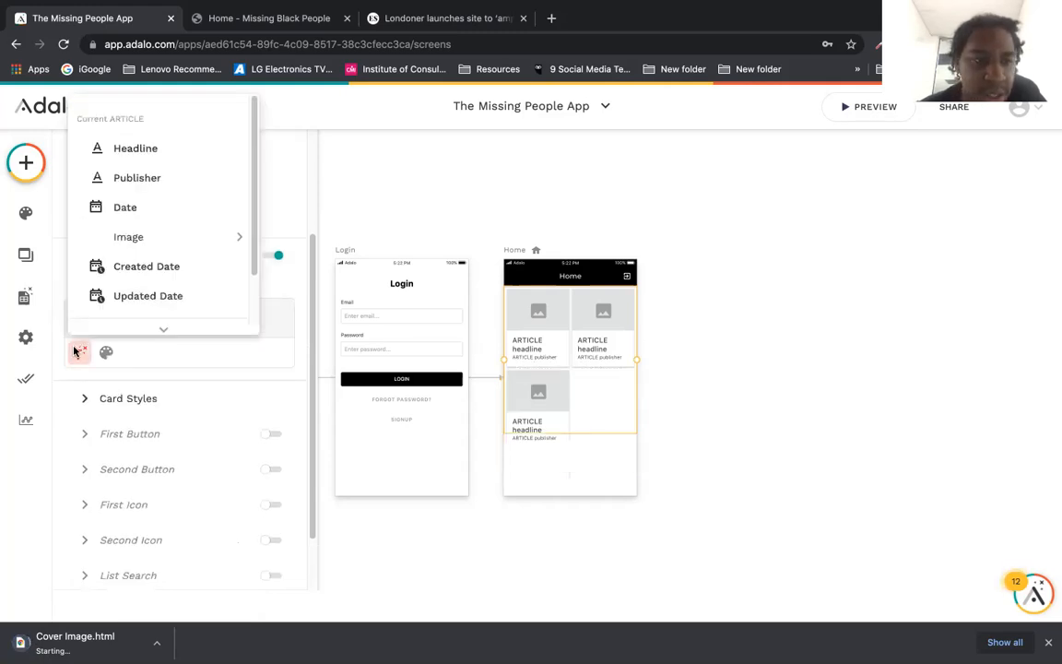
scroll(212, 212, "down", 1)
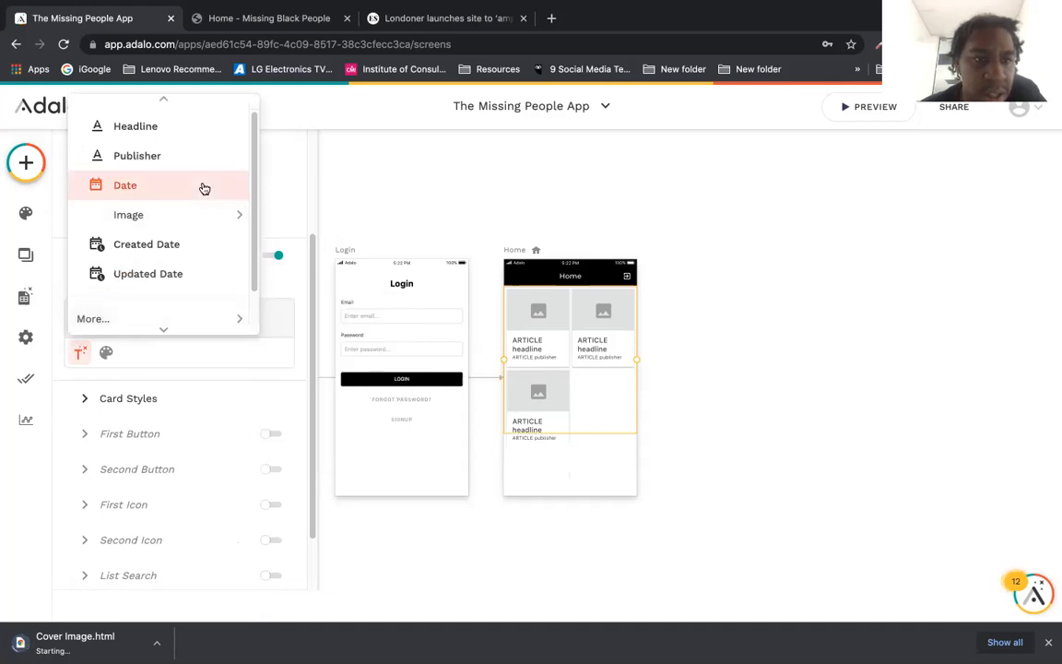
left_click(203, 188)
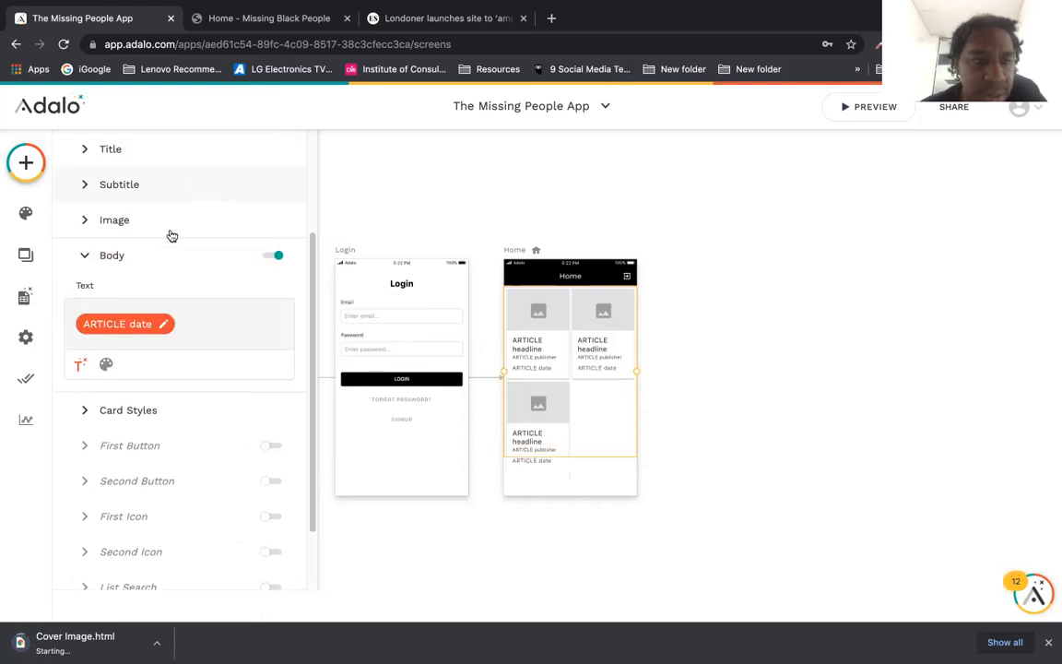
left_click(85, 256)
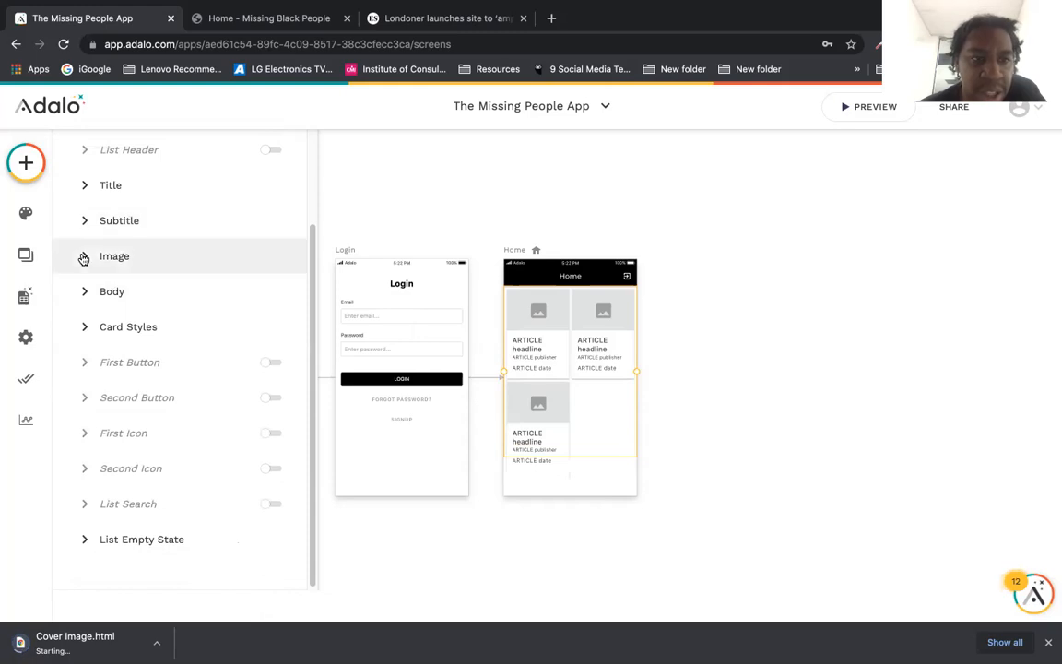
Step: Set card images to Database > Current ARTICLE > Image and deselect the list
left_click(84, 255)
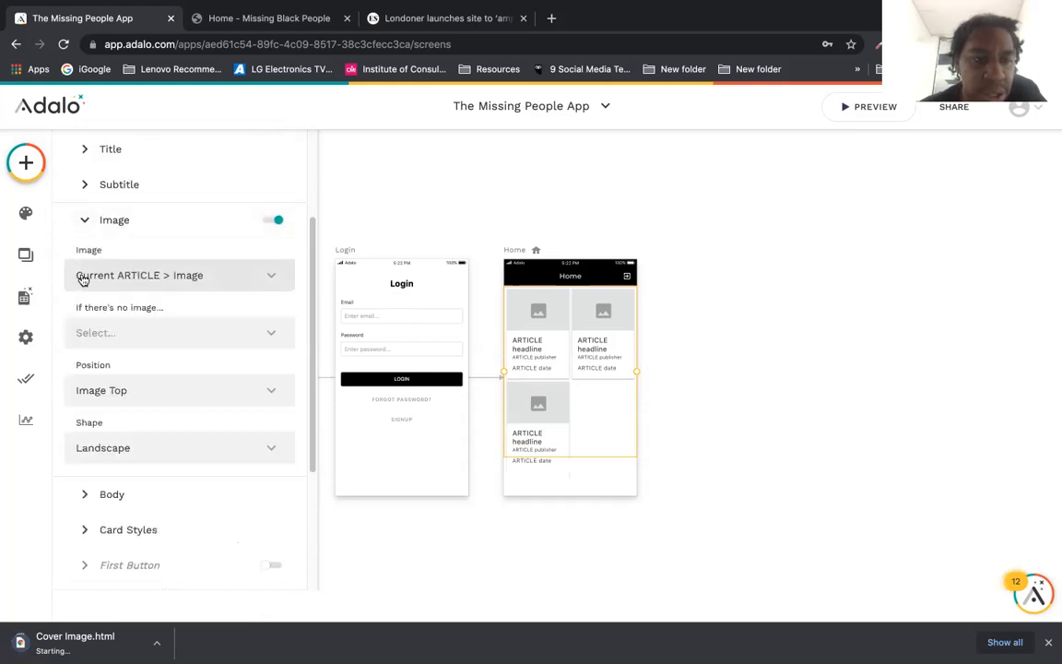
left_click(83, 274)
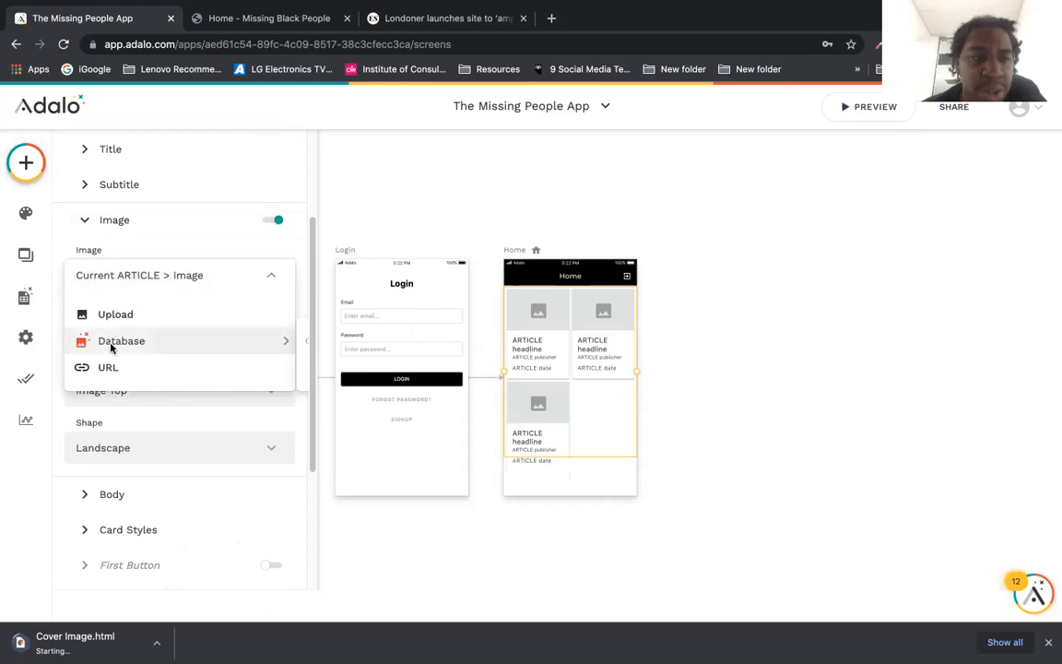
mouse_move(110, 342)
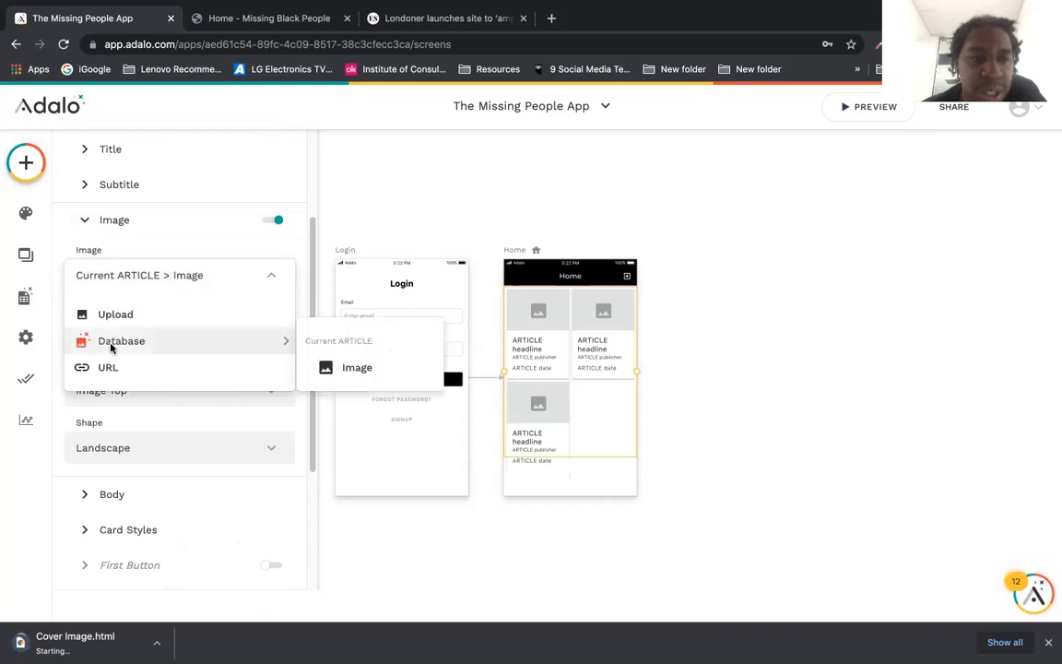
left_click(347, 368)
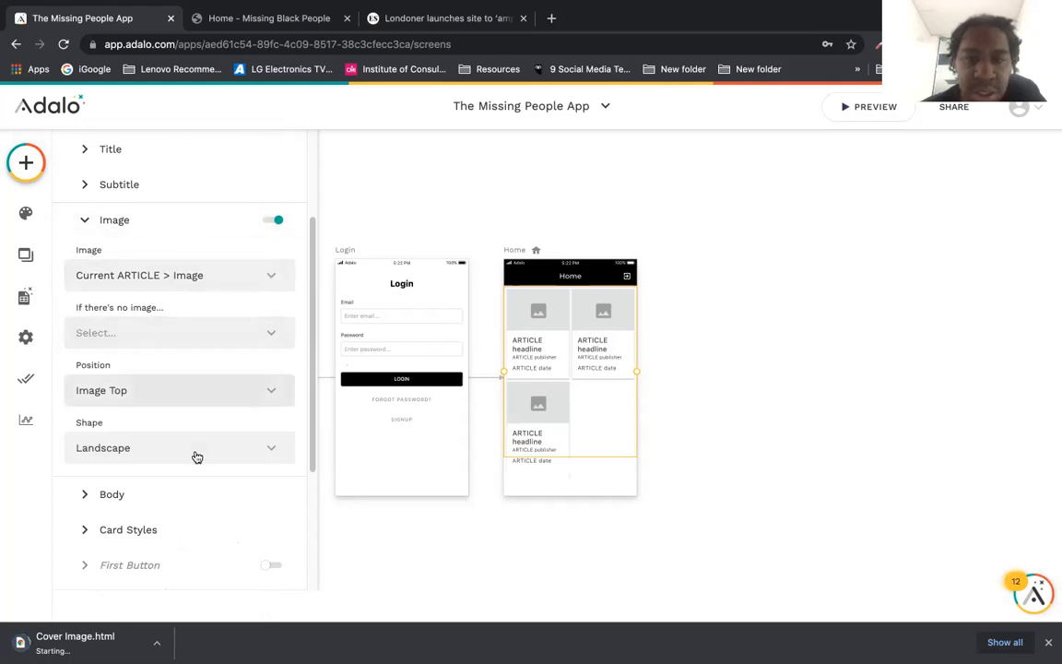
left_click(166, 221)
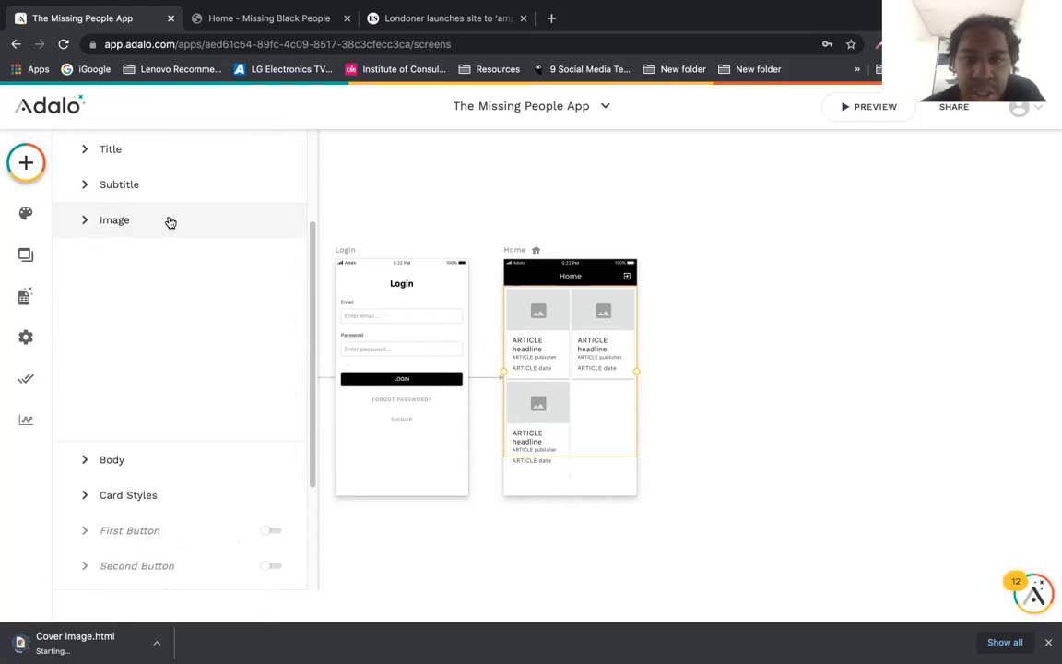
left_click(367, 189)
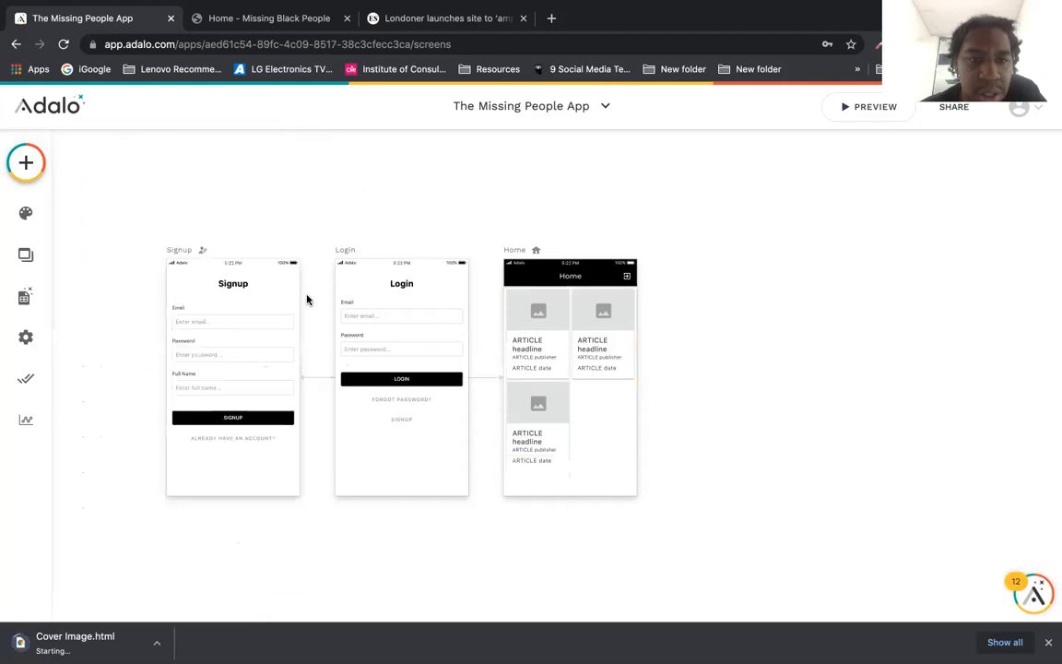
Step: Preview the app, switching the device from Pixel 4 to iPhone 11 Pro Max
left_click(872, 107)
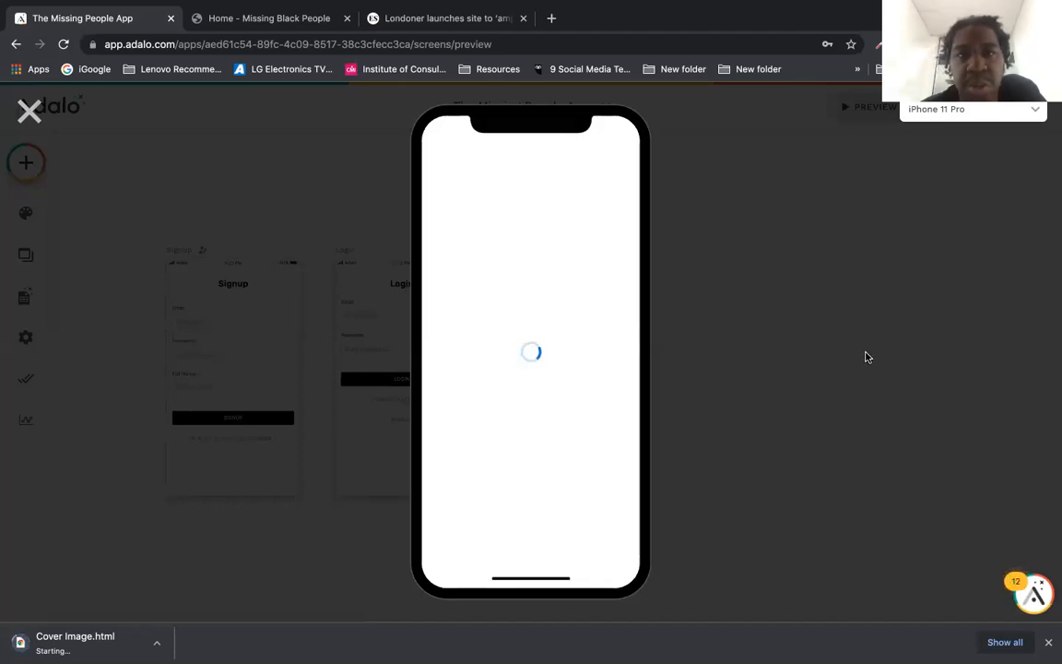
mouse_move(457, 14)
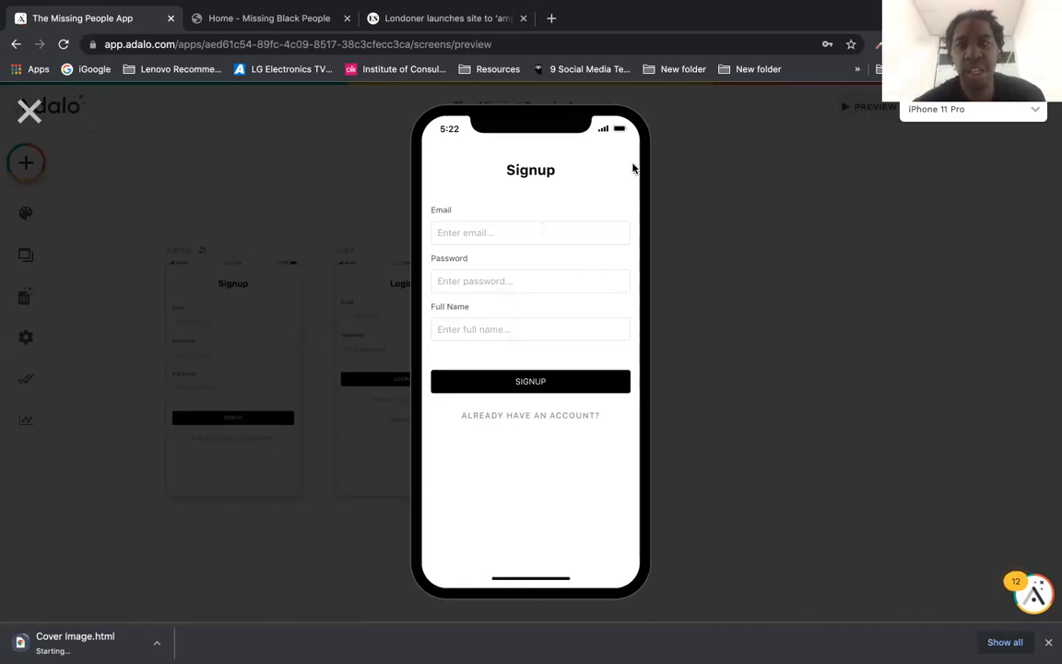
left_click(992, 109)
left_click(947, 251)
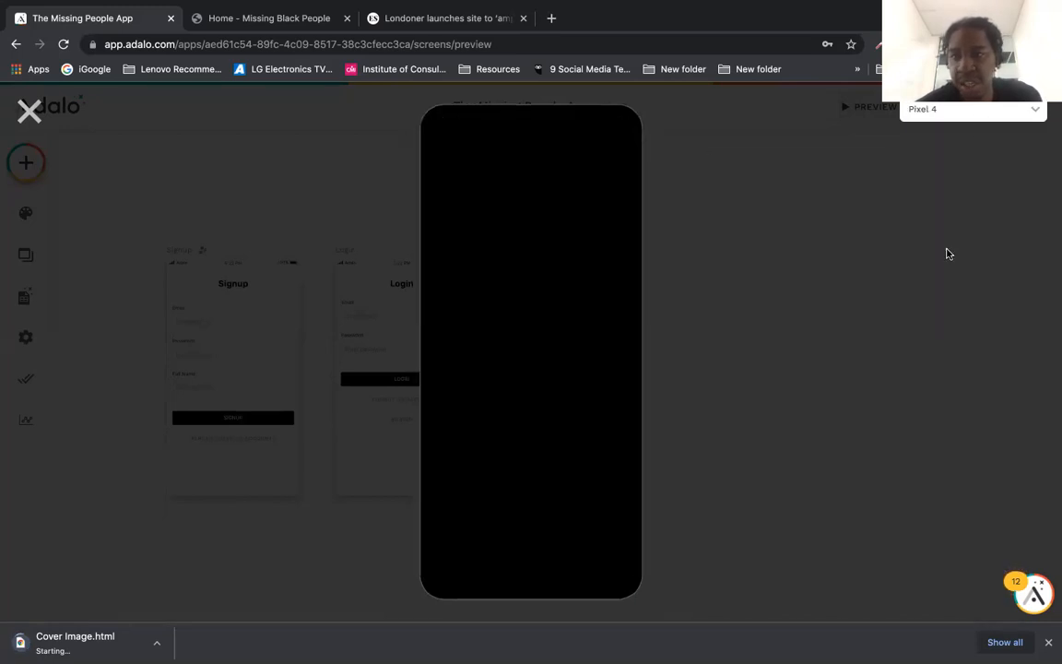
left_click(974, 113)
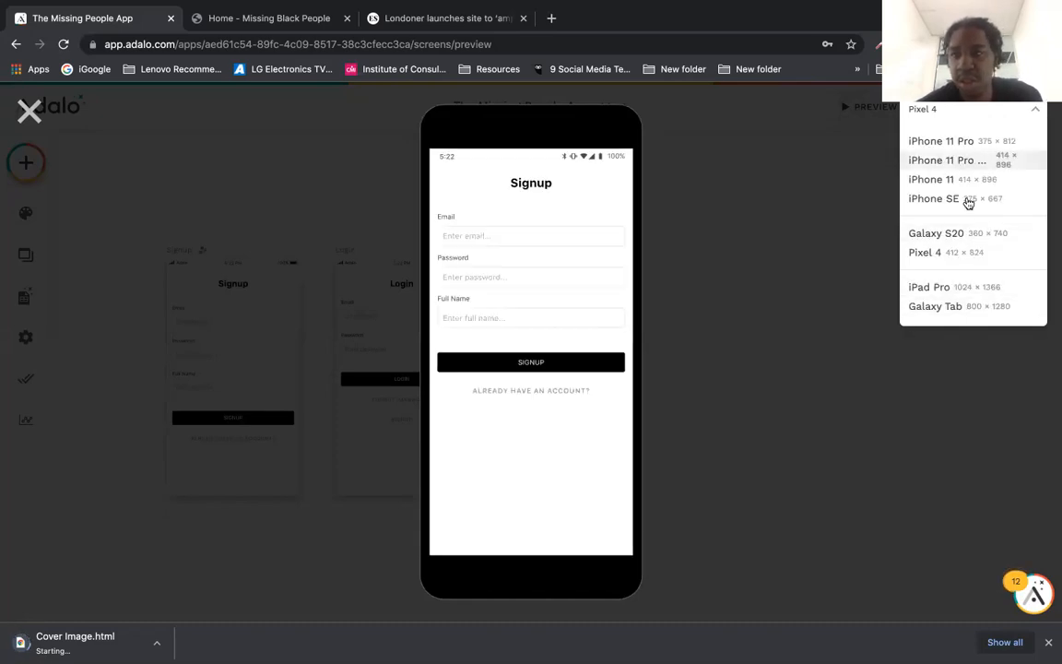
left_click(975, 163)
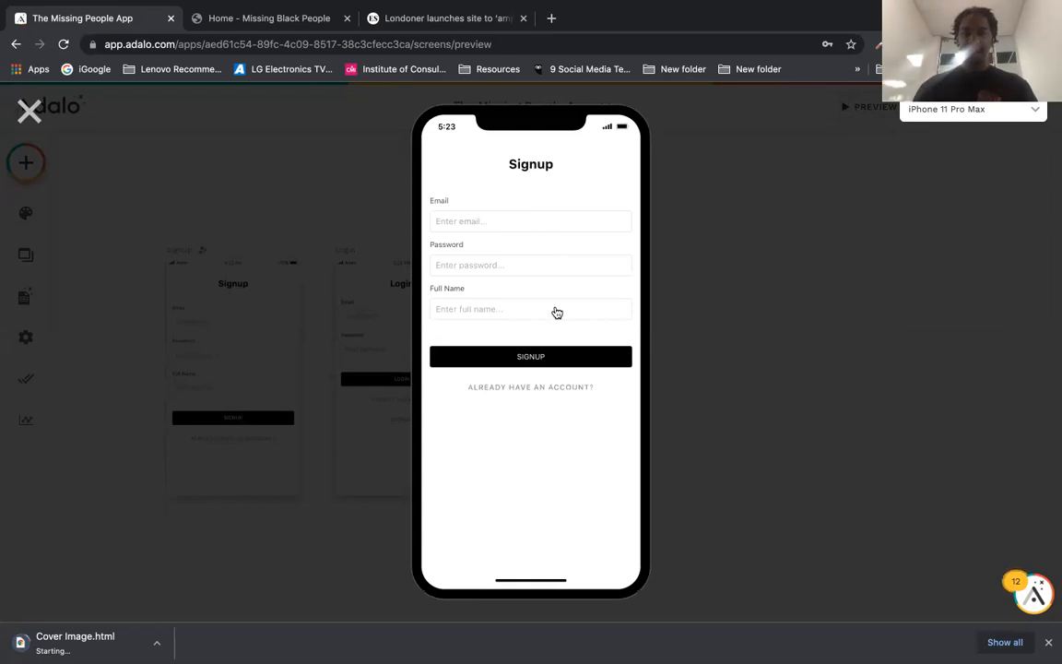
Step: Sign up a test user with email, password and full name, then close the preview
left_click(553, 223)
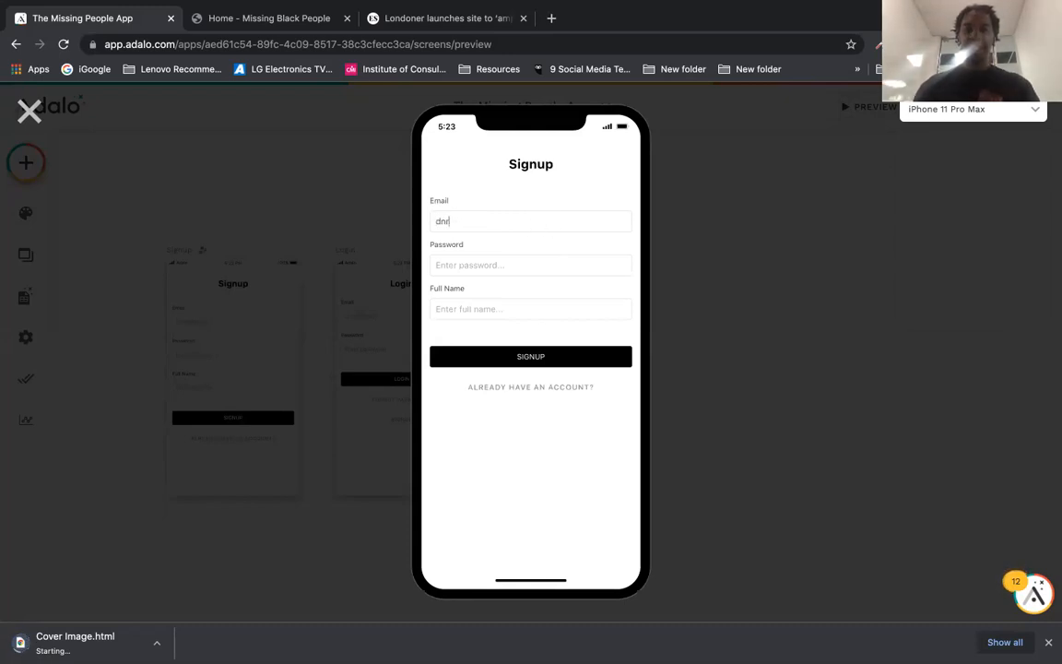
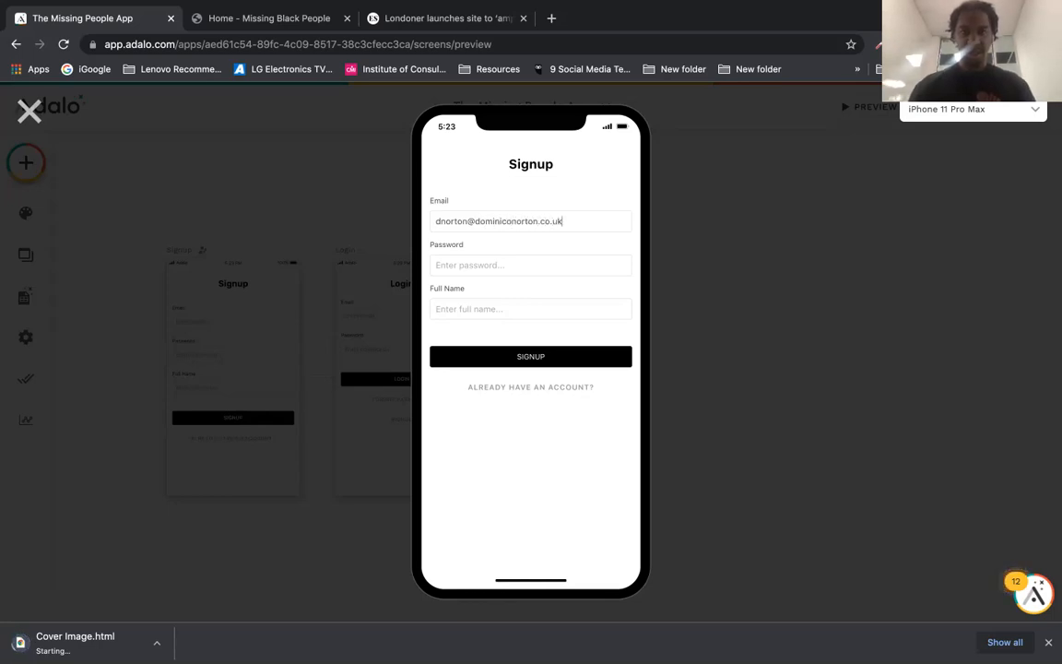
key("Tab")
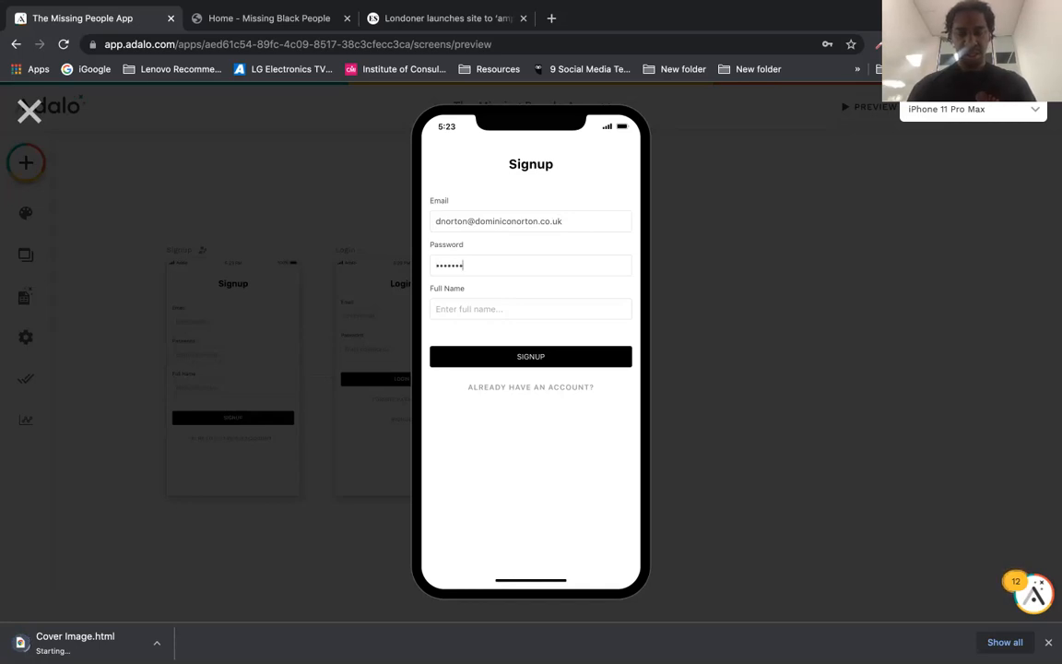
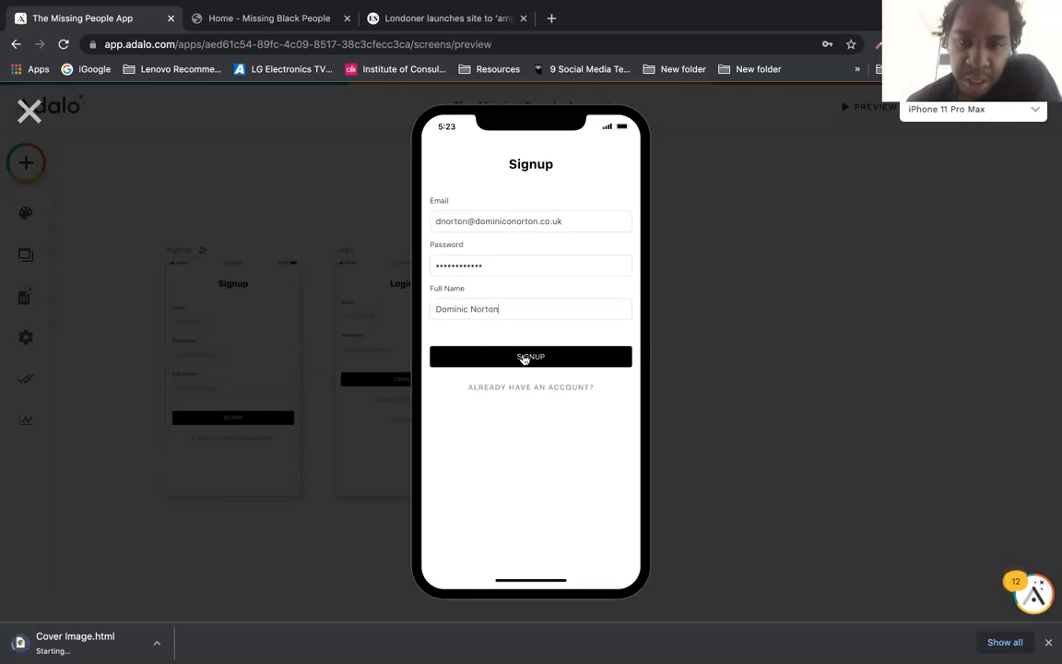
left_click(523, 359)
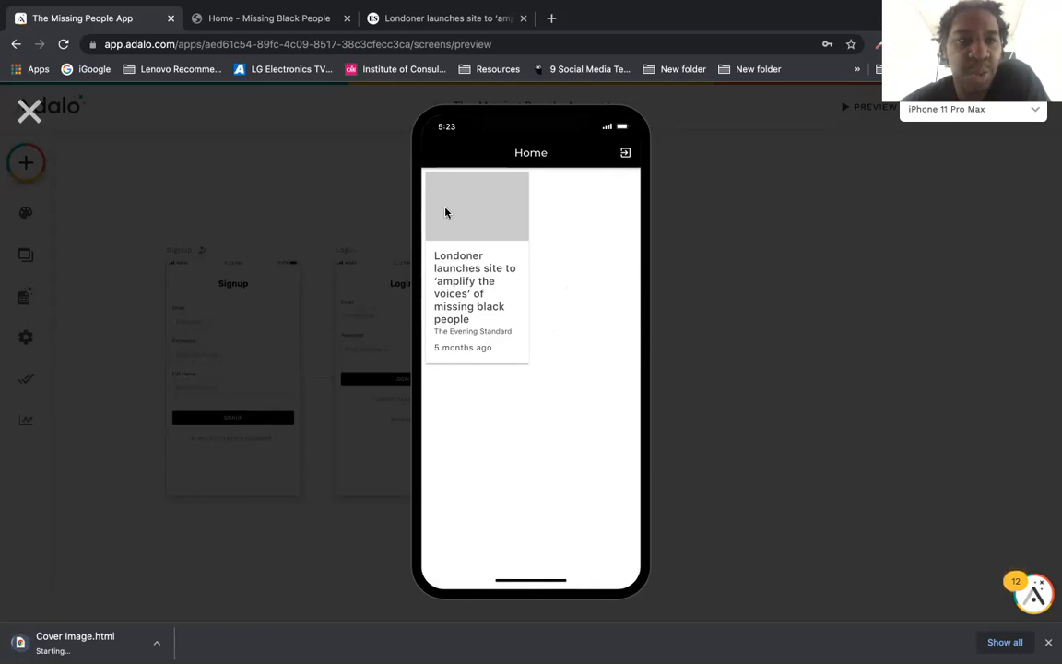
left_click(30, 110)
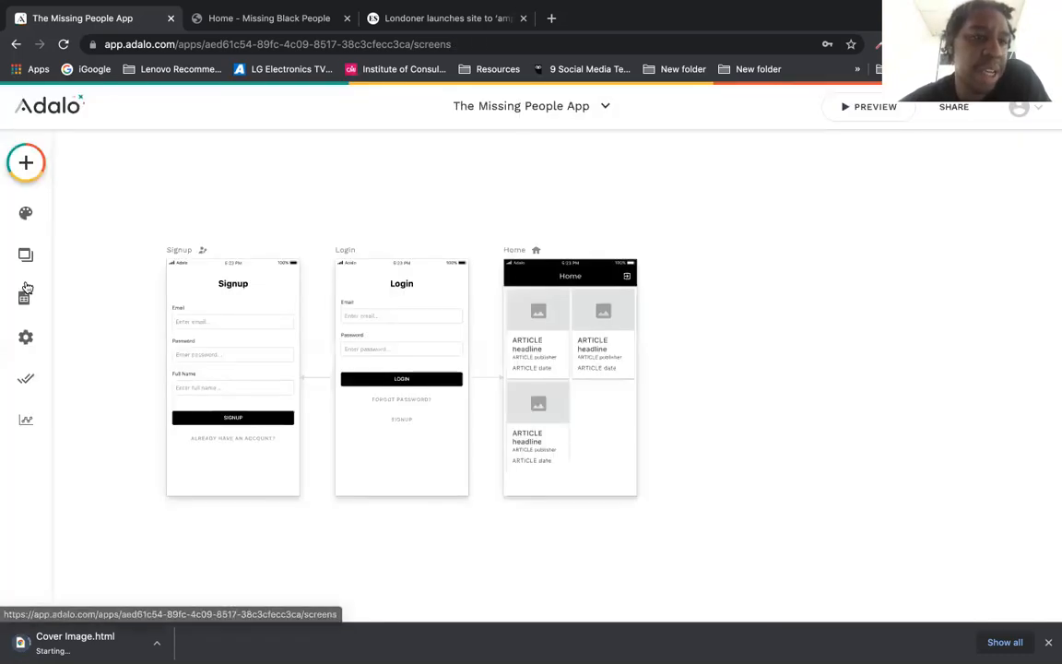
Step: Re-attach the portrait screenshot as the Evening Standard article's image and save
left_click(25, 295)
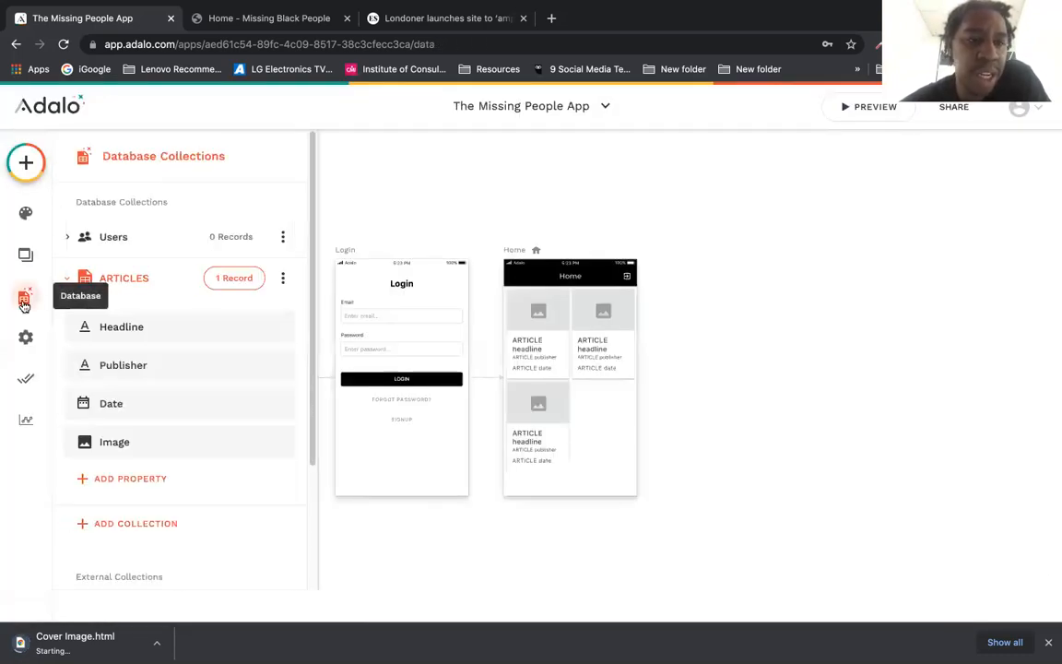
left_click(226, 278)
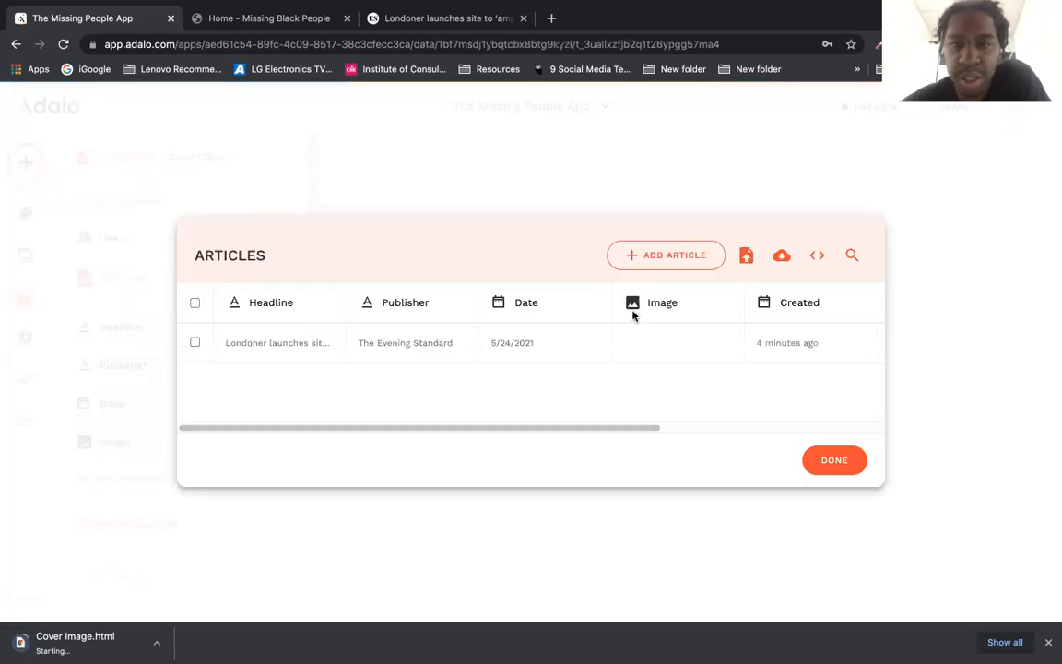
left_click(640, 346)
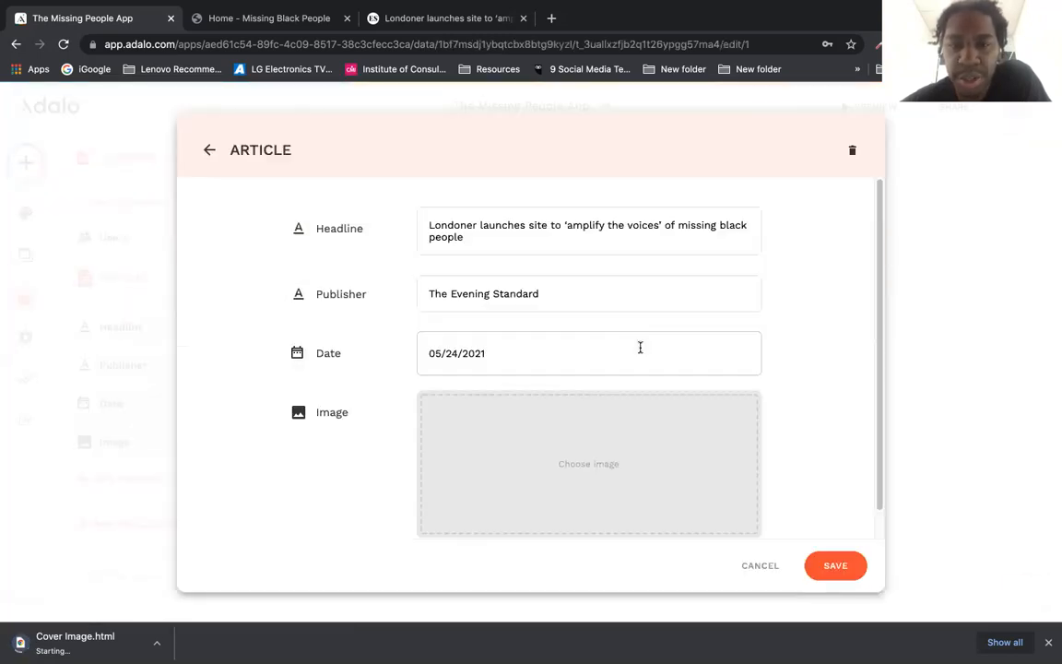
left_click(586, 496)
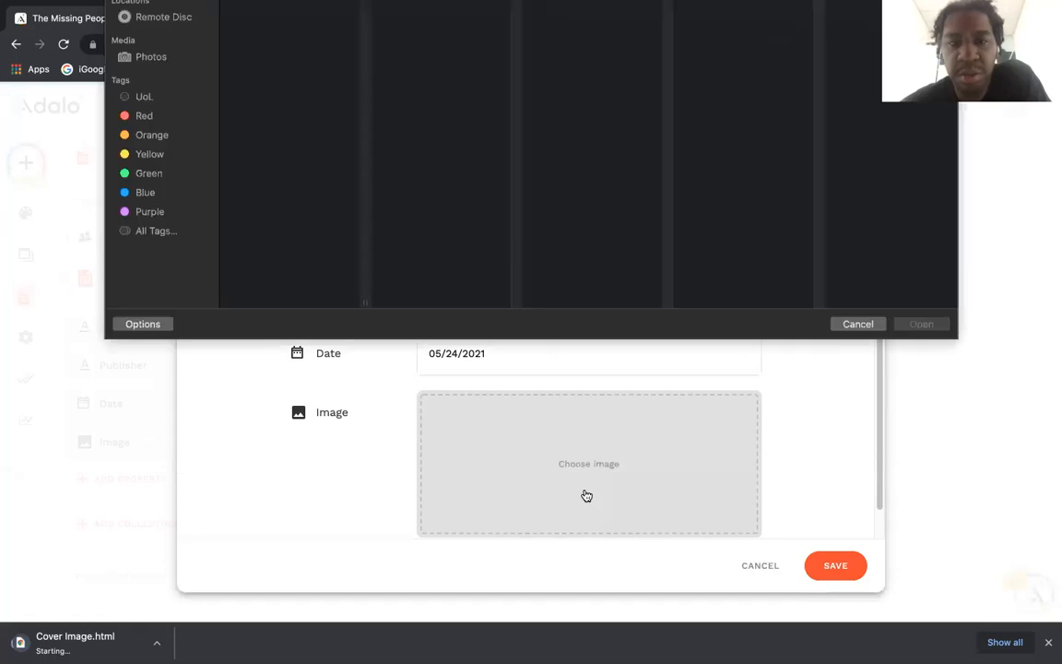
mouse_move(365, 306)
left_mouse_down()
mouse_move(362, 316)
mouse_move(359, 294)
left_mouse_up()
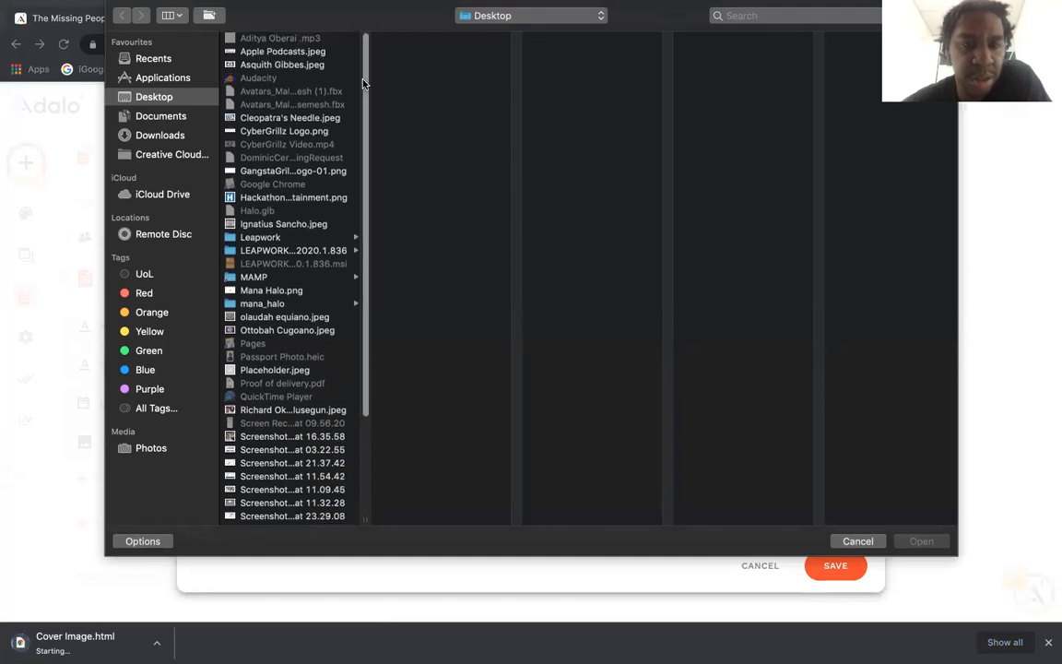
left_click_drag(363, 83, 351, 302)
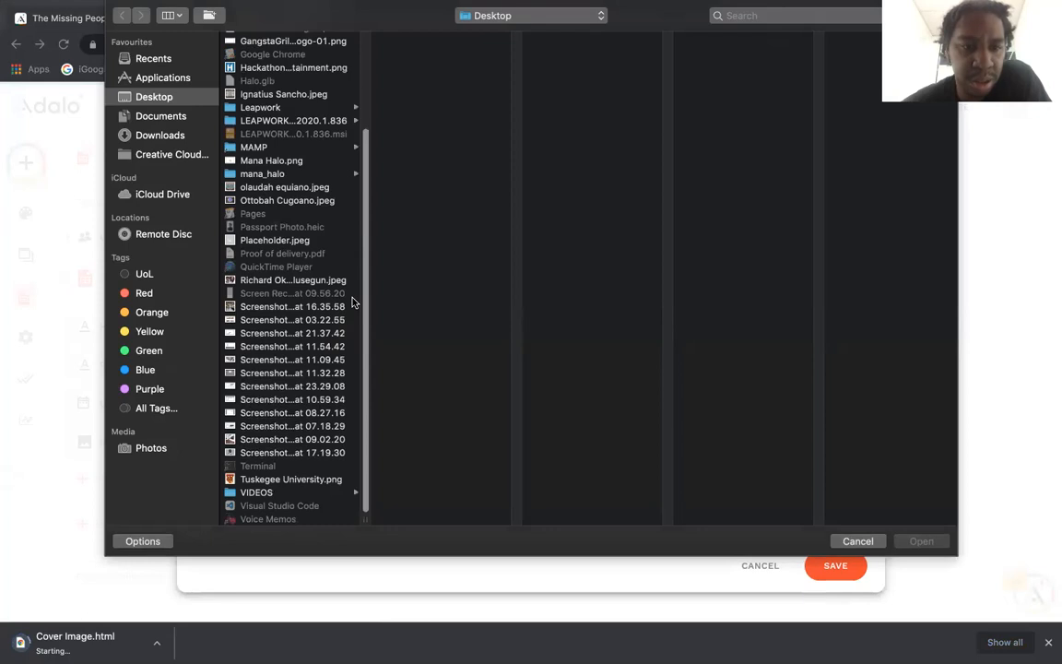
left_click(293, 453)
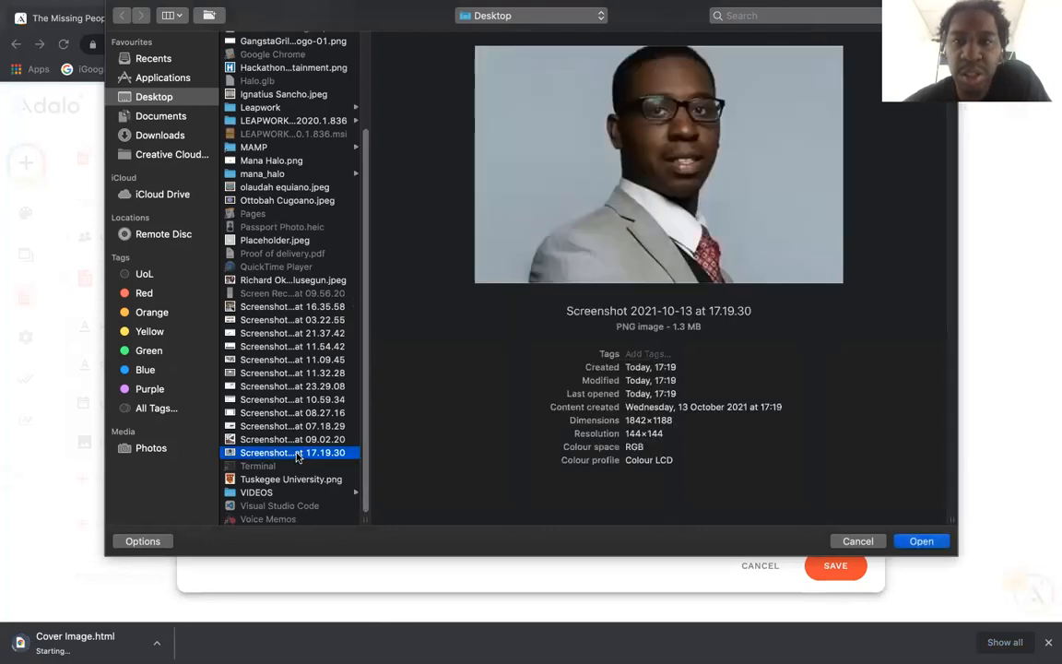
double_click(293, 453)
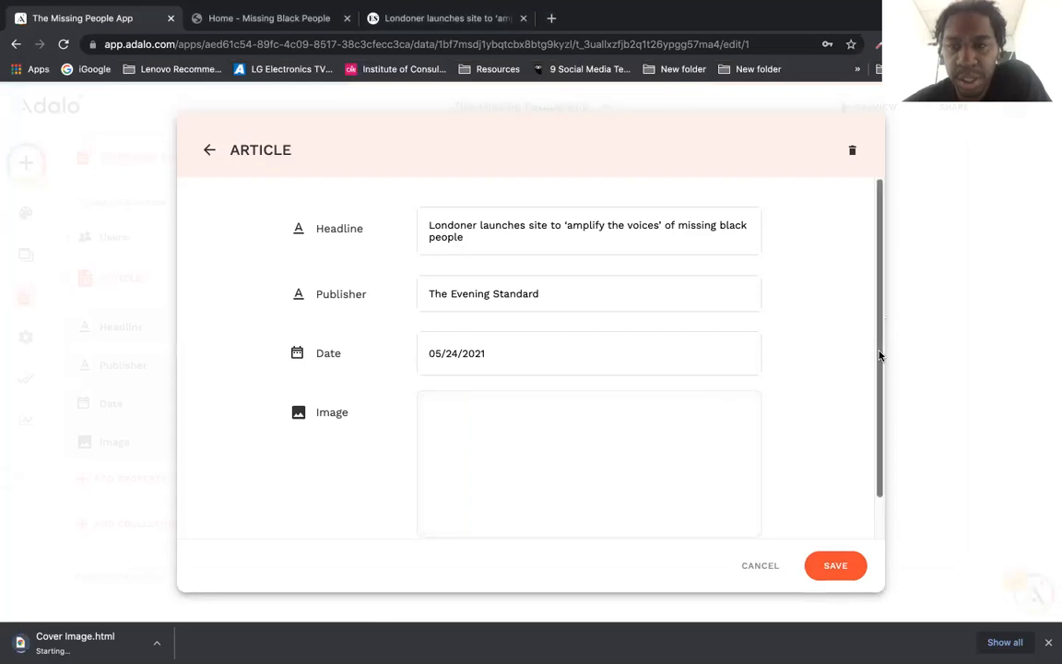
left_click_drag(880, 358, 879, 381)
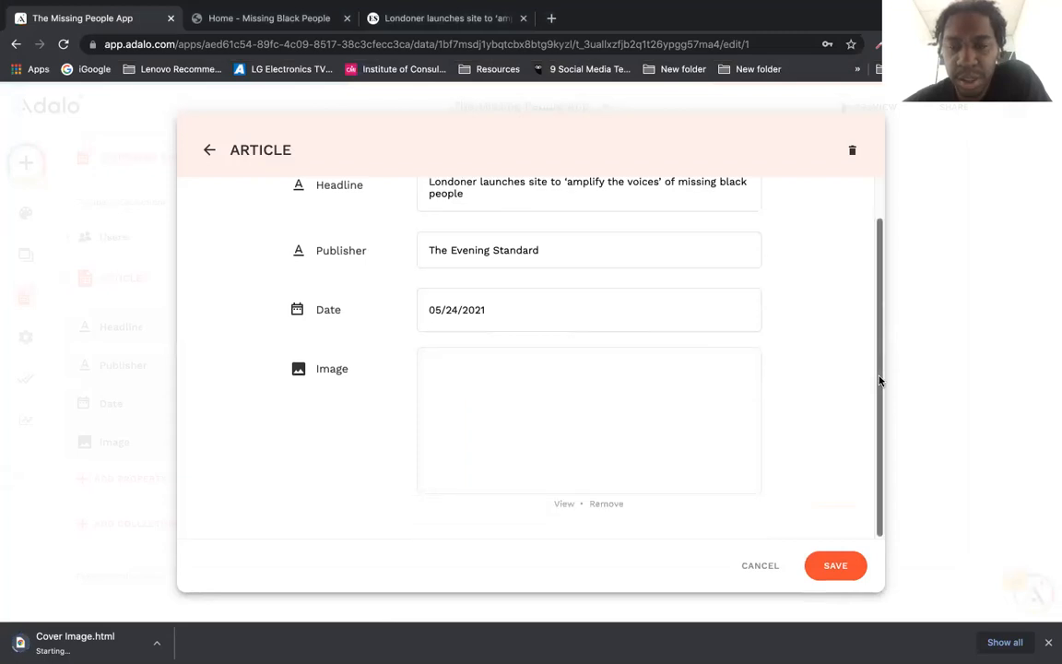
left_click(832, 565)
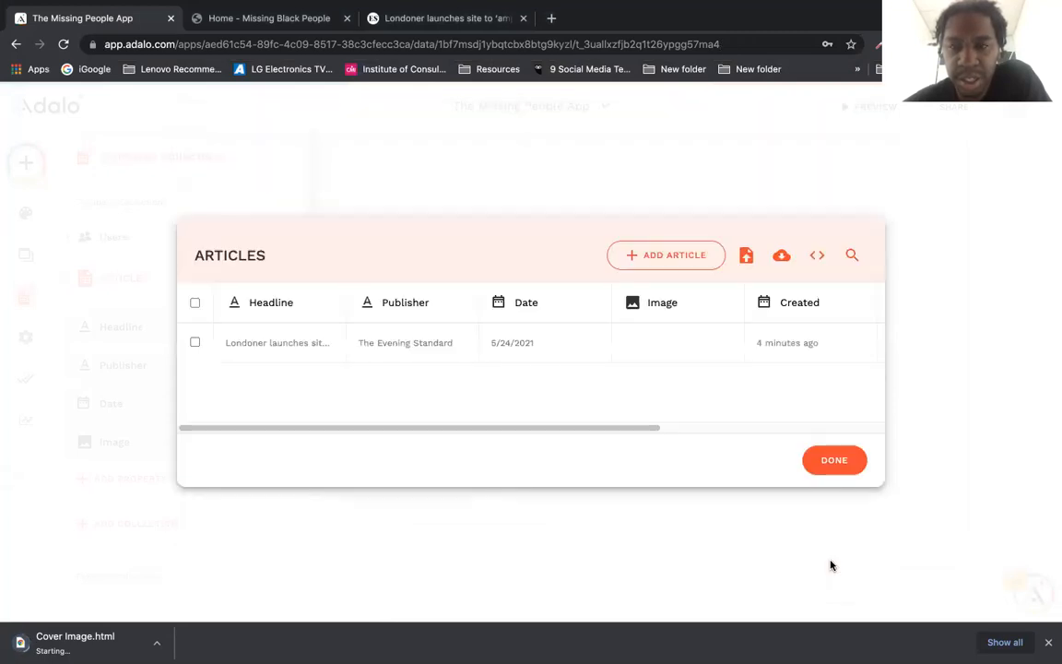
left_click(818, 459)
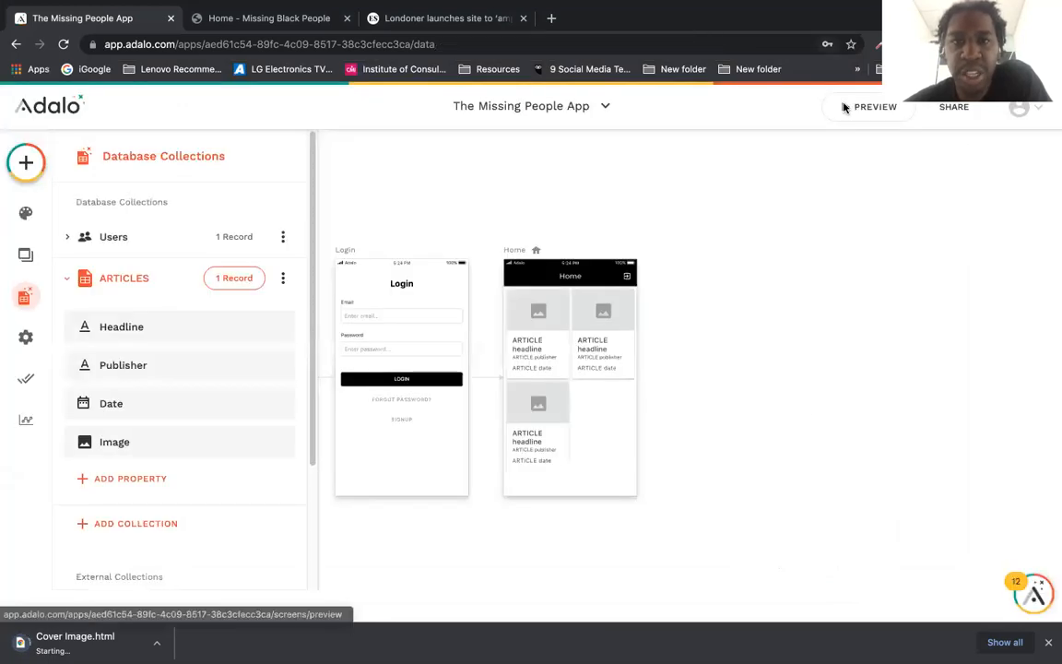
left_click(844, 108)
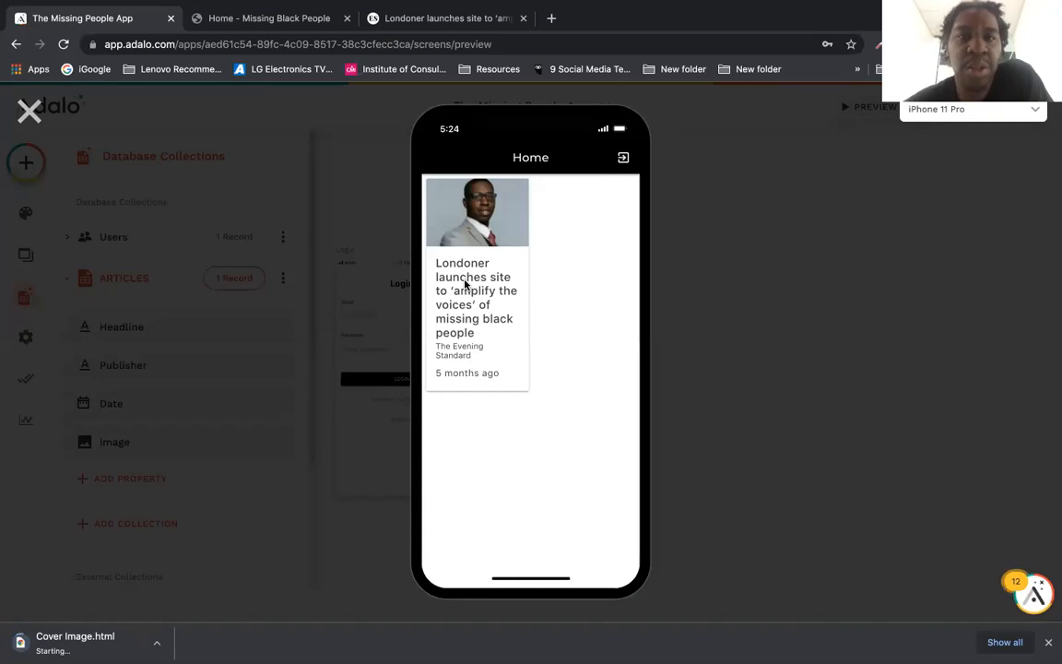
left_click(28, 111)
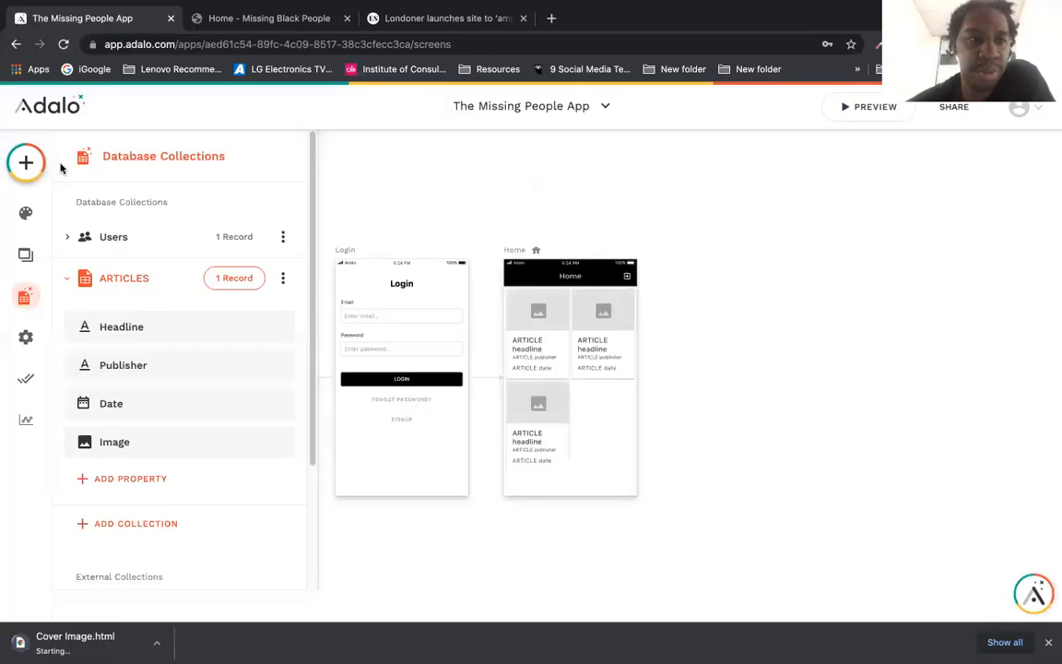
Step: Add a blank screen named 'Article Details'
left_click(25, 162)
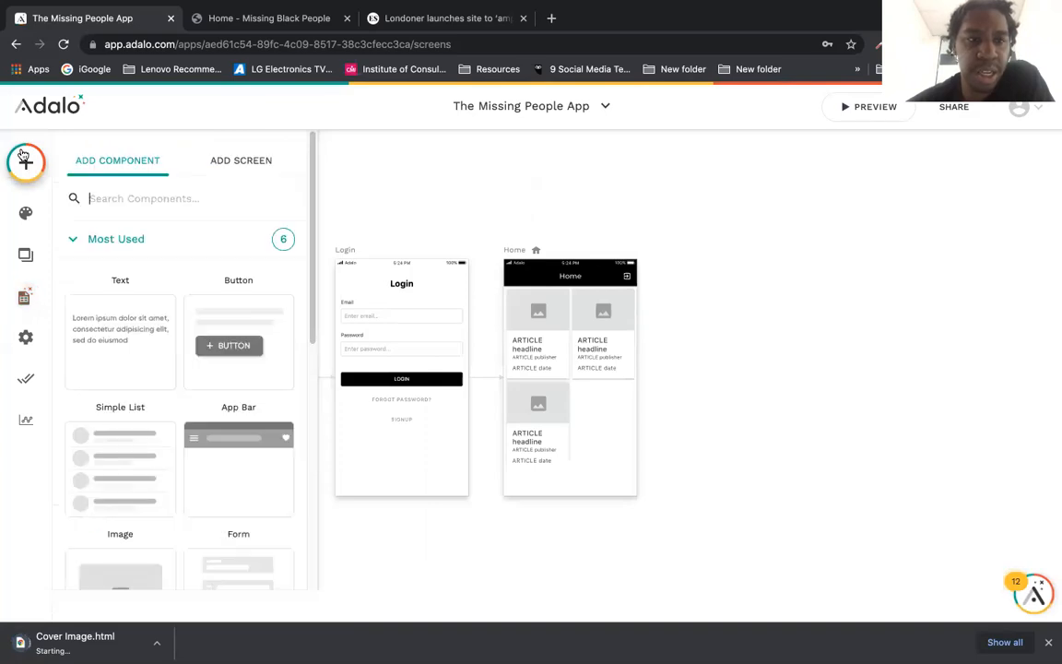
left_click(251, 164)
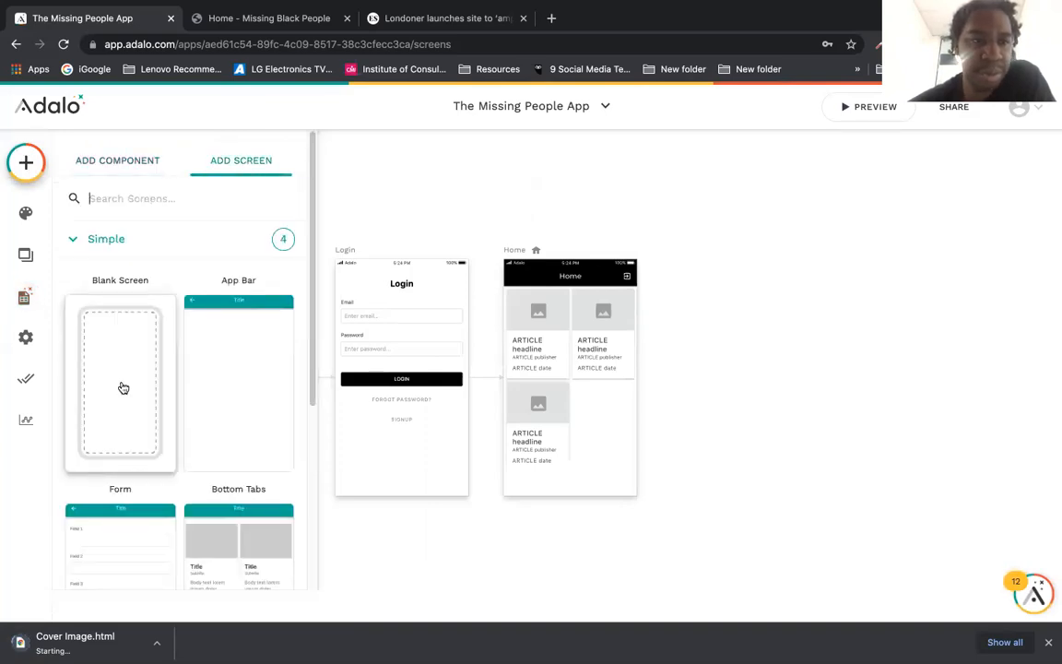
left_click(120, 386)
left_click(386, 360)
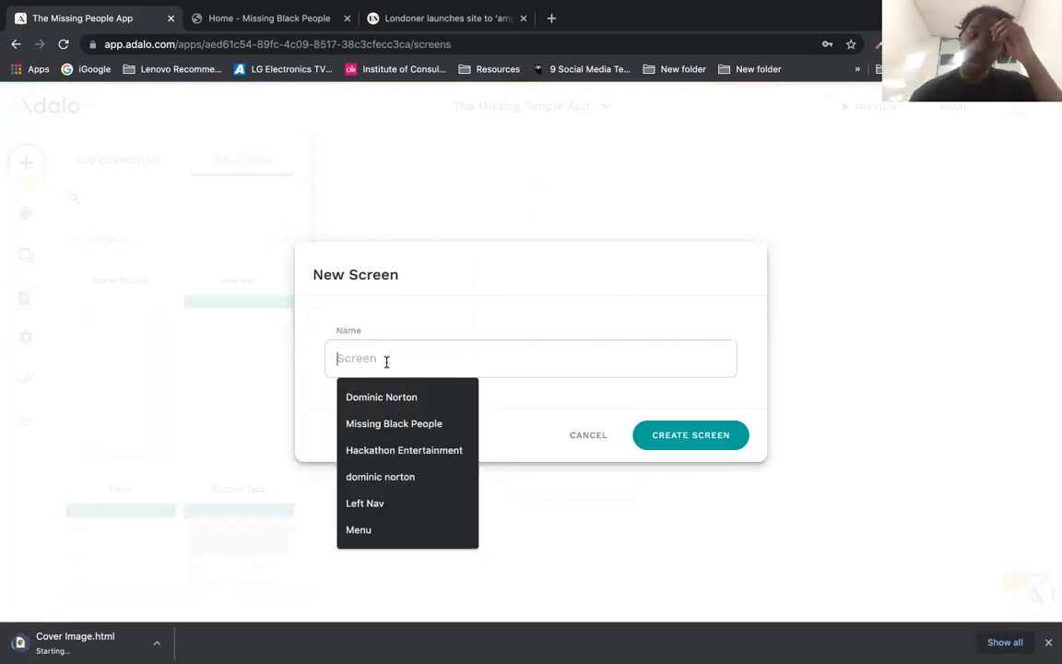
type("A")
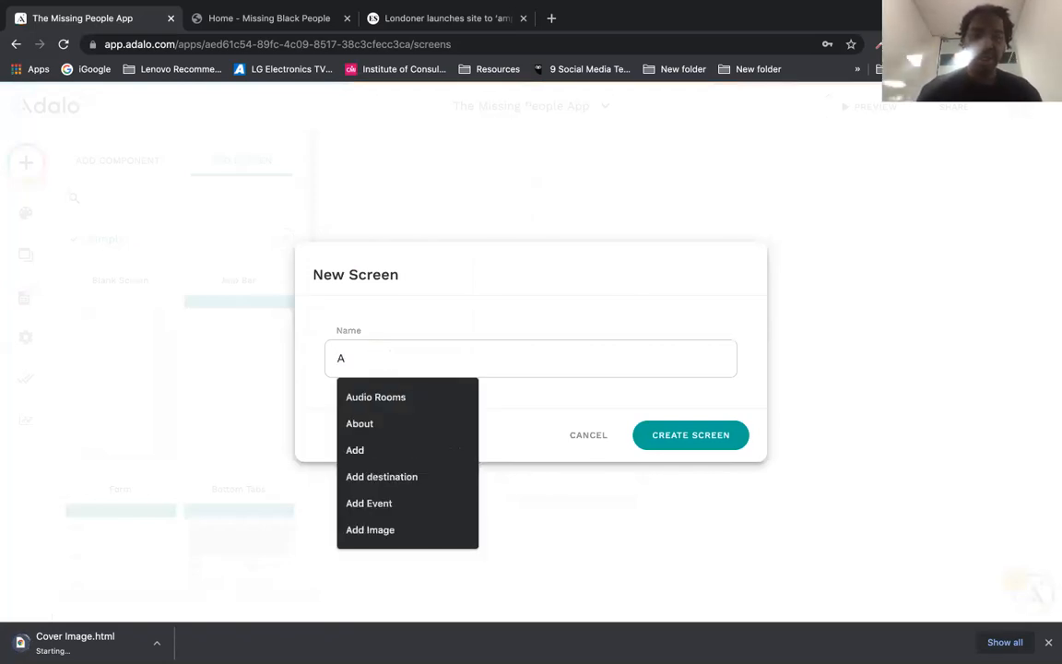
type("rticl")
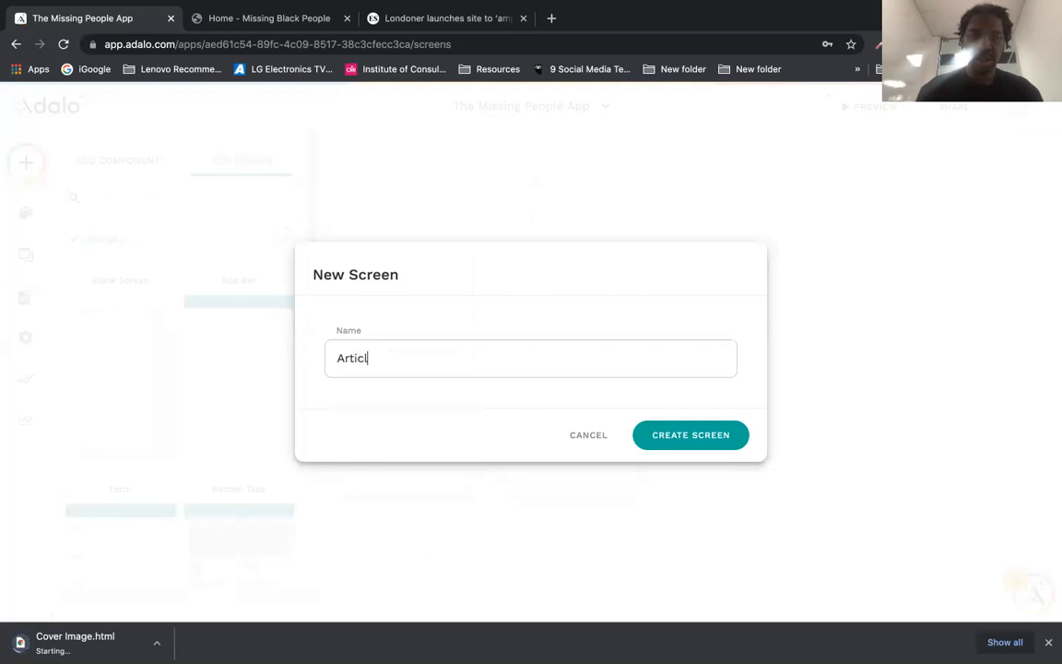
type("e Detail")
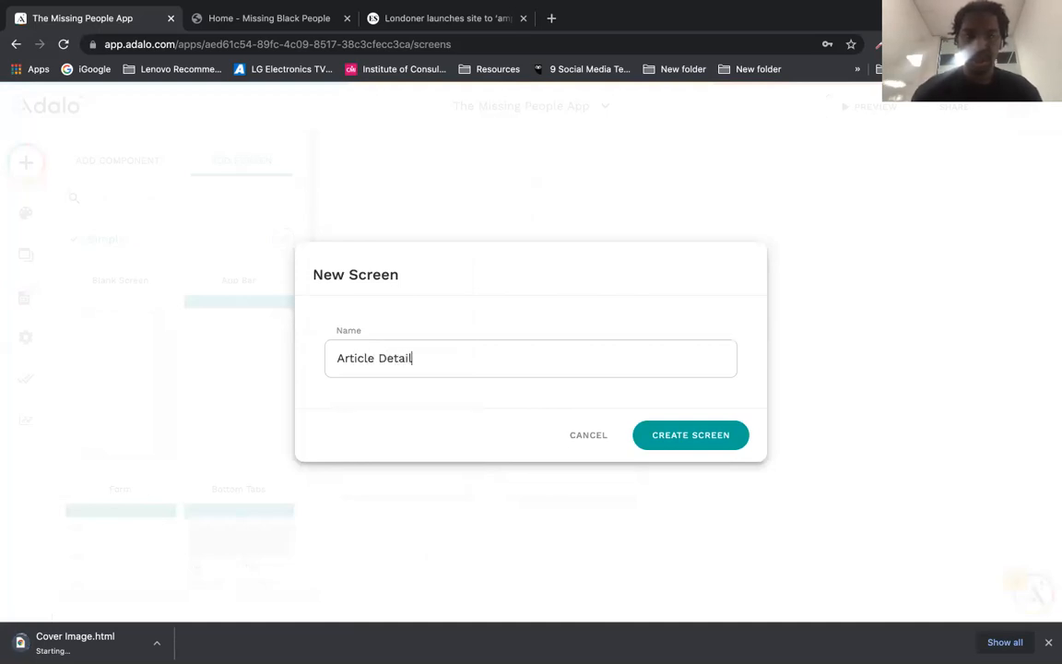
type("s")
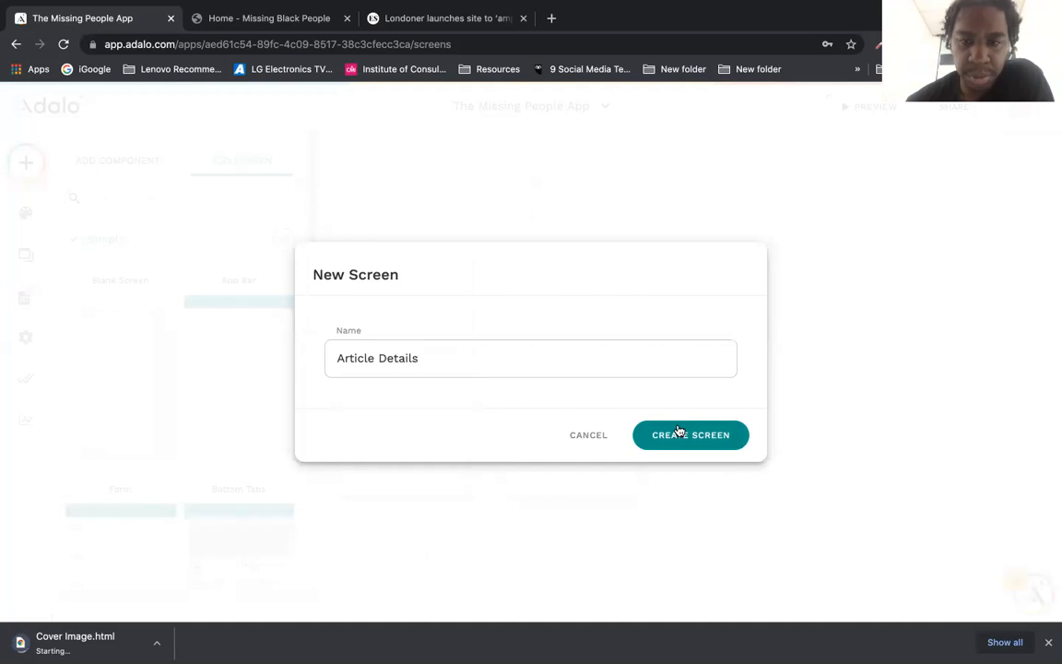
left_click(677, 434)
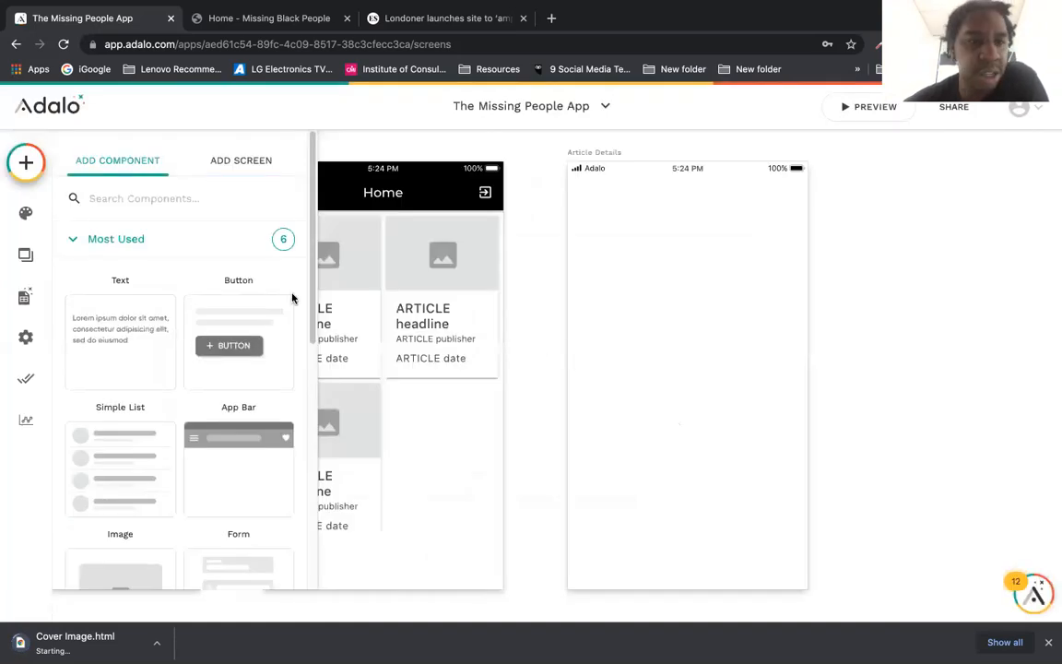
Step: Search the component list for an iframe or frame component, then clear the search
left_click(141, 197)
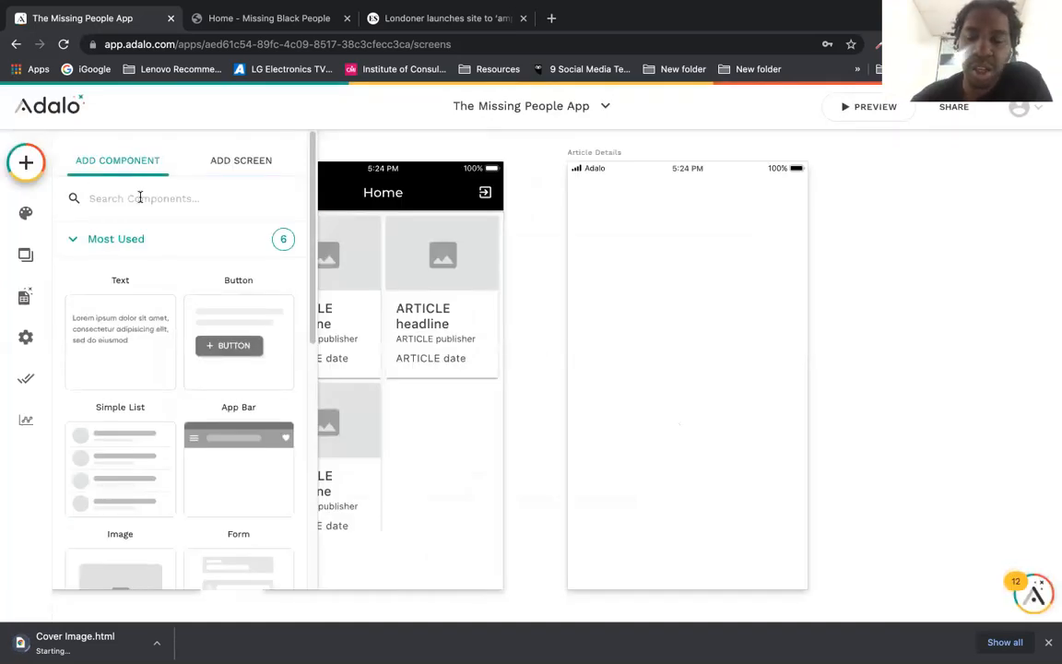
type("ifr")
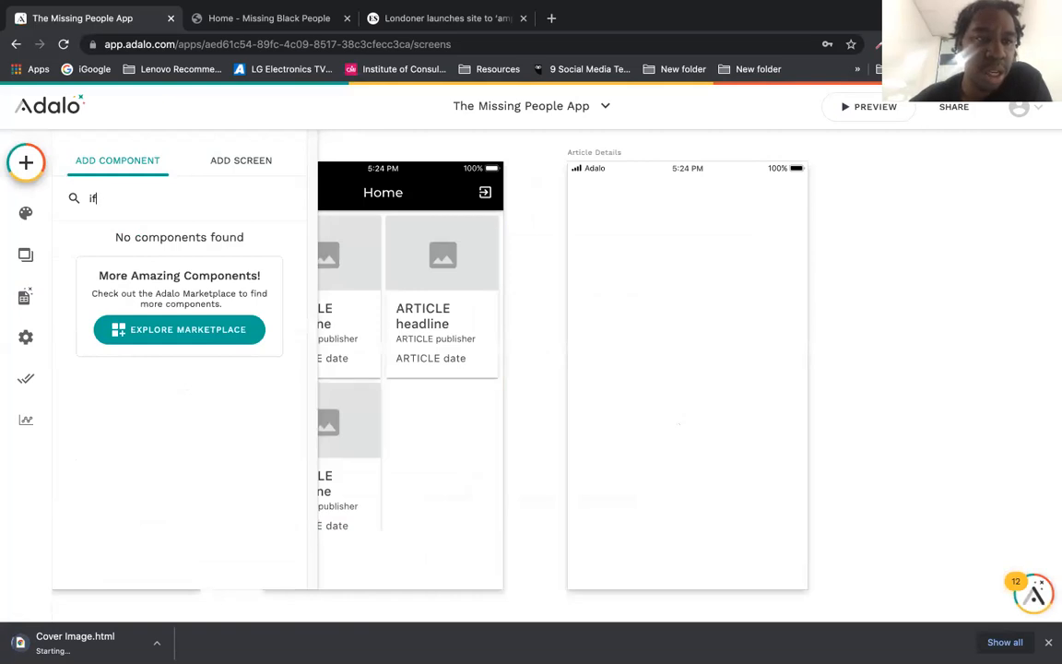
key("BackSpace")
key("BackSpace")
type("fra")
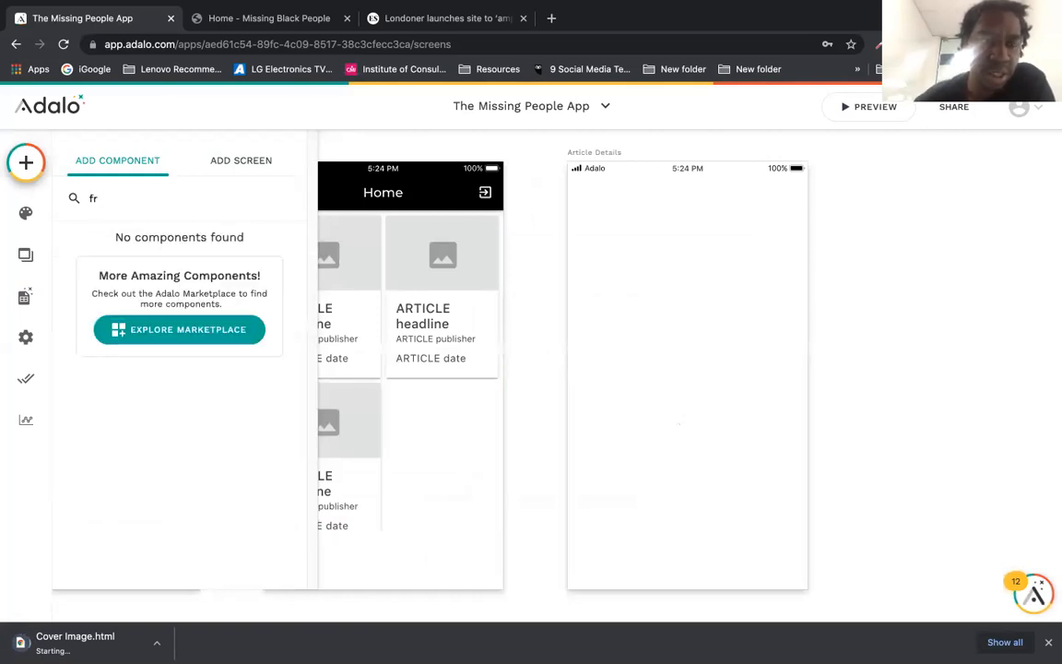
key("BackSpace")
key("BackSpace")
Step: Browse the component groups, collapsing Most Used and expanding Forms & Fields
left_click(72, 242)
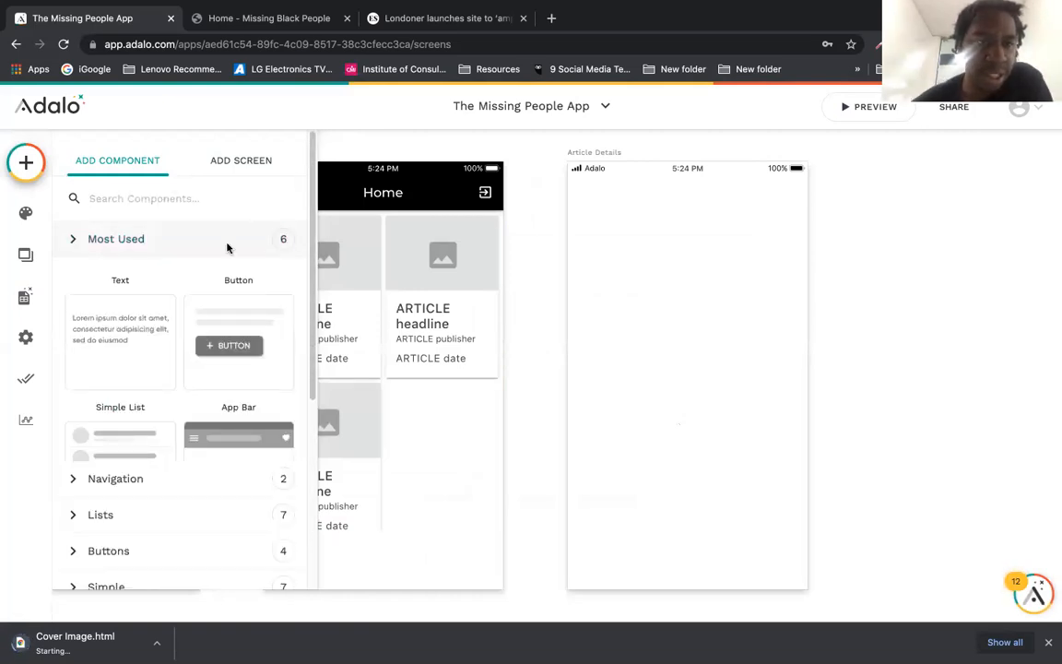
scroll(276, 443, "down", 2)
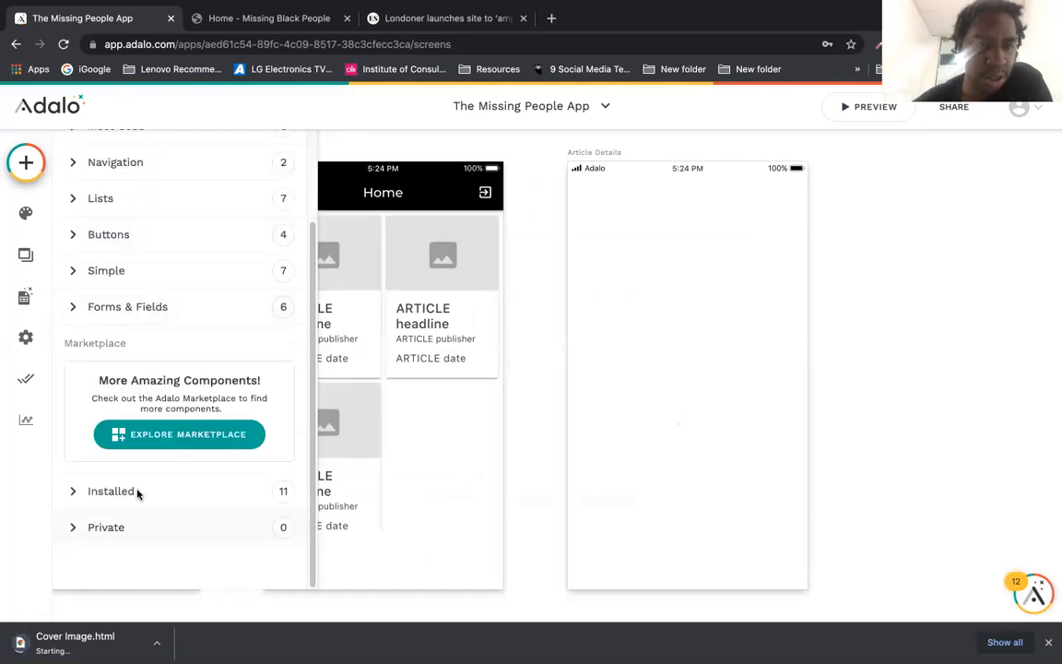
scroll(303, 301, "up", 2)
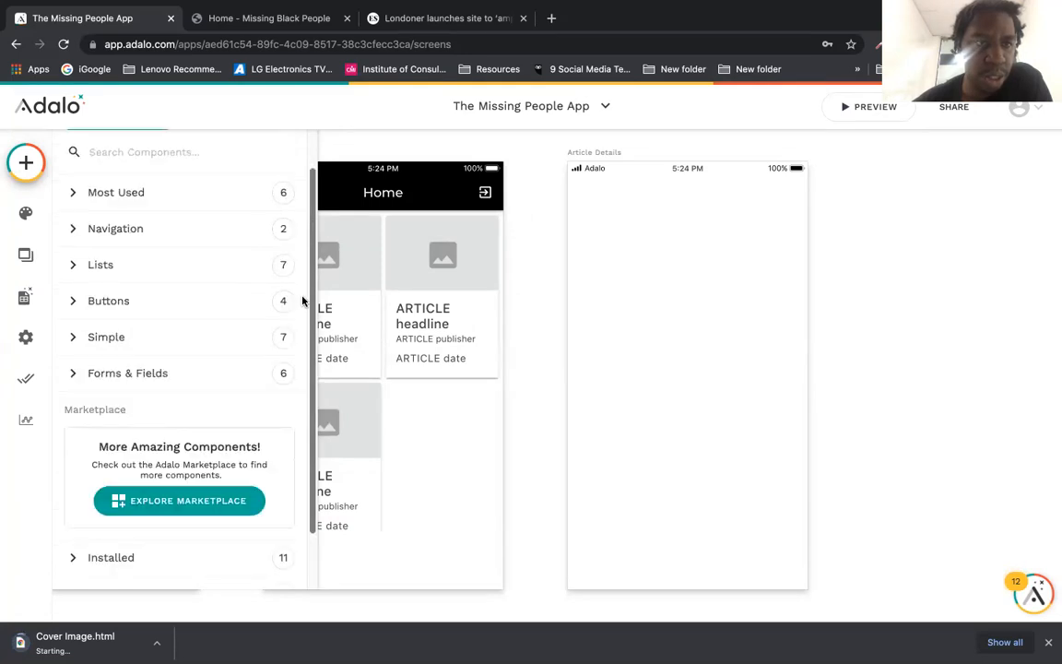
scroll(303, 301, "up", 1)
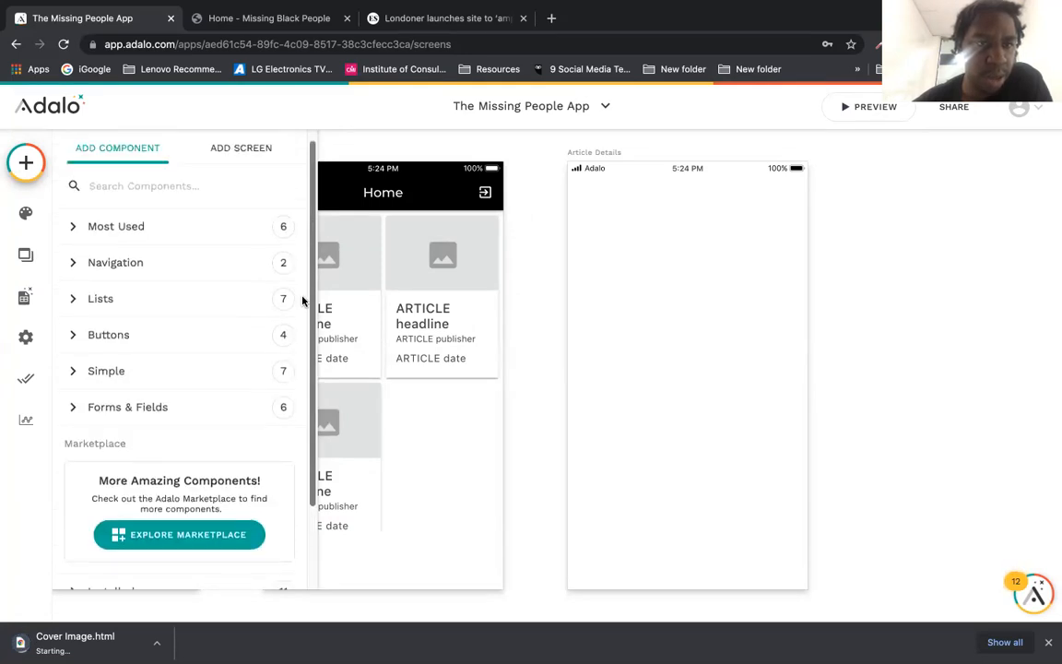
left_click(231, 147)
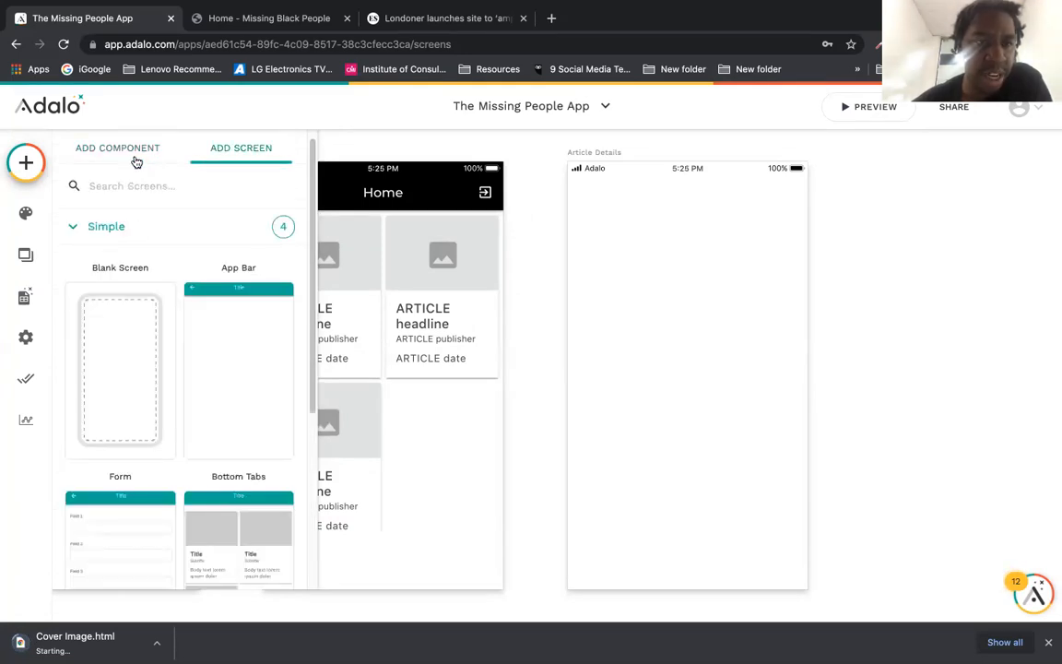
left_click(135, 158)
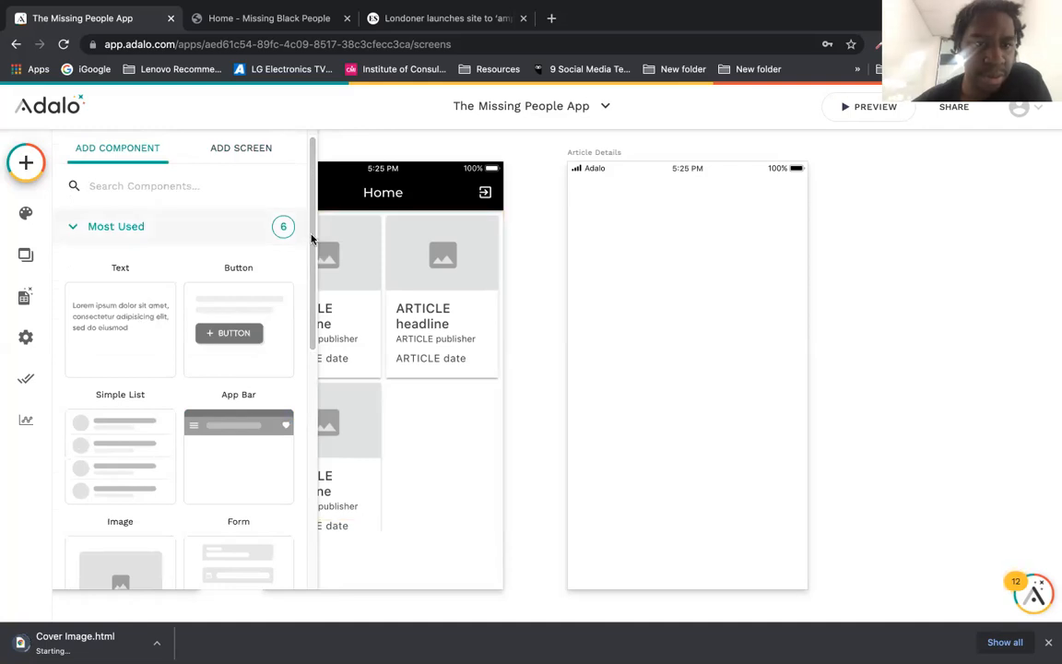
scroll(309, 392, "down", 8)
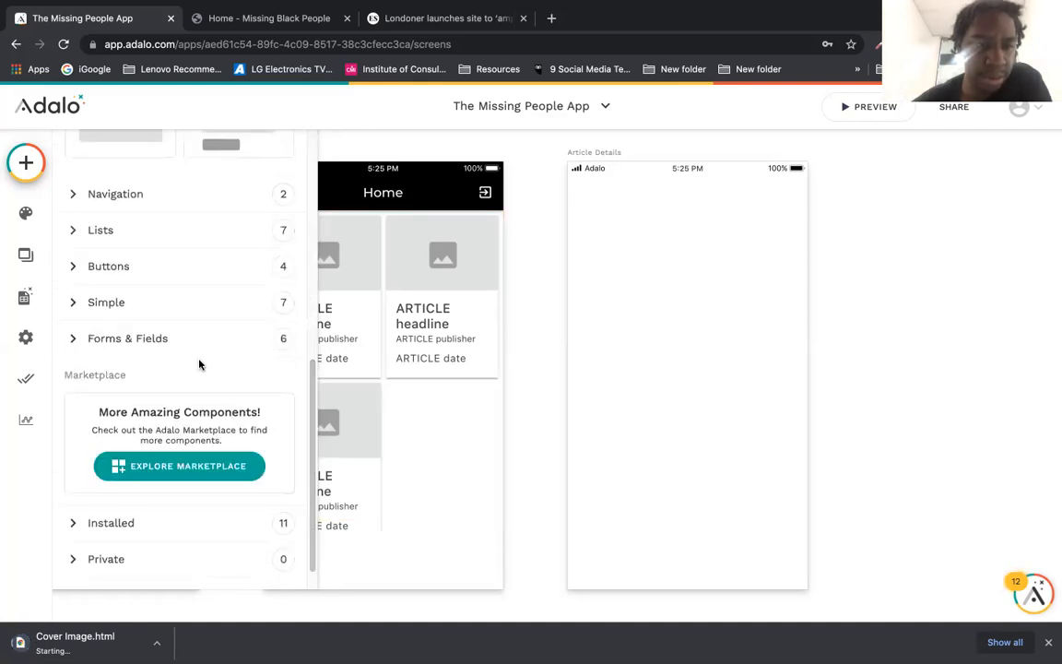
left_click(117, 339)
scroll(310, 442, "down", 4)
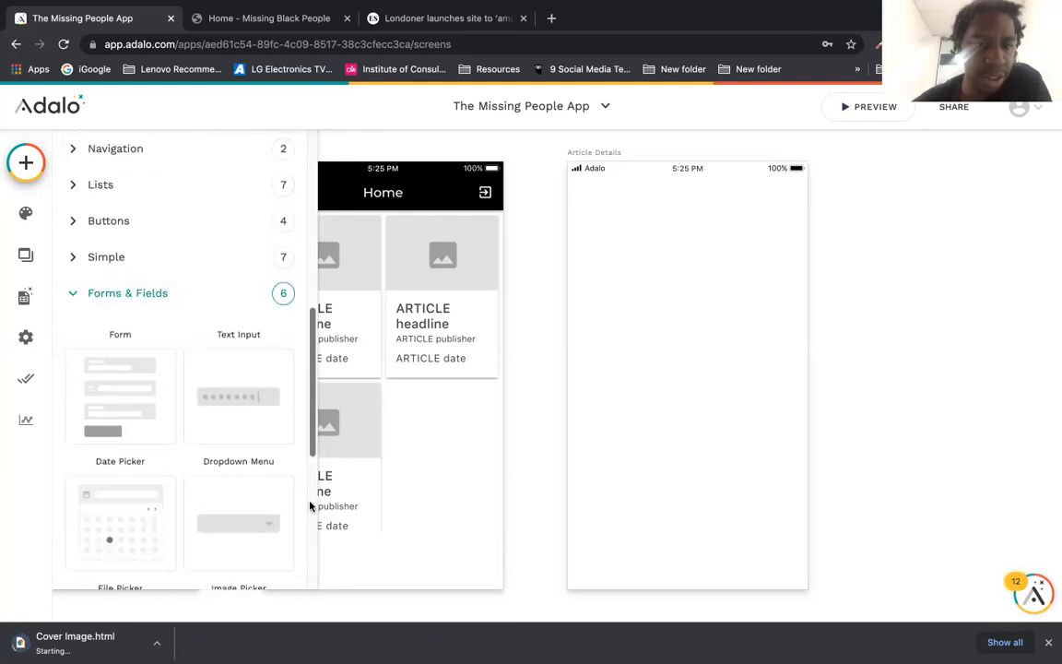
scroll(293, 368, "up", 2)
scroll(293, 369, "up", 3)
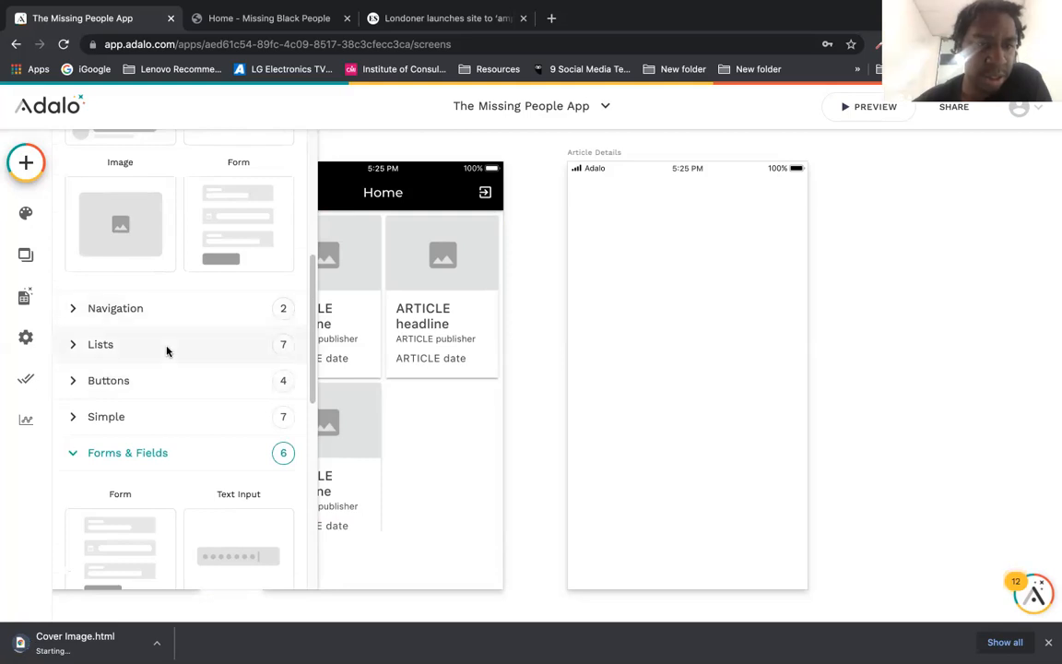
left_click_drag(312, 353, 290, 552)
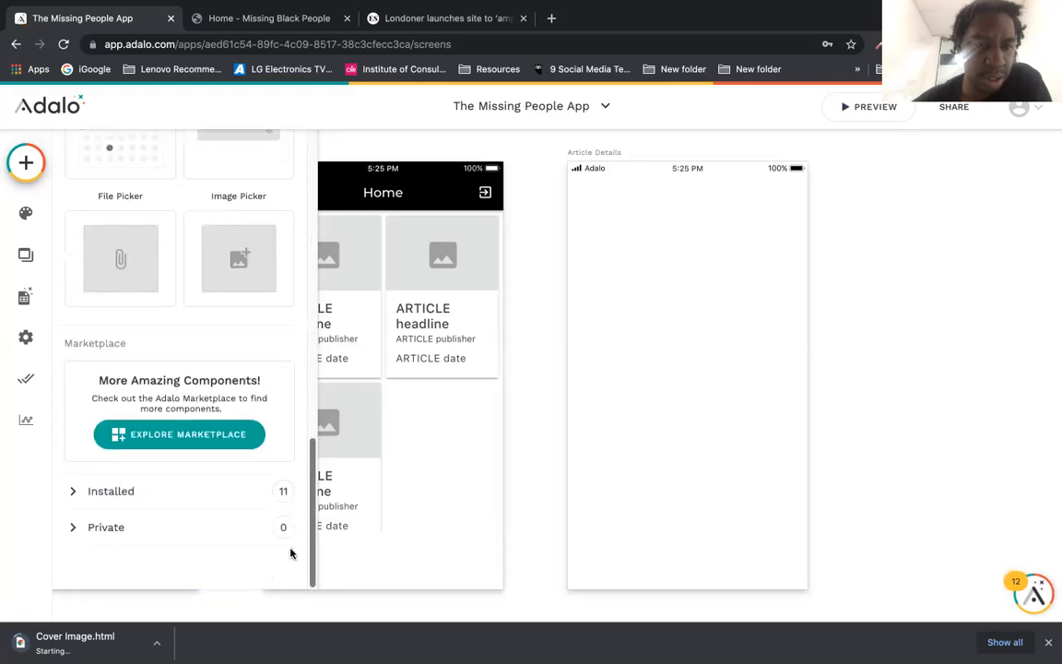
Step: Pick the Web View component from the Simple components group
left_click(66, 495)
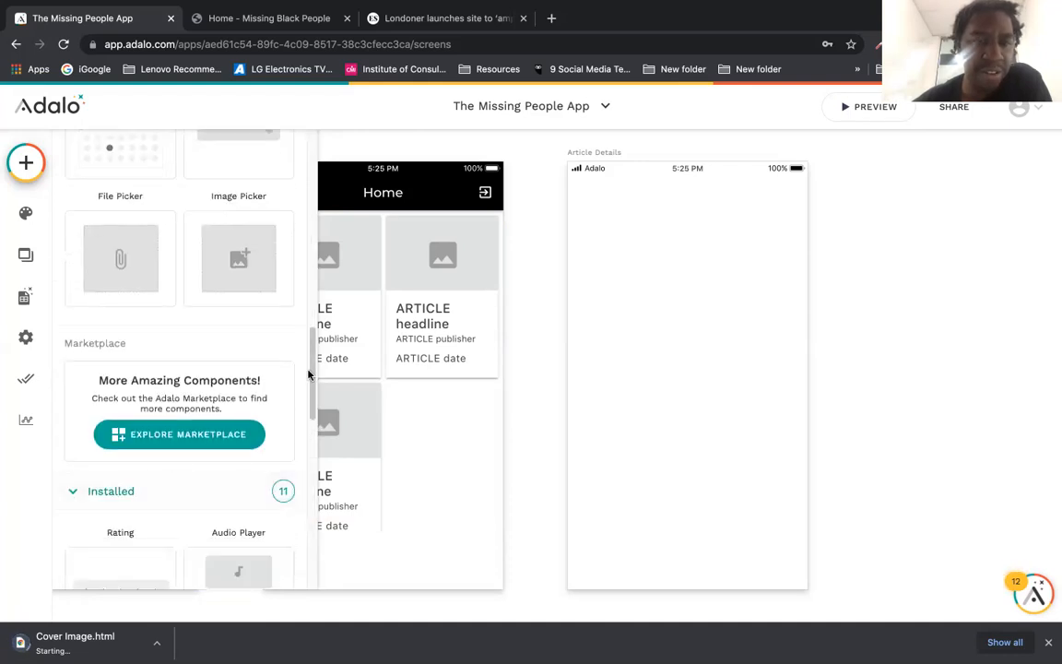
left_click_drag(308, 374, 282, 279)
left_click(241, 311)
scroll(280, 296, "down", 5)
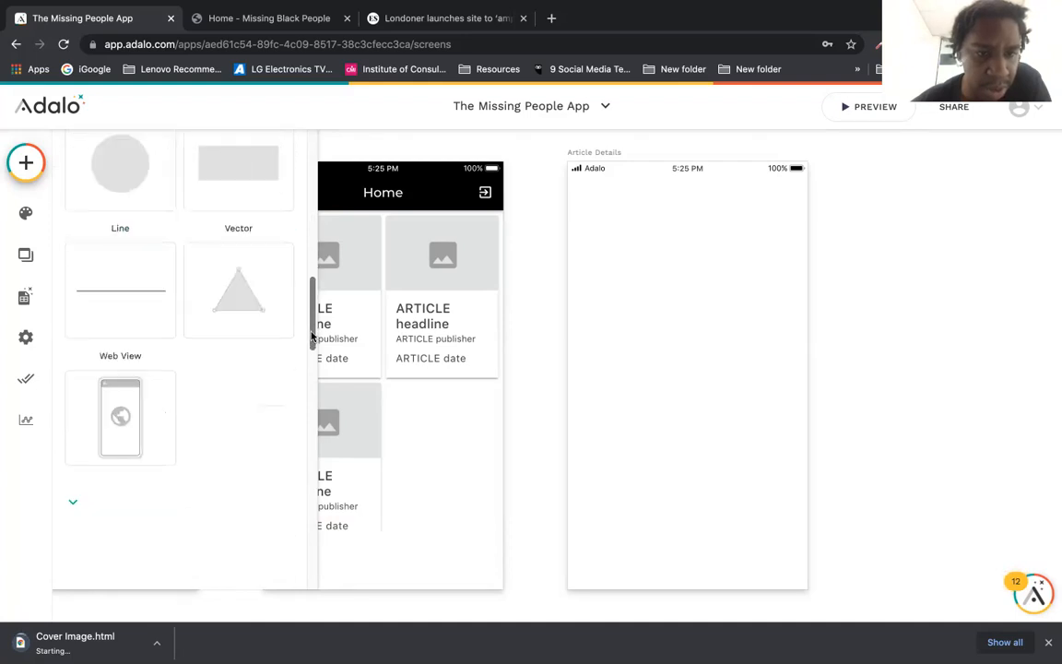
left_click(125, 419)
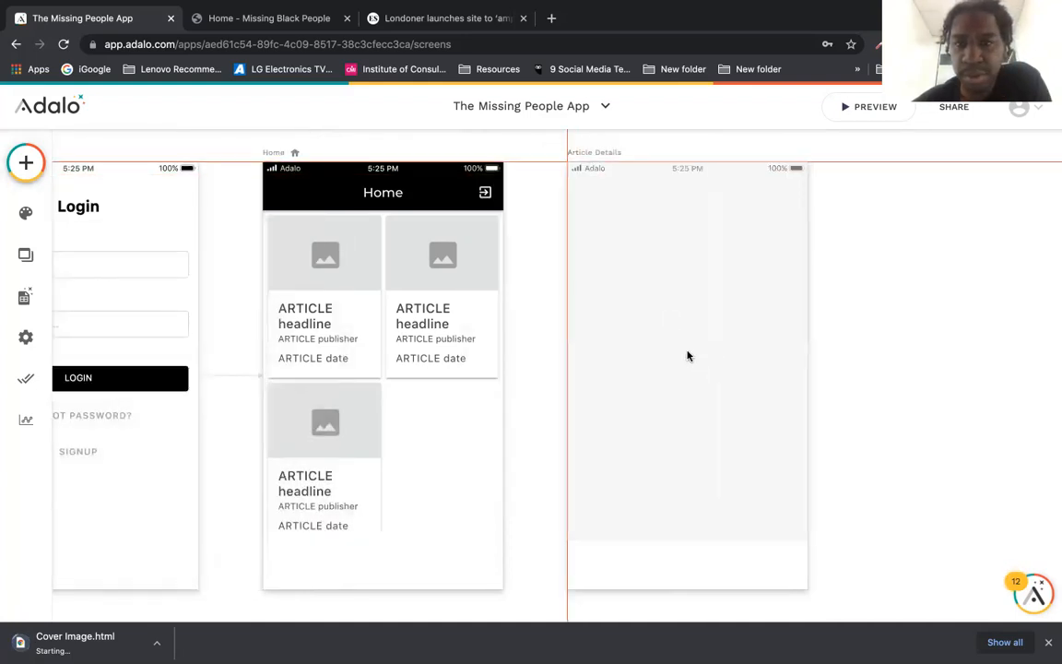
Step: Drop the Web View onto Article Details and stretch it down to the screen bottom
left_click(687, 356)
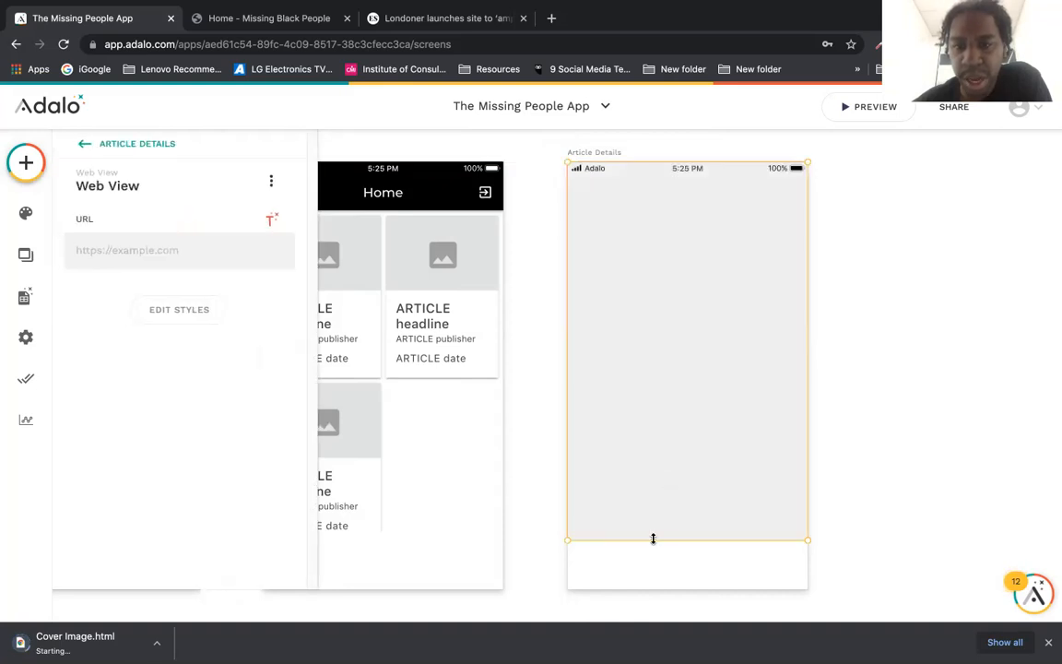
left_click_drag(654, 540, 653, 587)
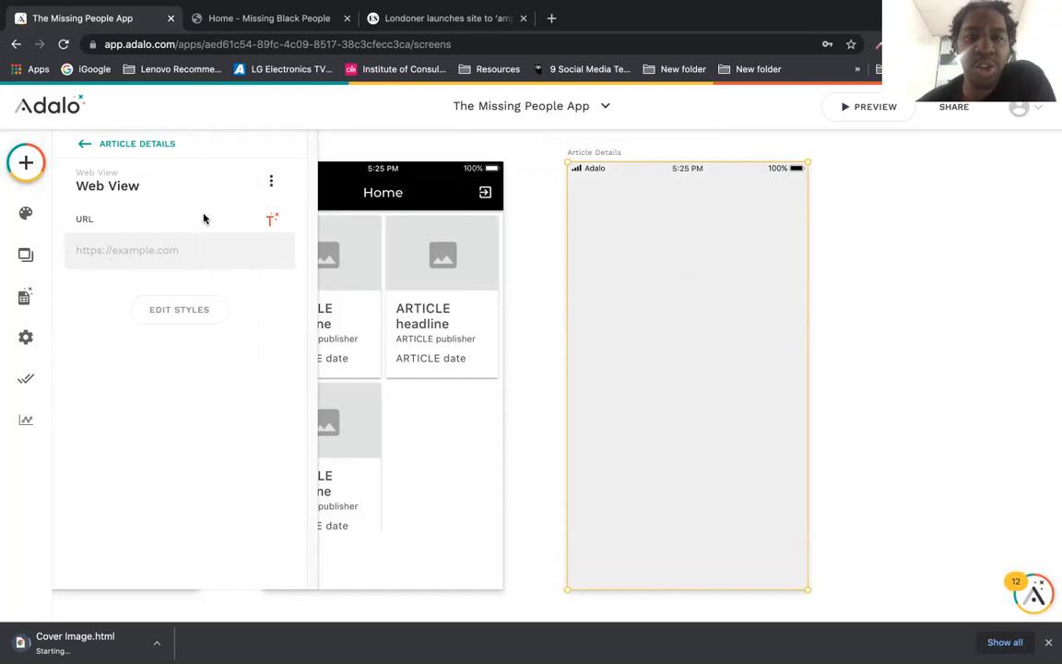
left_click(524, 211)
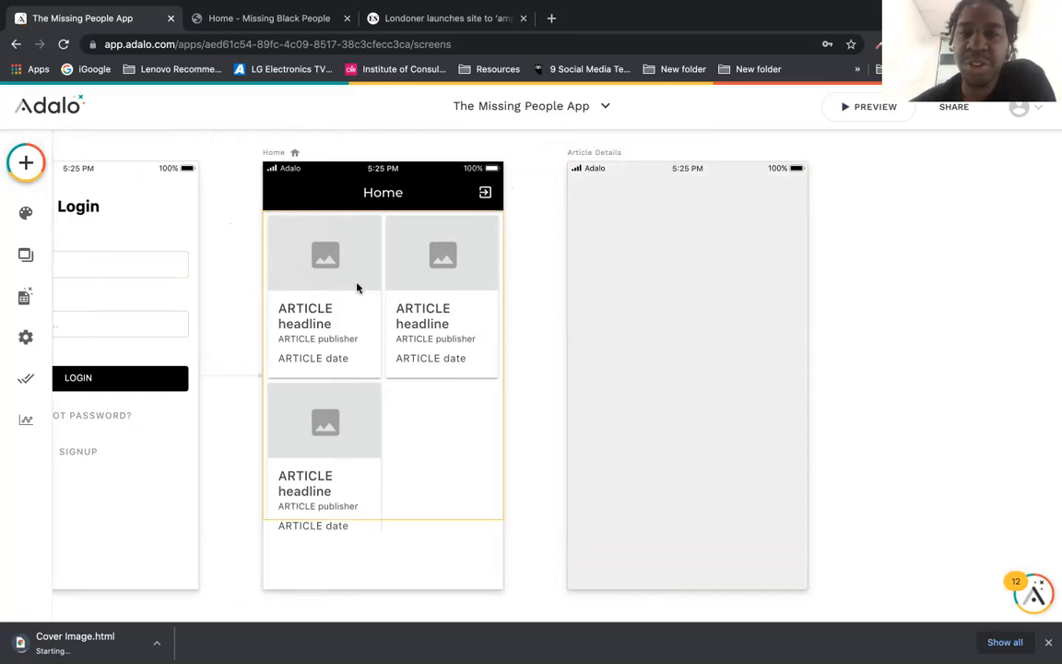
Step: Add a Text property named URL to the ARTICLES collection
left_click(25, 296)
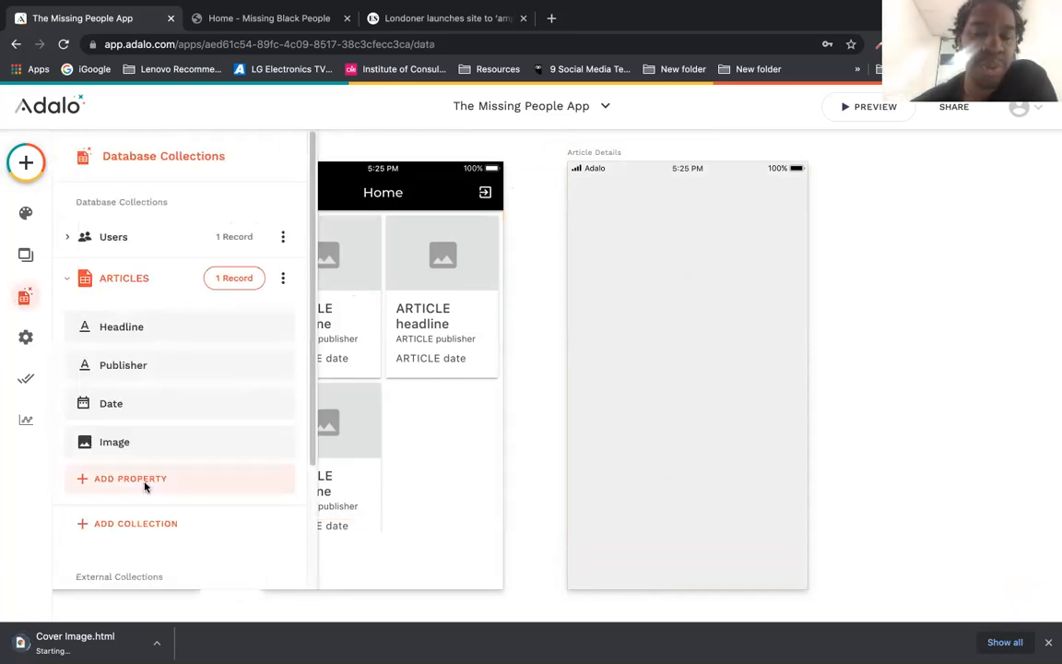
left_click(144, 481)
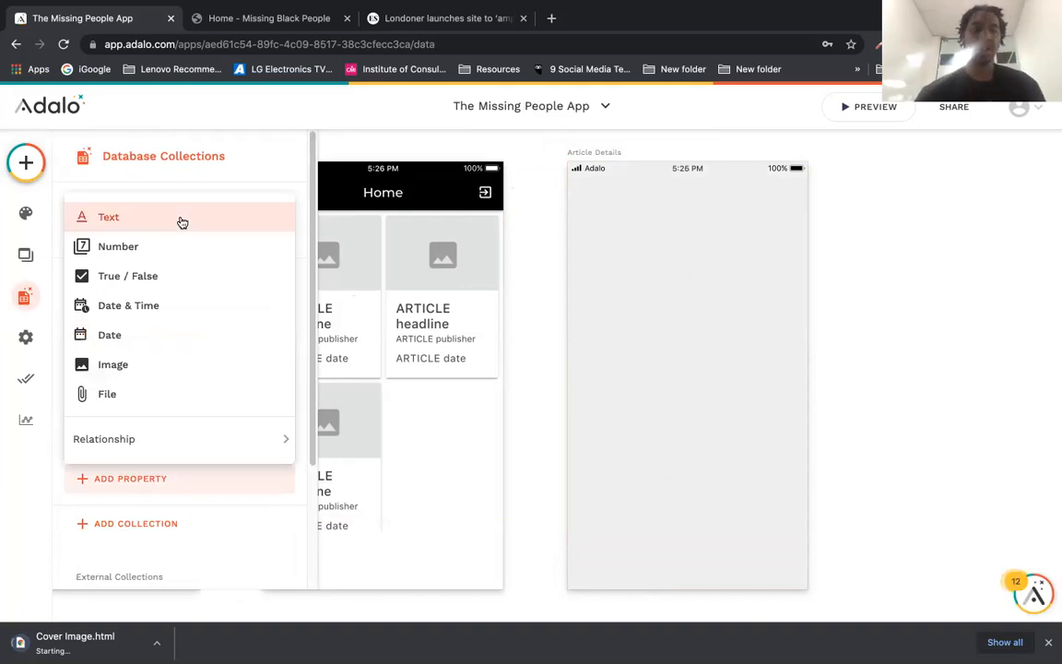
left_click(183, 220)
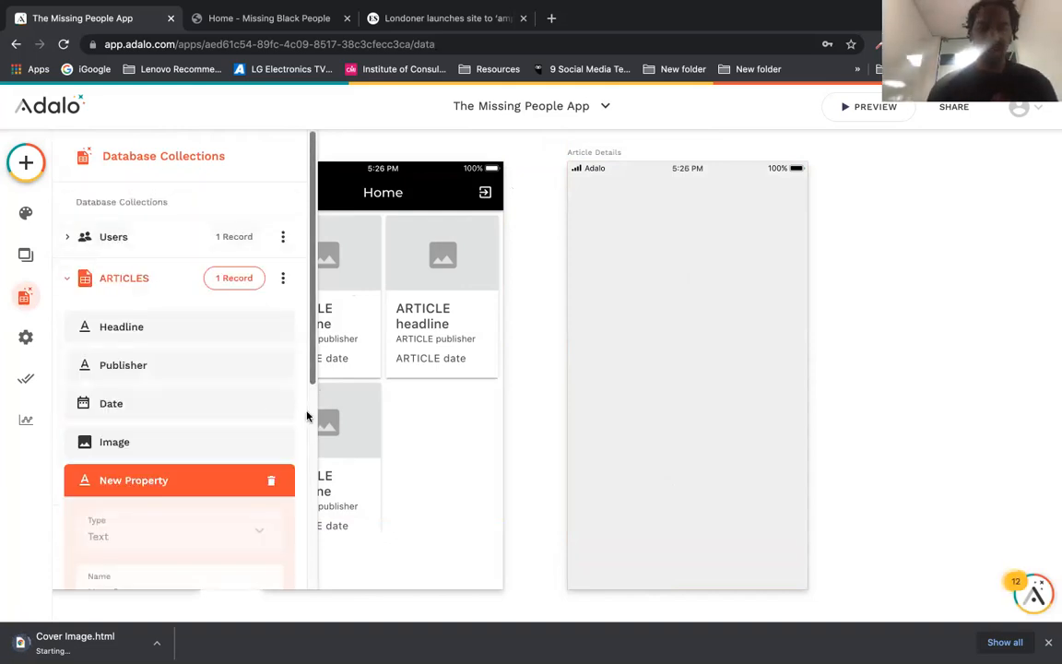
scroll(306, 422, "down", 2)
left_click_drag(154, 483, 89, 479)
type("URL")
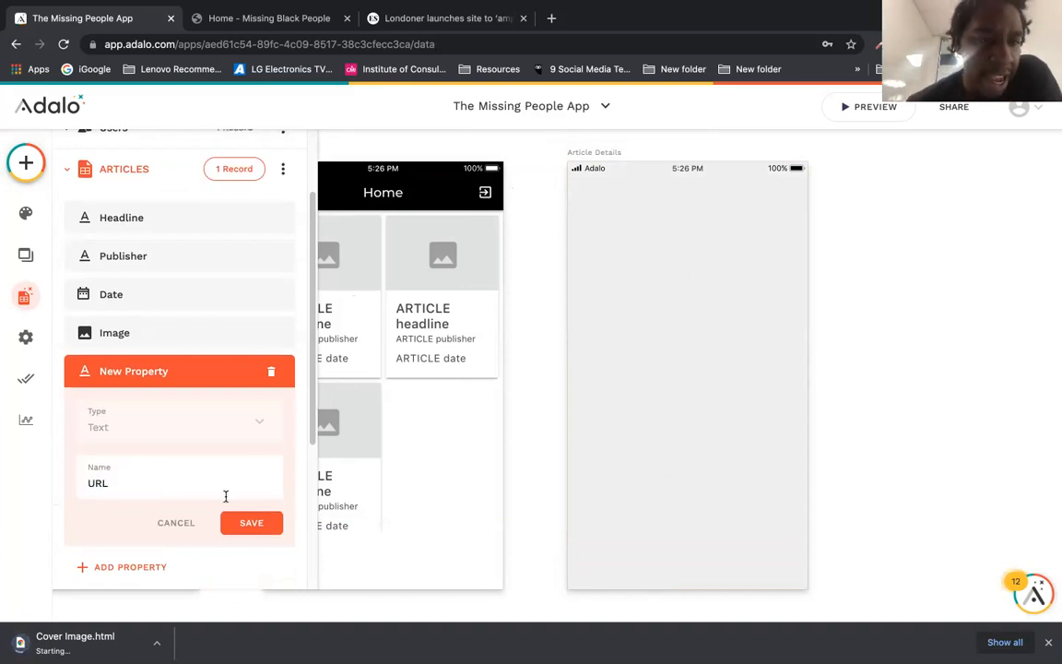
left_click(243, 524)
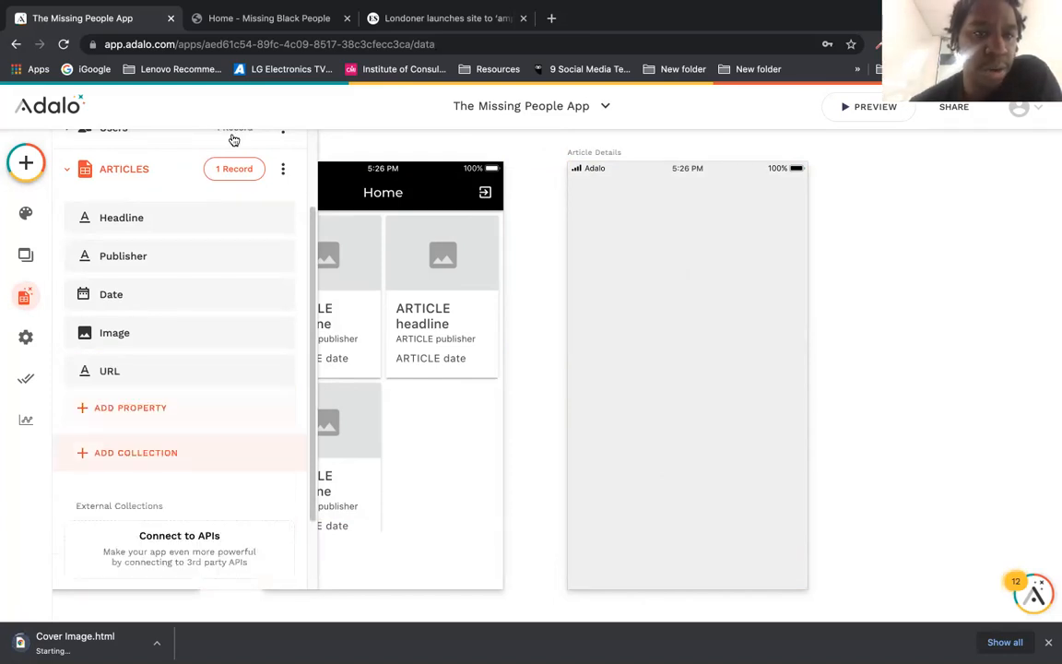
Step: Paste the Evening Standard article's web address into its record's URL field and save
left_click(234, 169)
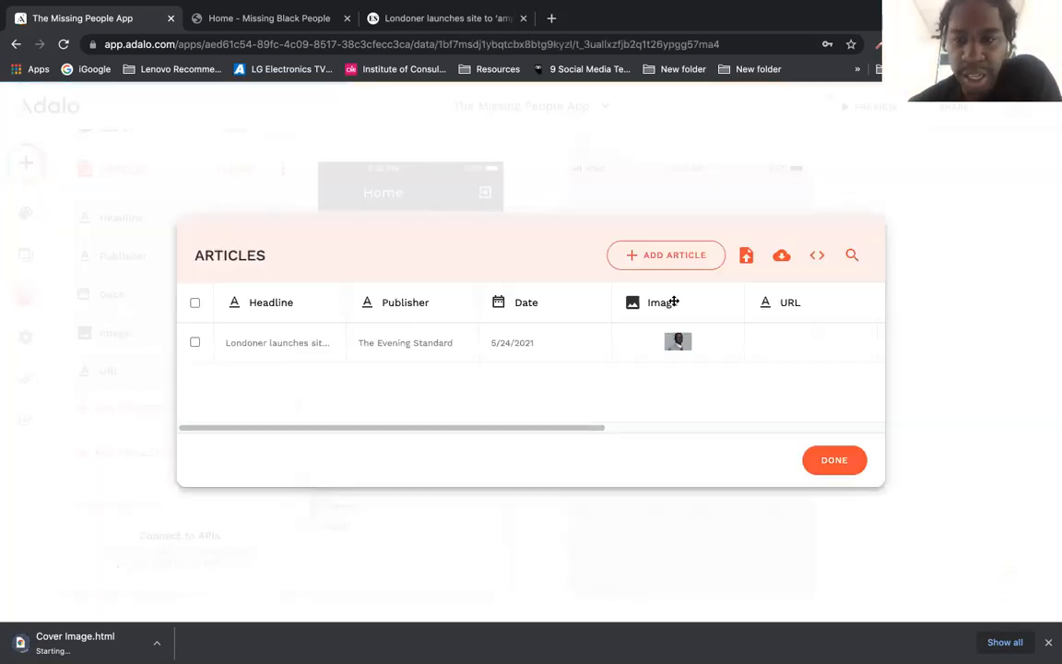
left_click(785, 354)
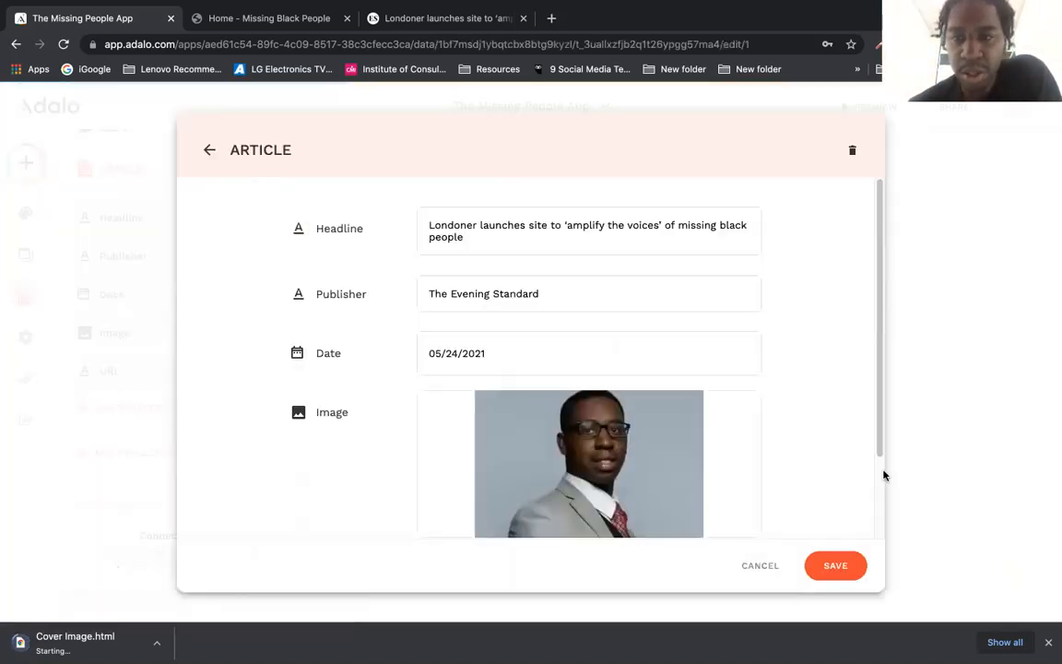
scroll(868, 482, "down", 2)
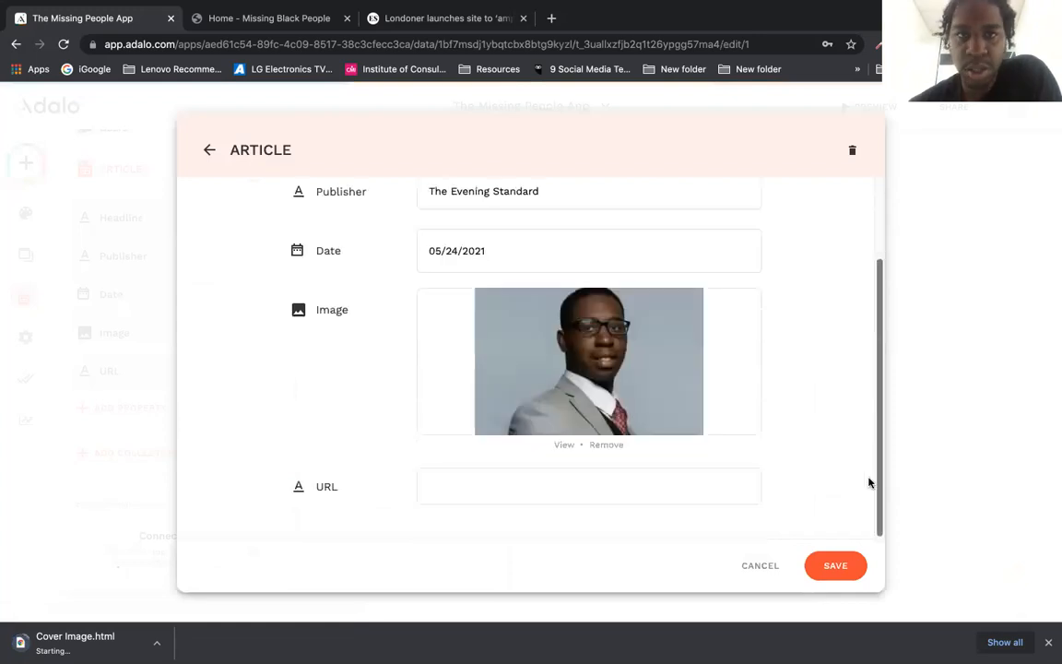
left_click(374, 18)
left_click(270, 44)
key("ctrl+c")
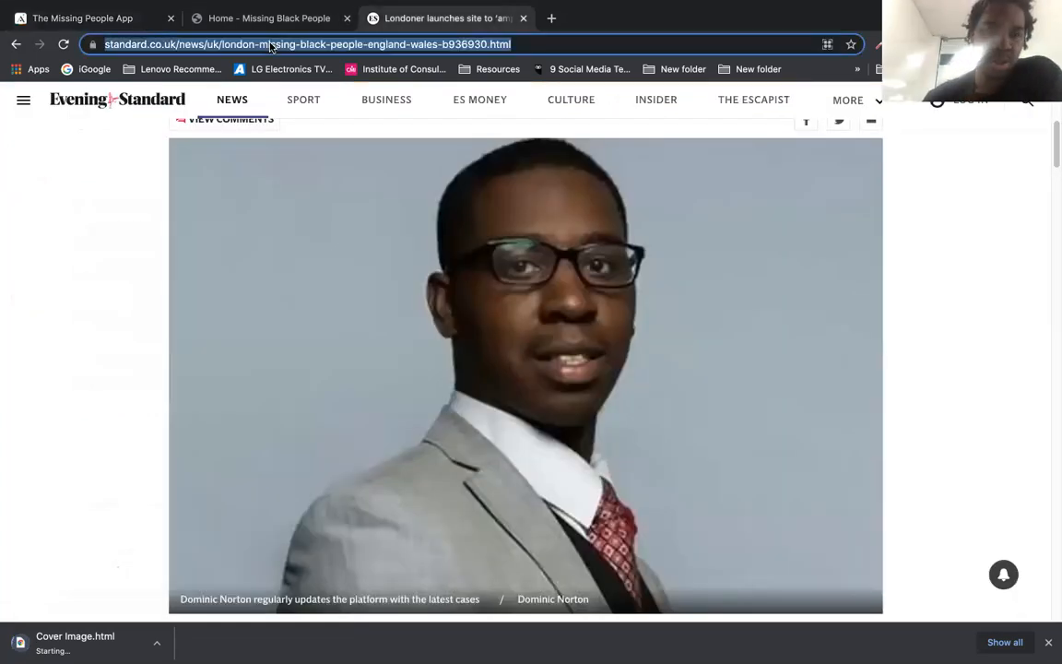
left_click(120, 19)
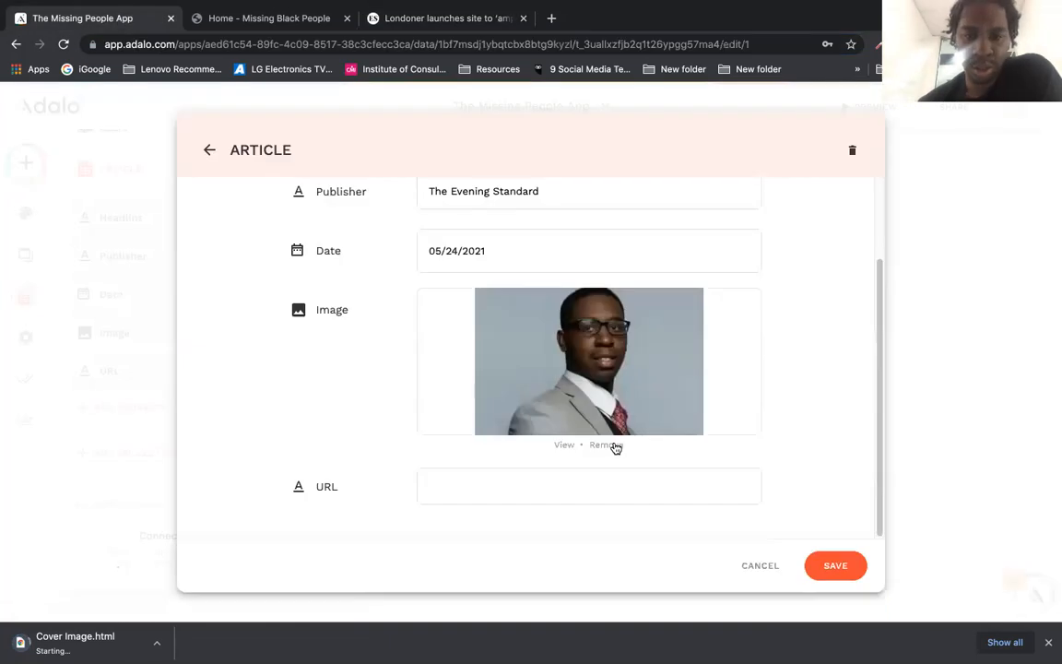
left_click(591, 476)
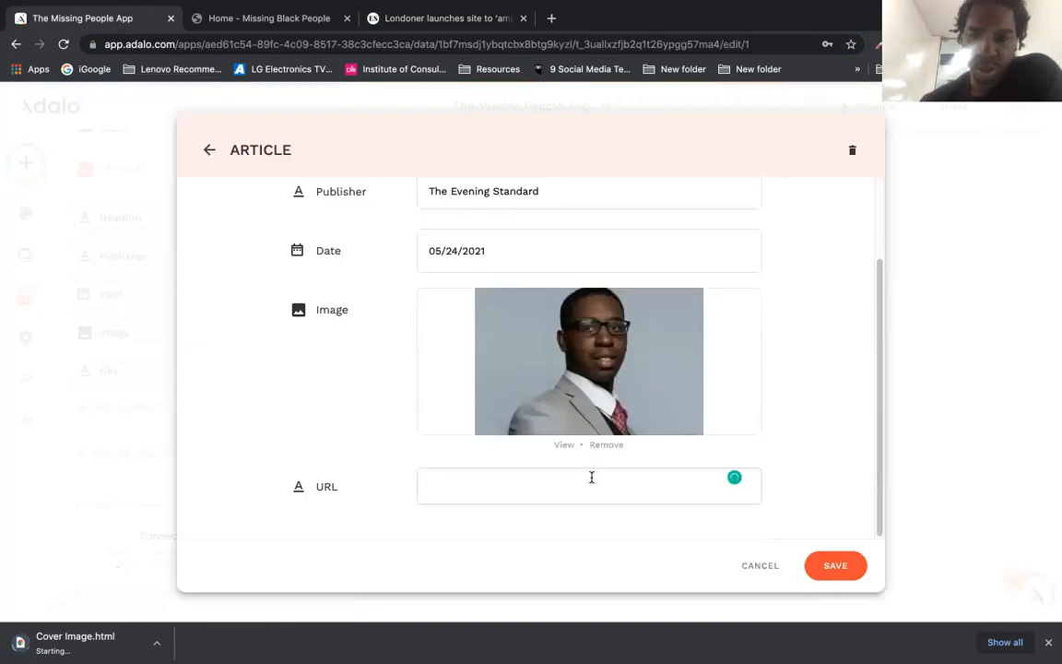
key("ctrl+v")
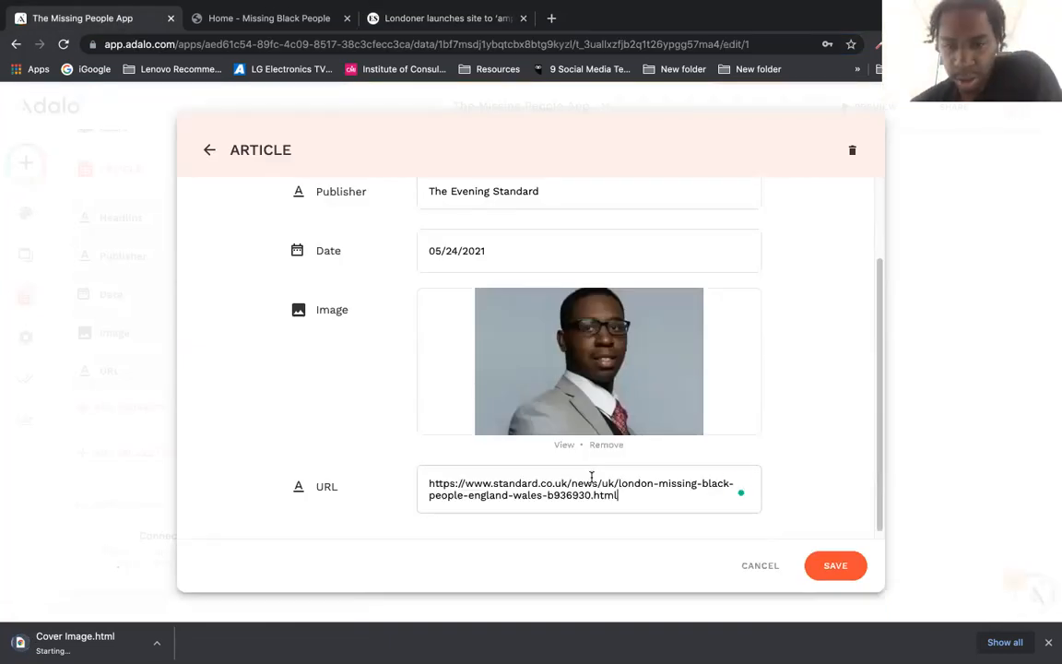
left_click(839, 566)
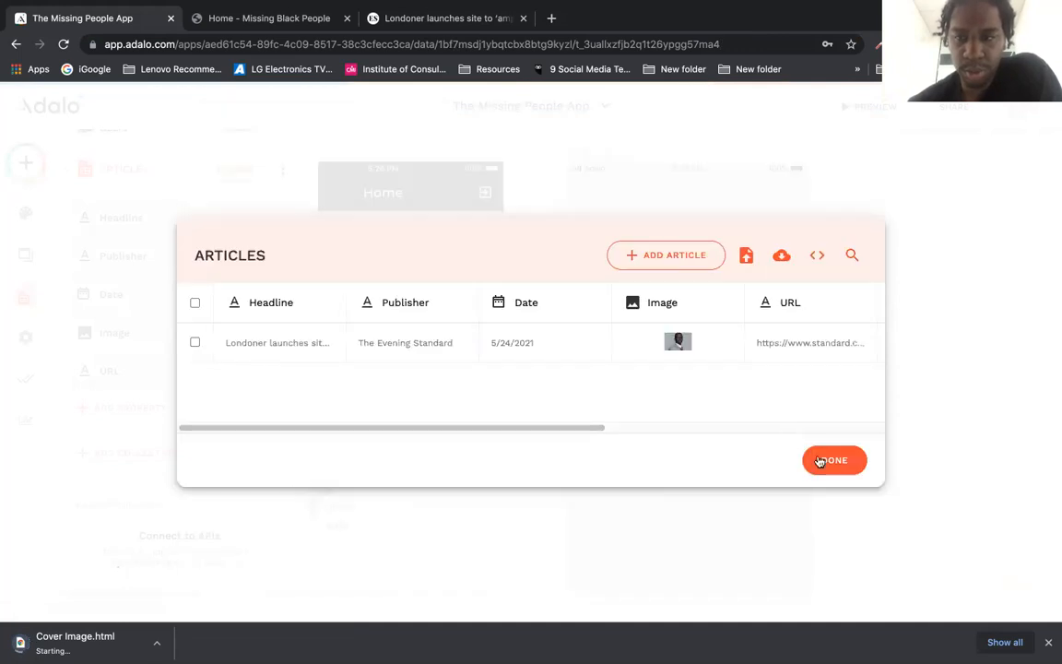
left_click(819, 461)
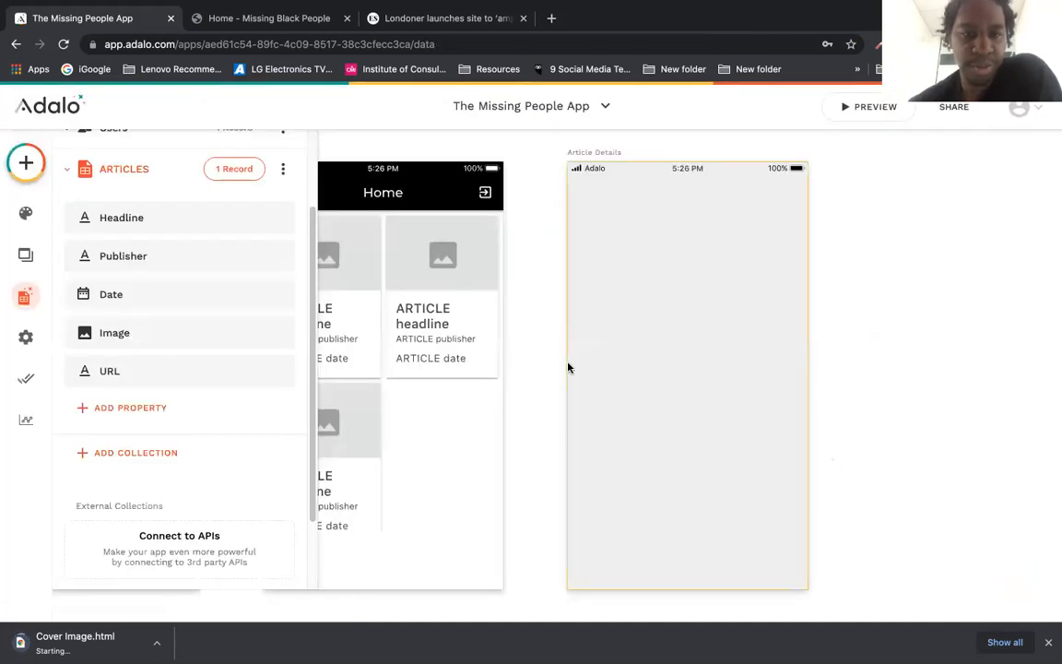
Step: Add a click action on the Home article list that links to Article Details
left_click(347, 269)
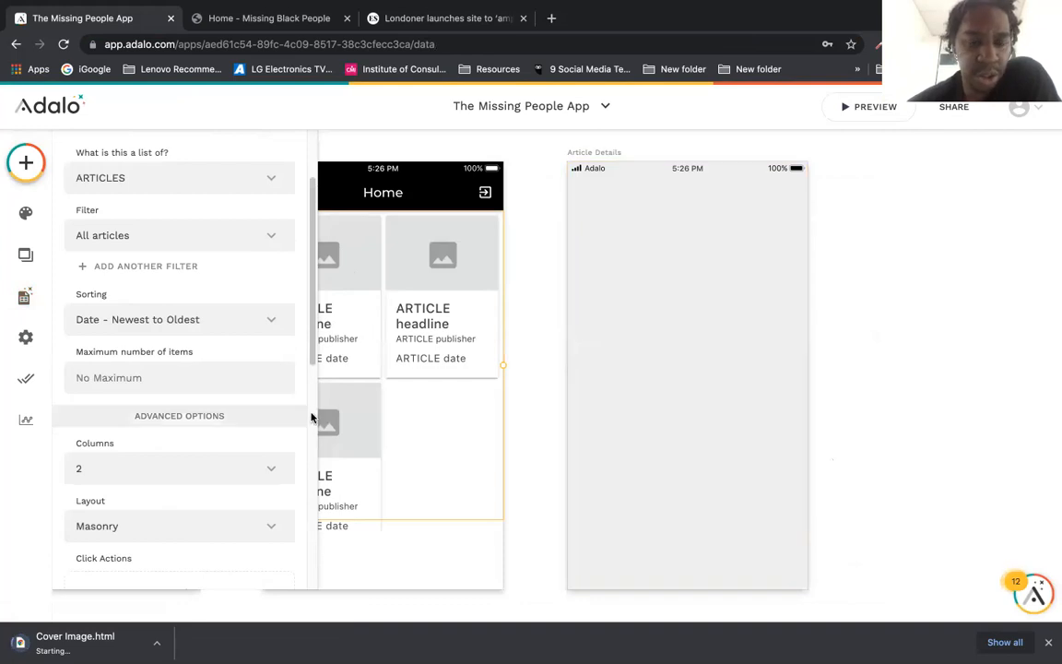
scroll(311, 418, "down", 5)
scroll(311, 433, "down", 2)
scroll(291, 328, "up", 4)
scroll(292, 313, "up", 2)
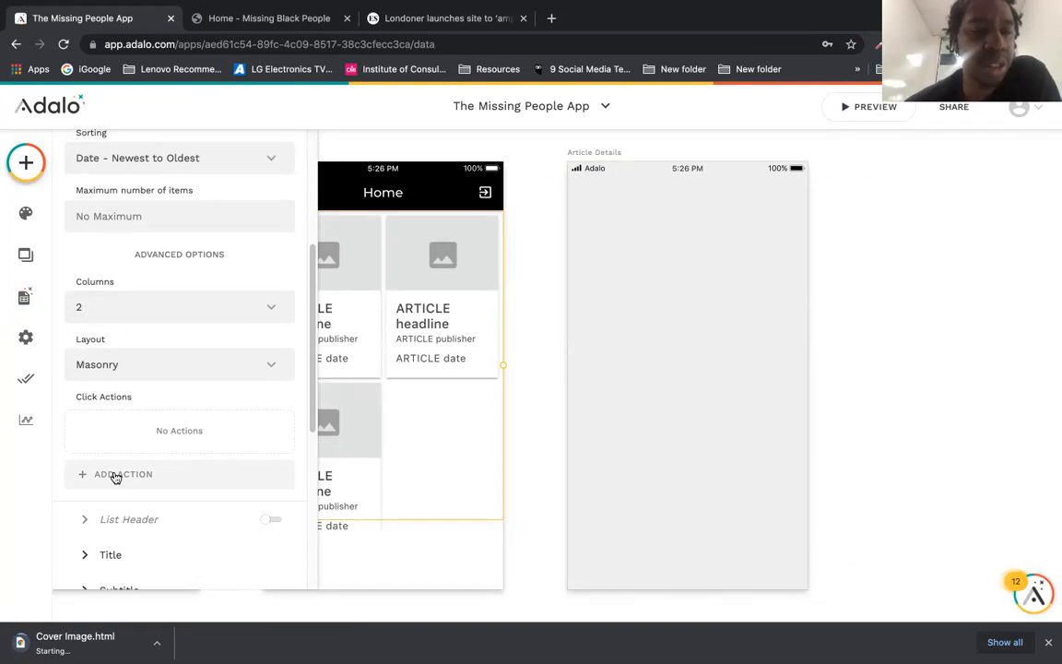
left_click(115, 474)
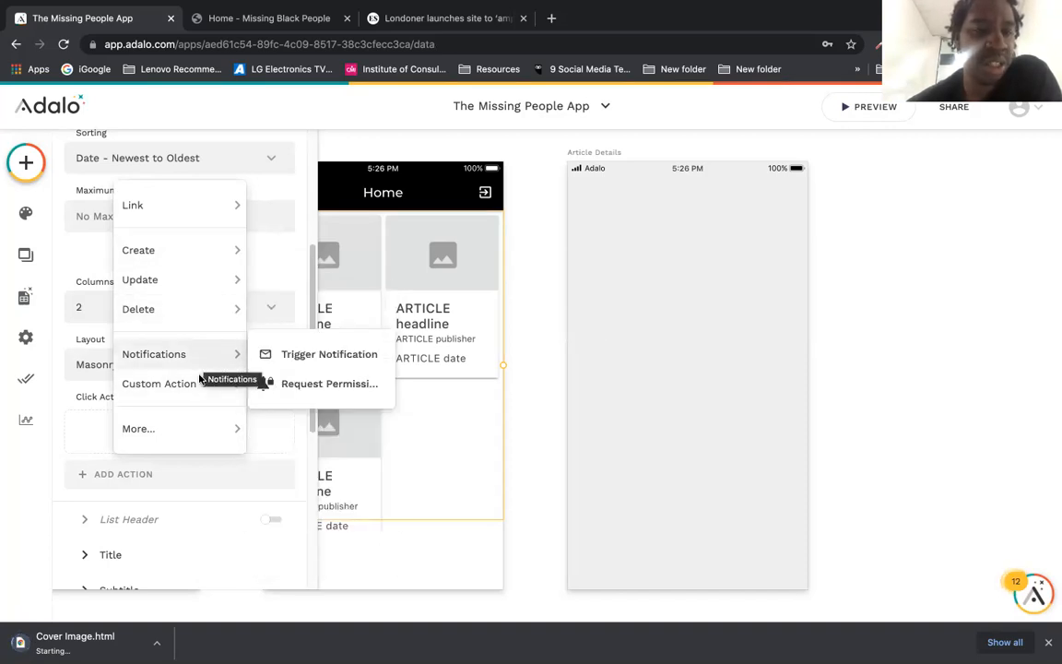
mouse_move(184, 431)
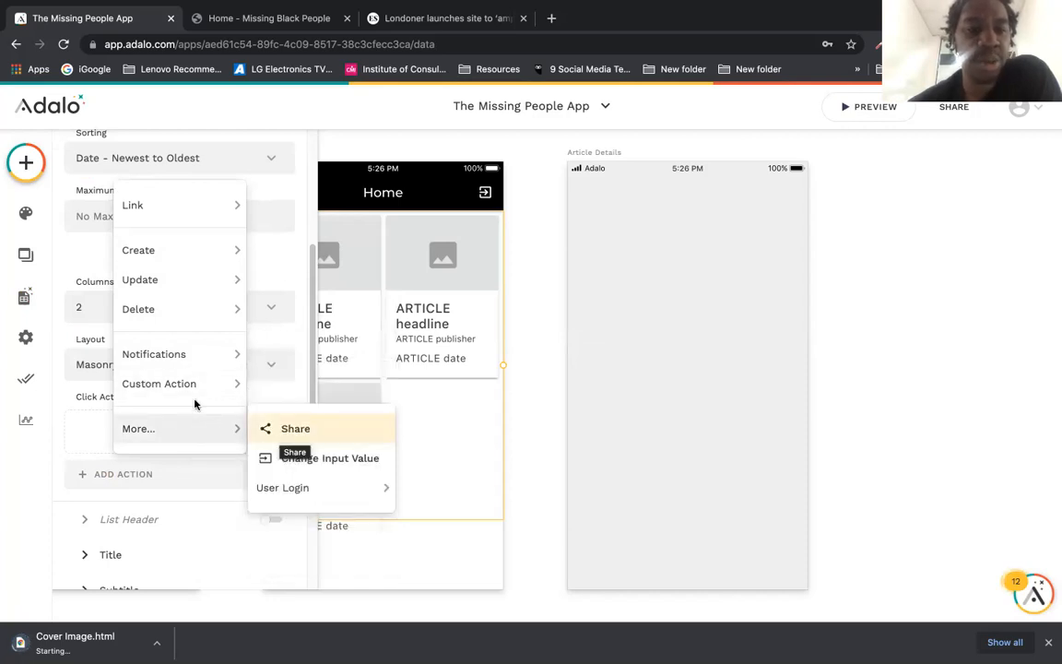
mouse_move(213, 206)
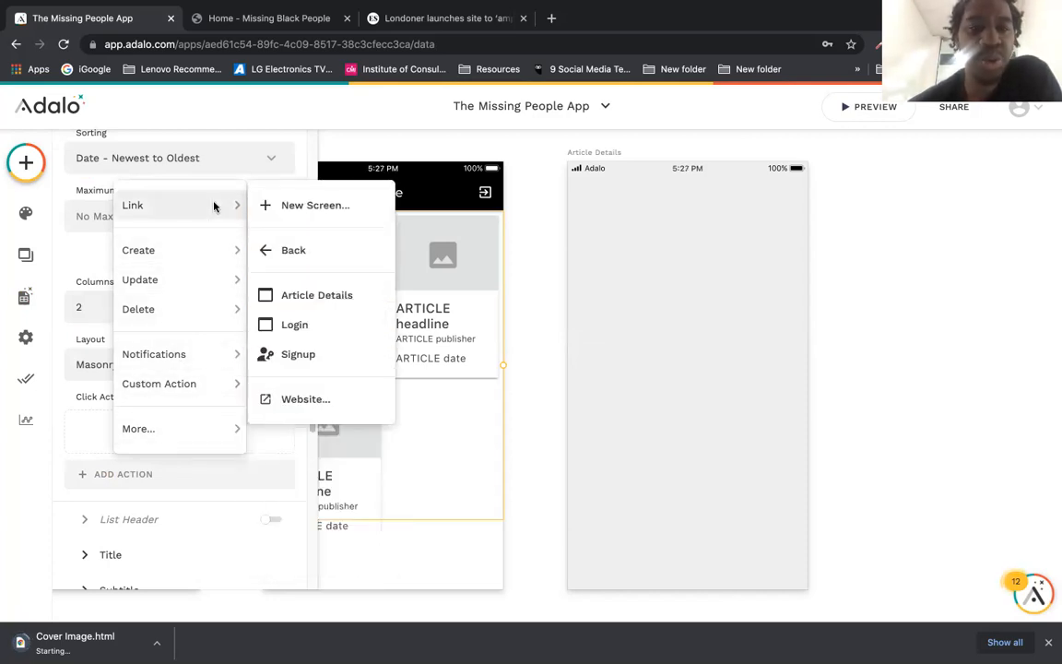
left_click(355, 295)
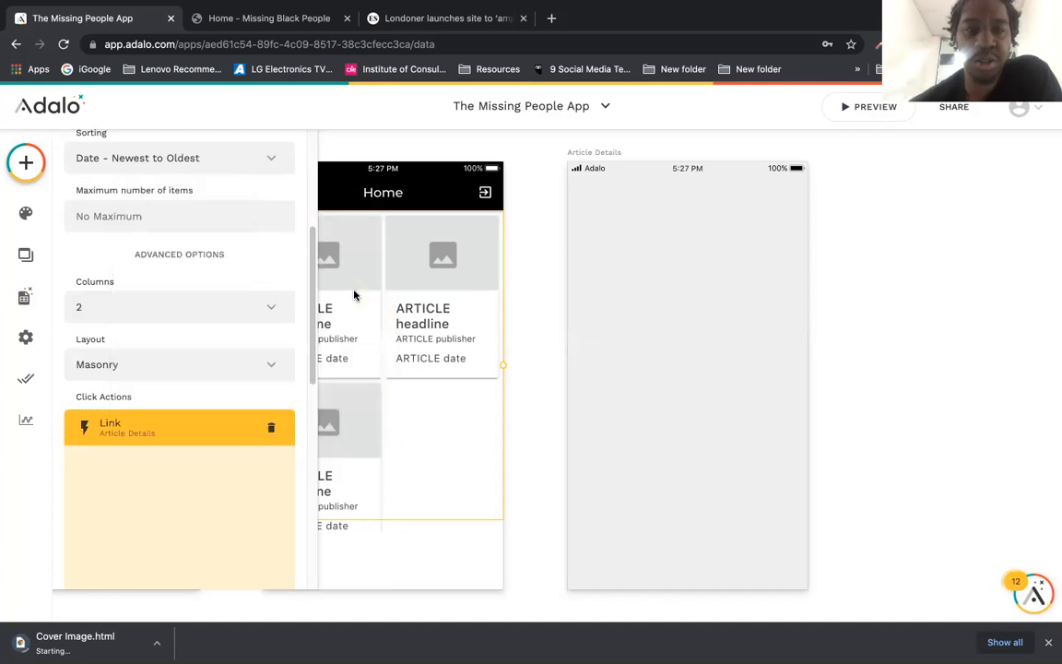
scroll(308, 387, "down", 3)
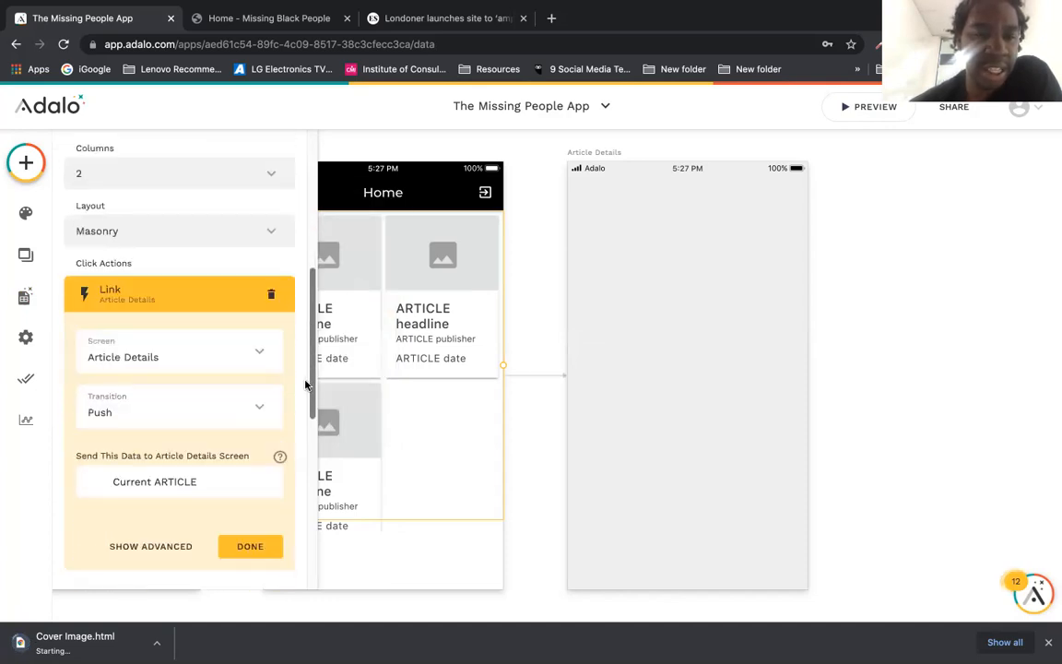
scroll(308, 400, "down", 1)
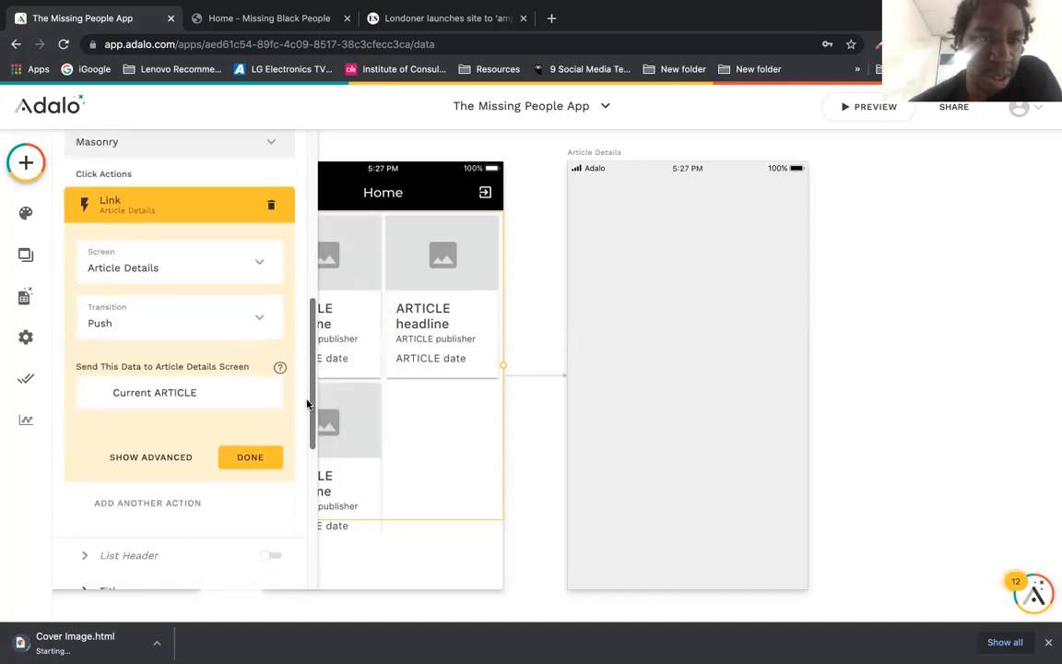
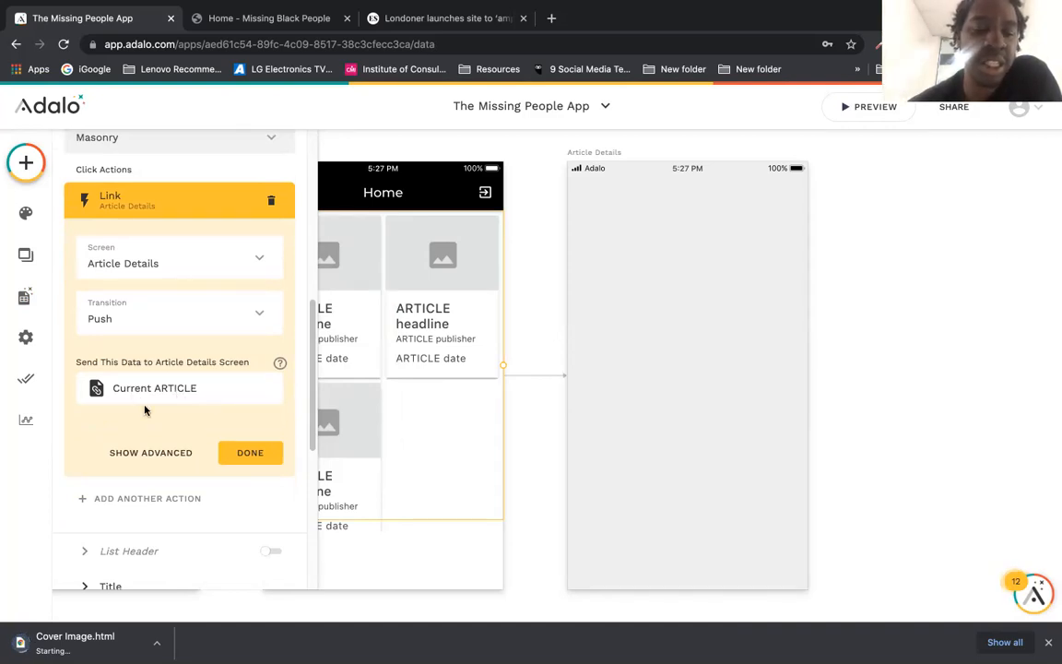
Step: Save the Home list's link to Article Details with a Push transition, sending Current ARTICLE
left_click(244, 453)
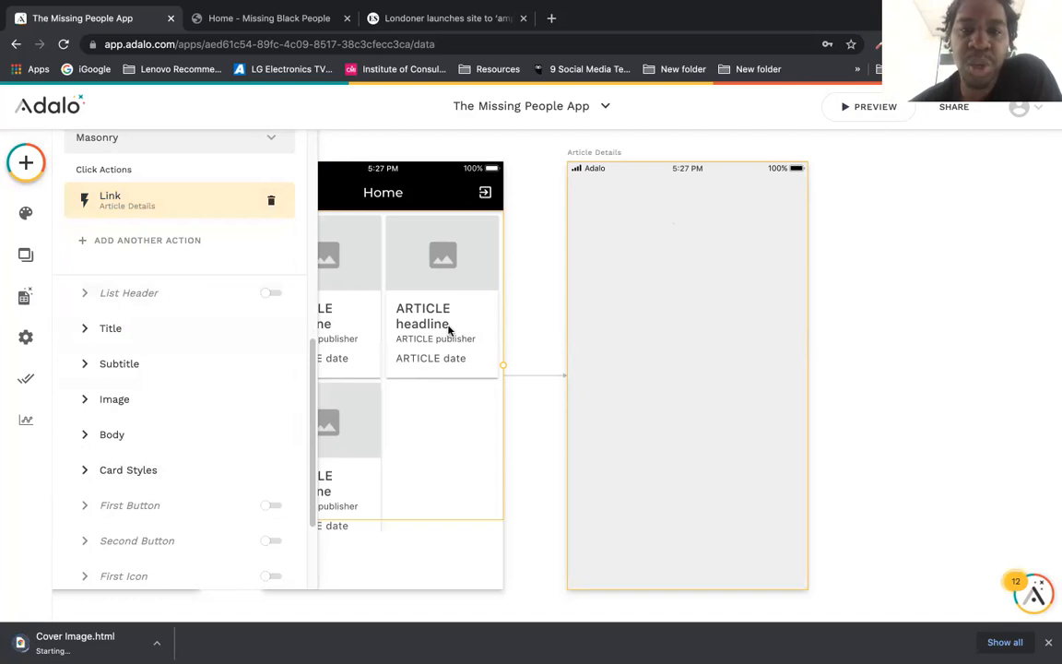
Step: Bind the Article Details web view's URL to Current ARTICLE's URL and lower its top edge
left_click(656, 232)
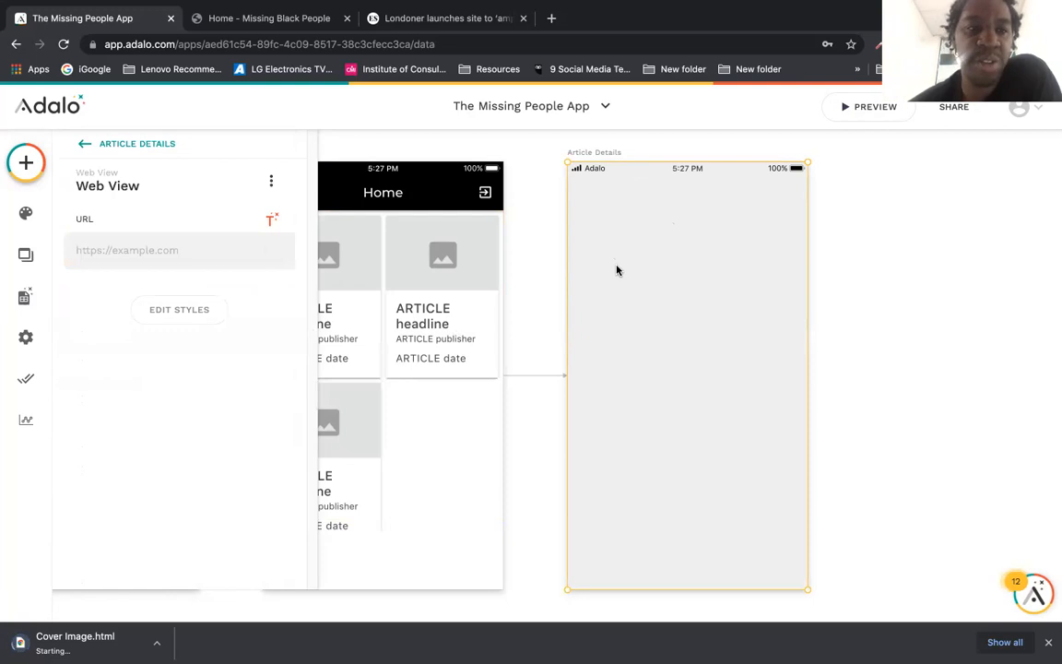
left_click(271, 222)
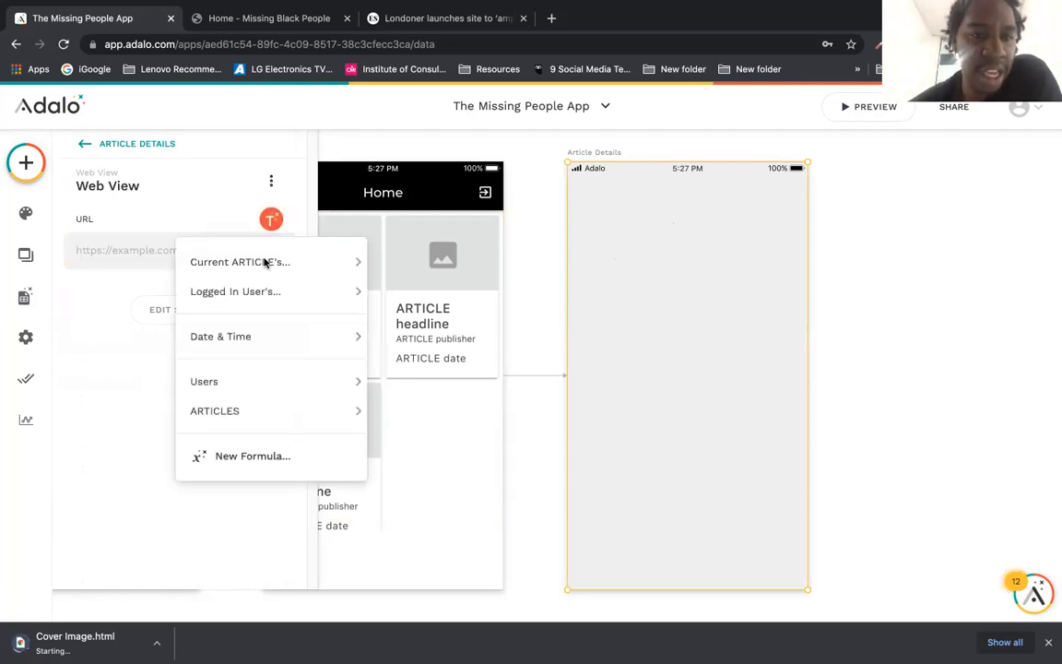
mouse_move(262, 266)
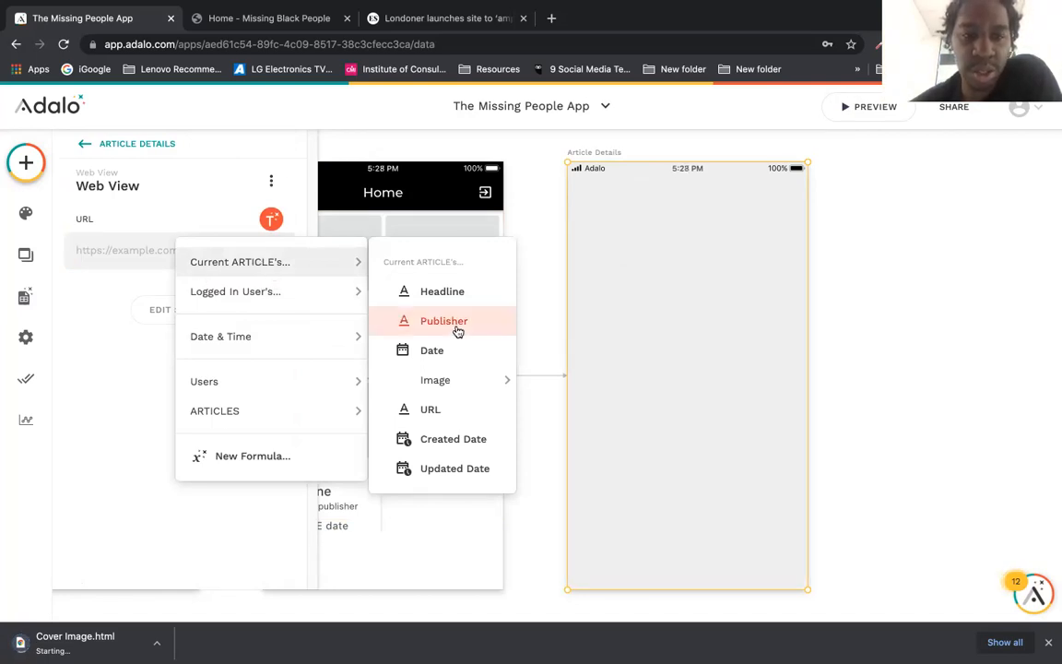
left_click(458, 408)
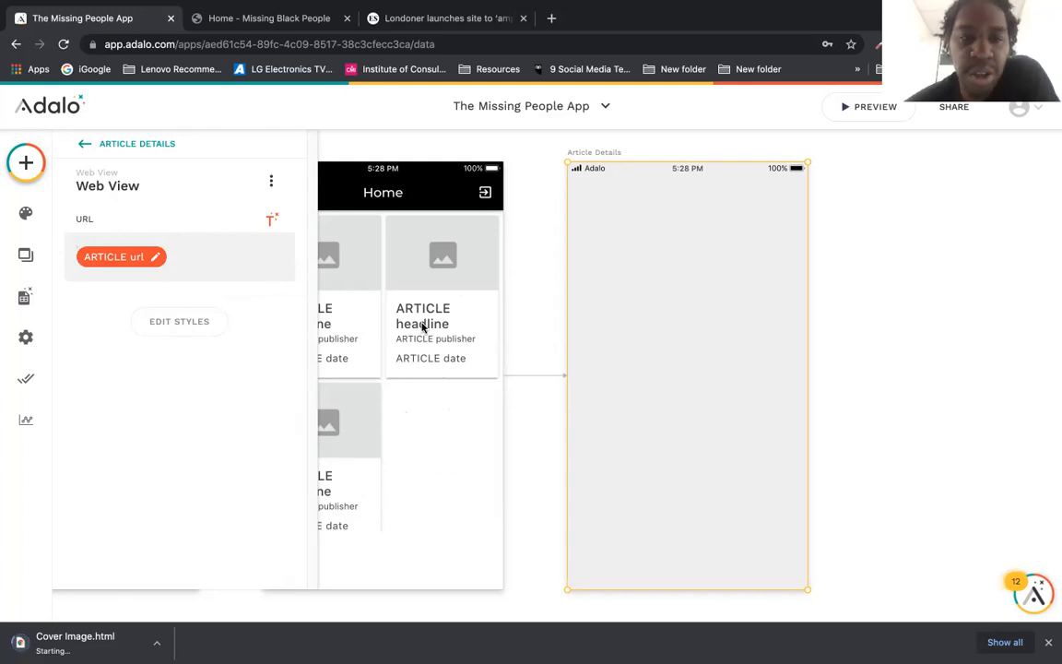
left_click(362, 304)
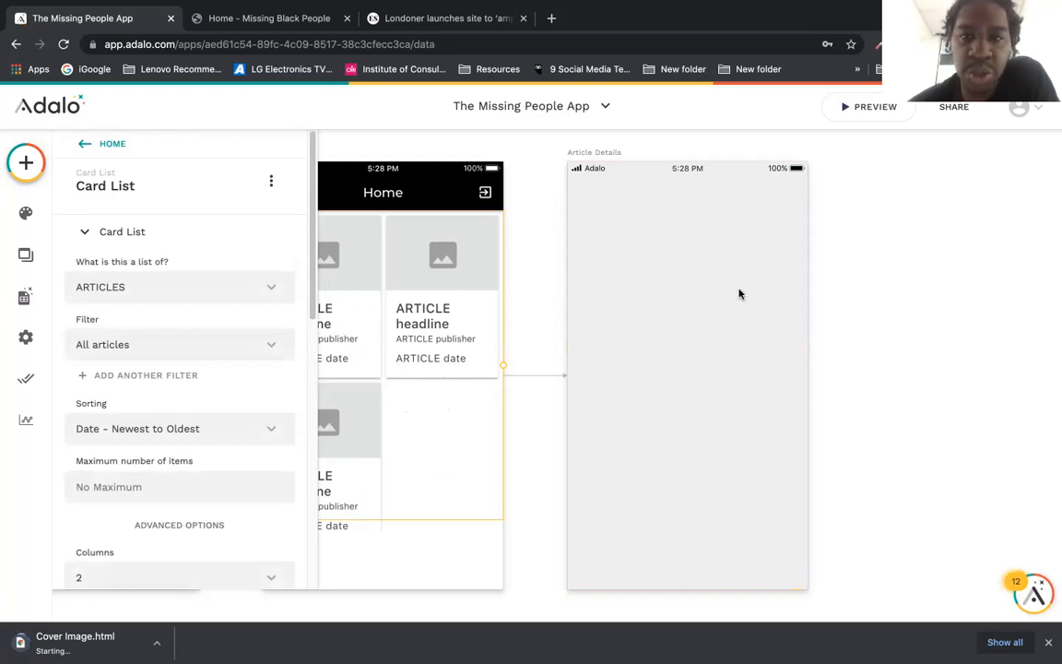
left_click(671, 339)
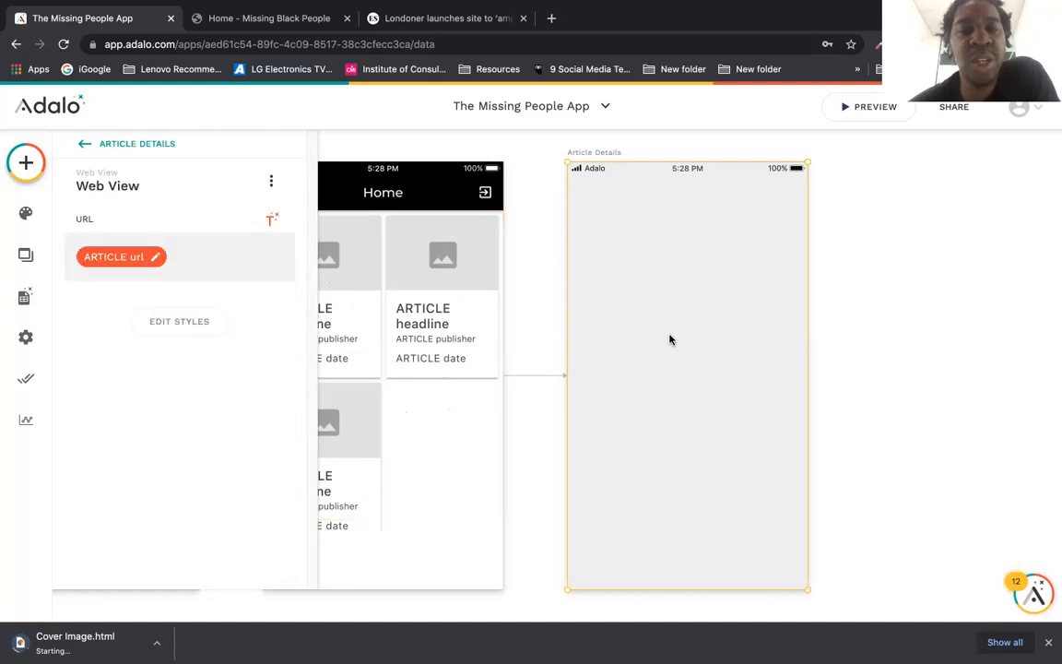
left_click(271, 219)
left_click(196, 223)
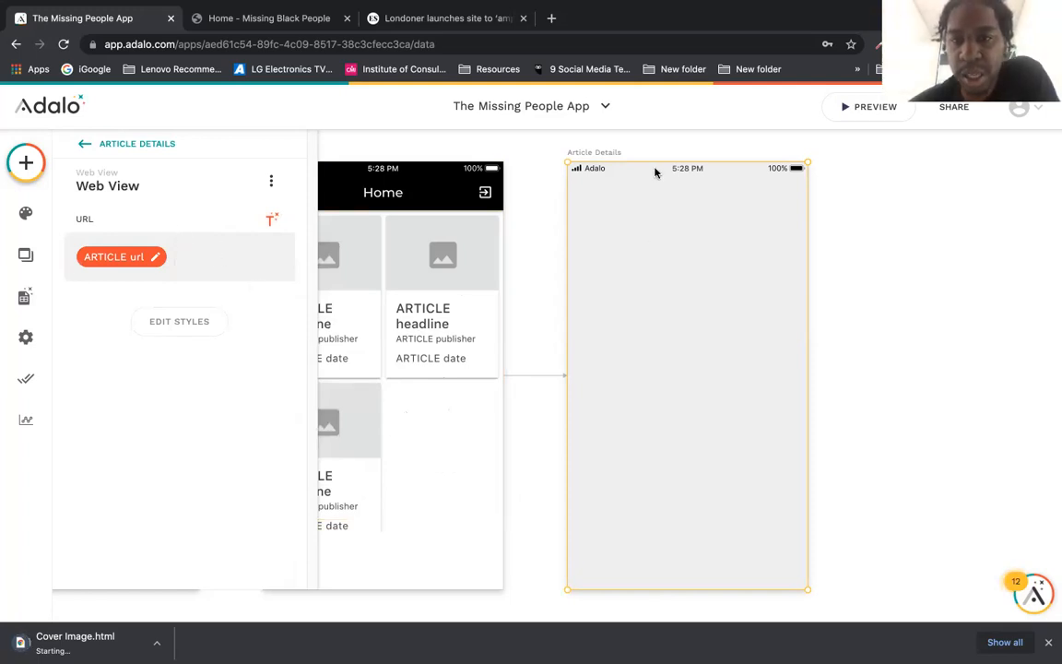
left_click_drag(653, 159, 657, 206)
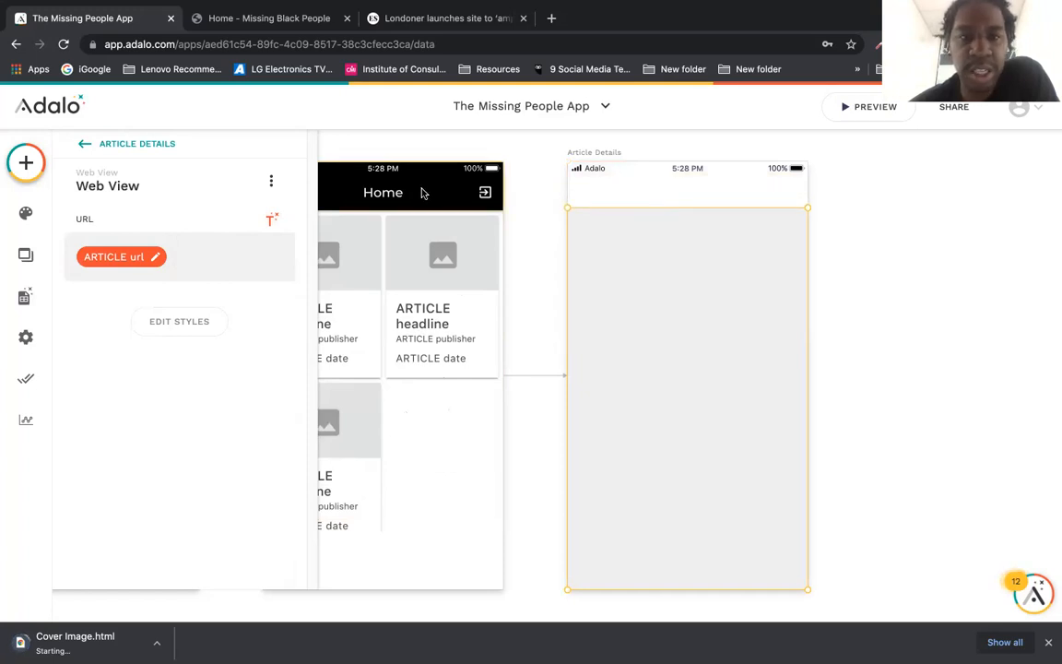
Step: Paste a copy of Home's app bar onto Article Details, removing its log-out icon and title
left_click(423, 193)
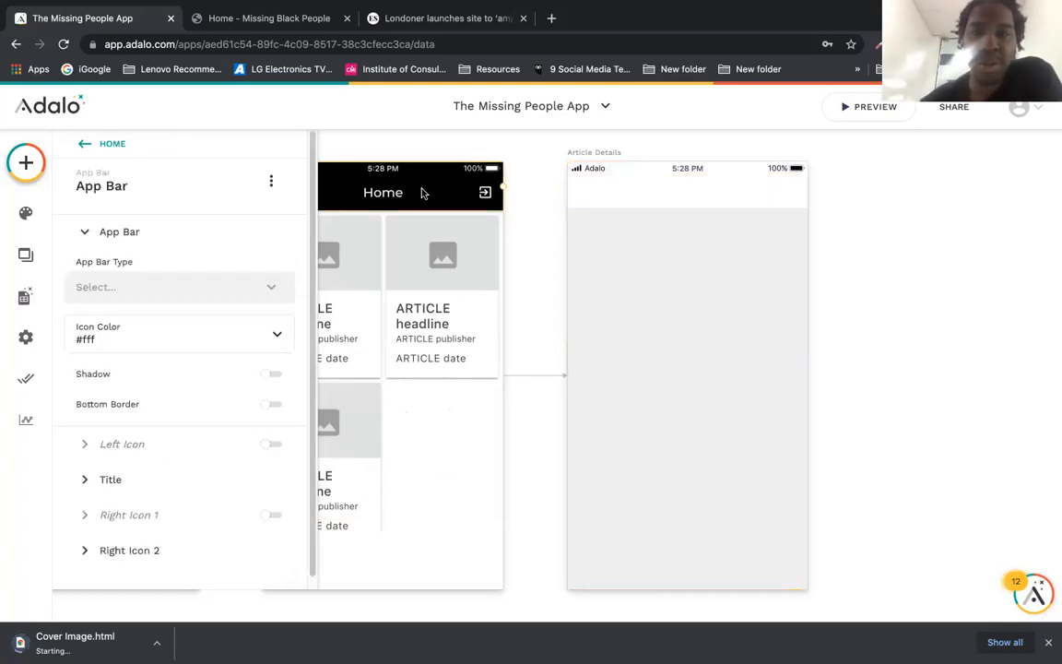
left_click(592, 153)
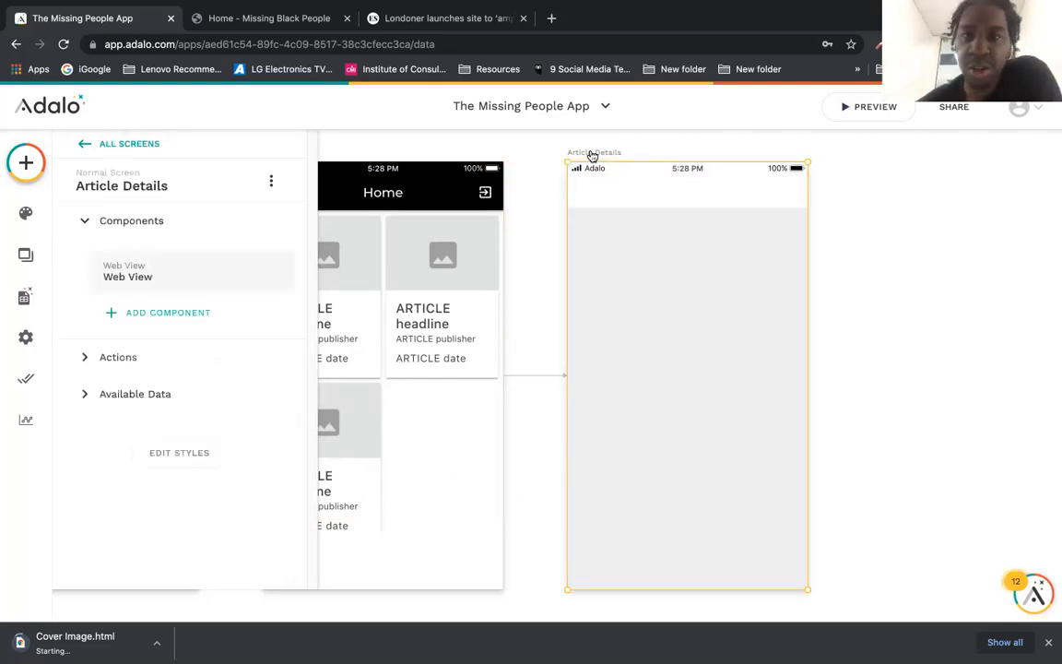
key("ctrl+v")
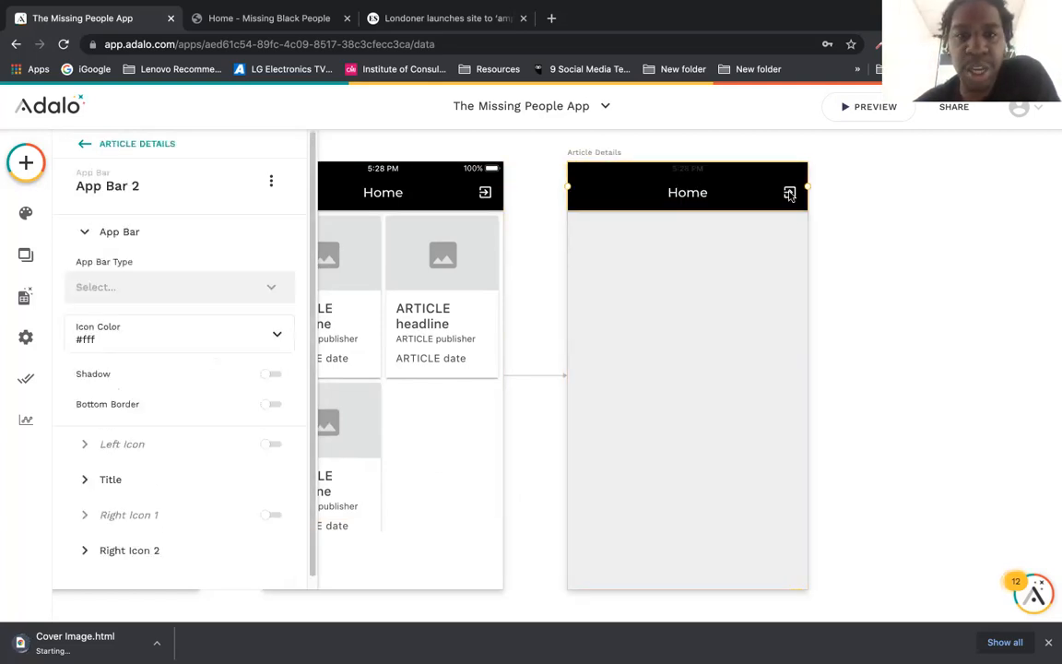
left_click(208, 547)
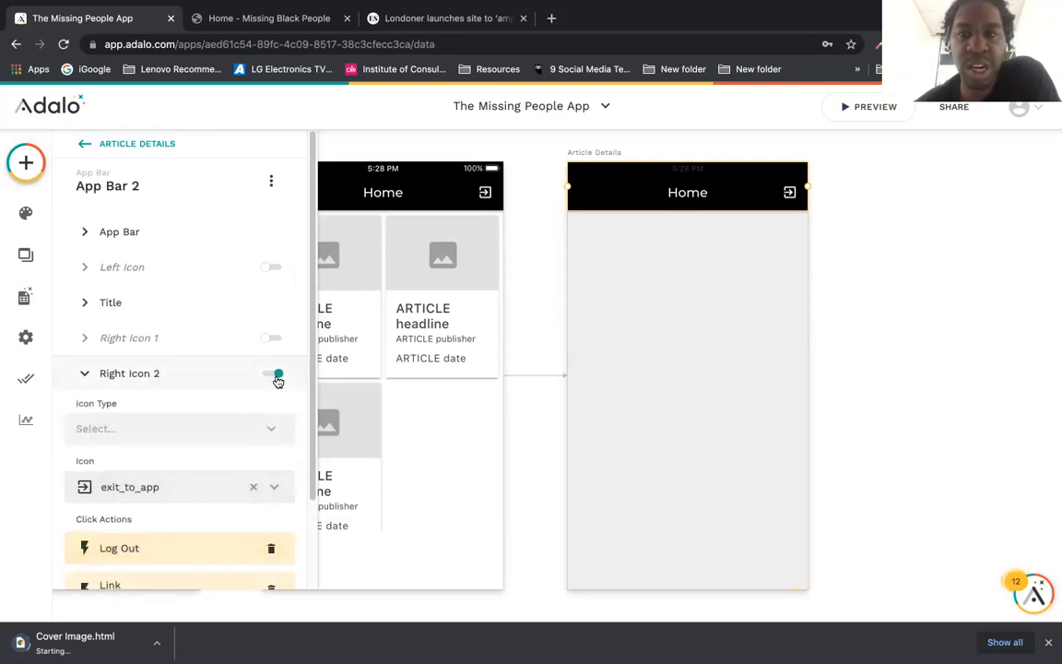
left_click(276, 375)
left_click(267, 308)
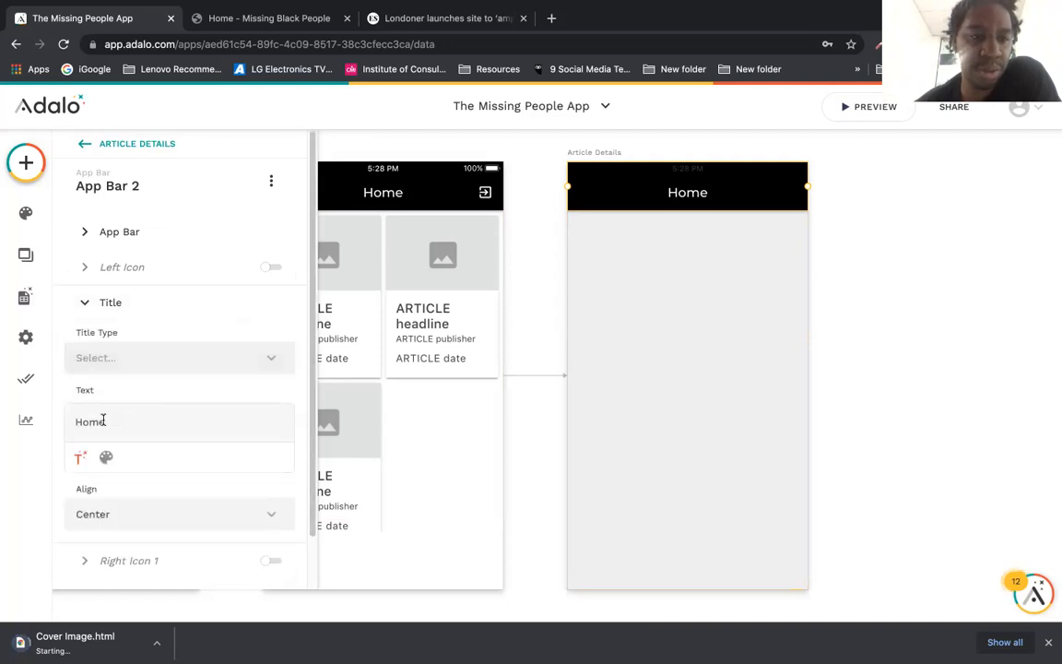
key("BackSpace")
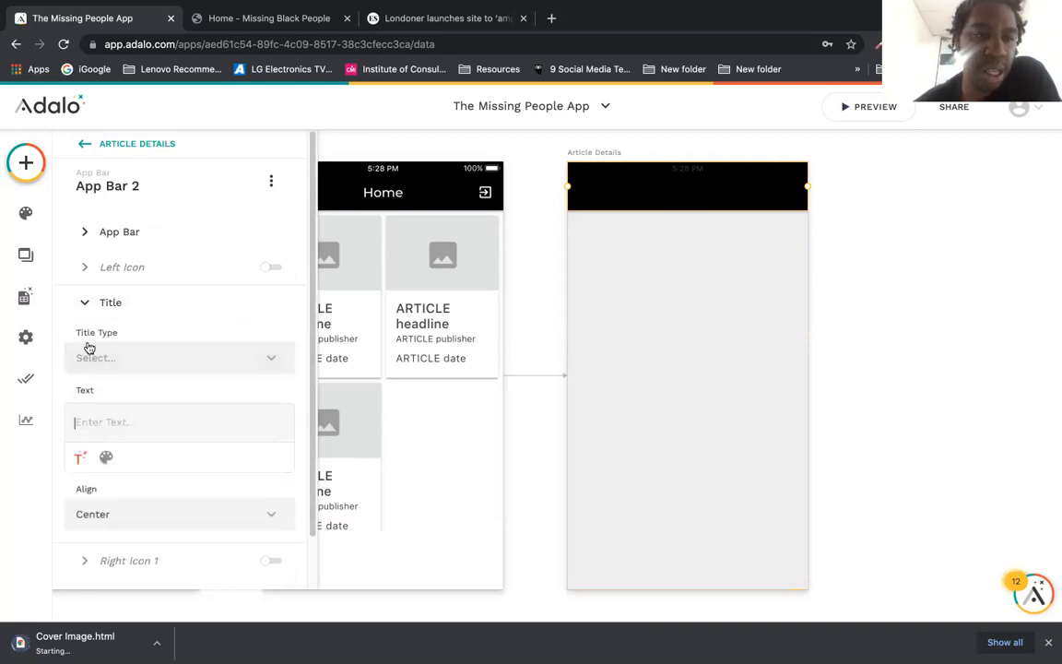
left_click(80, 303)
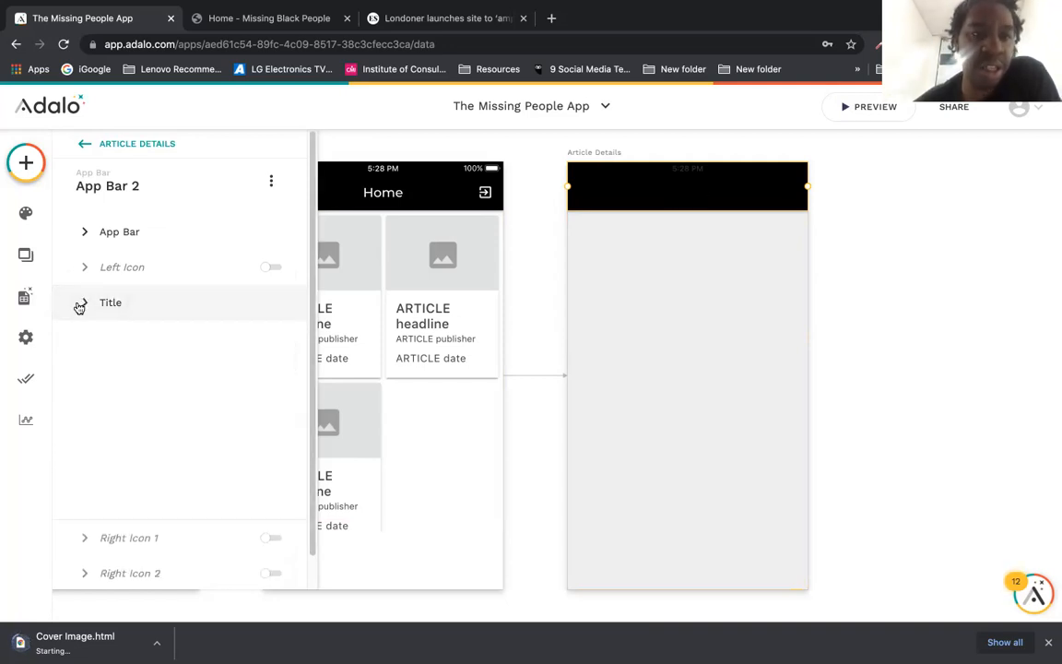
Step: Turn on the app bar's left icon and set it to arrow_back
left_click(266, 273)
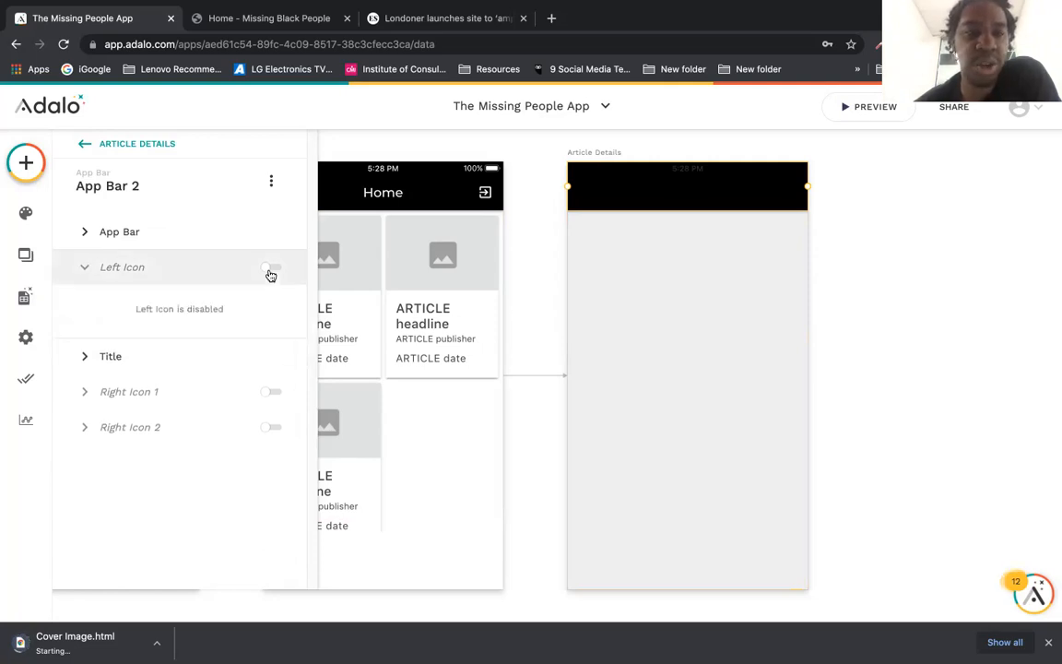
left_click(270, 273)
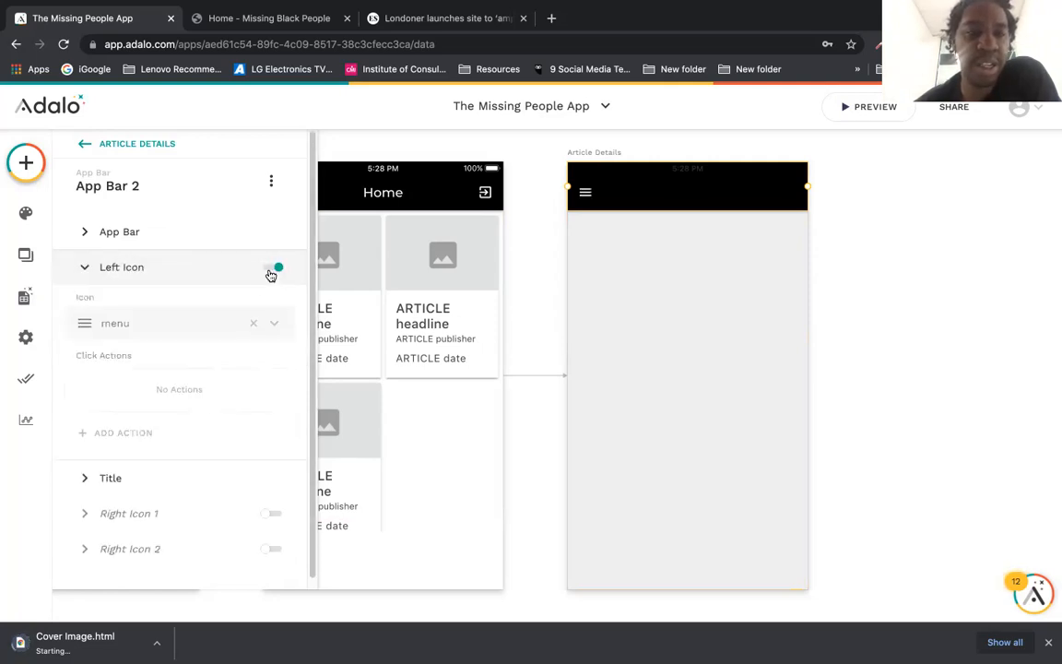
left_click(253, 323)
type("B")
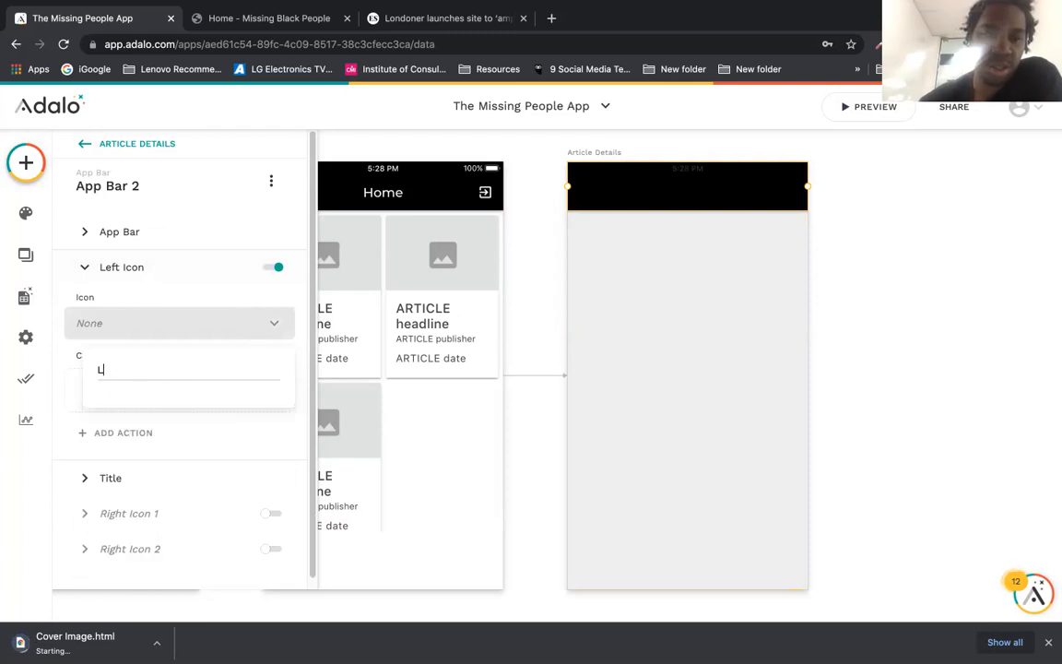
key("BackSpace")
type("BAC")
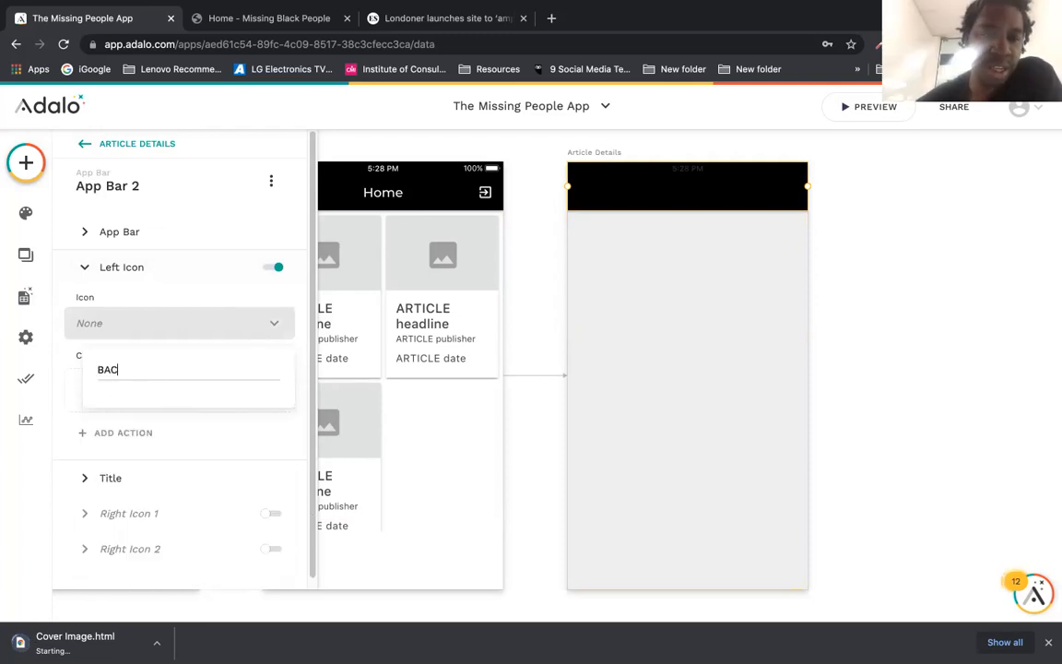
key("BackSpace")
type("ba")
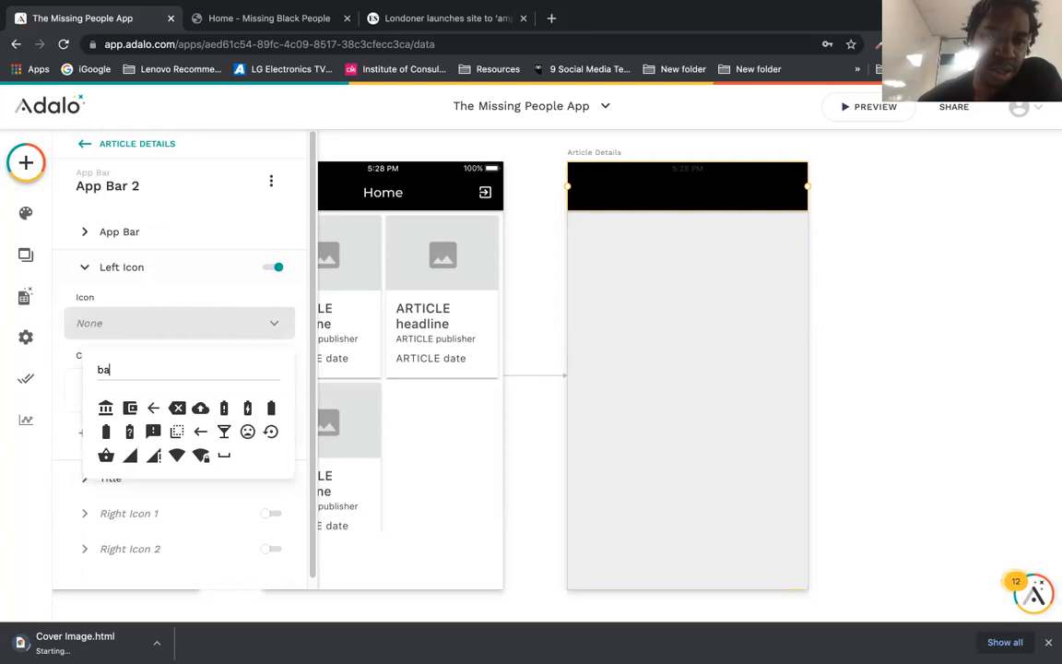
left_click(153, 407)
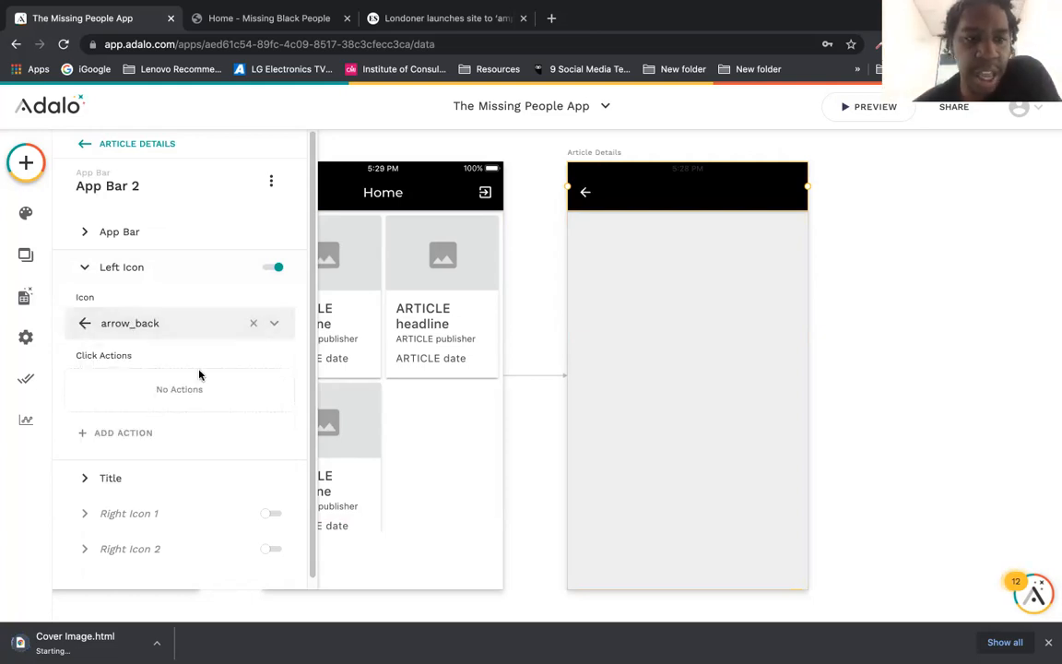
left_click_drag(312, 314, 311, 339)
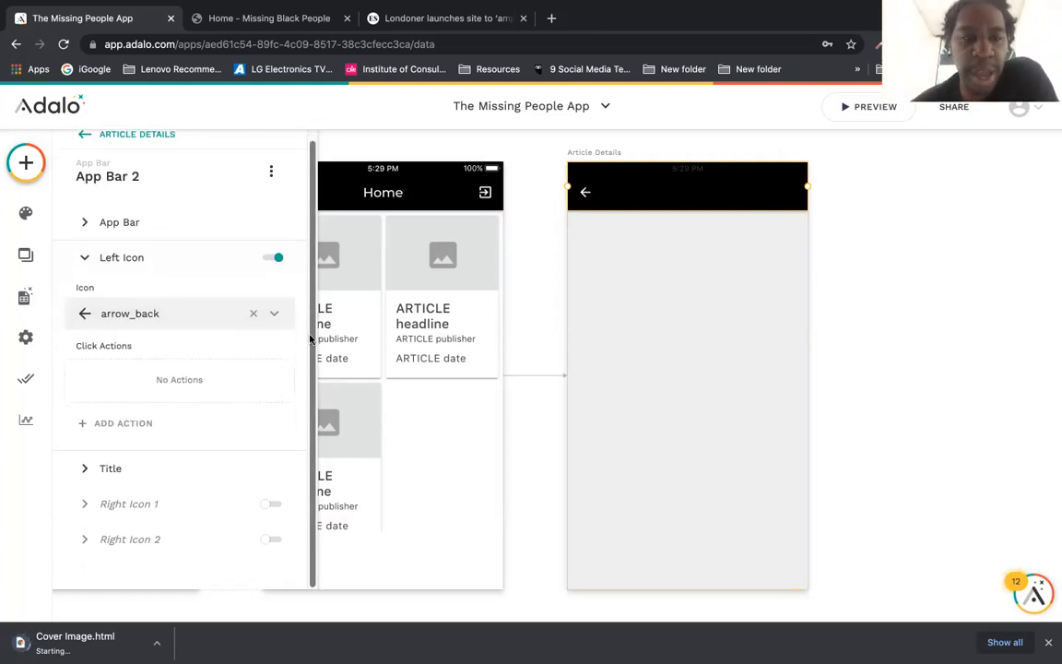
Step: Give the back arrow a Link action that goes Back to the previous screen
left_click(206, 426)
mouse_move(206, 158)
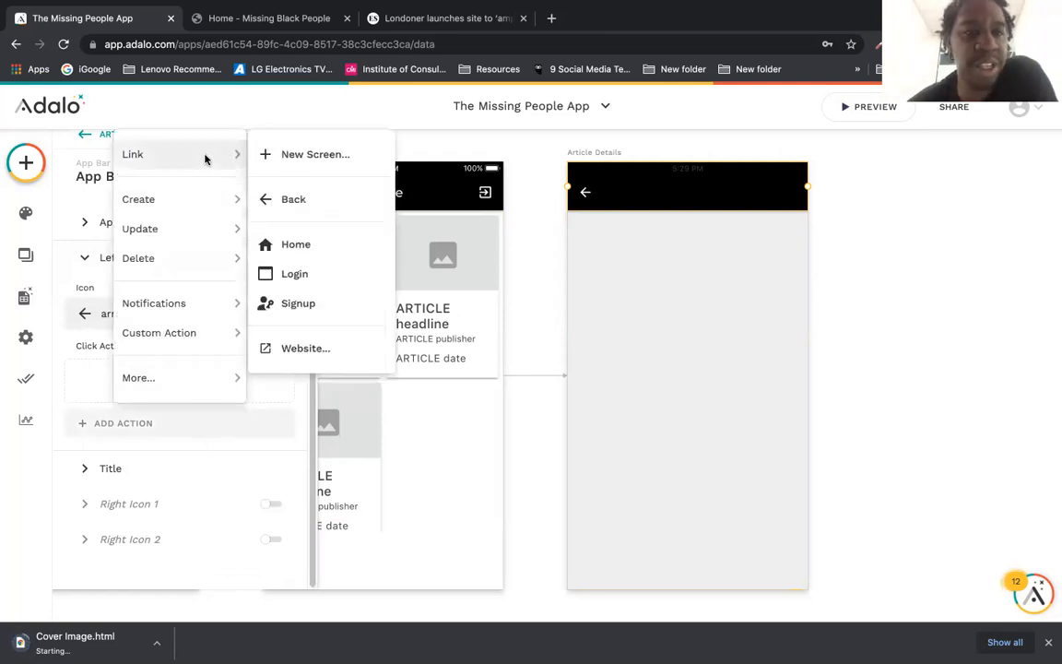
left_click(280, 198)
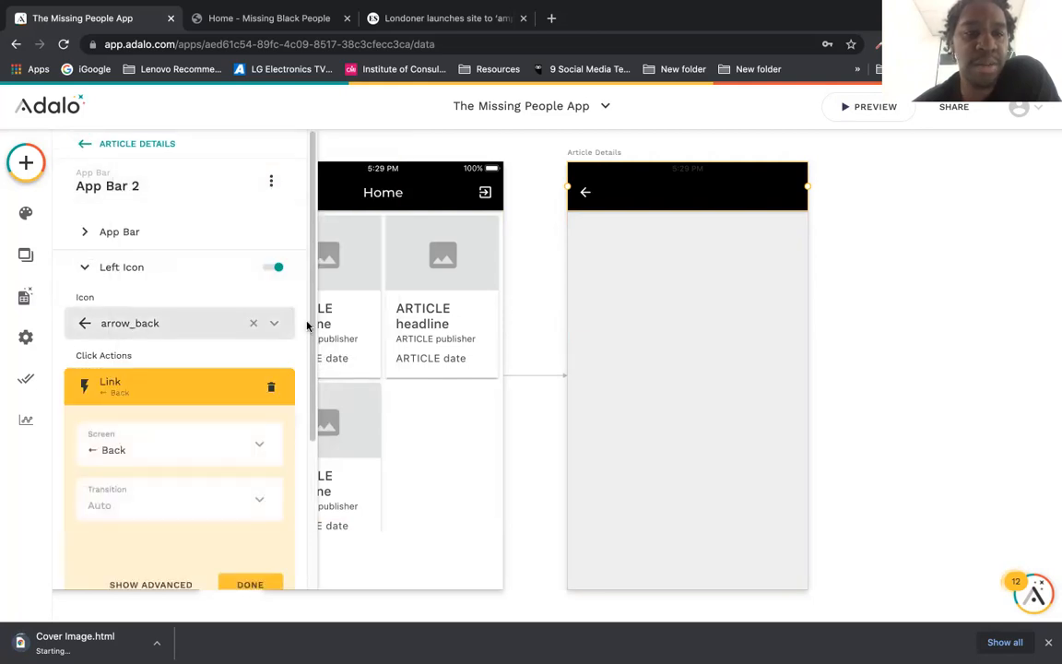
scroll(260, 439, "down", 3)
left_click(261, 439)
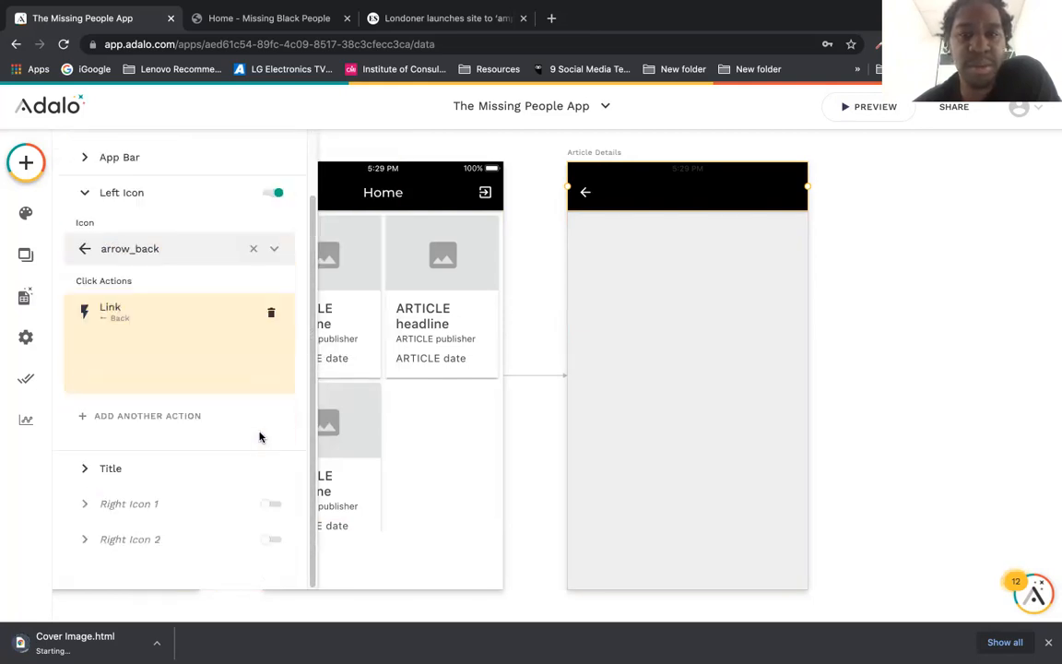
left_click(537, 333)
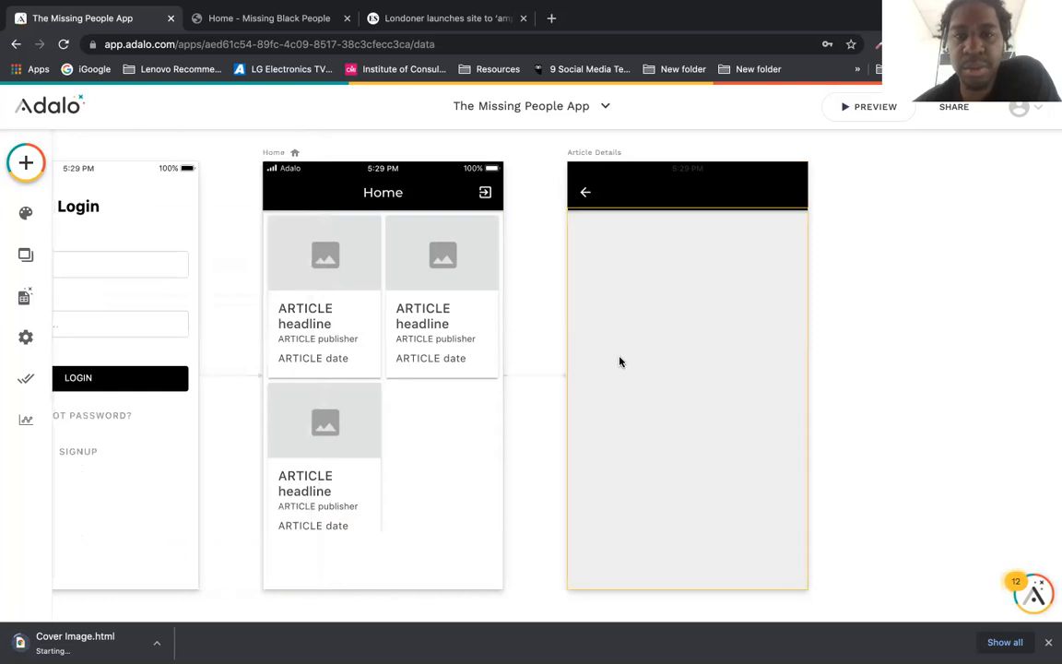
left_click(624, 359)
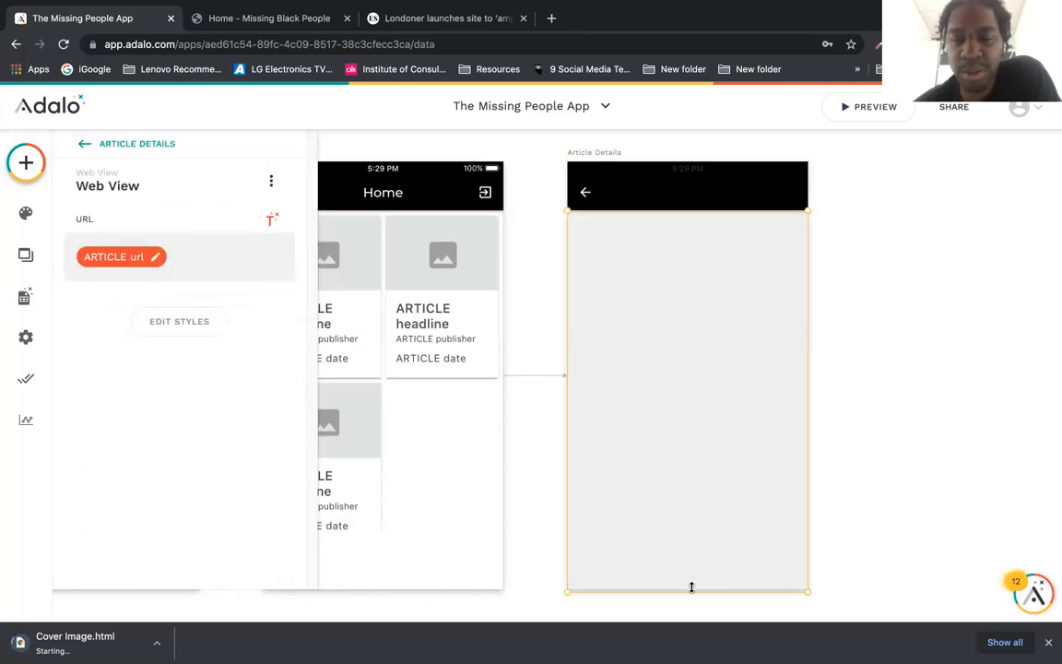
Step: Extend the web view to the screen bottom, then preview opening the article from Home
left_click_drag(692, 588, 691, 610)
left_click(891, 395)
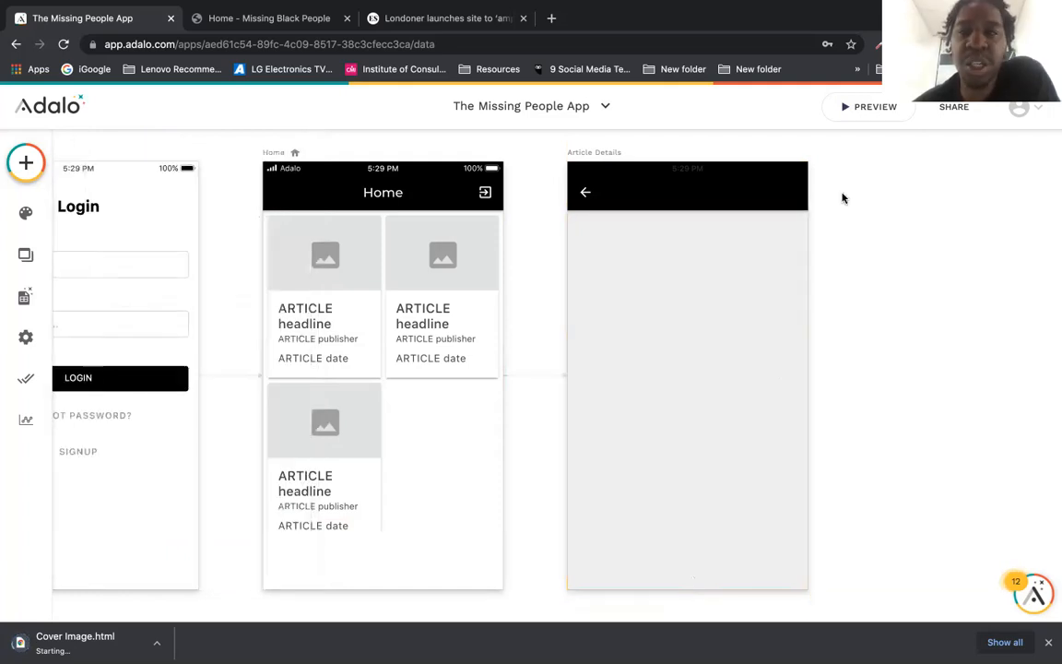
left_click(860, 105)
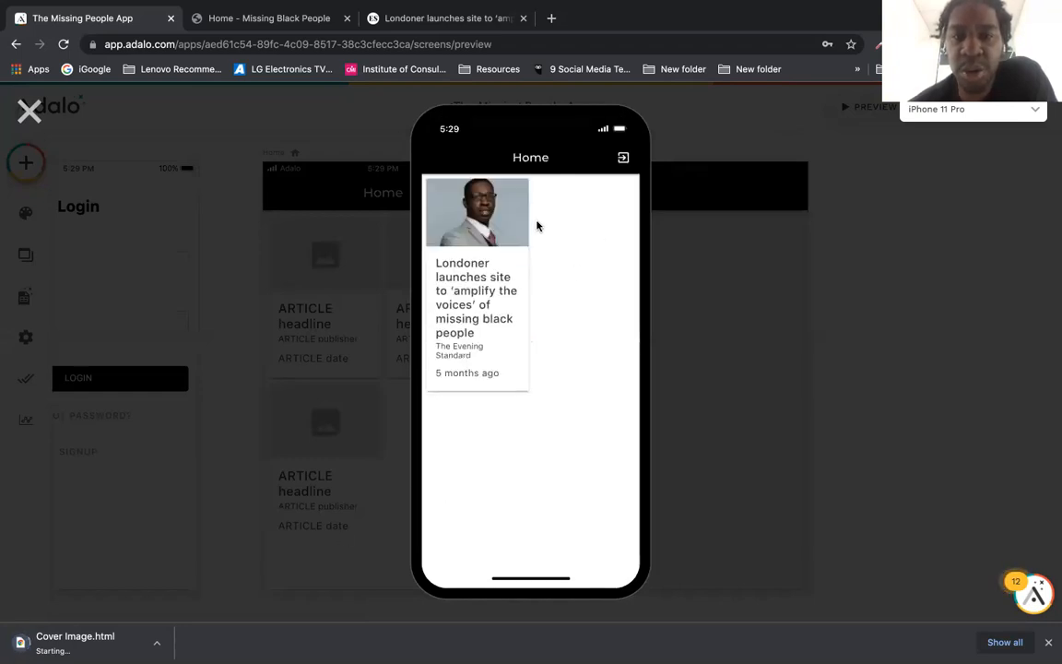
left_click(472, 292)
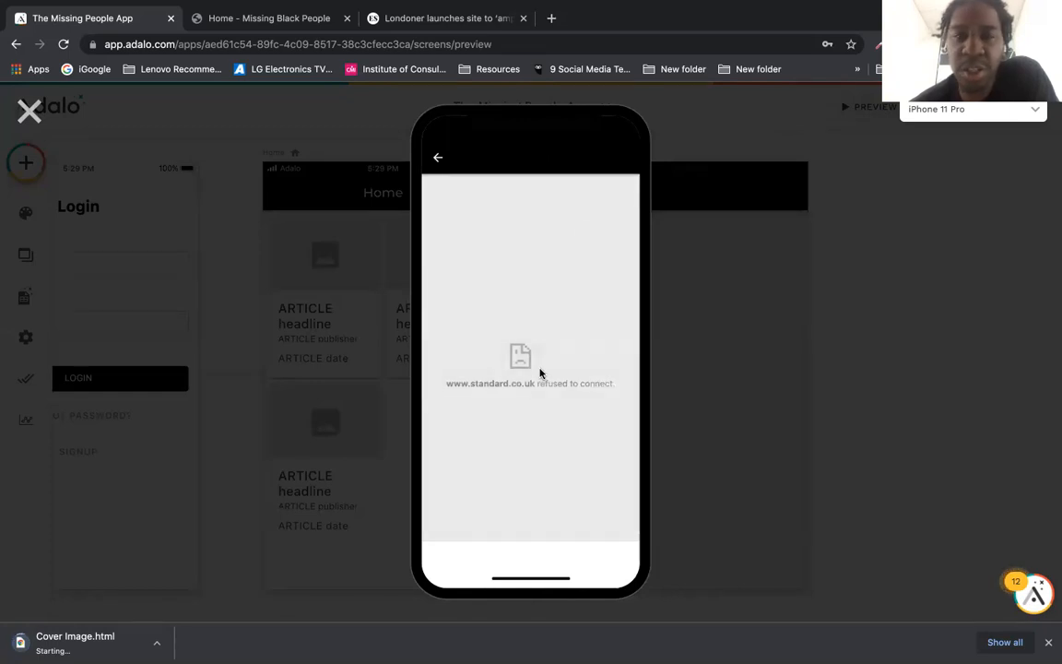
left_click(128, 92)
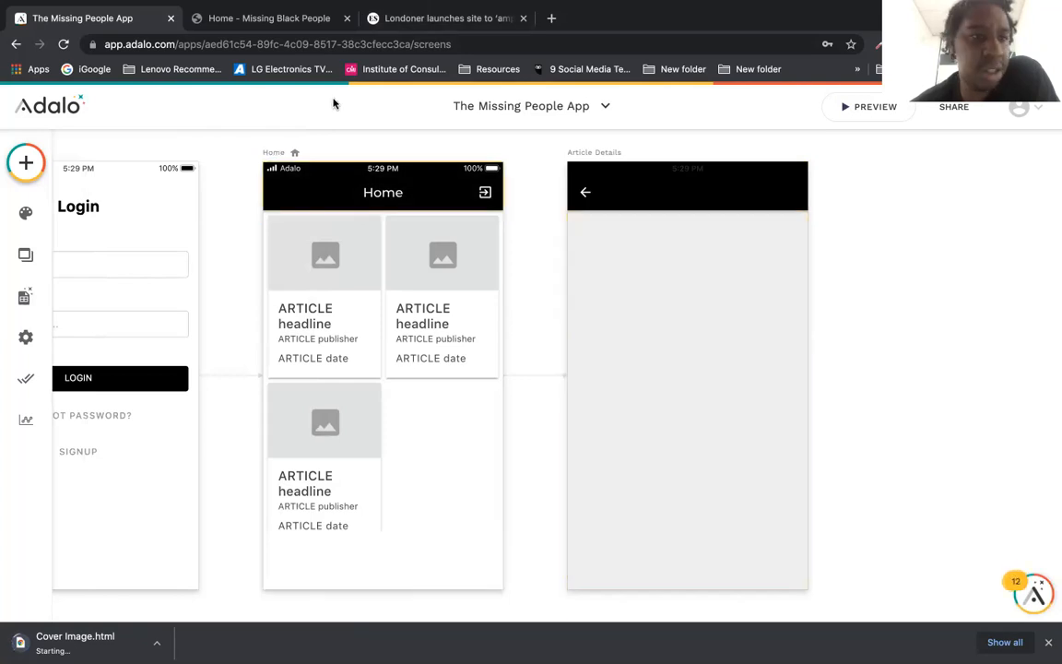
left_click(20, 302)
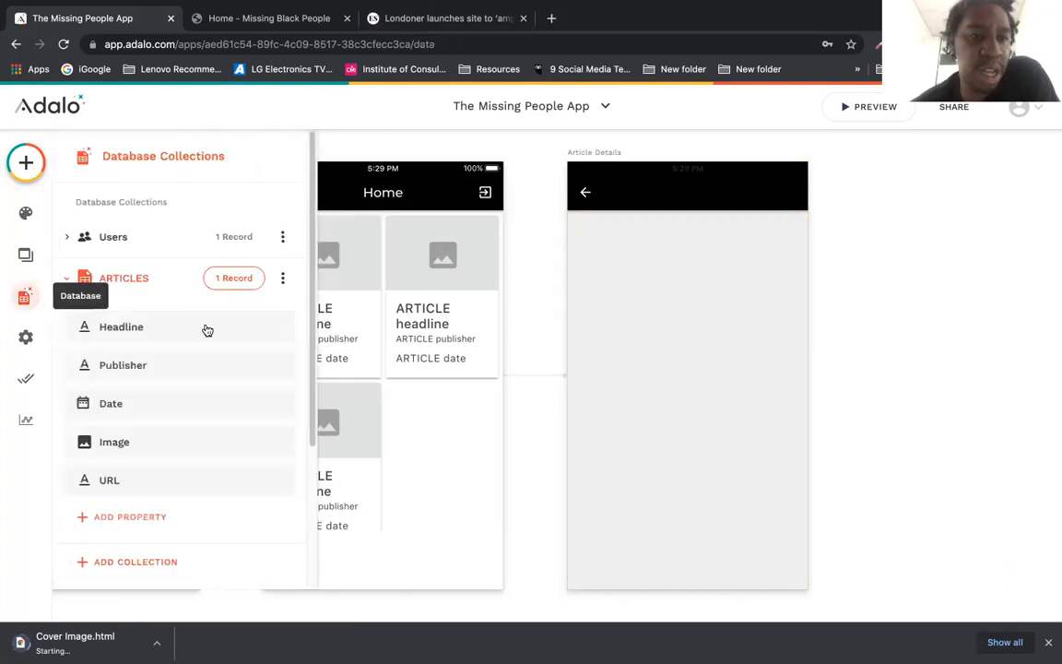
left_click(233, 277)
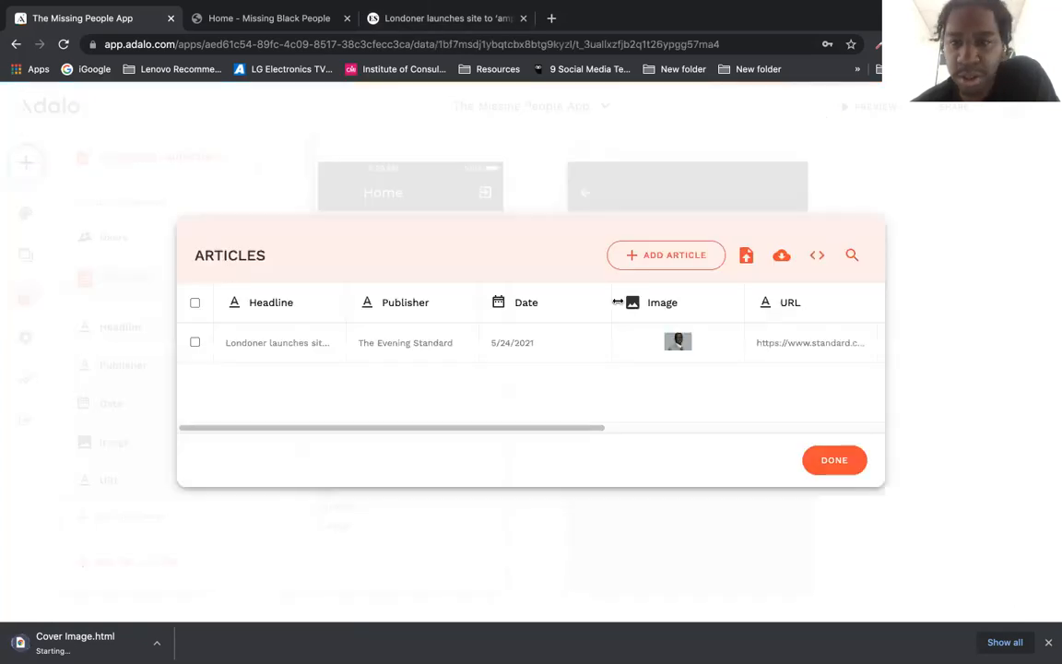
left_click(780, 341)
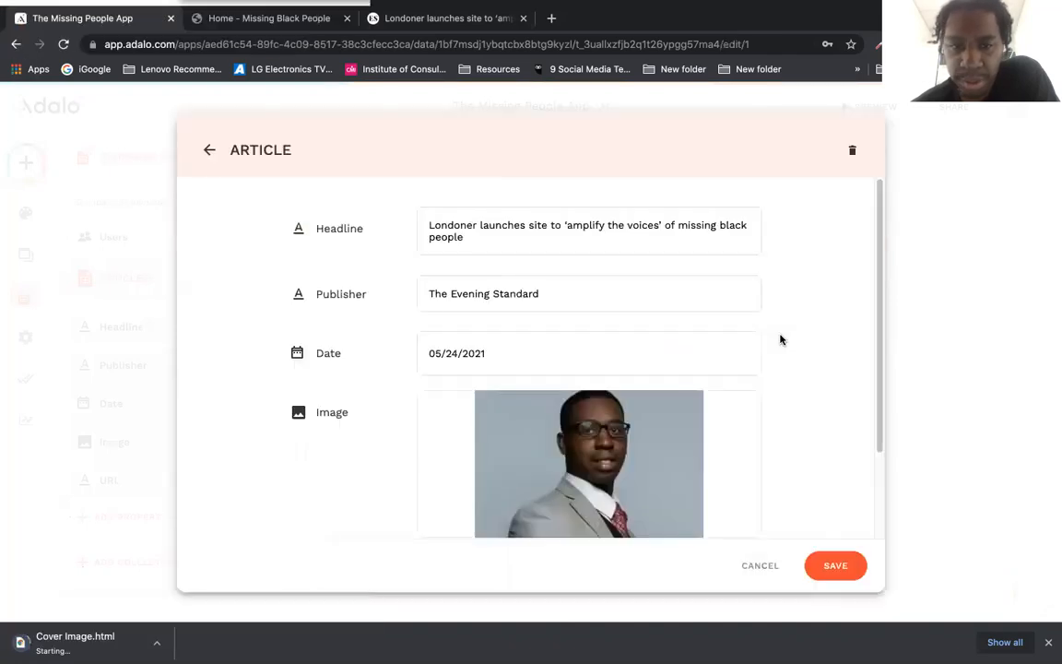
scroll(870, 396, "down", 2)
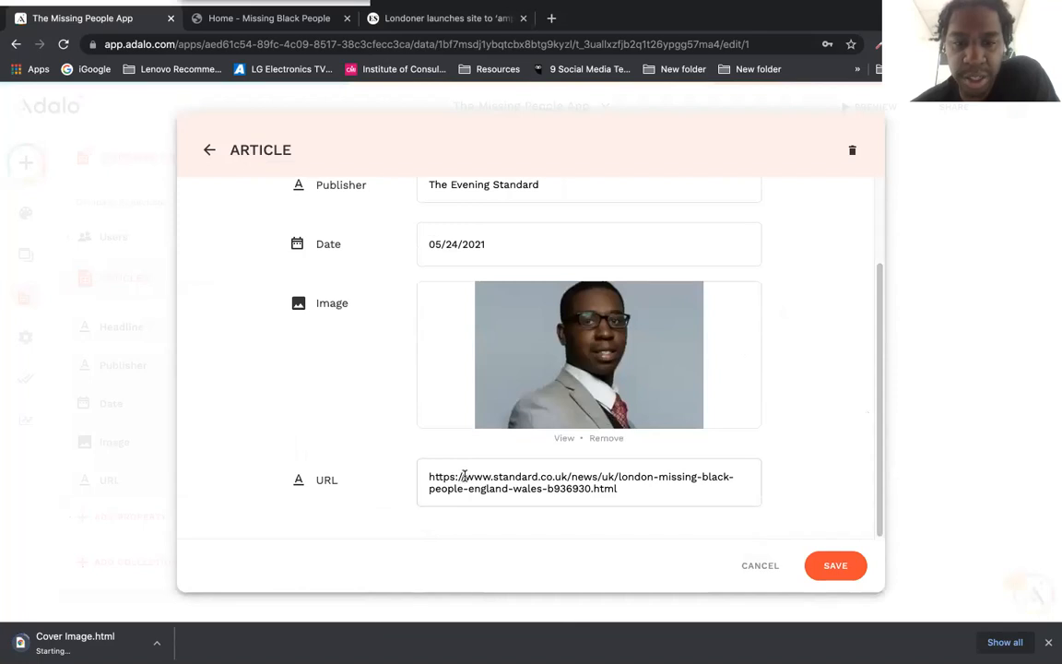
double_click(425, 473)
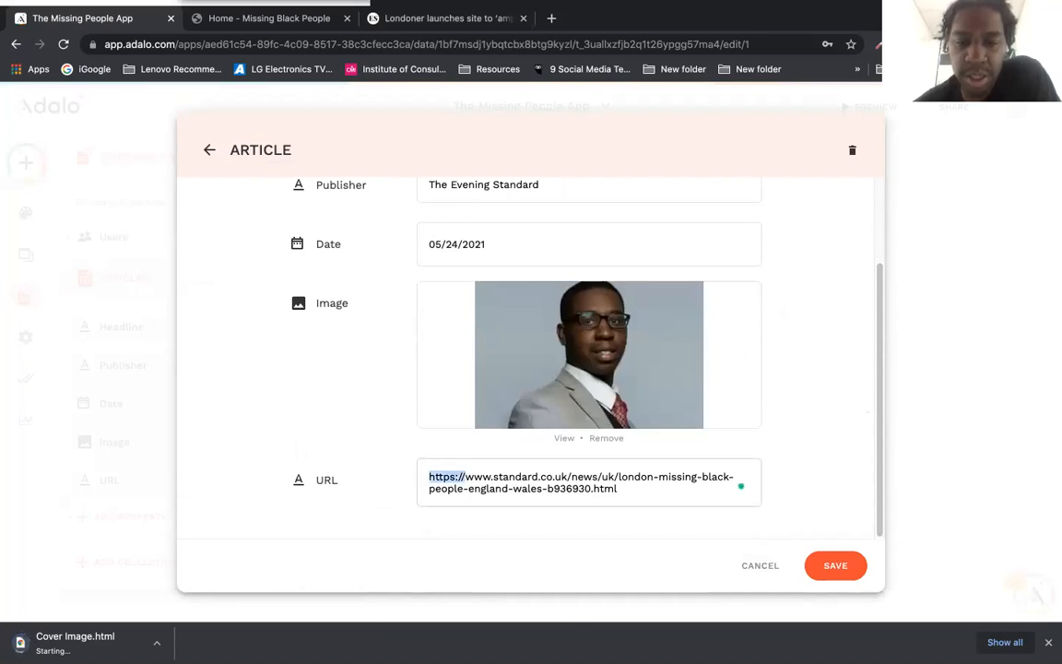
key("BackSpace")
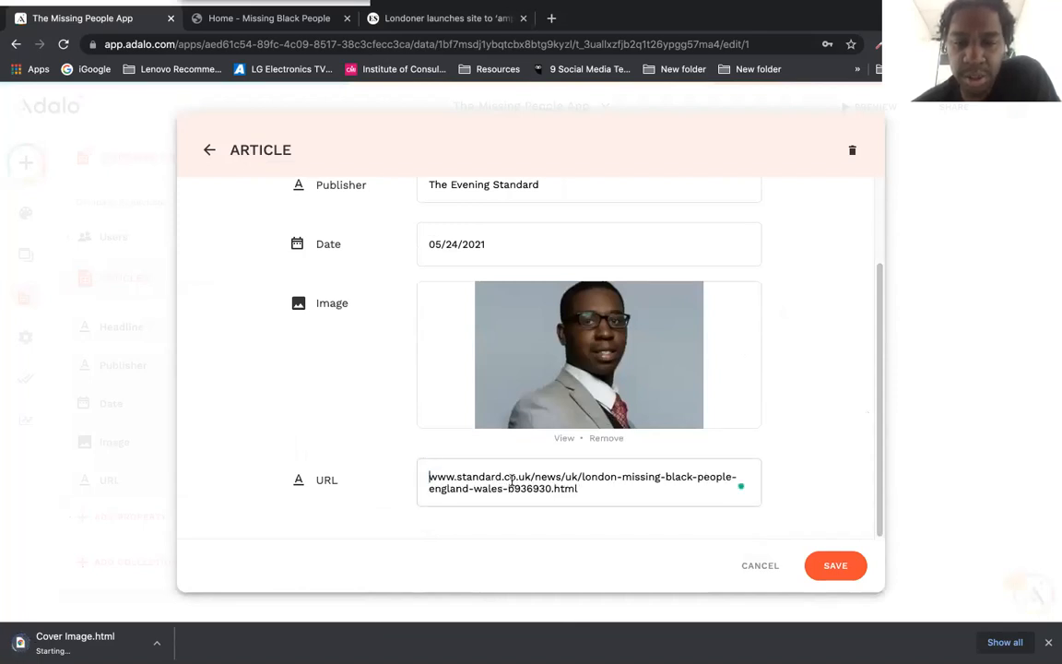
left_click(850, 567)
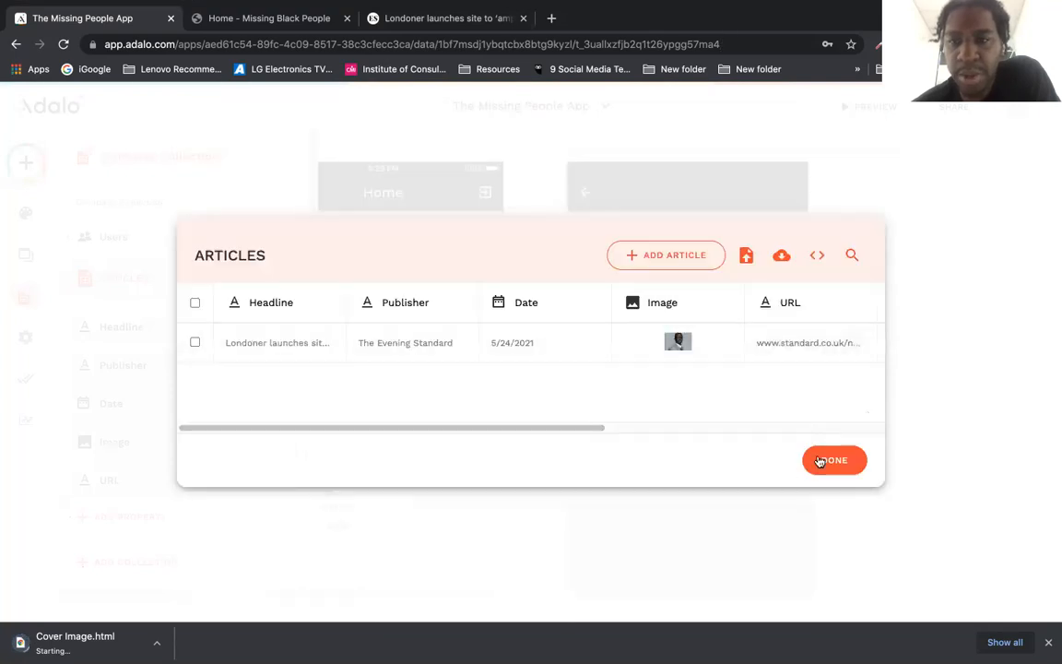
left_click(822, 459)
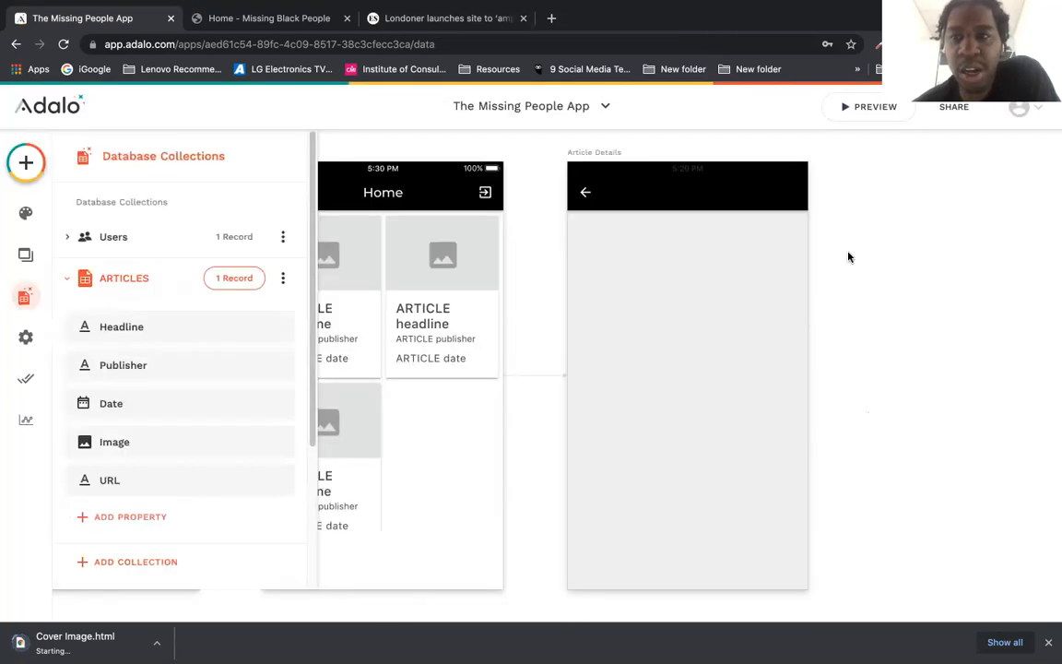
left_click(871, 111)
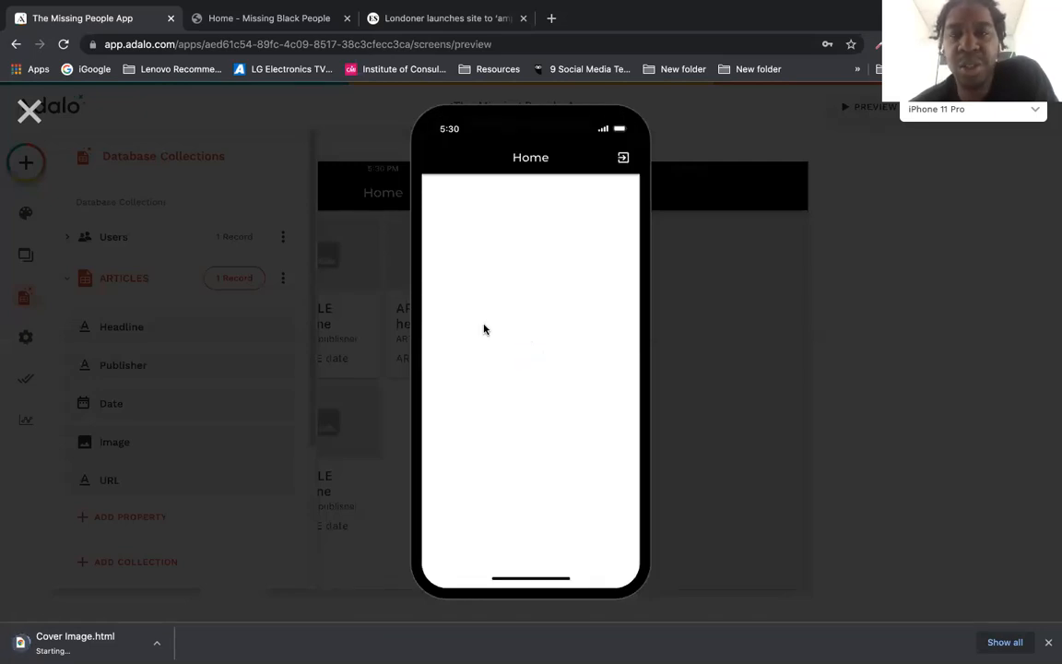
left_click(472, 253)
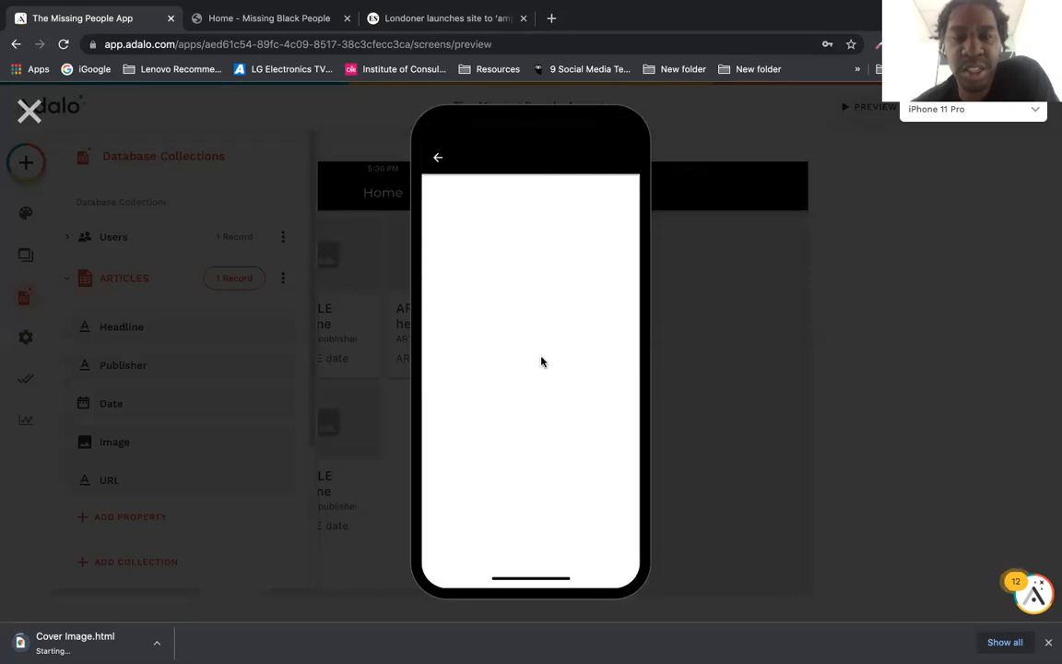
left_click(436, 161)
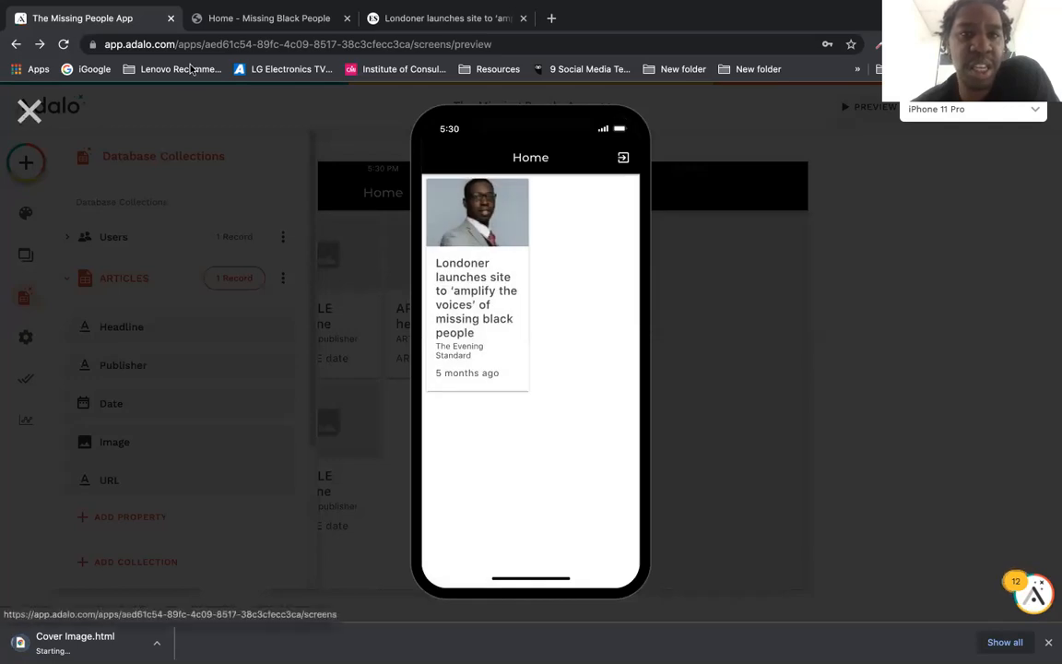
key("Escape")
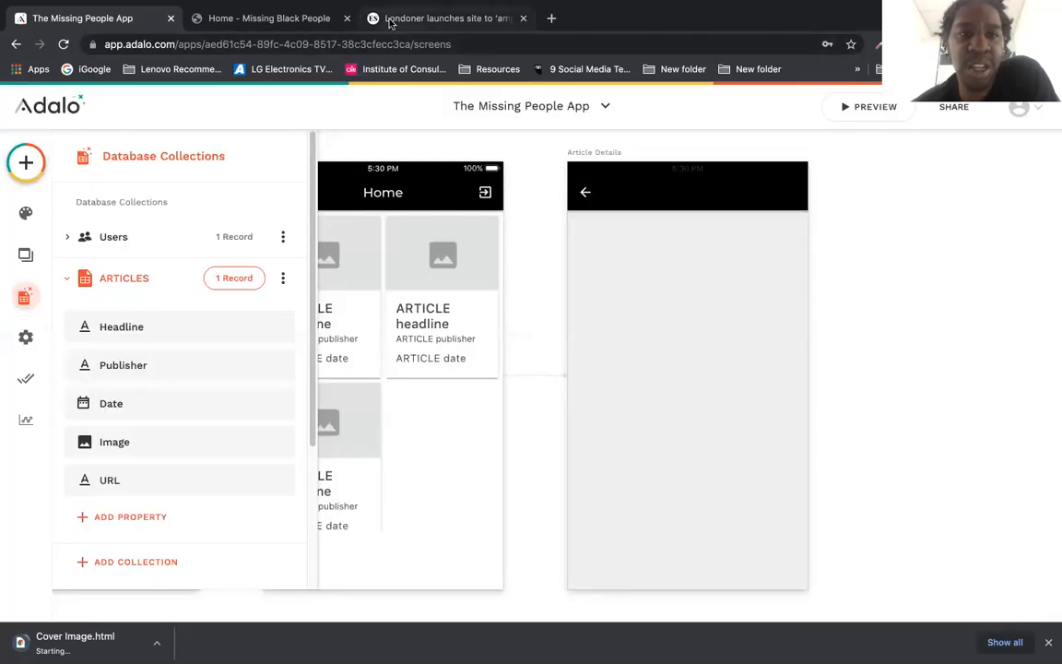
left_click(390, 18)
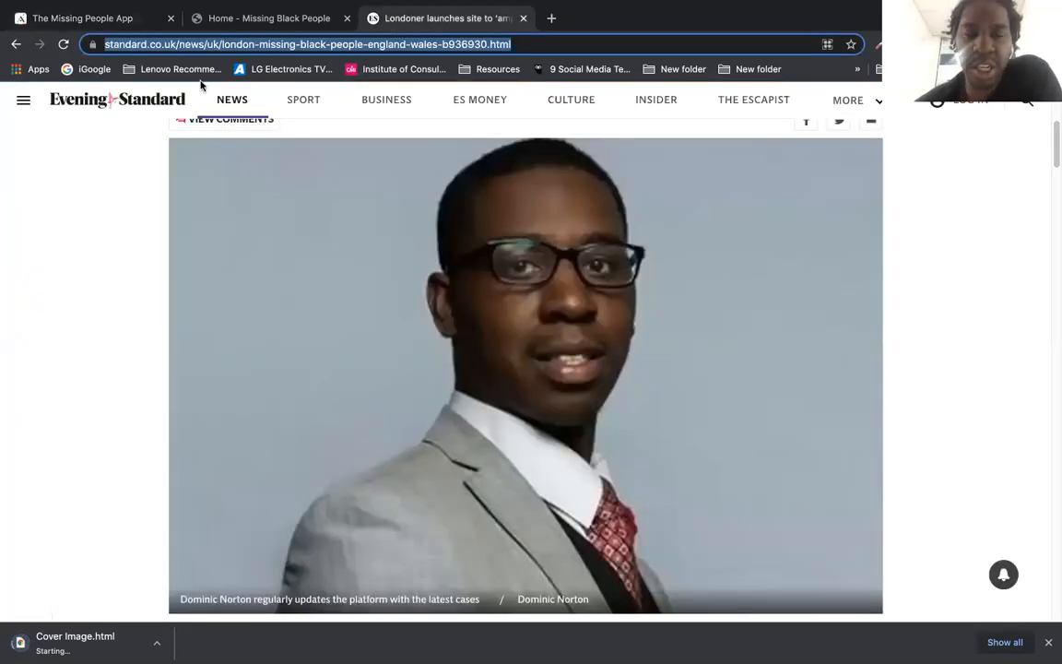
Step: On google.com, search 'the independent missing black people' and open the Independent article
type("google.com")
key("Return")
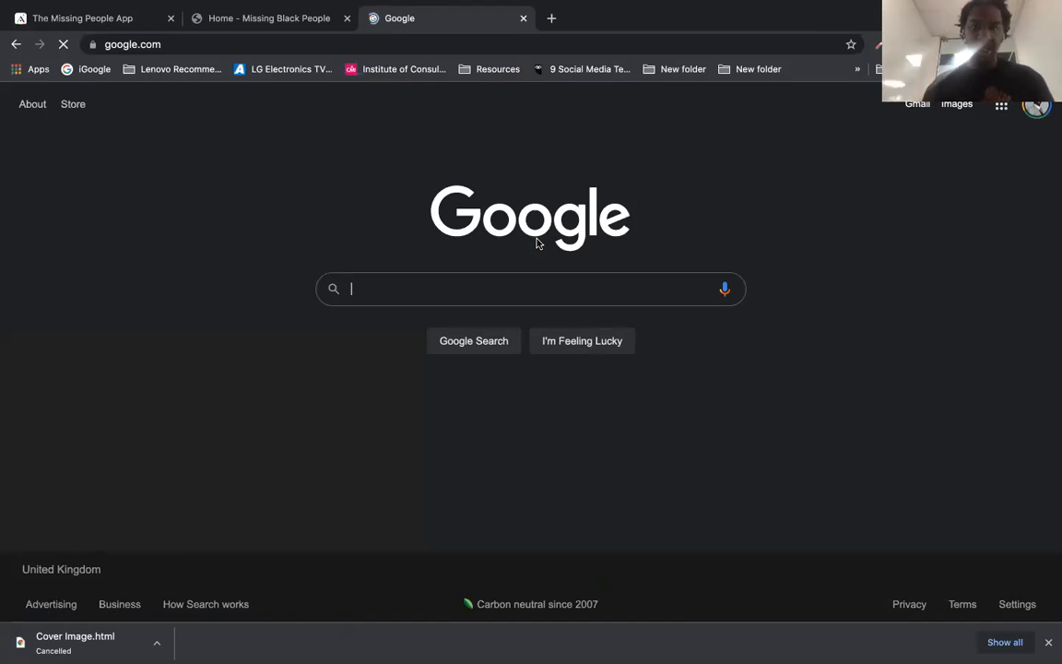
left_click(505, 290)
type("the")
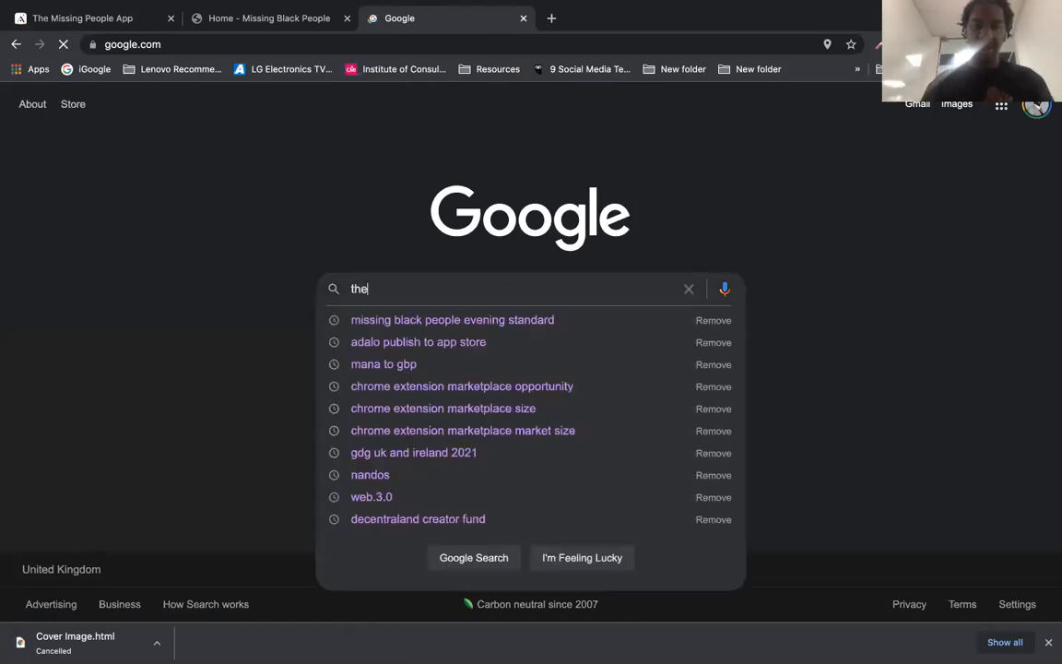
type(" indep")
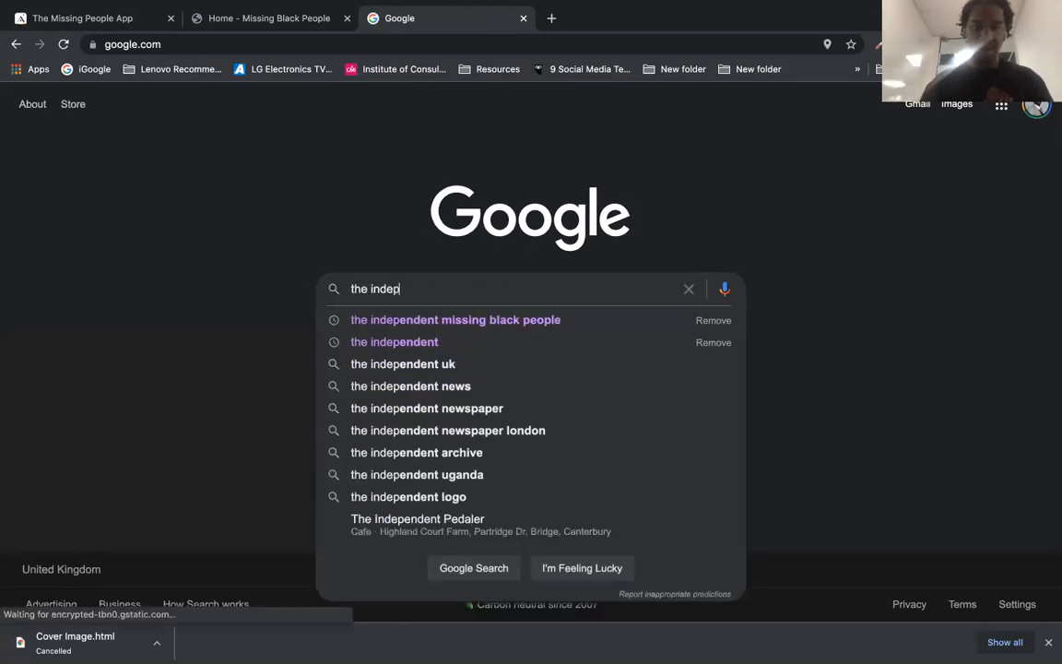
left_click(494, 323)
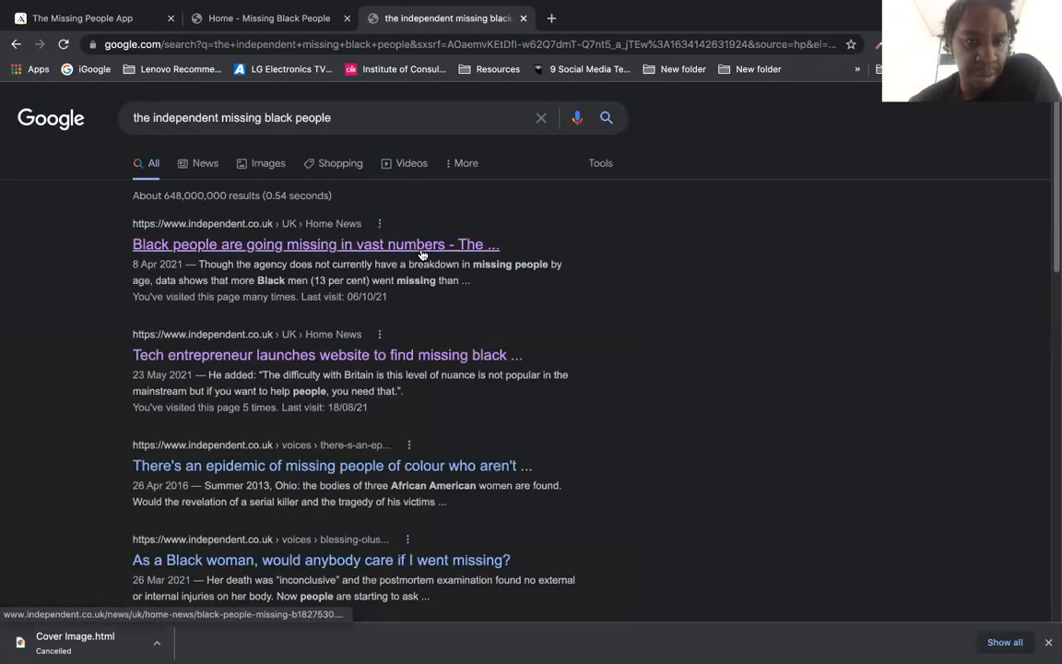
left_click(381, 357)
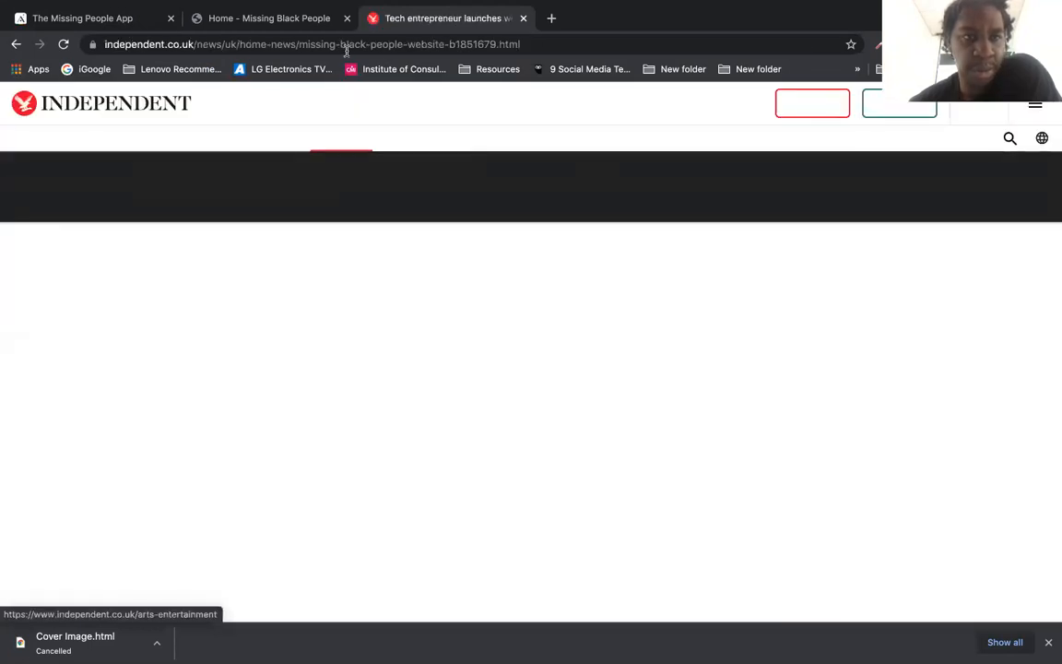
left_click(346, 46)
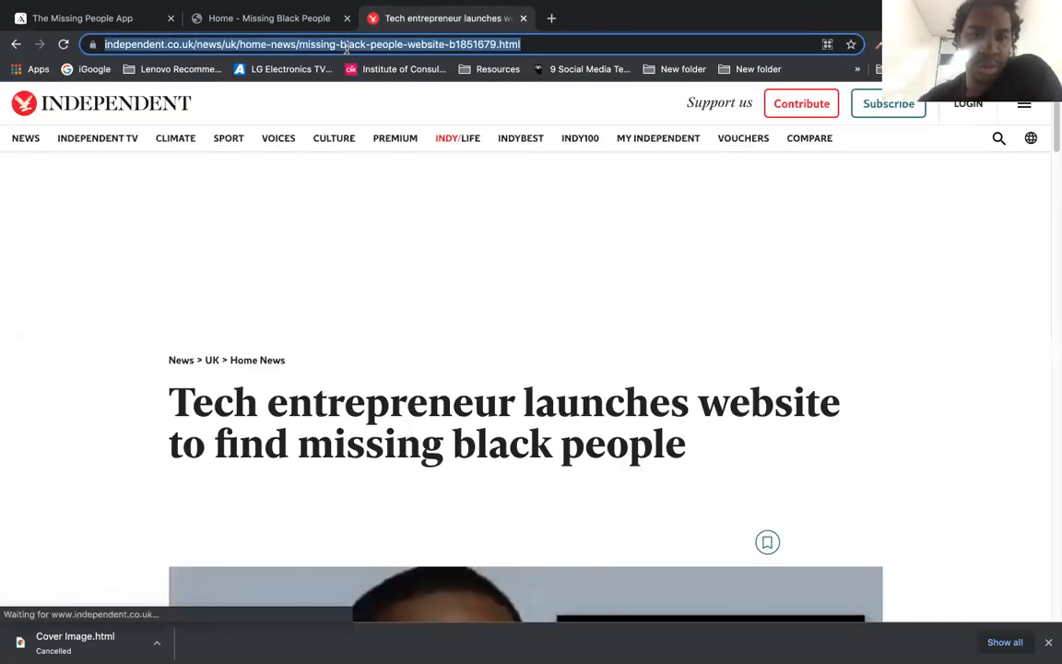
left_click(14, 46)
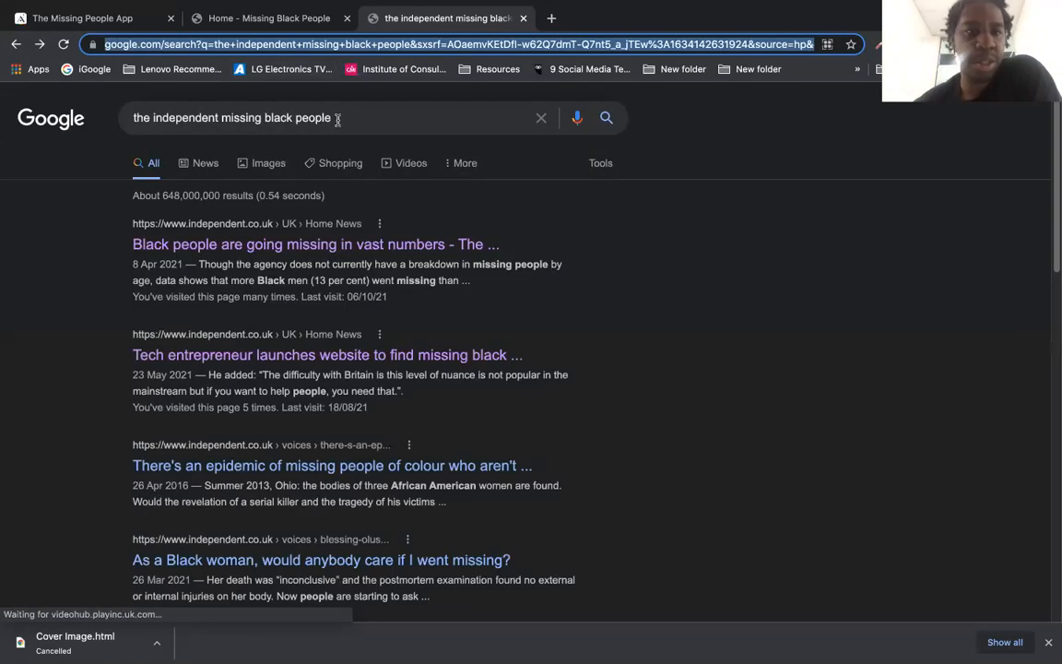
Step: Change the search to the Guardian and open its article on missing women of color
left_click(218, 118)
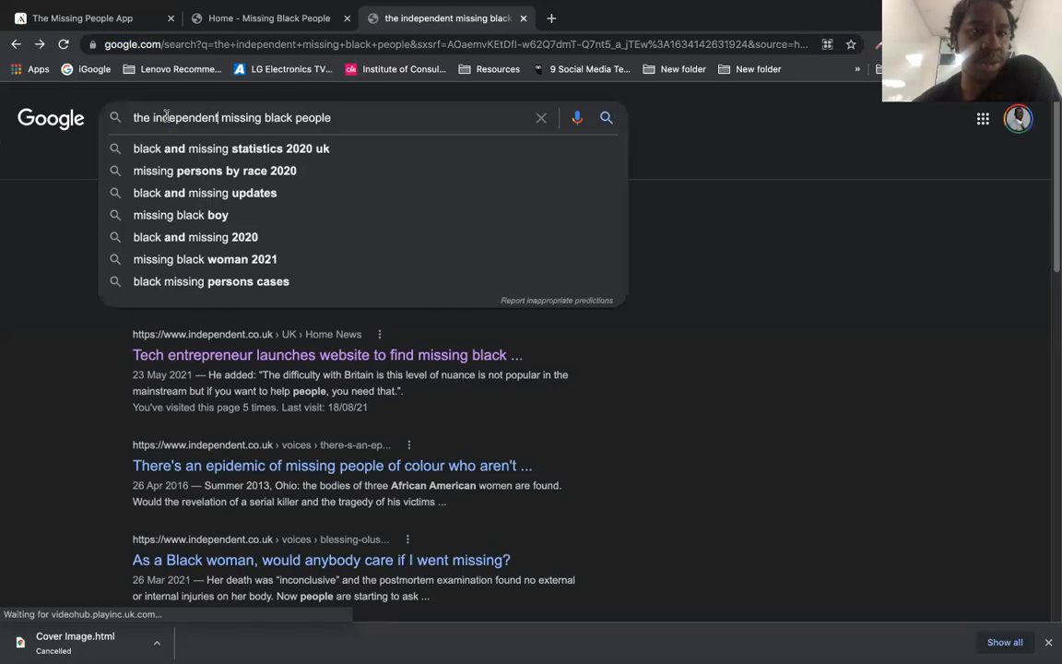
left_click_drag(218, 118, 153, 118)
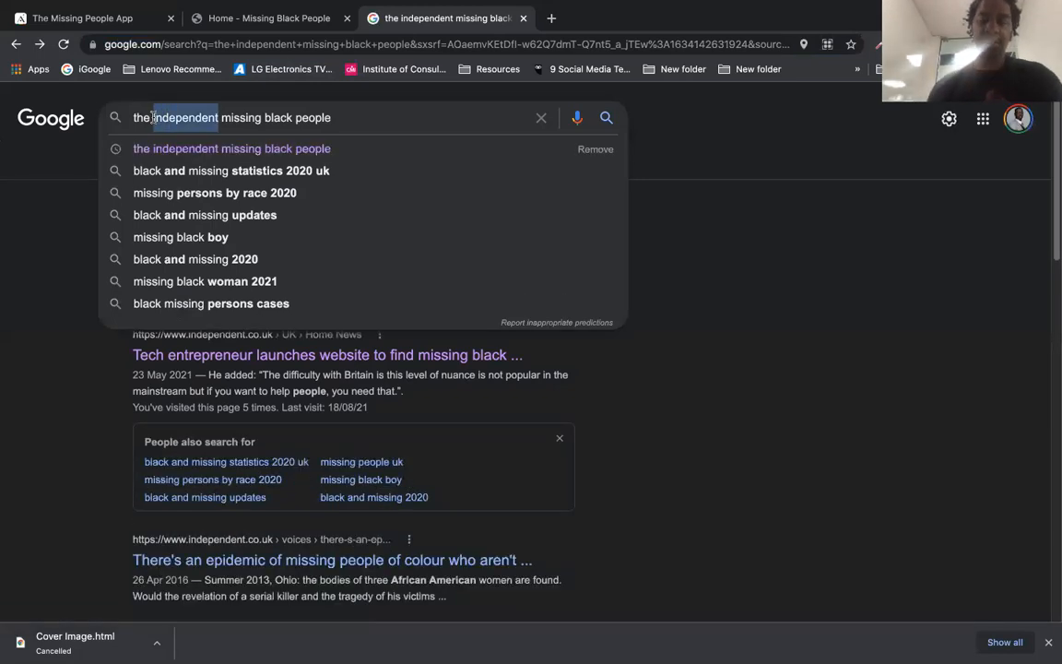
type("ga")
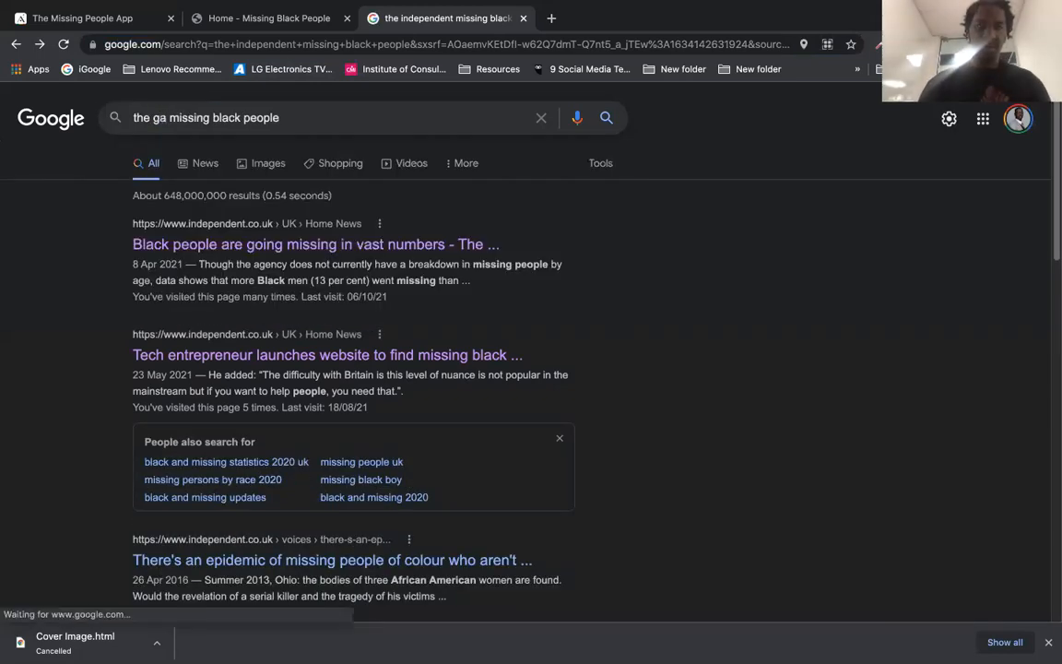
type("urdian")
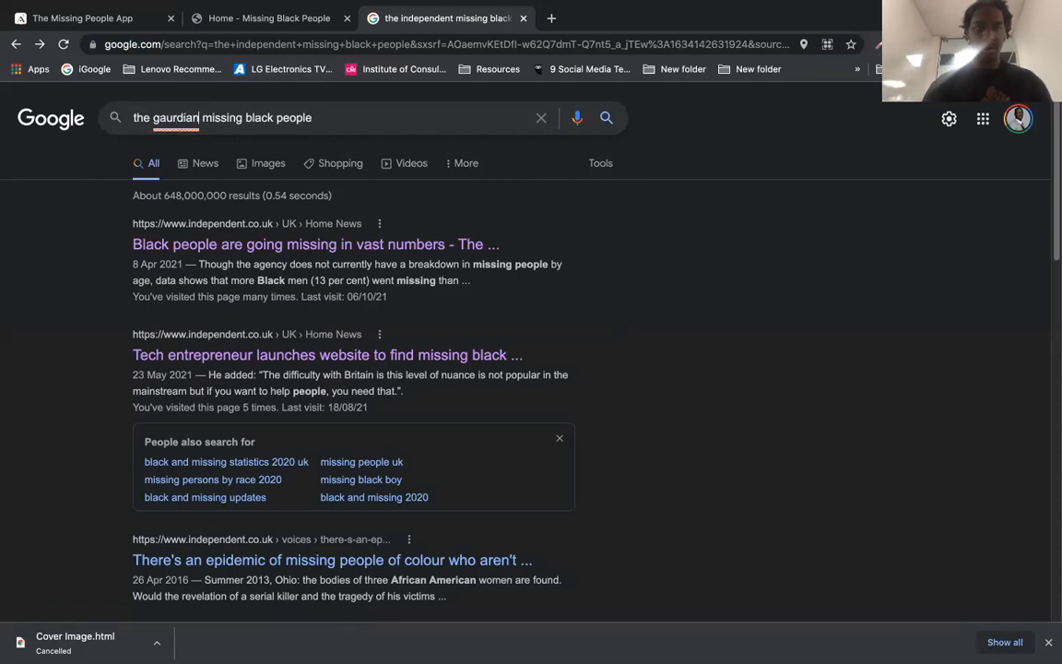
key("Return")
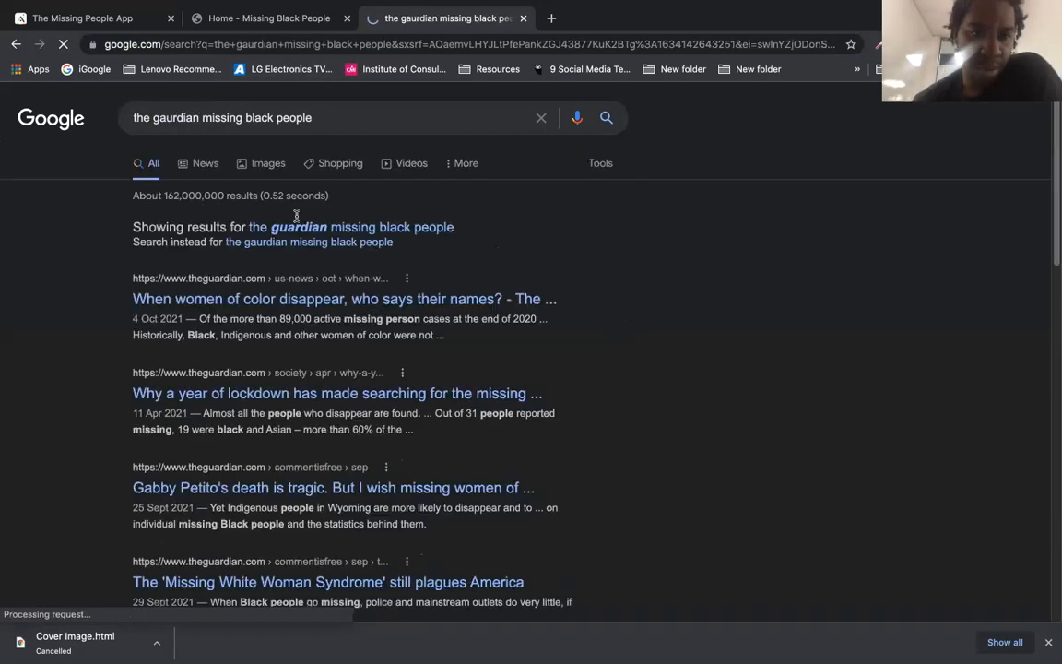
left_click(439, 229)
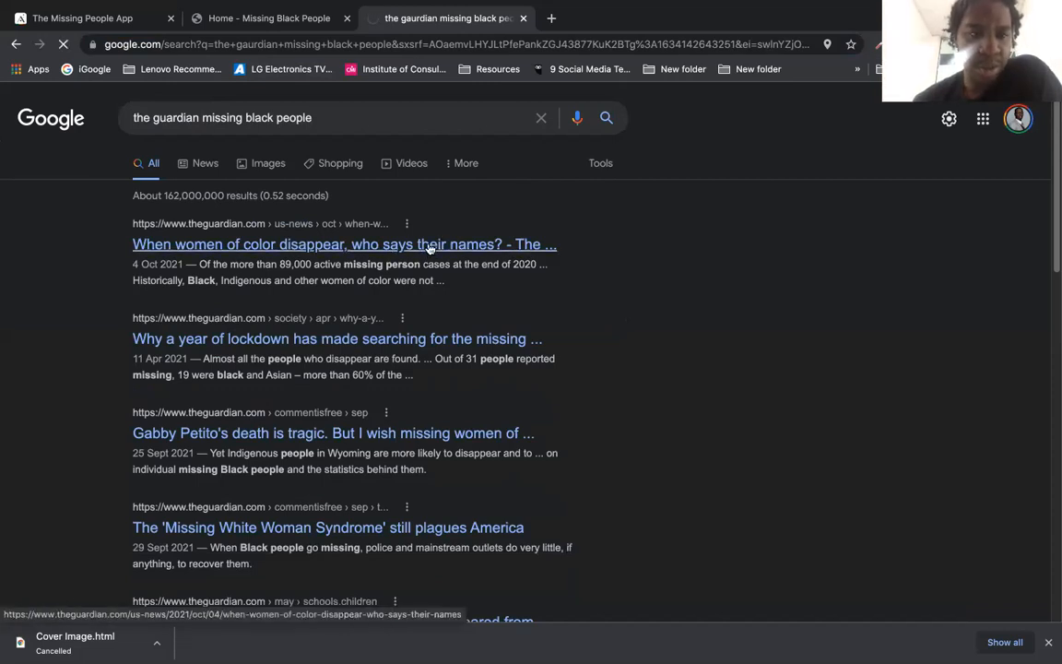
left_click(307, 43)
key("super+c")
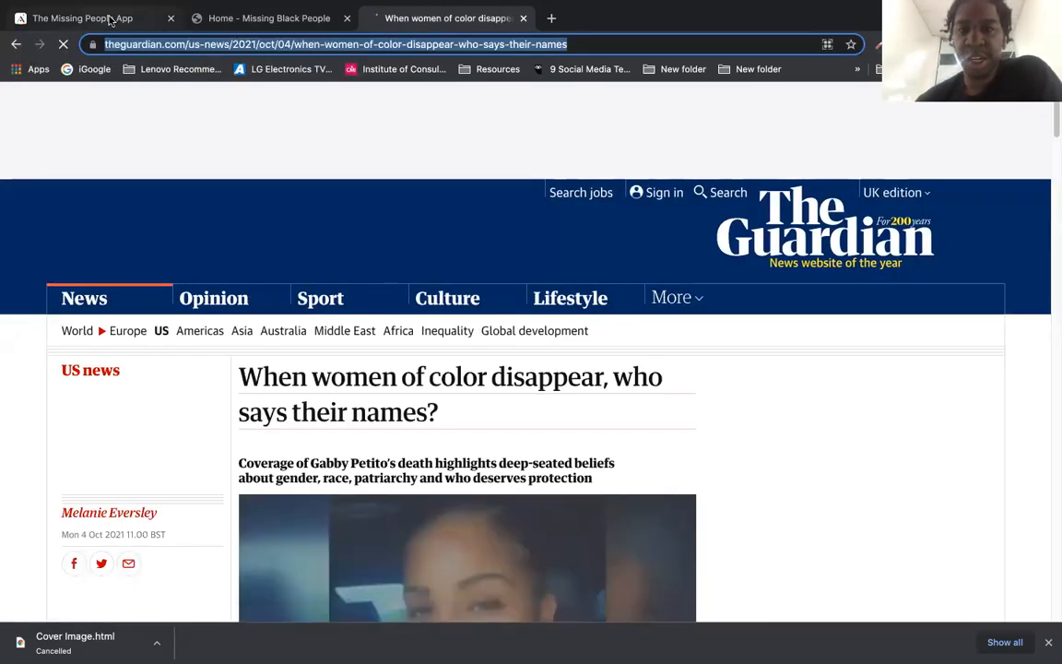
left_click(113, 16)
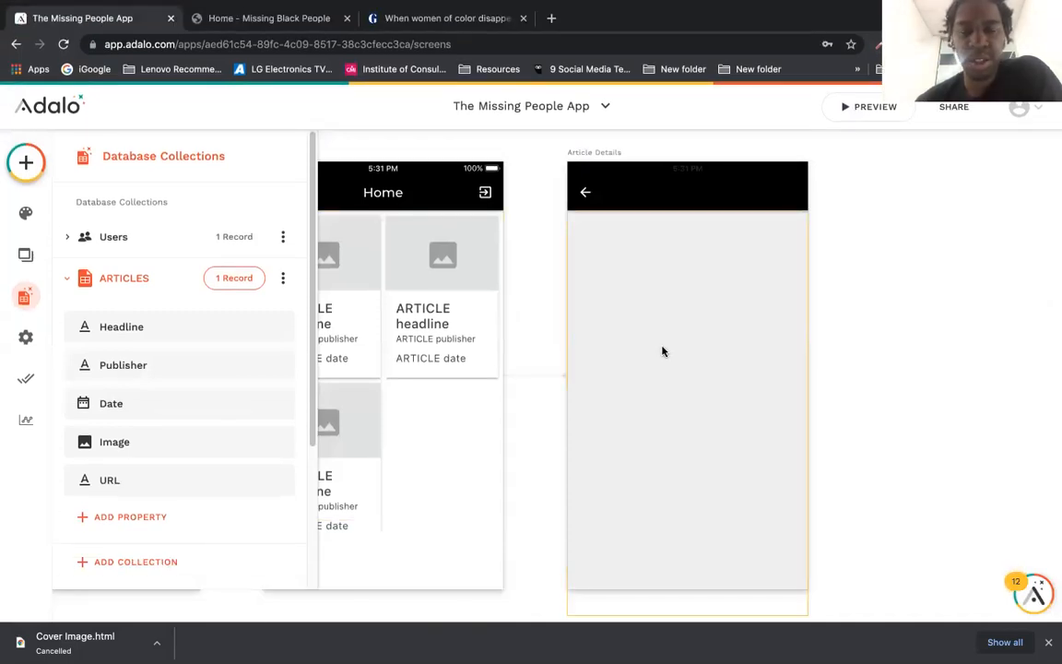
Step: Check the ARTICLES collection's URL property type in the database
left_click(661, 352)
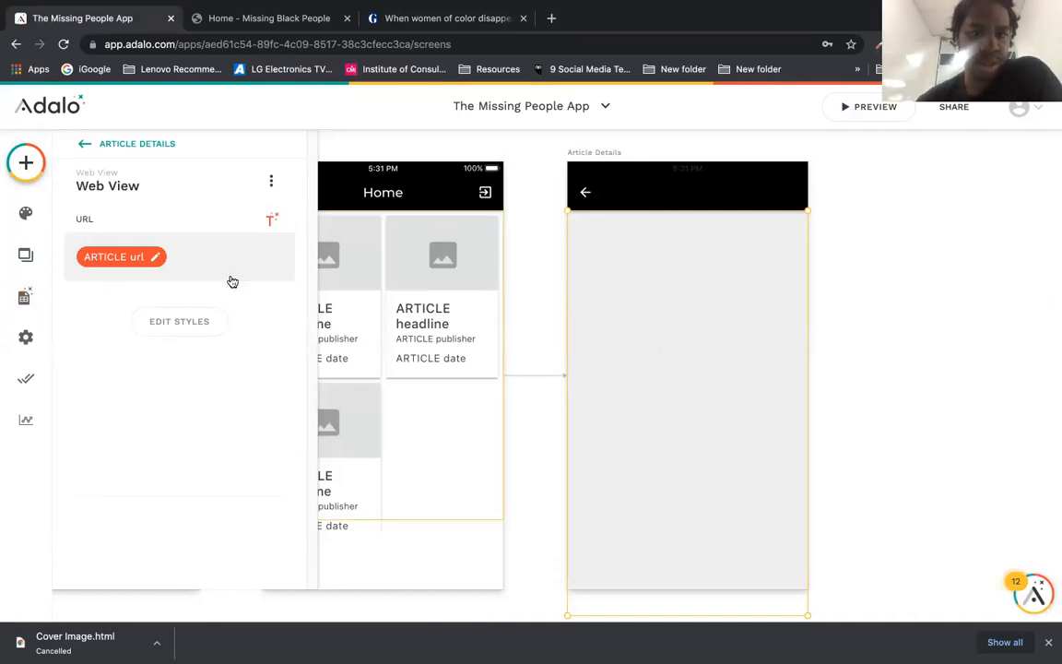
left_click(24, 296)
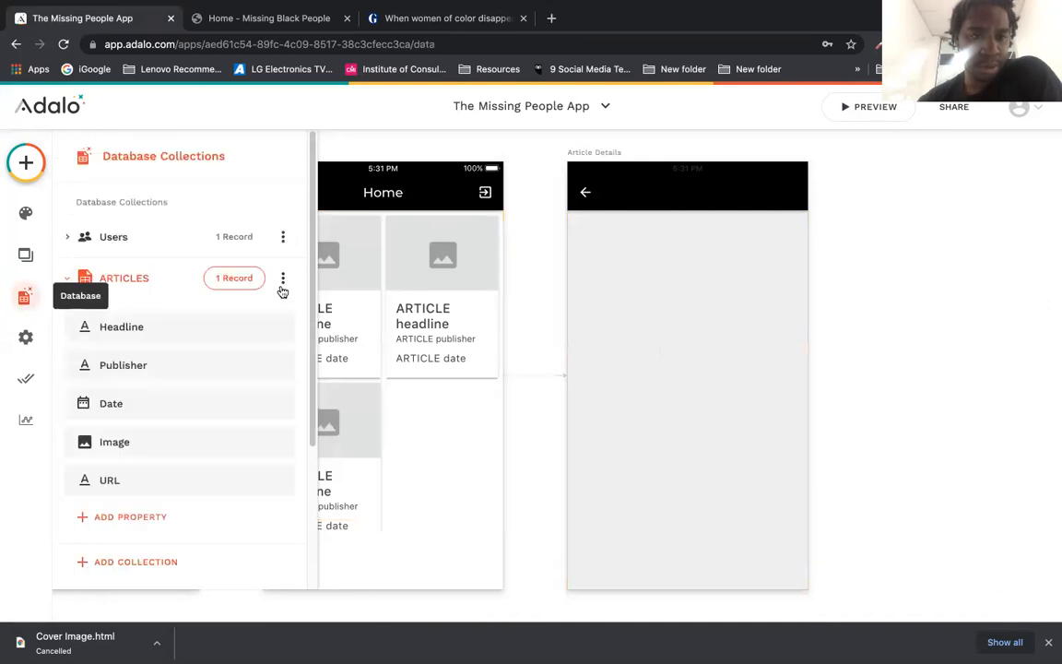
left_click(213, 483)
scroll(310, 434, "down", 1)
scroll(309, 434, "down", 3)
scroll(308, 422, "up", 4)
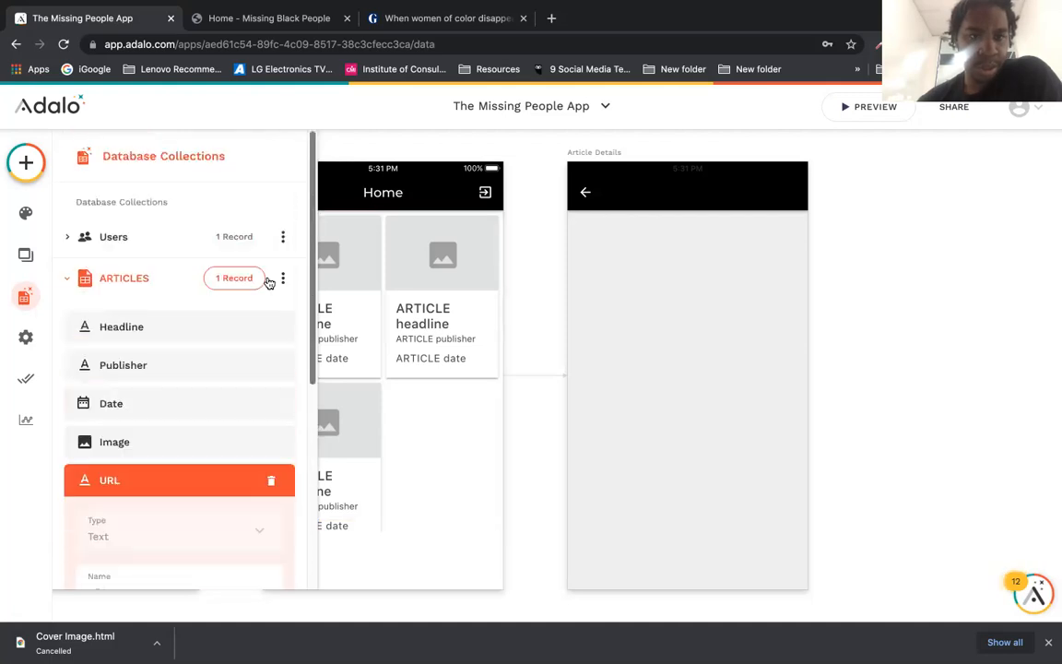
Step: Replace the article record's URL with the copied Guardian link, save it, and preview the app
left_click(227, 278)
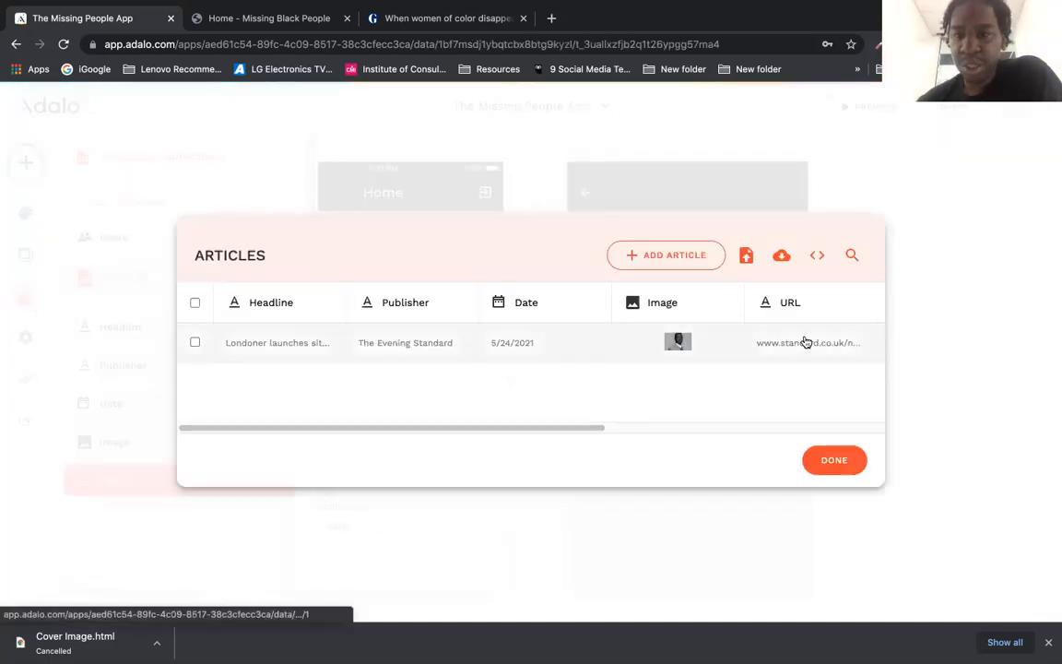
left_click(806, 342)
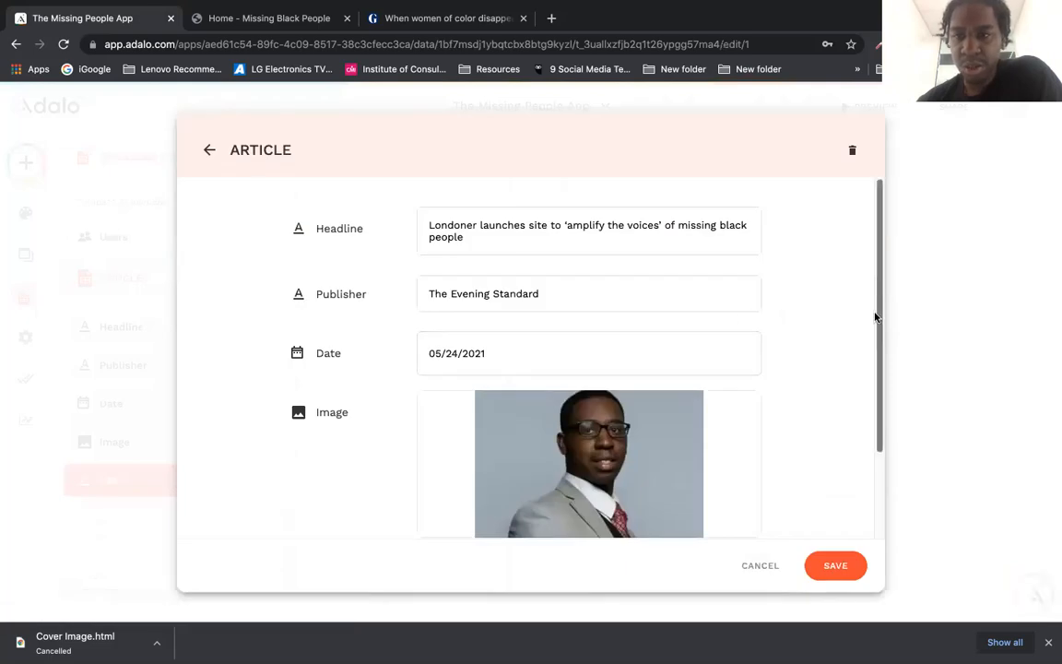
scroll(876, 316, "down", 2)
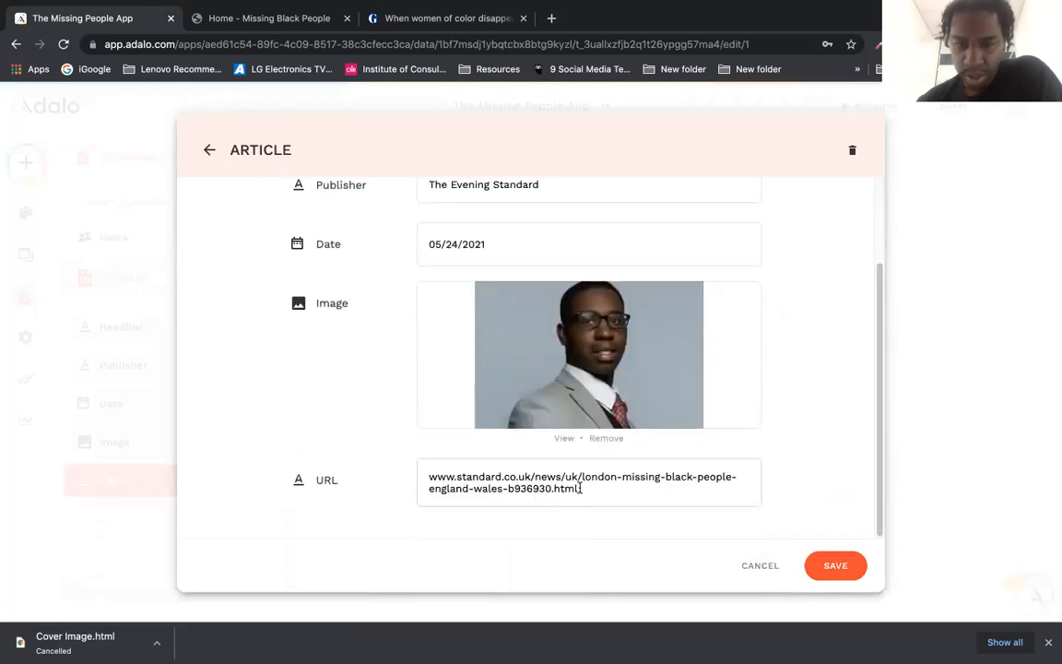
triple_click(412, 477)
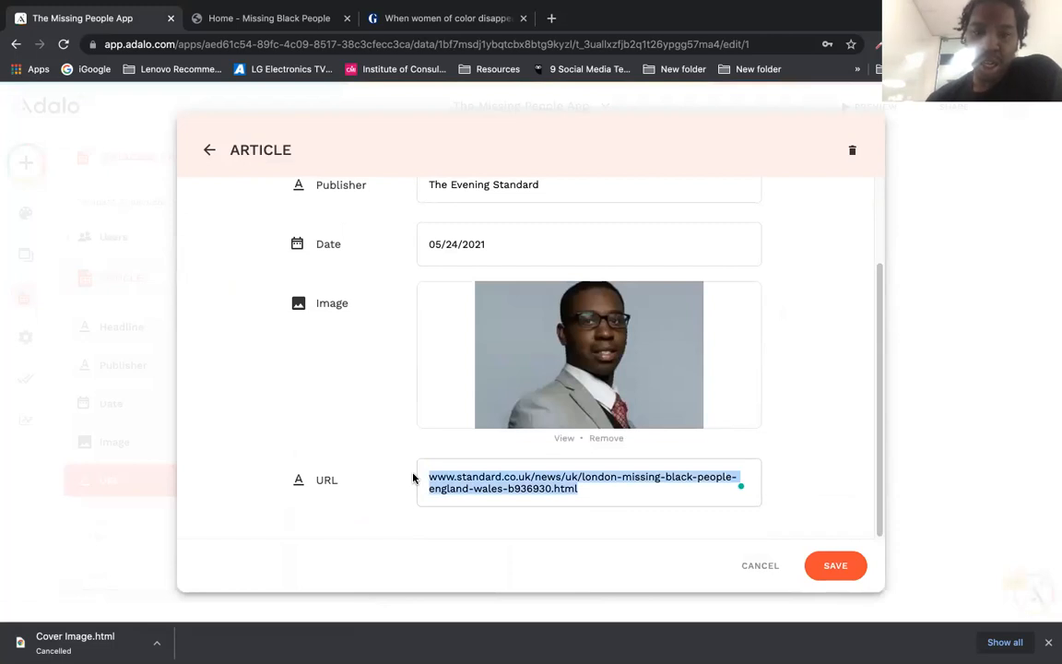
key("super+v")
left_click(843, 573)
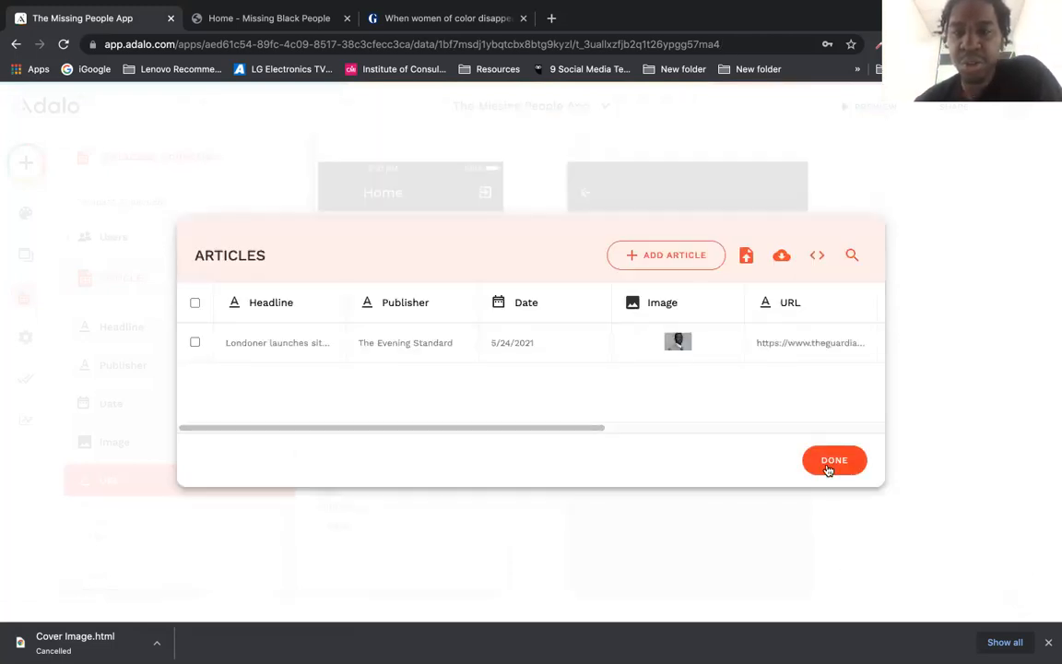
left_click(829, 461)
left_click(866, 109)
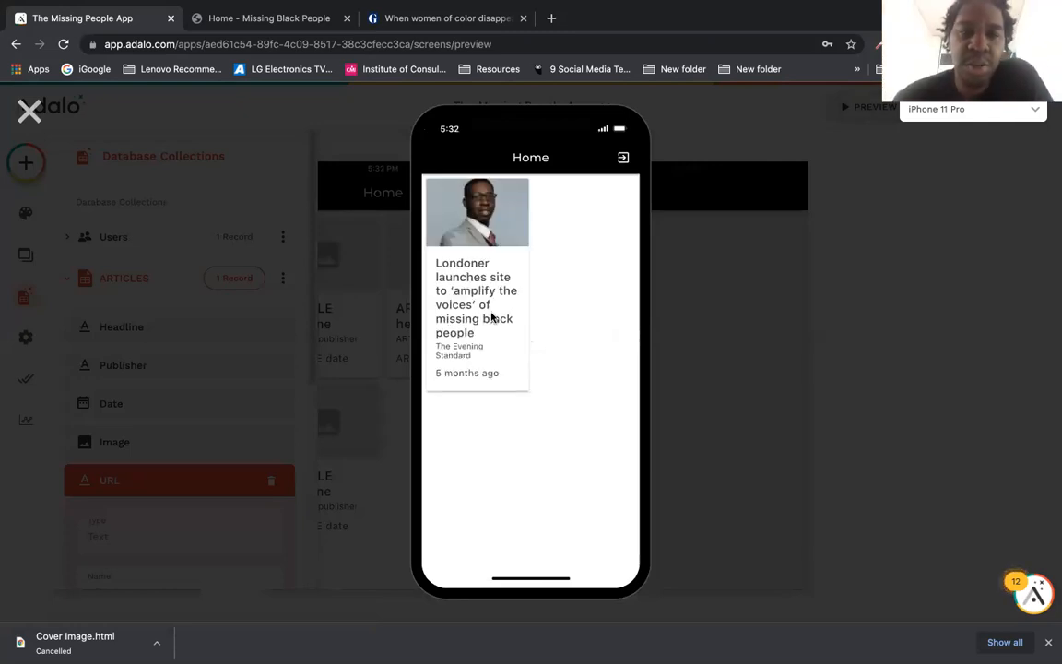
Step: Open the article card in the preview, see the blank detail screen, and close the preview
left_click(492, 317)
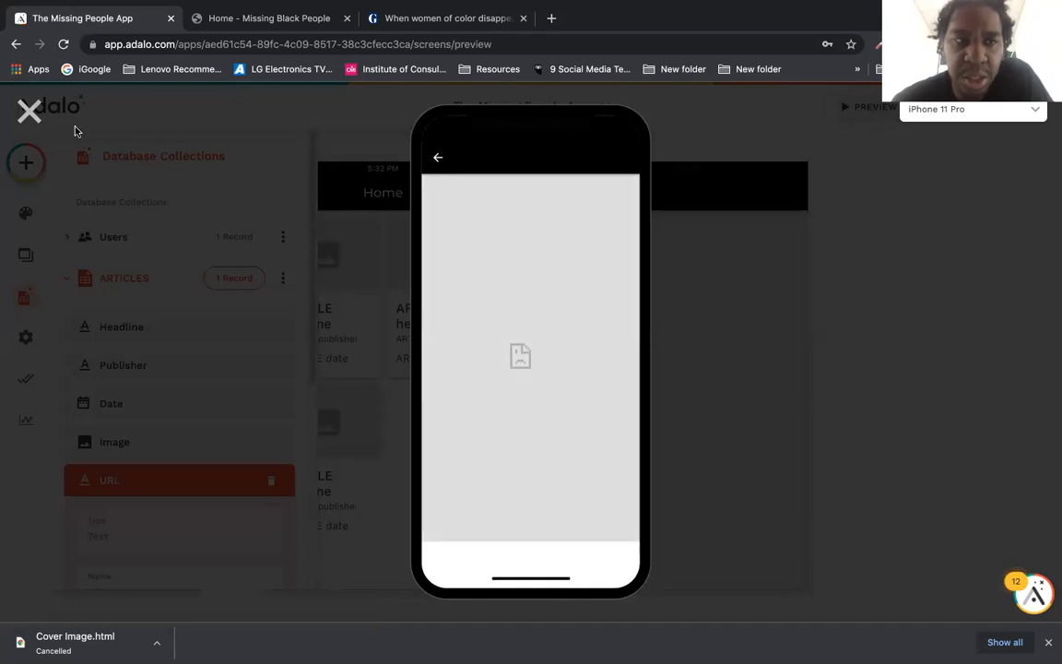
left_click(29, 110)
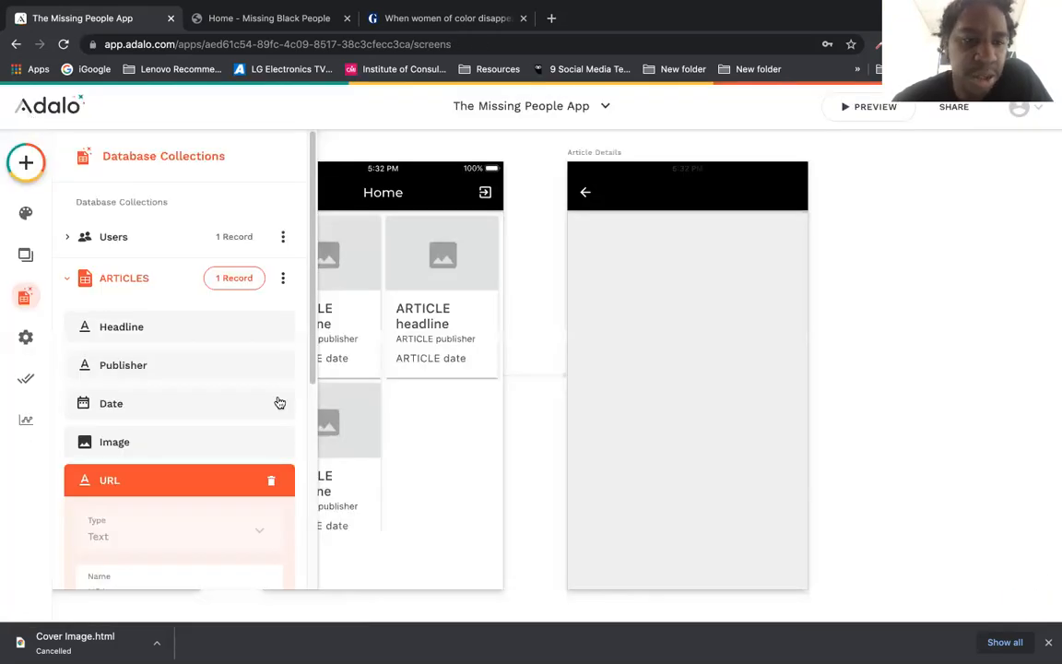
left_click(217, 277)
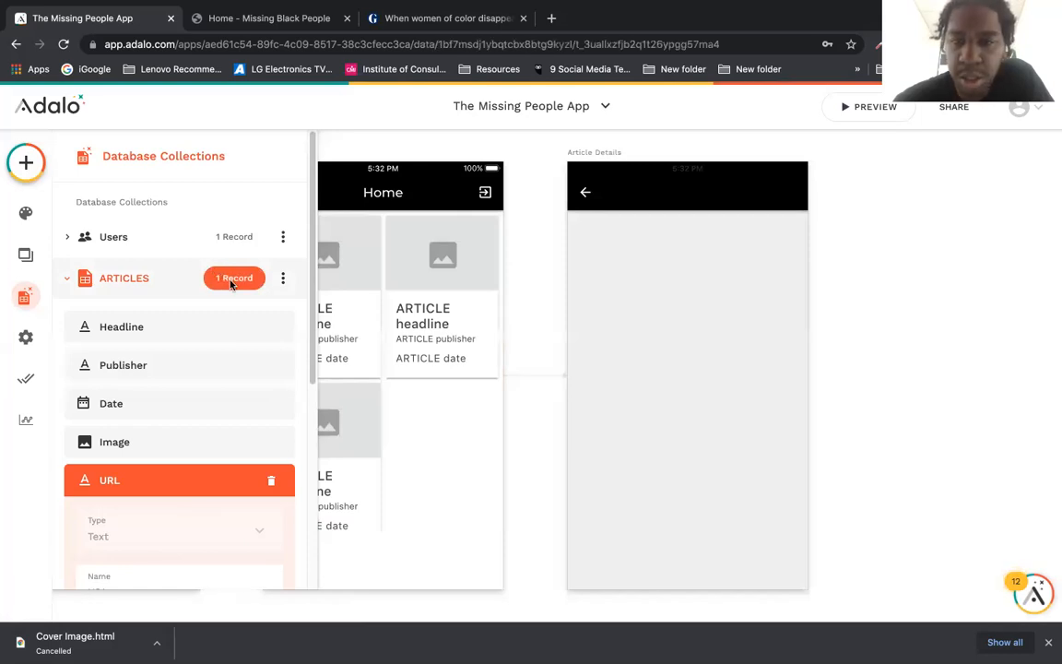
left_click(835, 344)
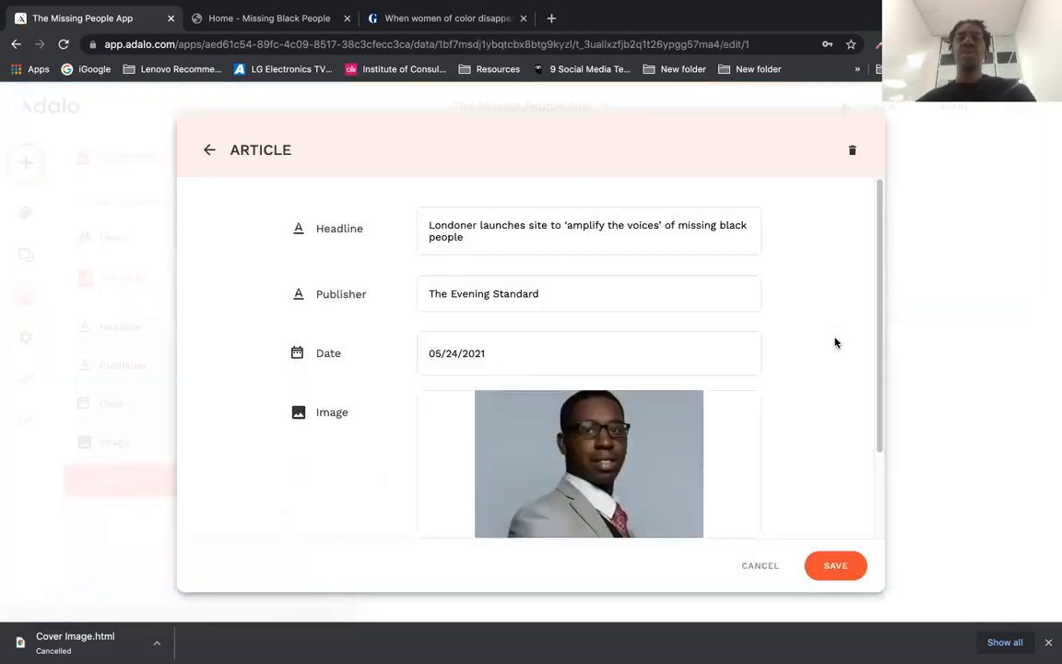
scroll(843, 430, "down", 2)
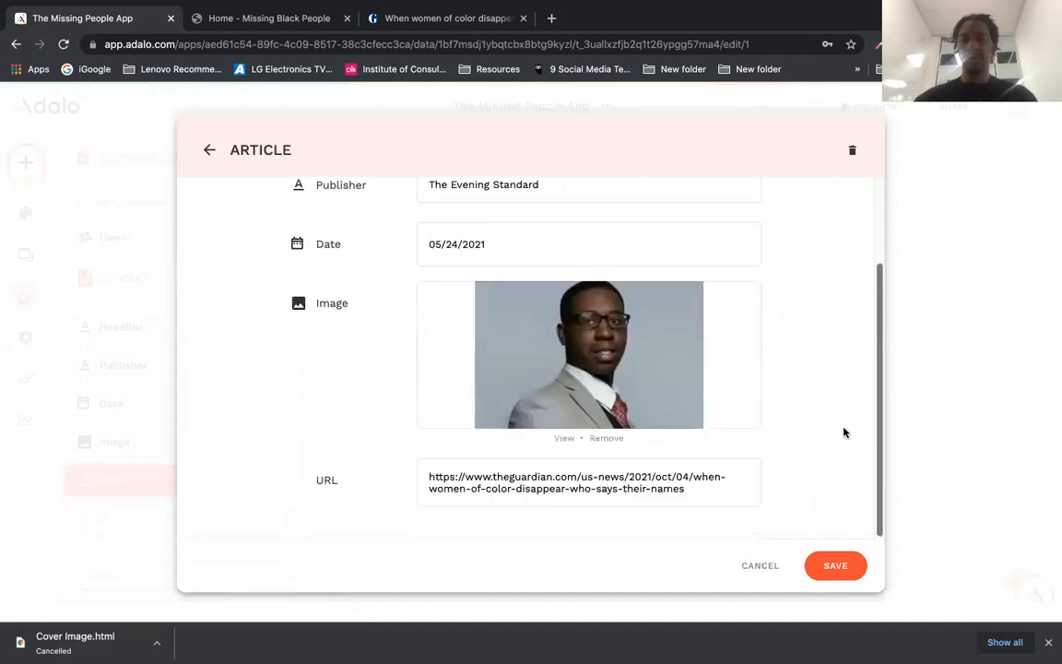
triple_click(500, 464)
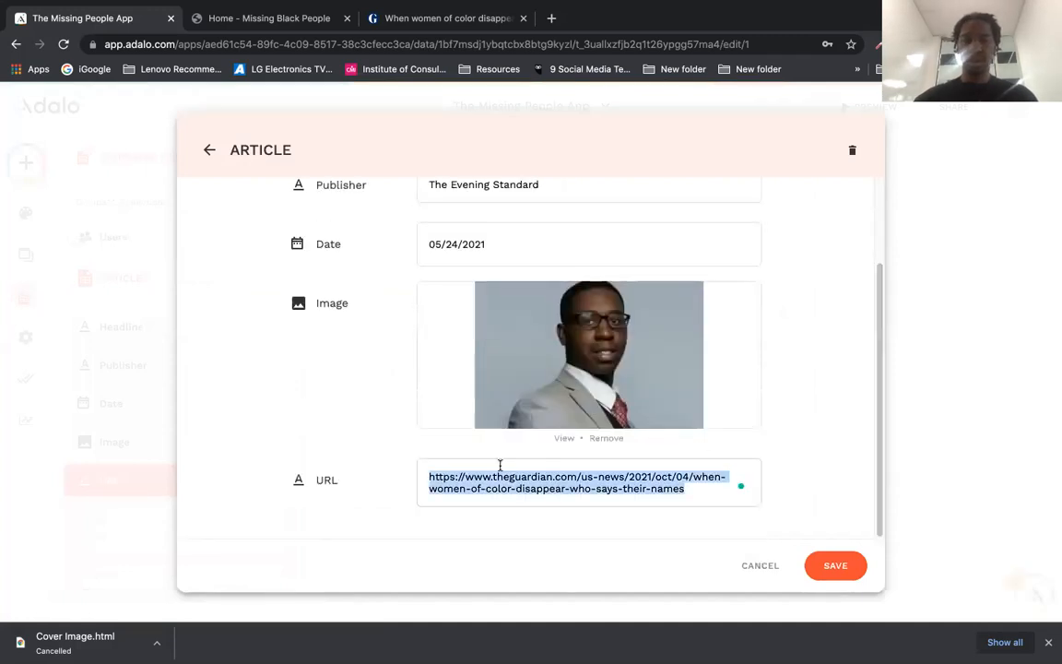
left_click_drag(493, 471, 492, 472)
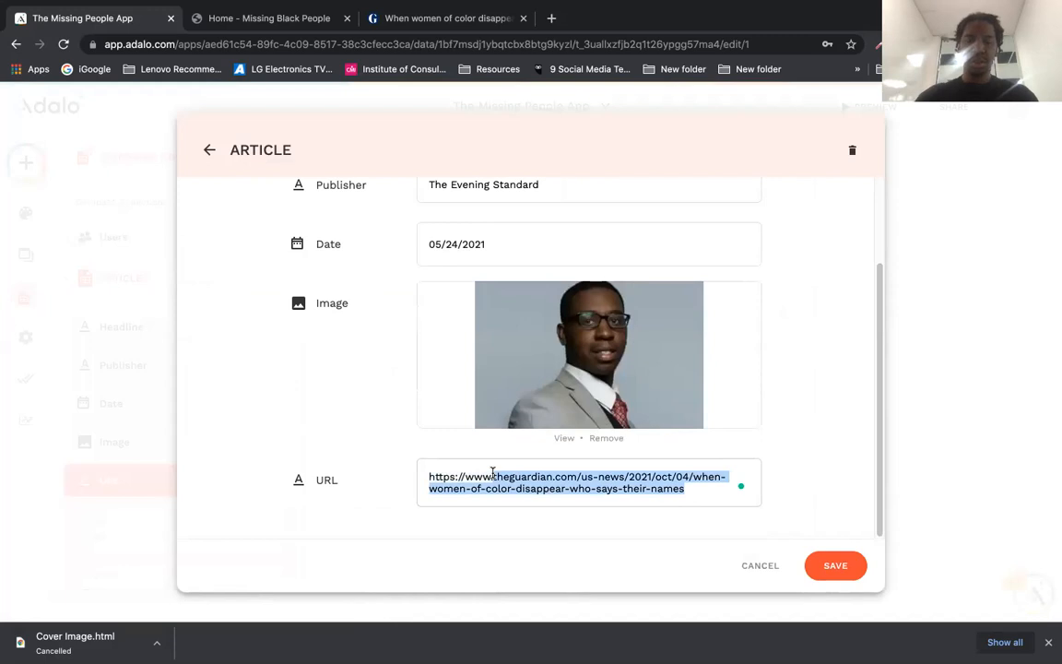
type("google.com")
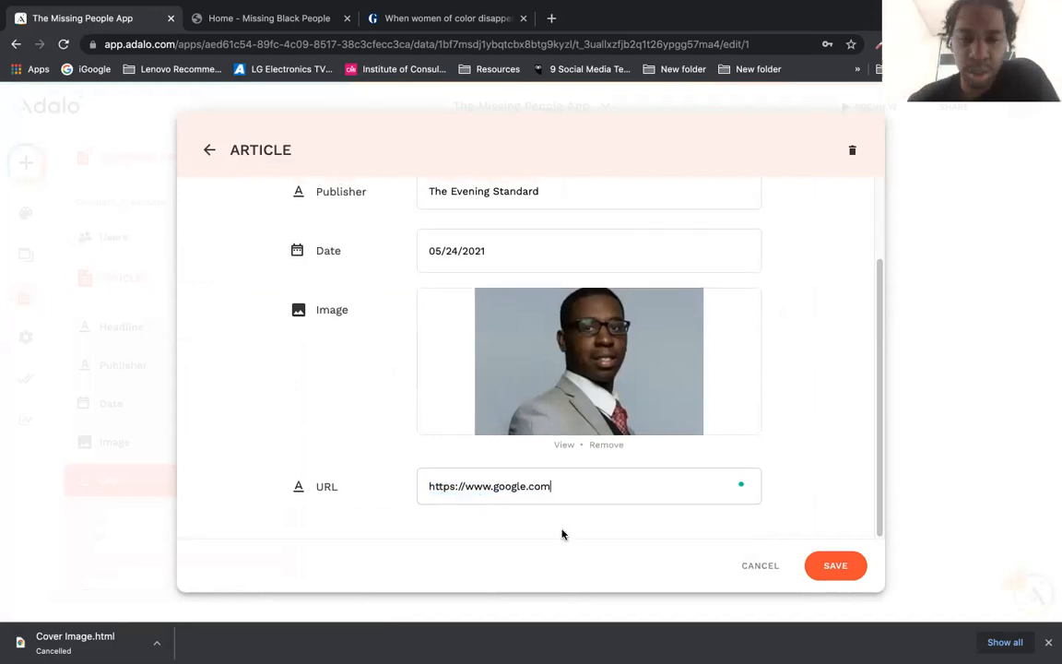
left_click(835, 566)
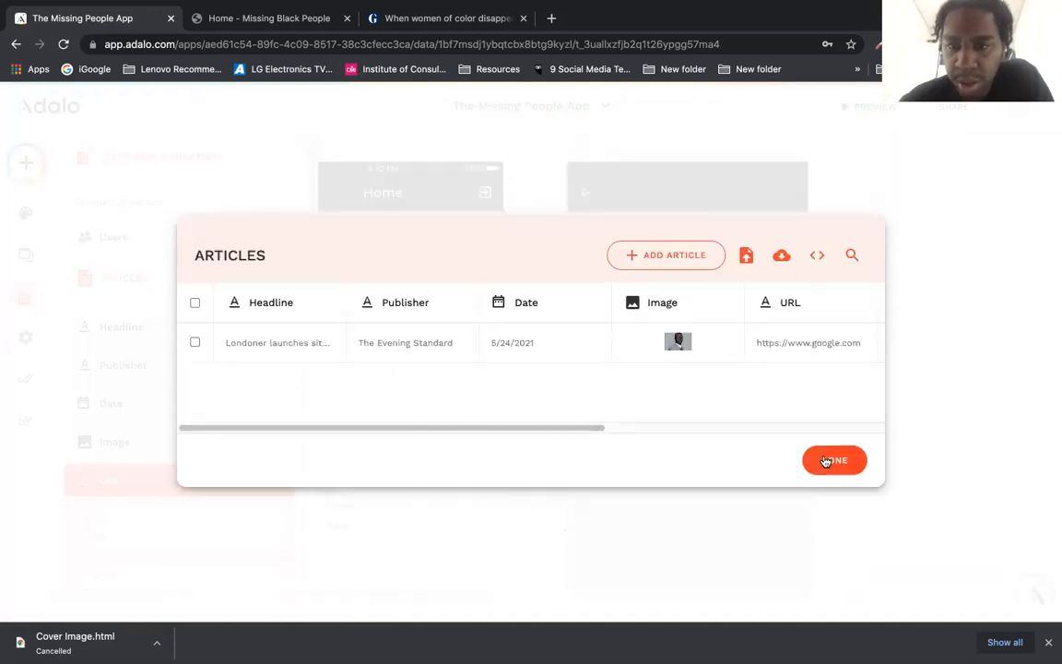
left_click(826, 461)
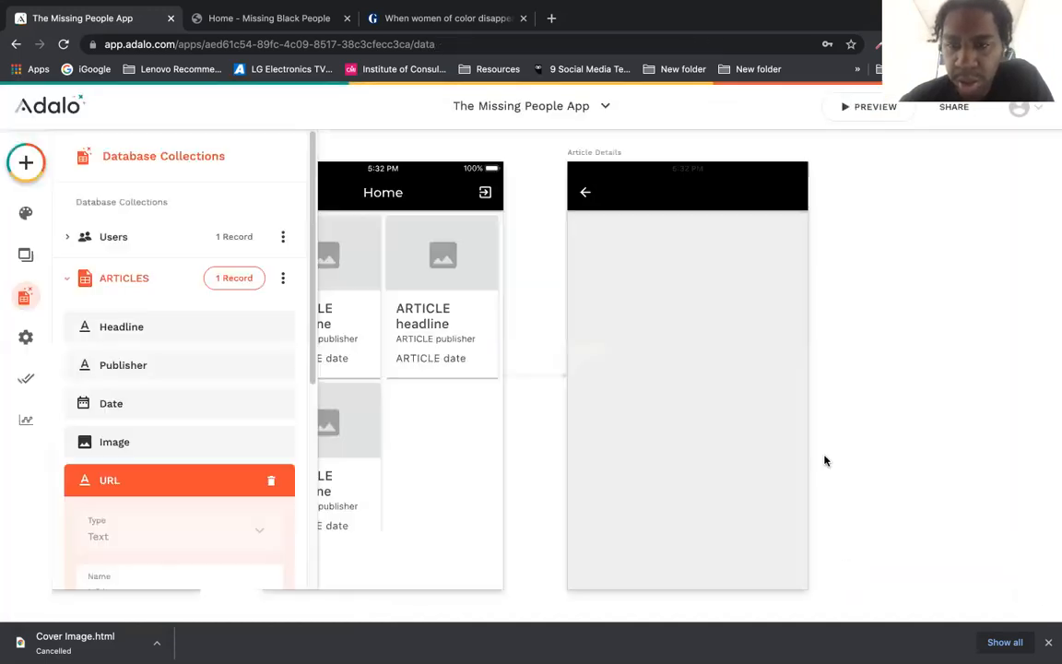
left_click(853, 105)
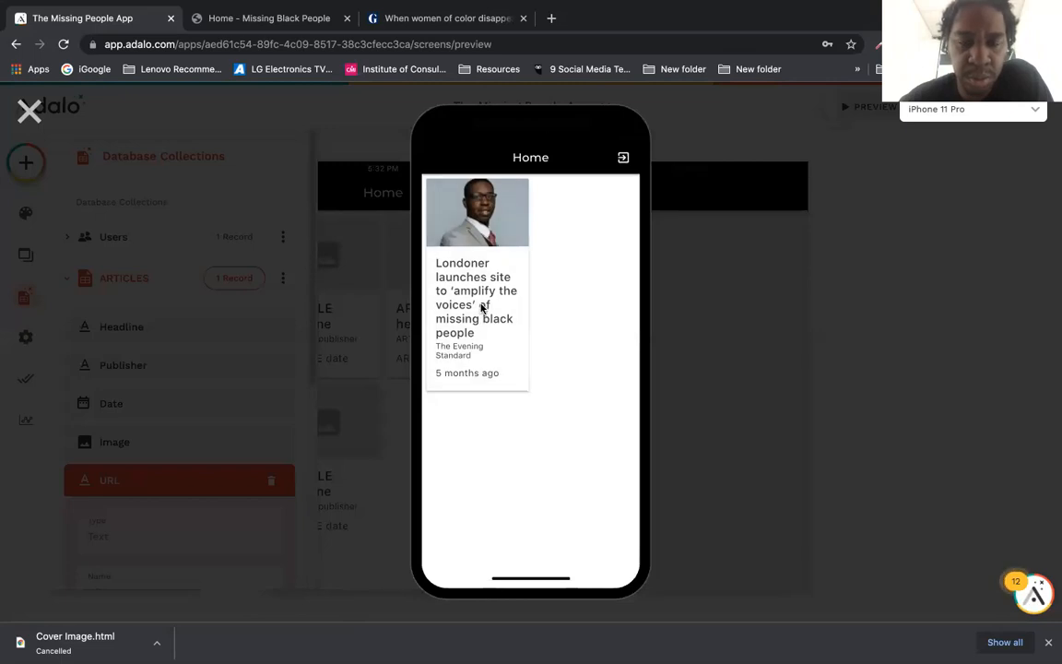
left_click(481, 308)
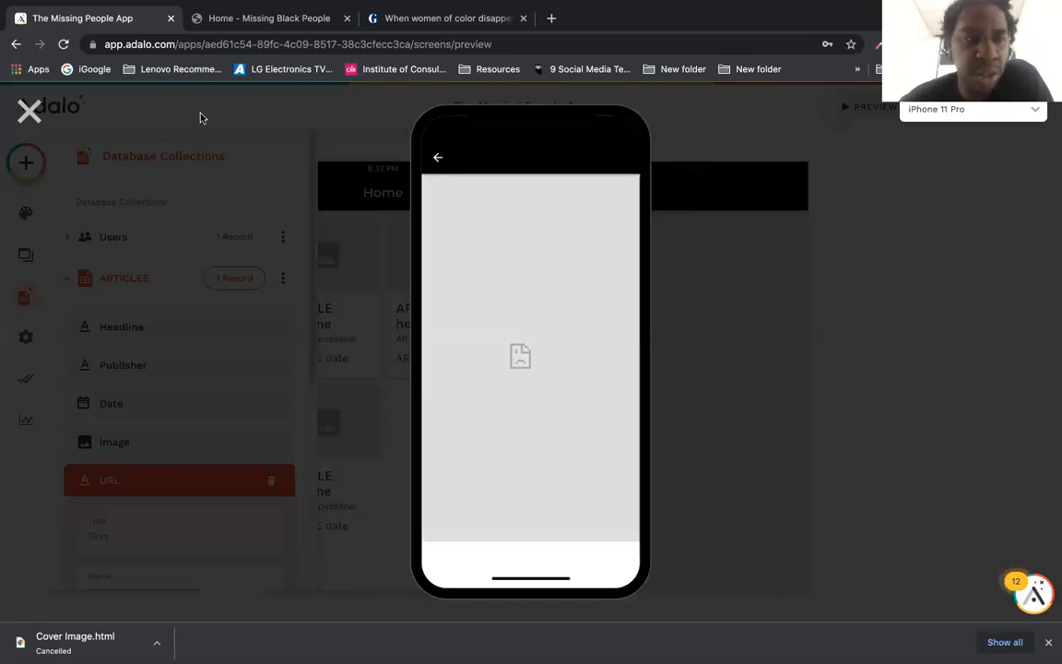
left_click(30, 109)
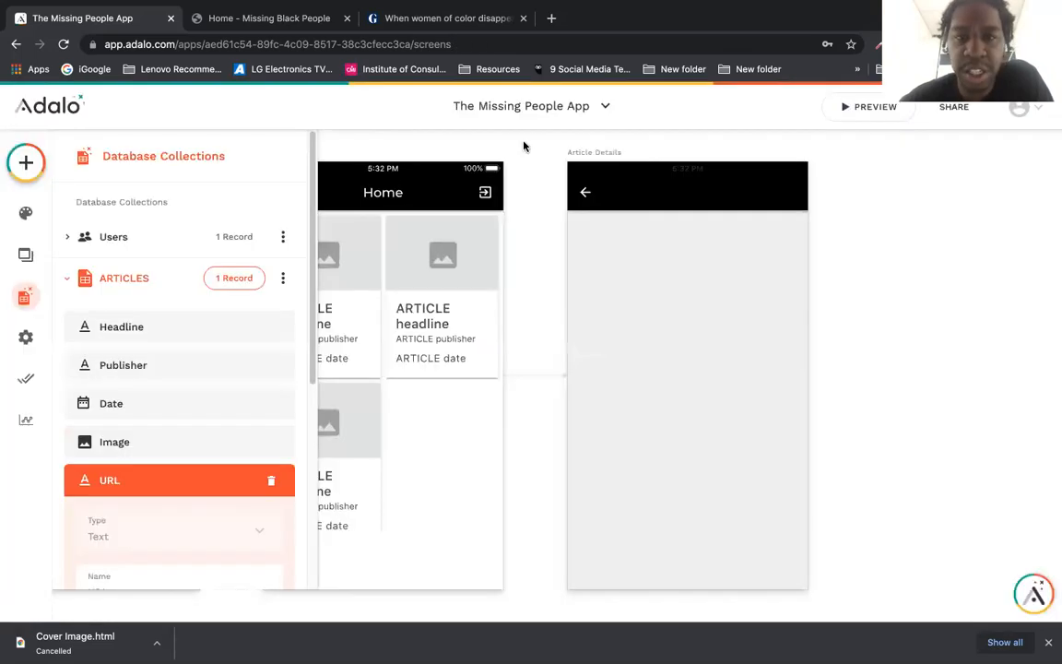
left_click(591, 155)
Step: Delete the Article Details screen and remove the Home card list's existing link action
key("Delete")
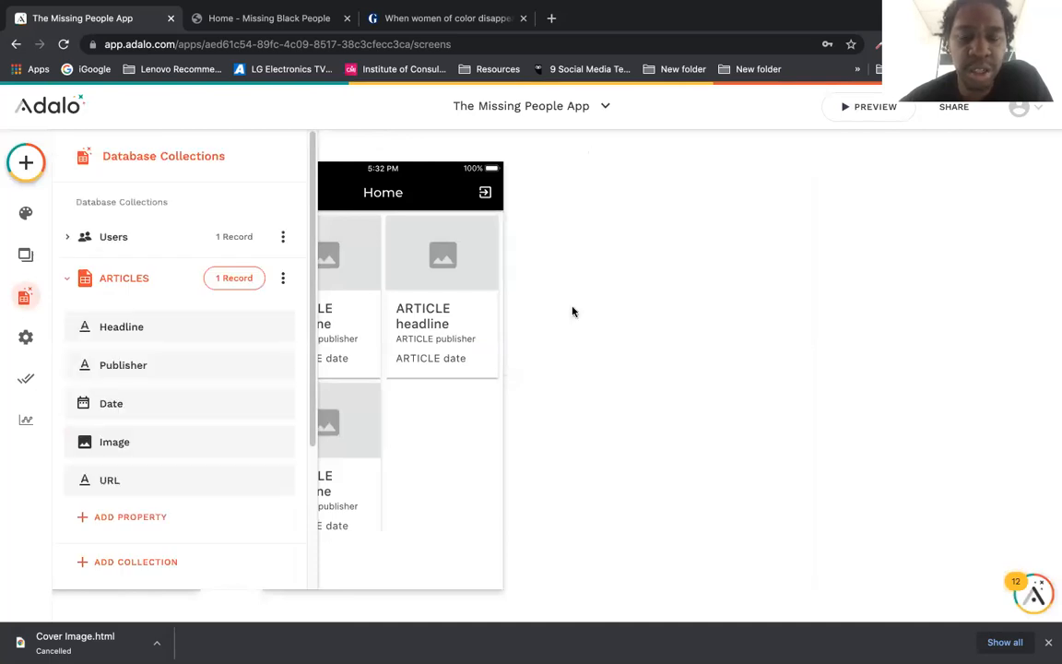
left_click(323, 293)
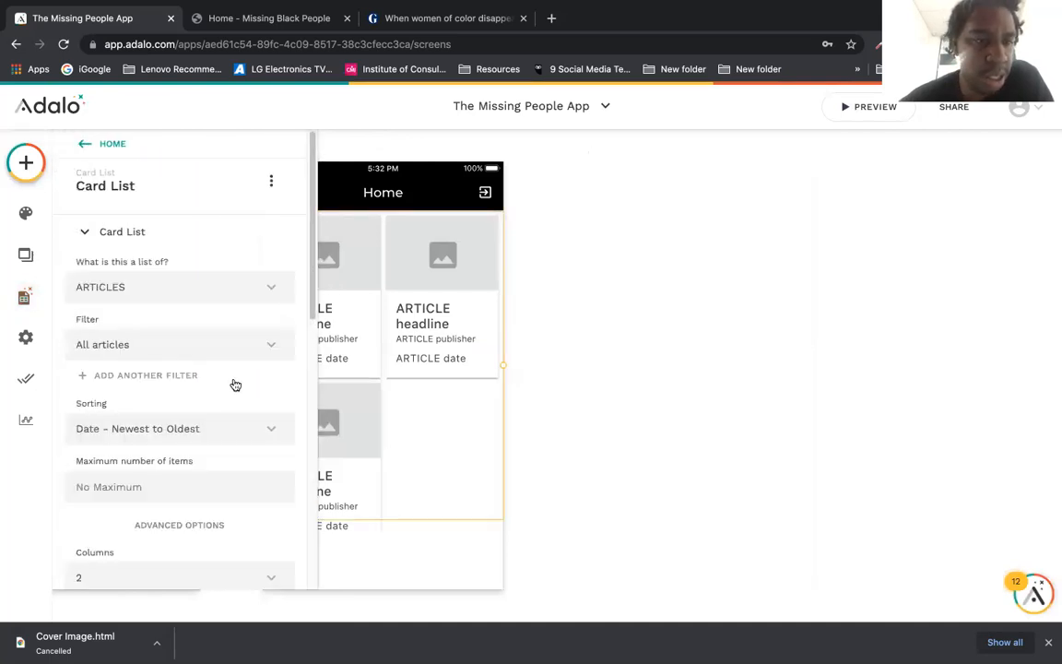
left_click_drag(311, 229, 313, 363)
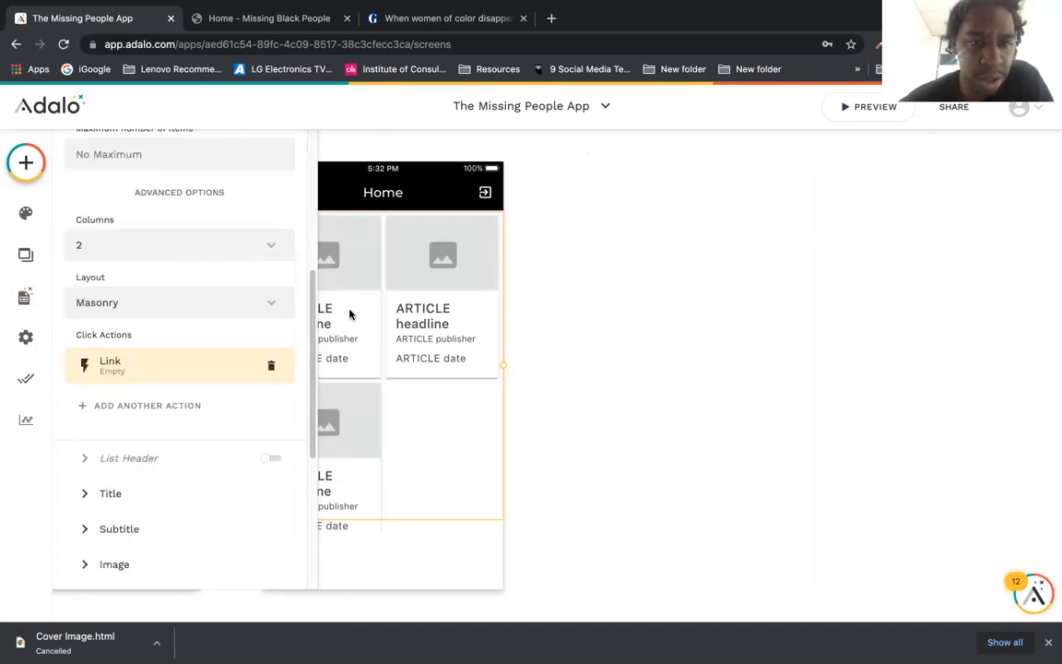
left_click(272, 366)
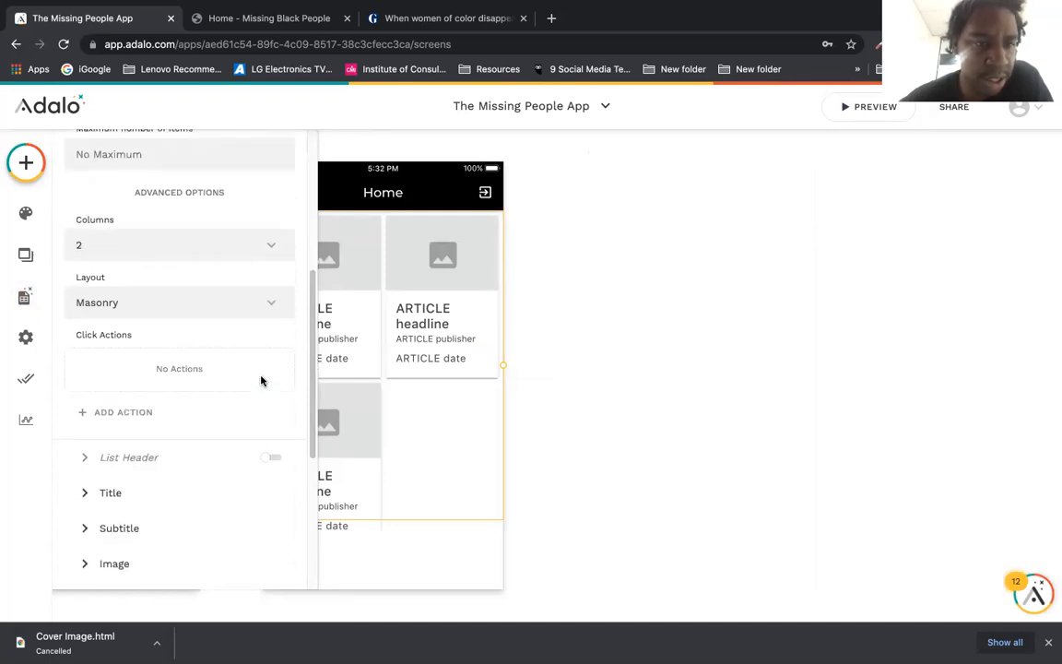
Step: Add an External Link click action whose Website URL is the current ARTICLE url, then preview
left_click(184, 417)
mouse_move(199, 367)
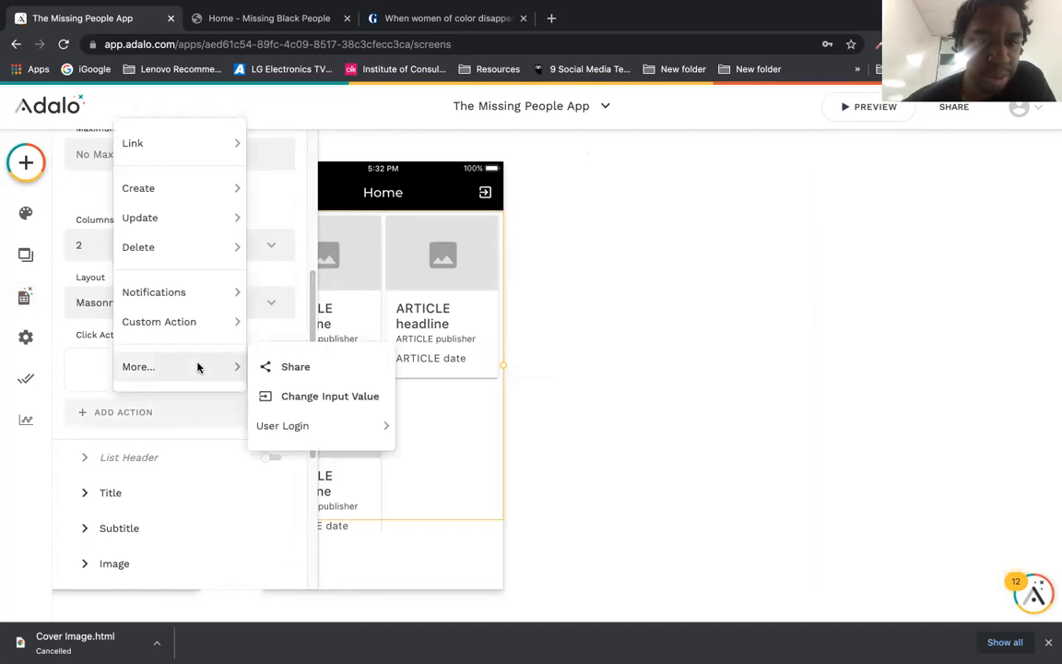
mouse_move(286, 421)
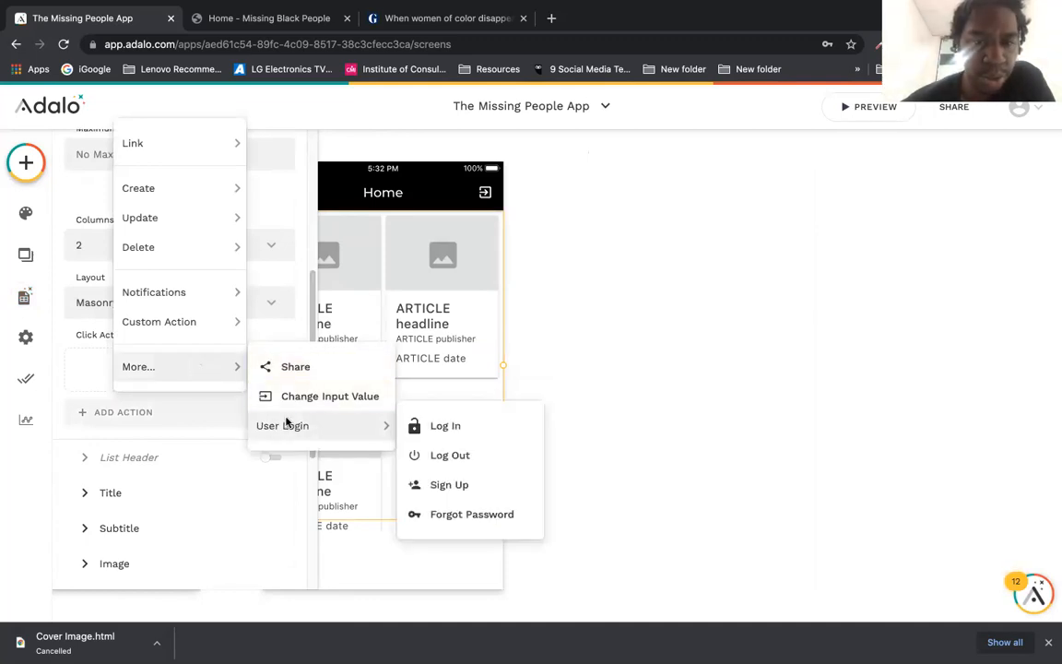
mouse_move(211, 296)
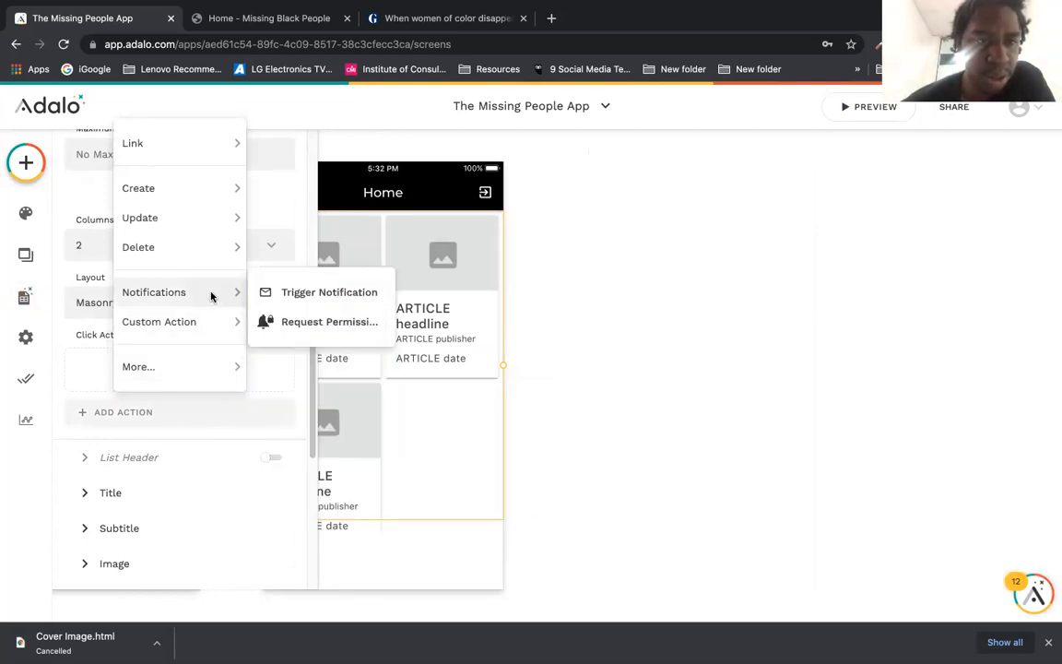
mouse_move(219, 140)
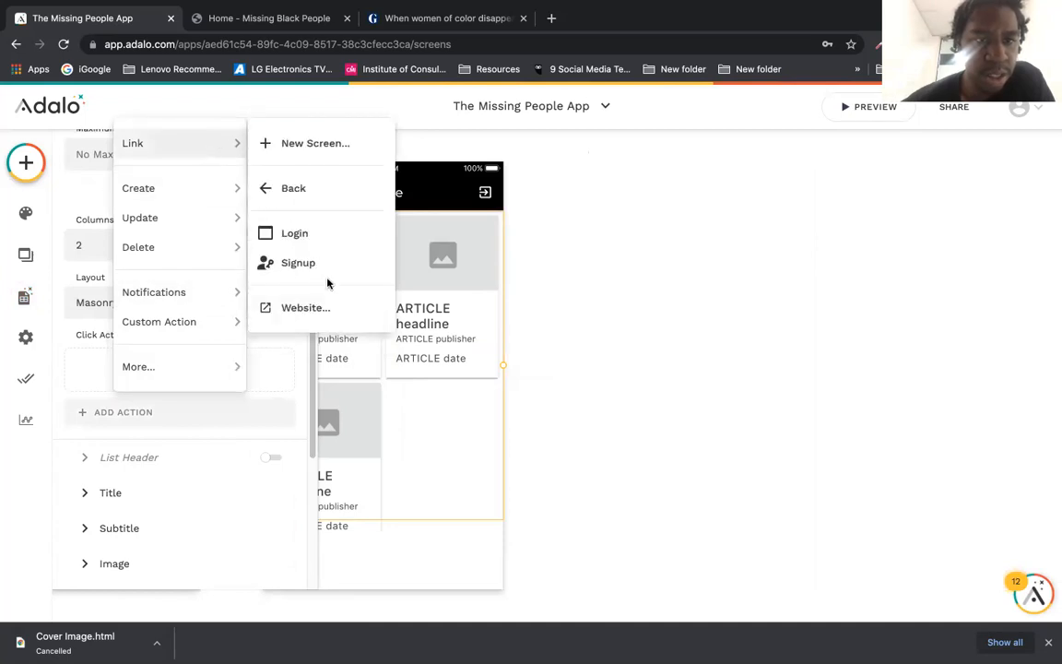
left_click(329, 309)
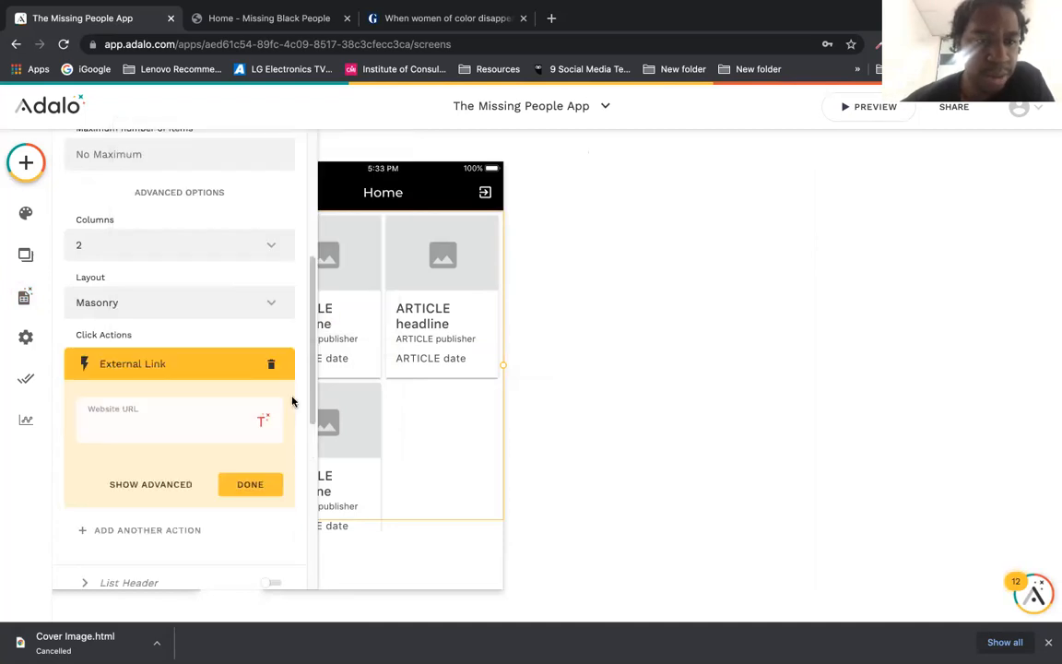
left_click(262, 421)
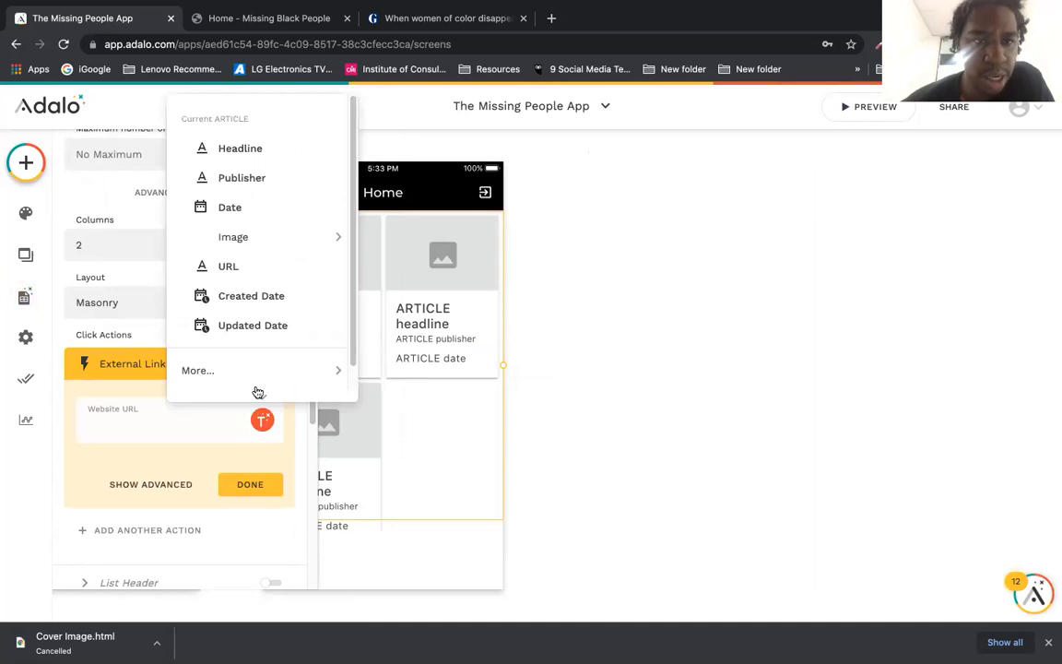
left_click(292, 264)
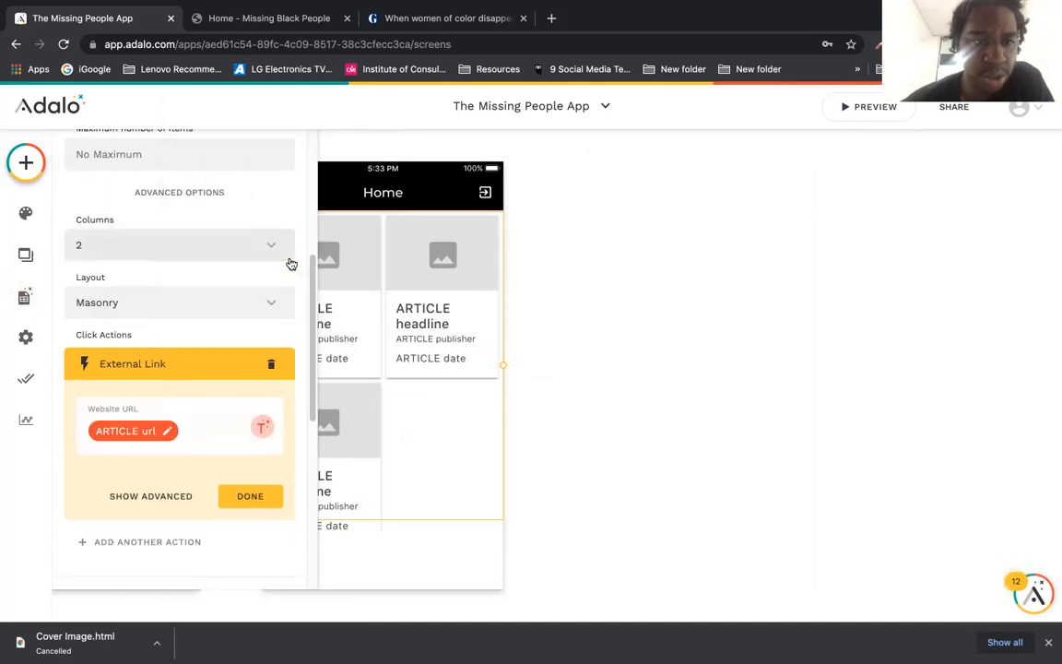
left_click(251, 484)
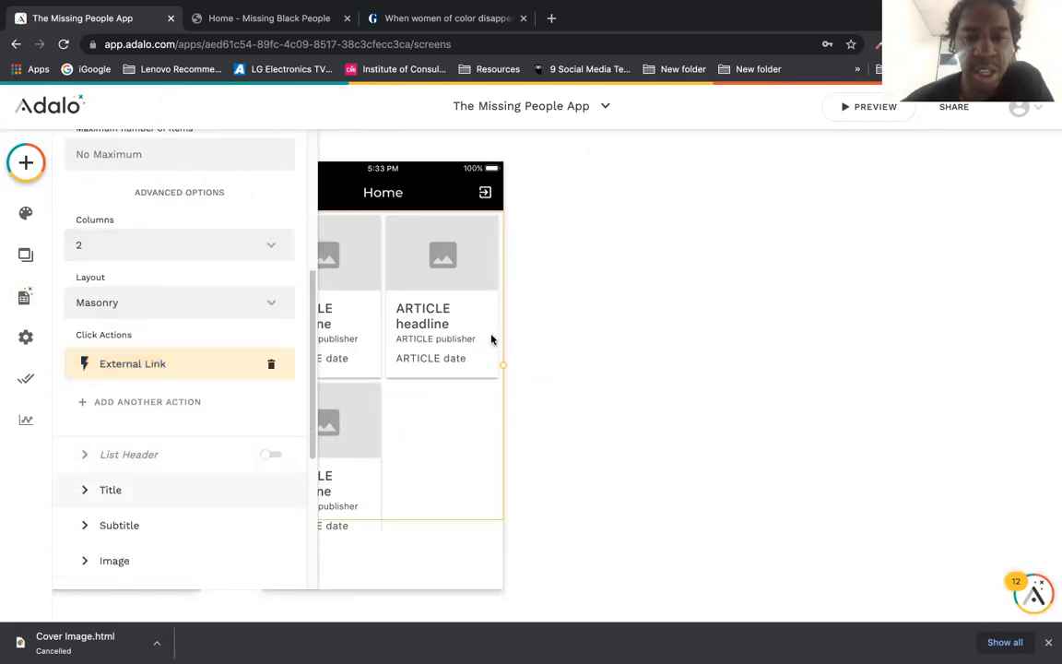
left_click(859, 105)
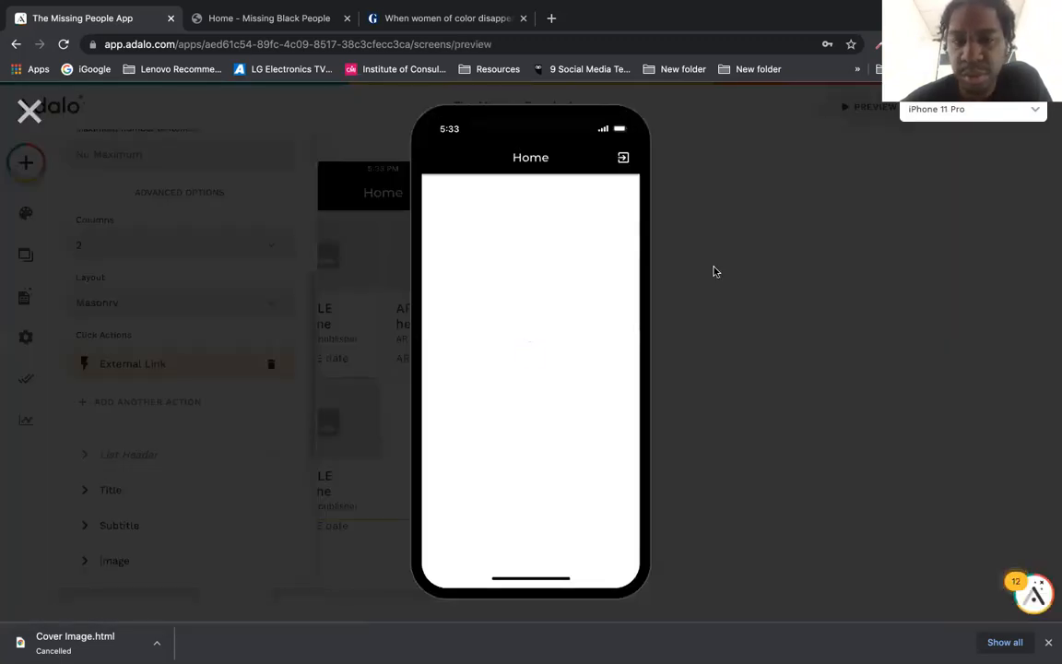
Step: Test the article card's link, which opens google.com, then close that tab and return to the Missing Black People site
left_click(449, 282)
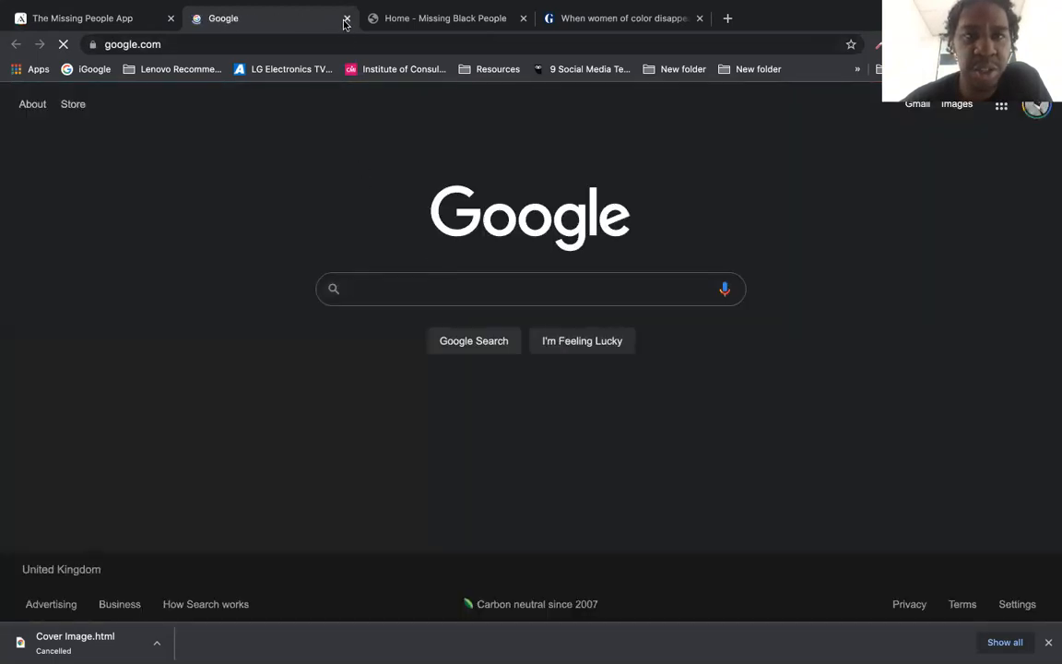
key("ctrl+w")
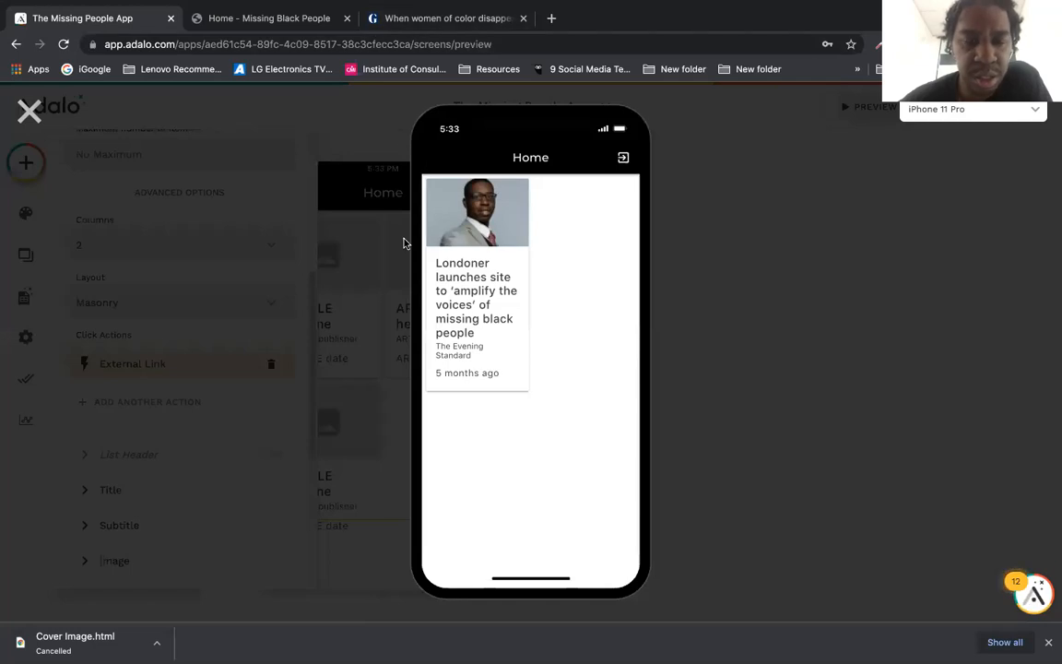
left_click(307, 20)
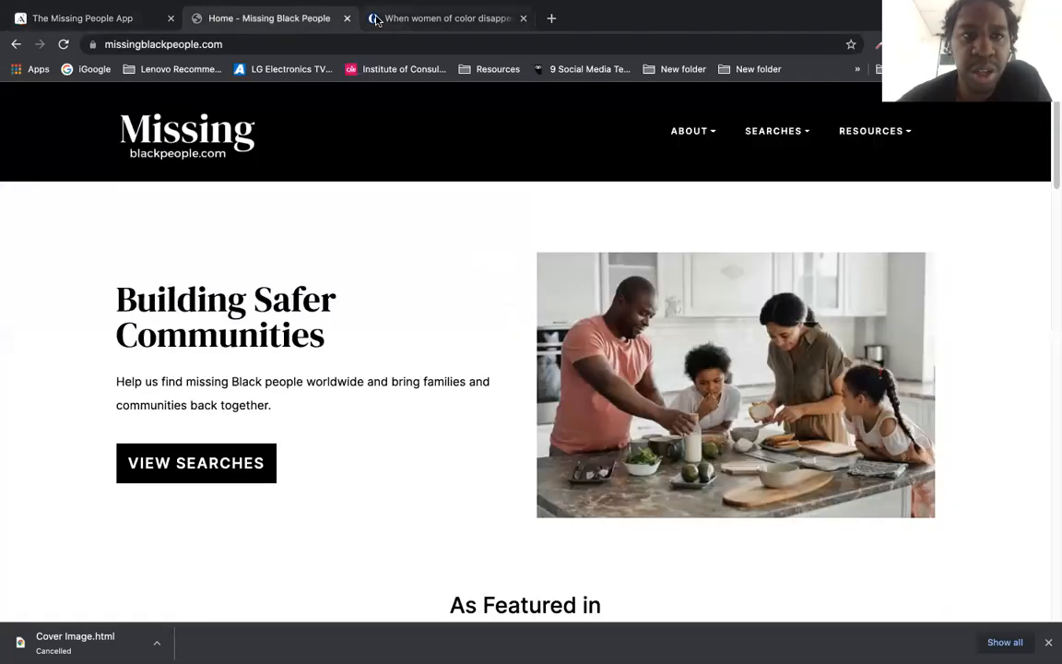
Step: Search Google for 'the independent missing black people', open the Independent article, and copy its URL
left_click(375, 19)
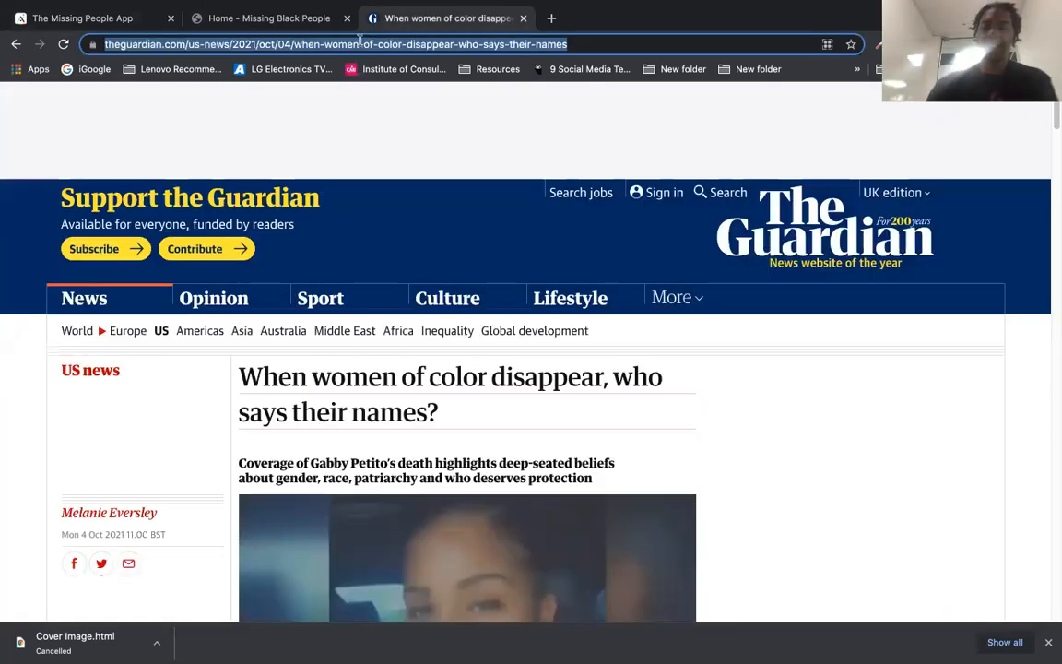
type("g")
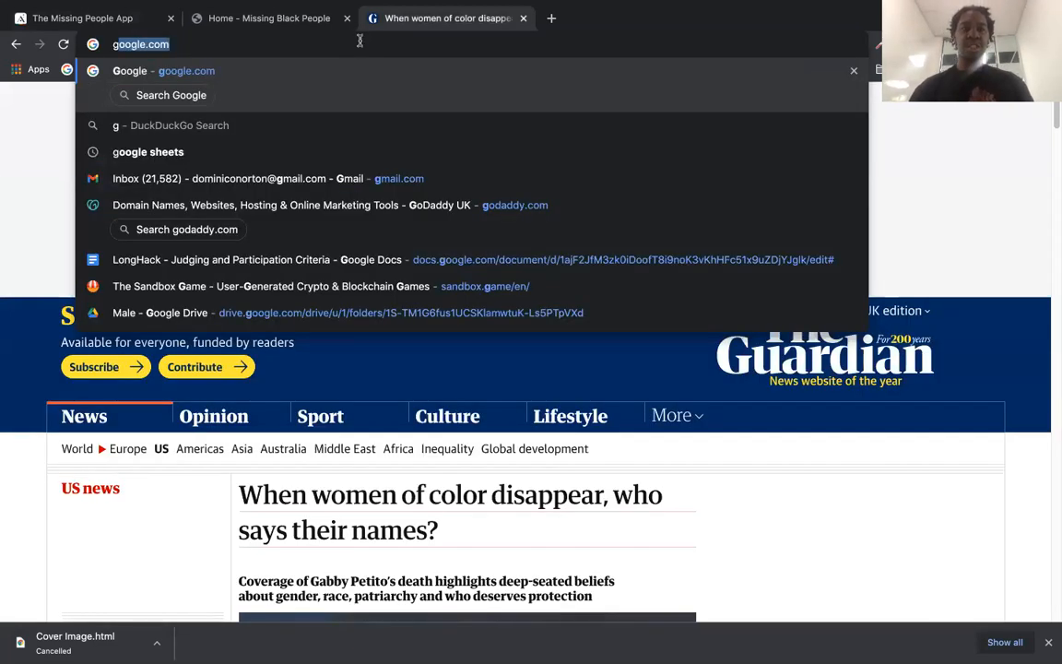
key("Return")
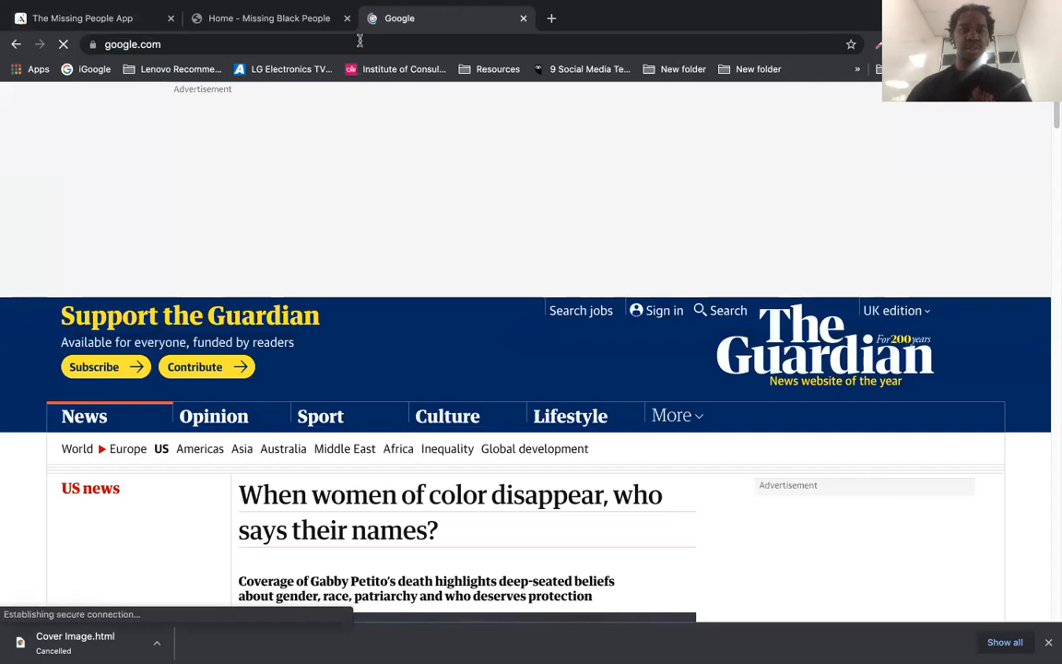
type("the inde")
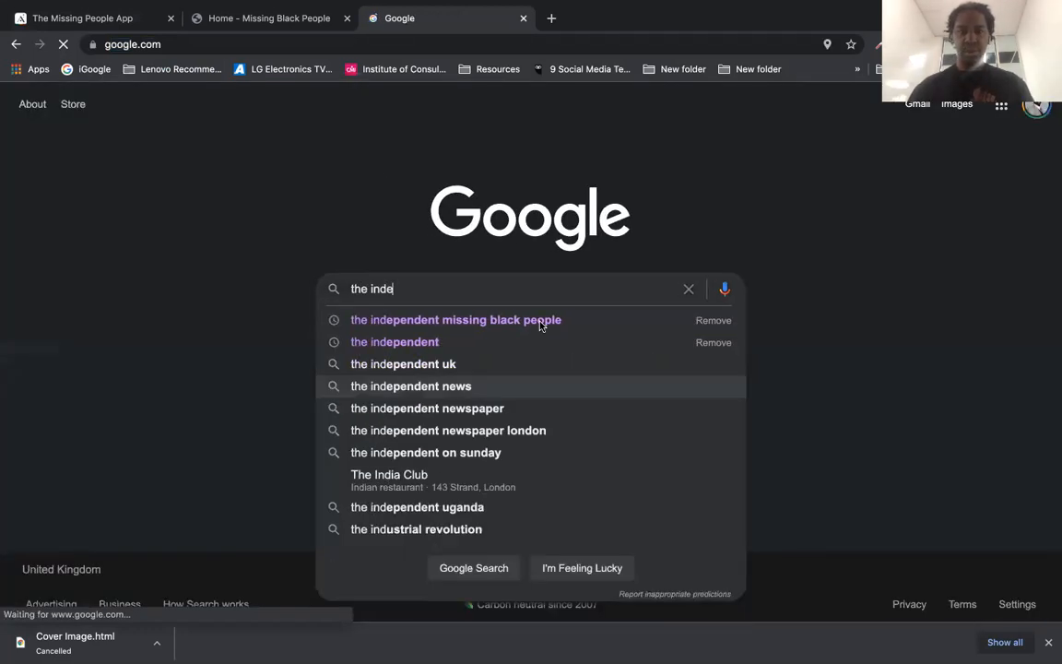
left_click(541, 321)
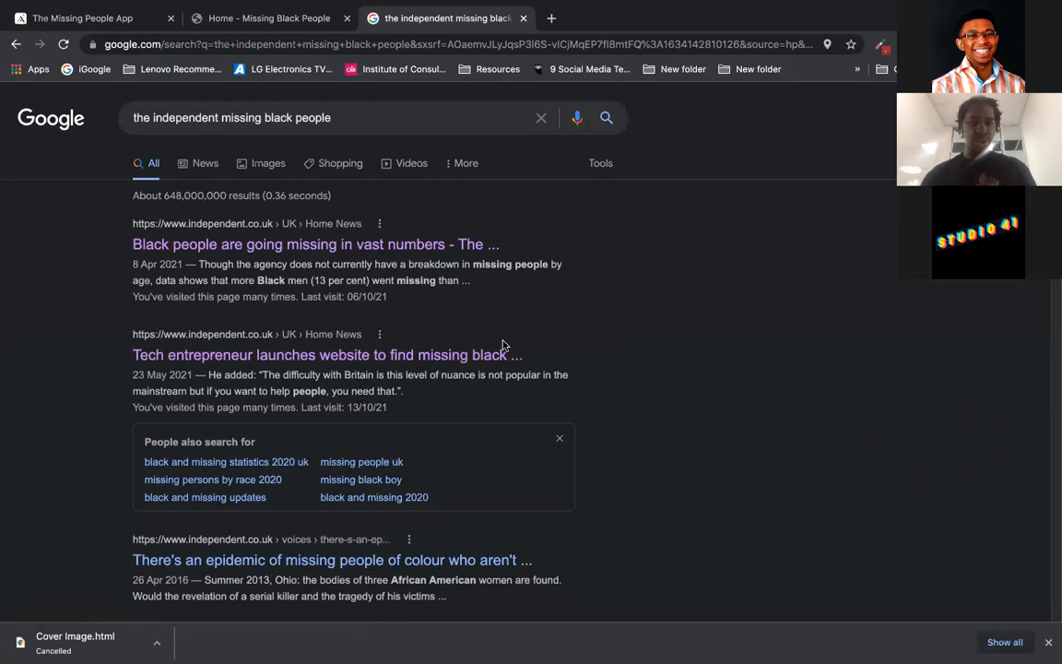
left_click(444, 359)
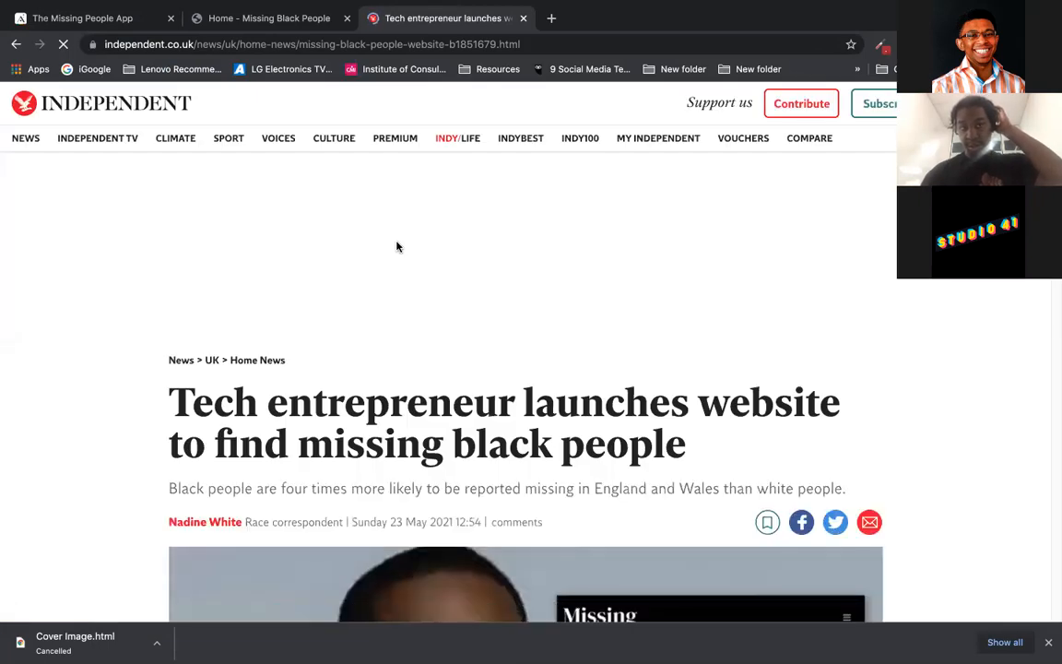
left_click(378, 42)
key("ctrl+c")
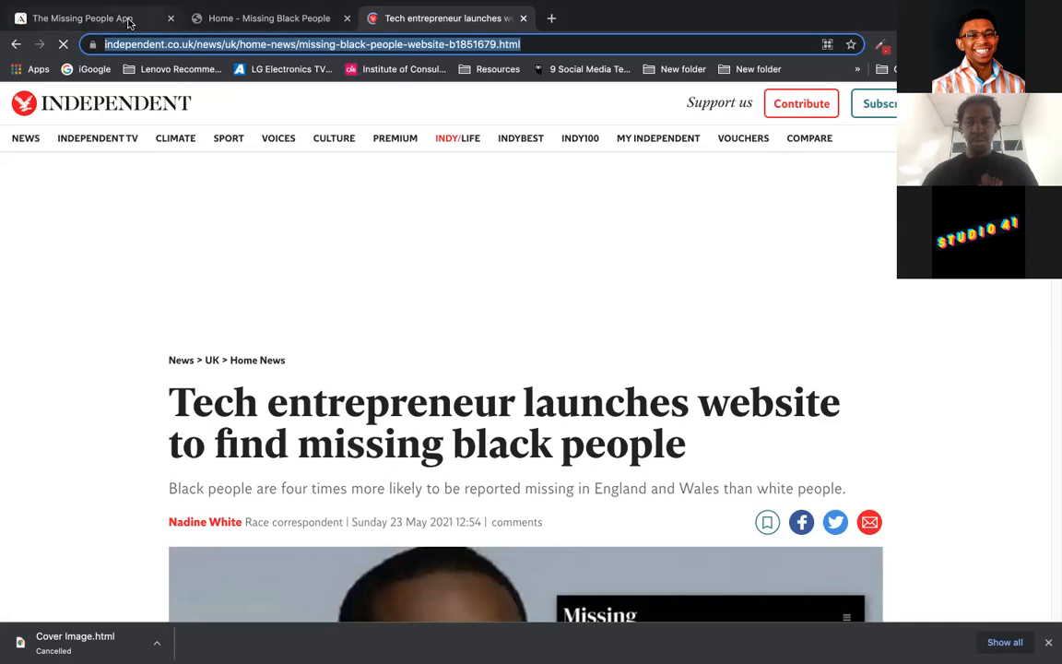
left_click(129, 23)
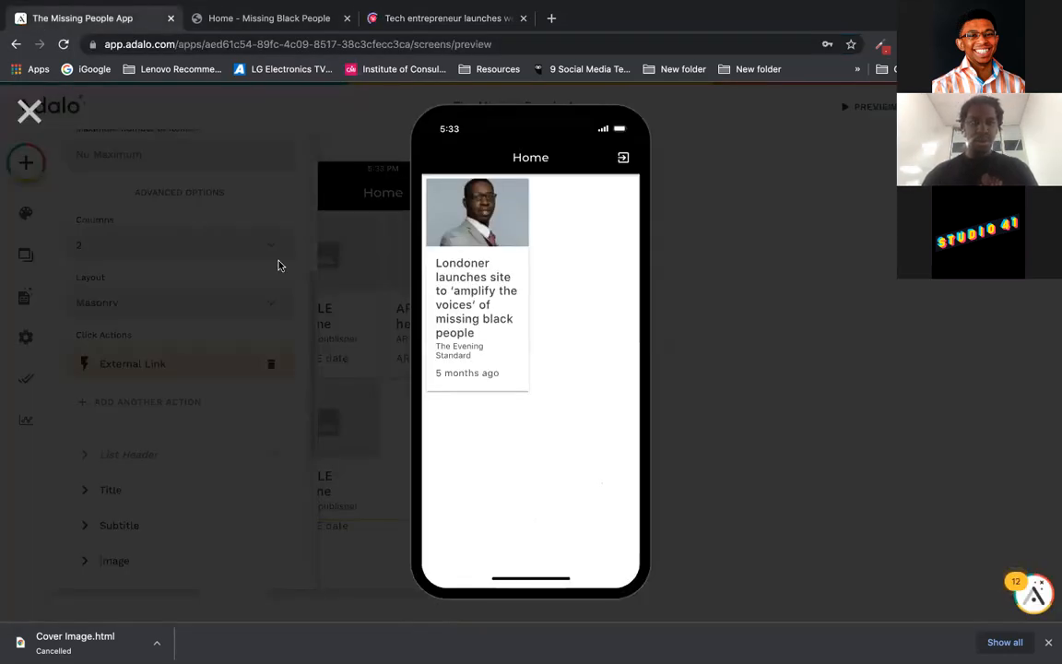
Step: Close the preview, open the database, and view the ARTICLES collection's single record
left_click(273, 187)
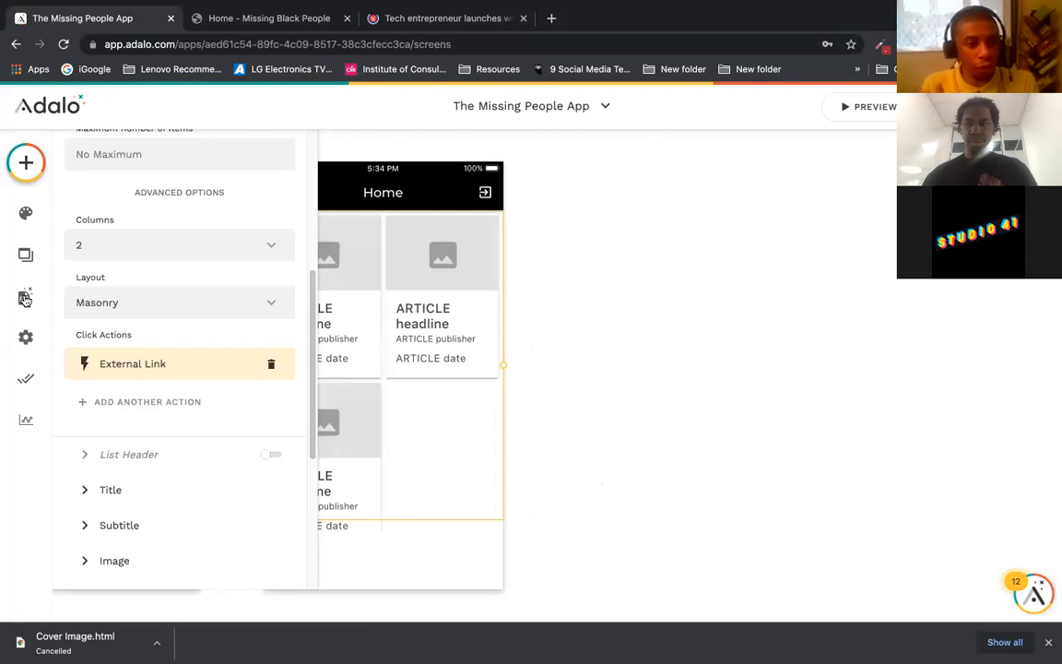
left_click(25, 298)
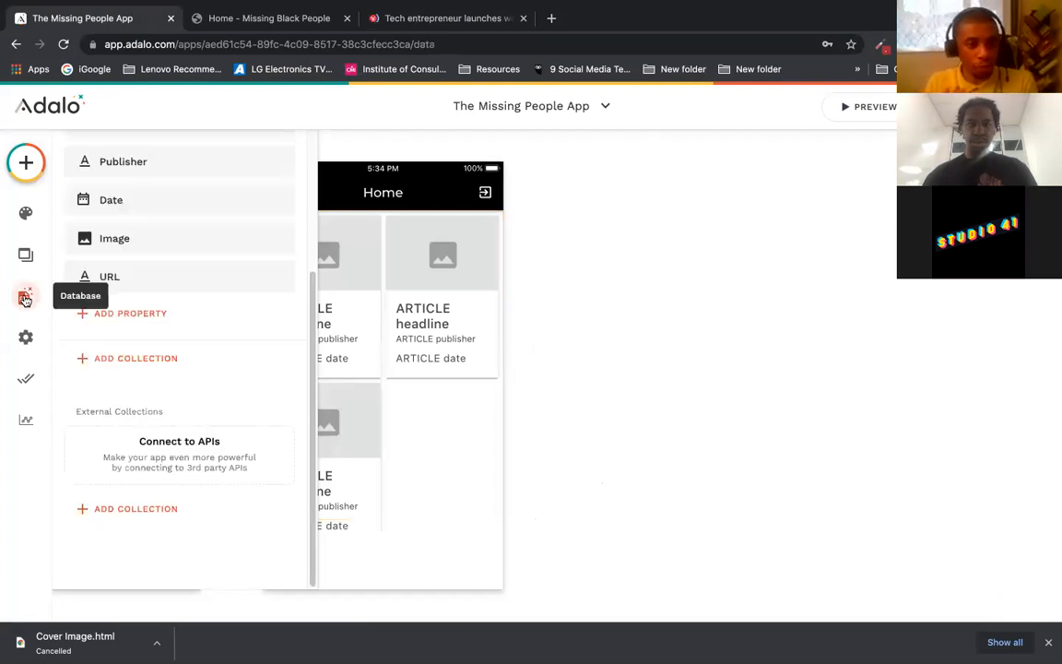
left_click(180, 277)
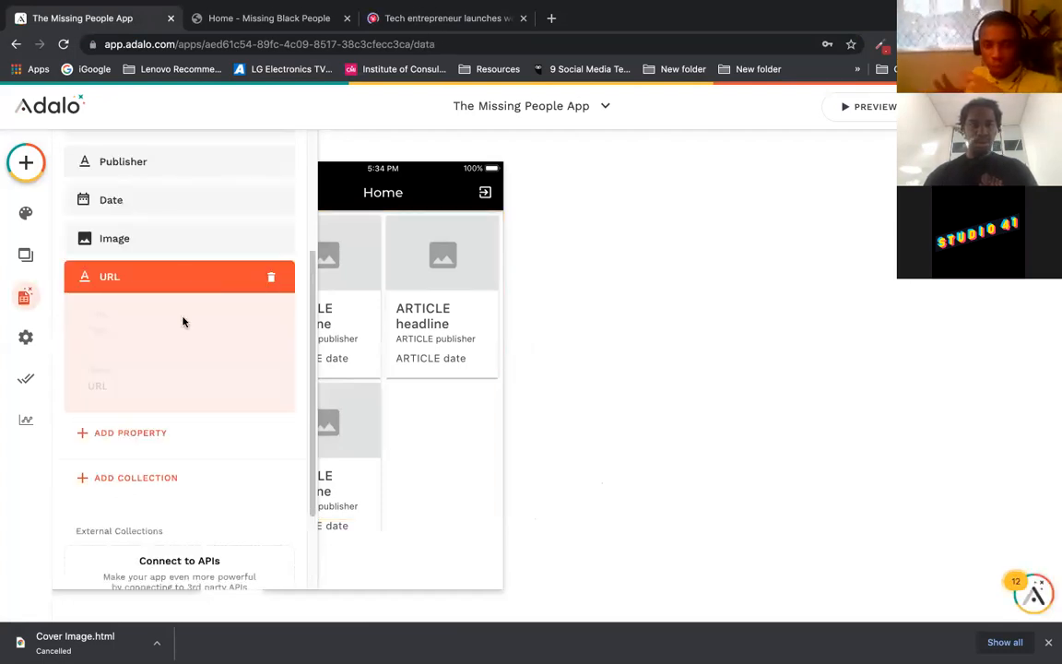
left_click_drag(311, 287, 311, 161)
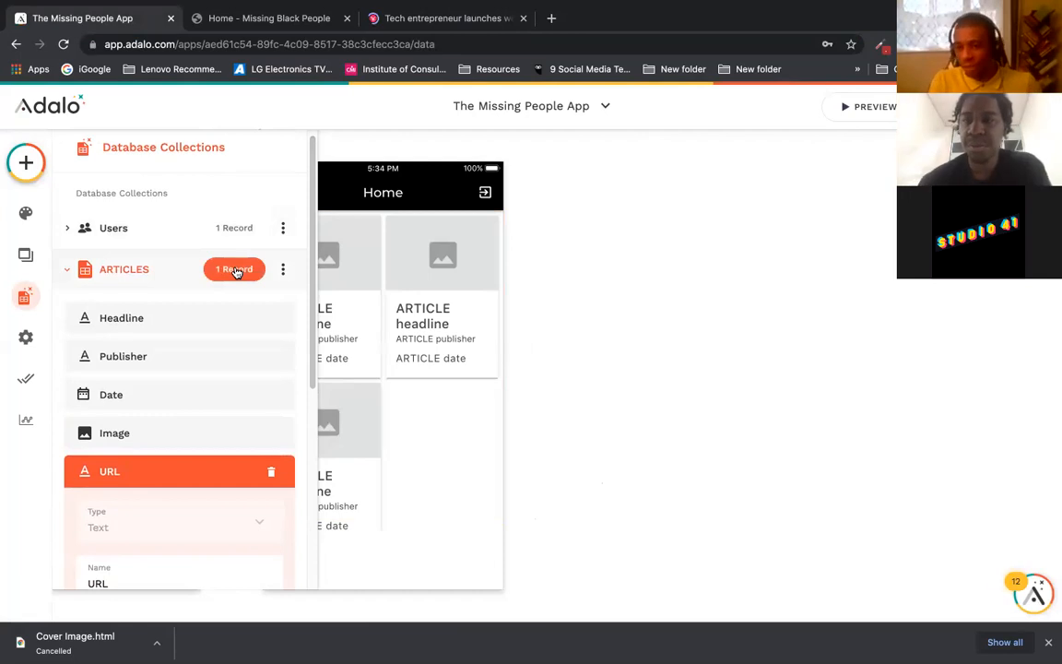
left_click(236, 271)
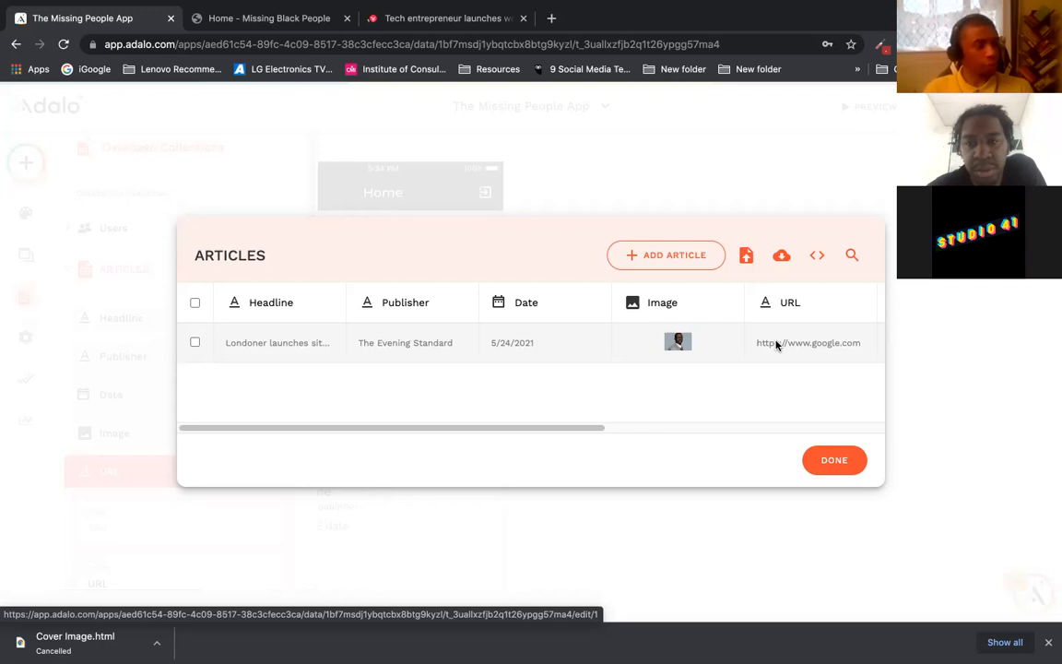
Step: Replace the article record's URL with the pasted Independent article link and save it
left_click(778, 345)
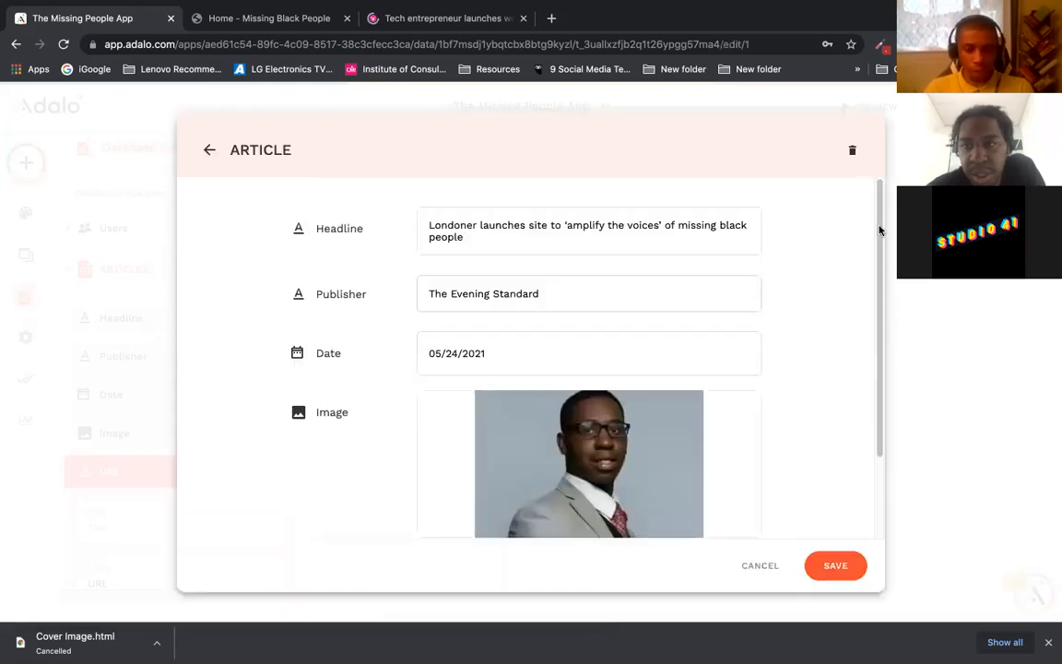
scroll(879, 242, "down", 2)
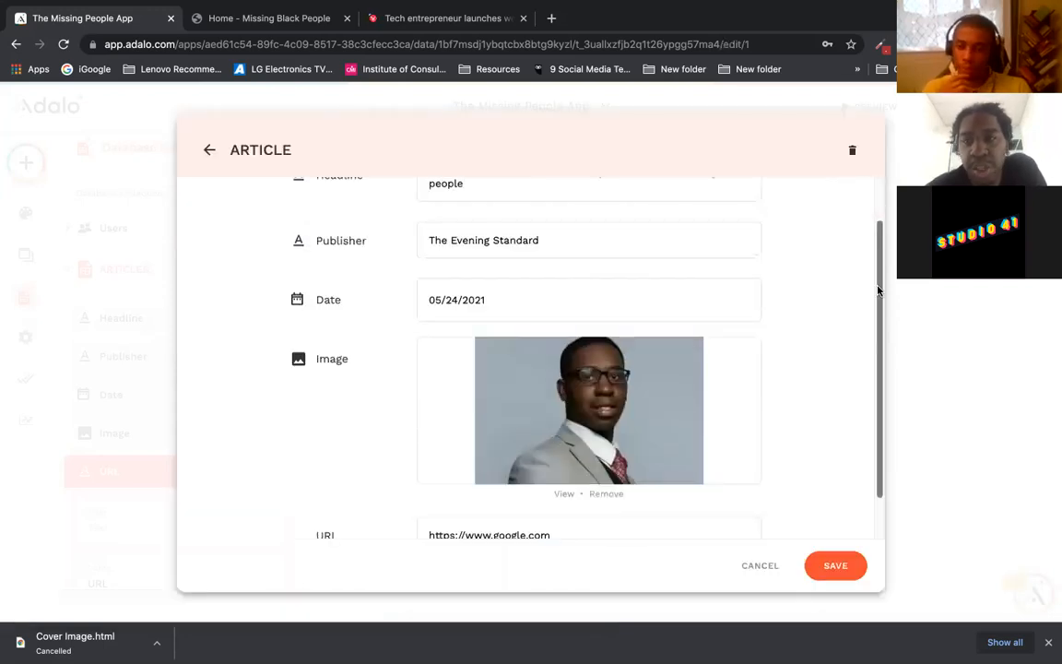
scroll(877, 261, "down", 2)
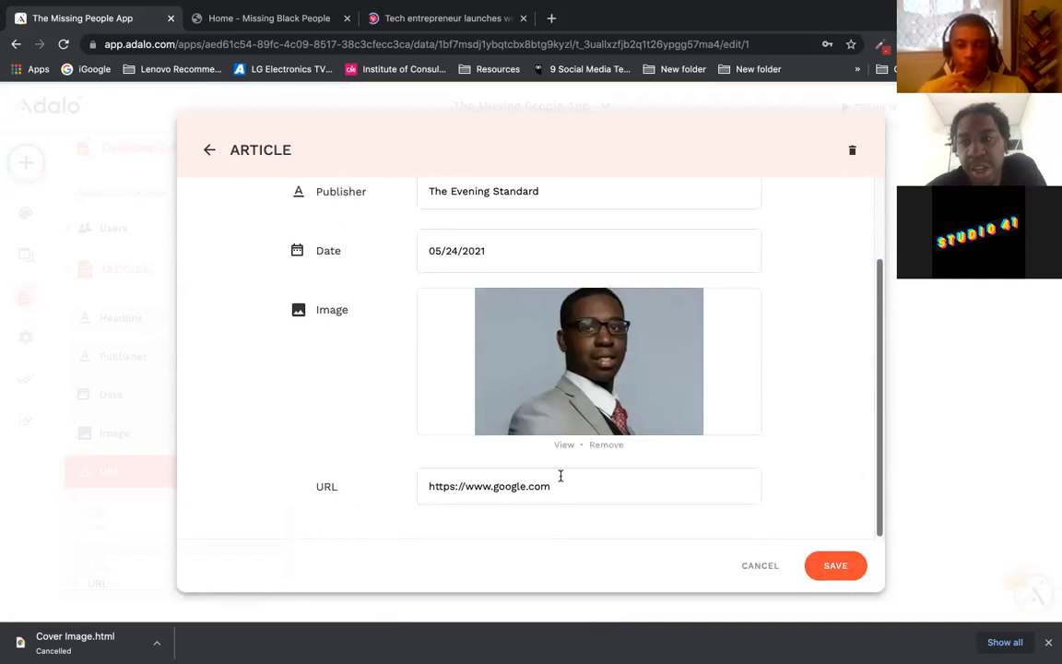
triple_click(421, 486)
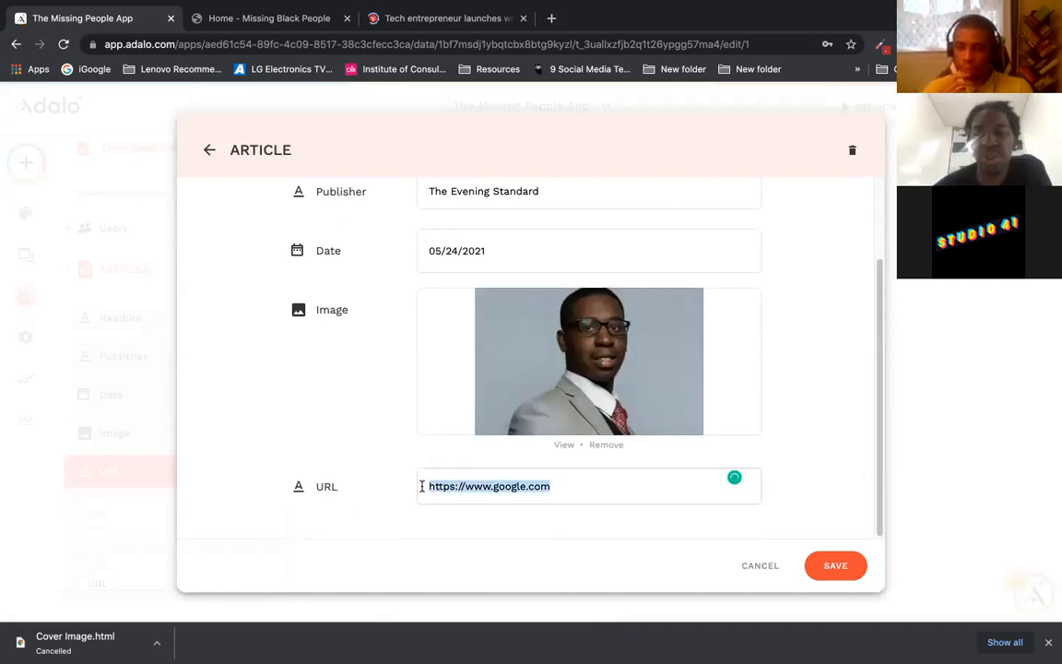
key("ctrl+v")
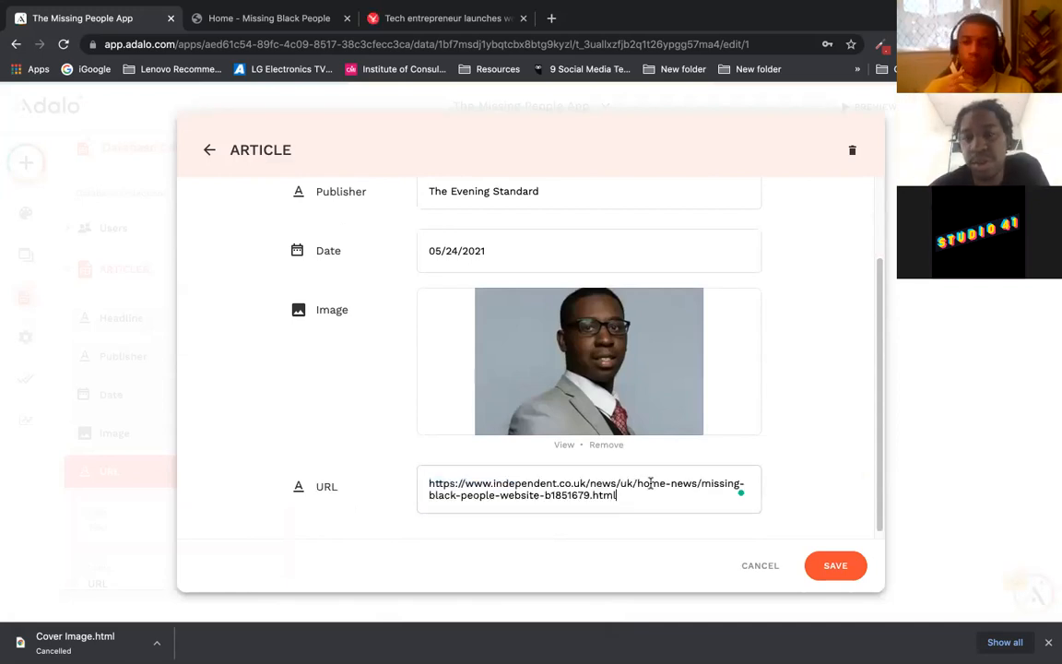
left_click(831, 565)
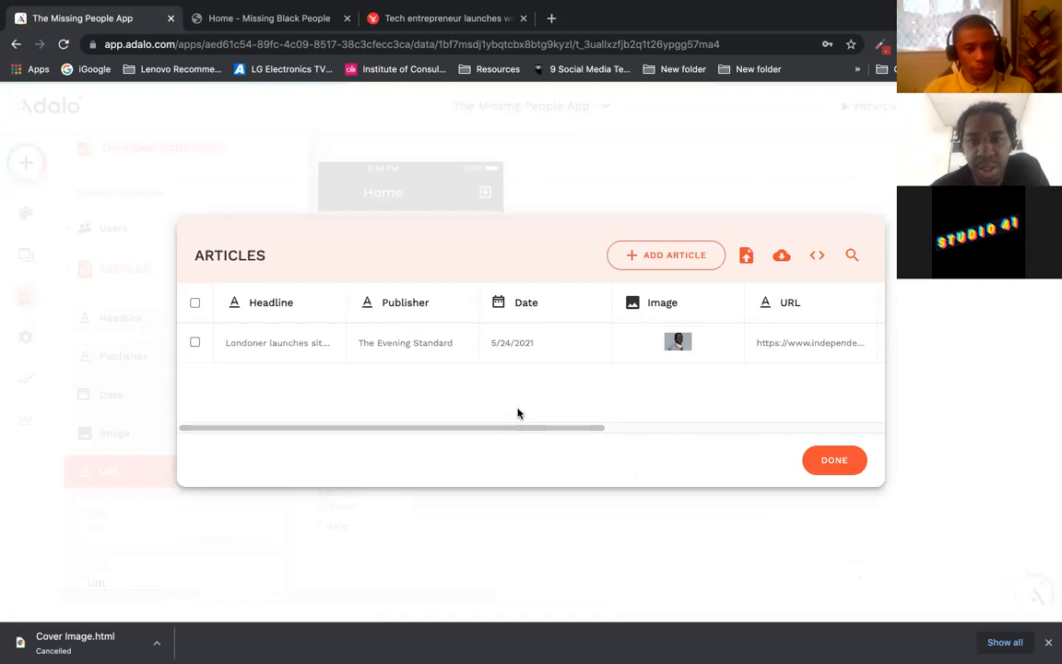
left_click(833, 458)
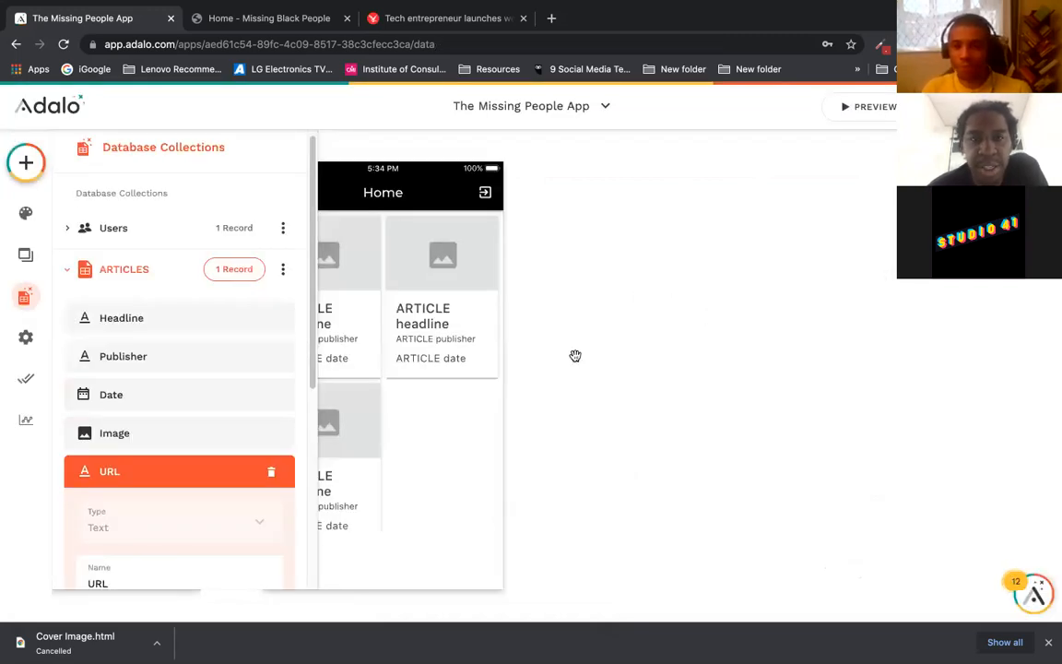
Step: Show Login beside Home, collapse the ARTICLES collection, select the Home card list, and preview the app
left_click_drag(576, 356, 684, 327)
scroll(684, 328, "down", 5)
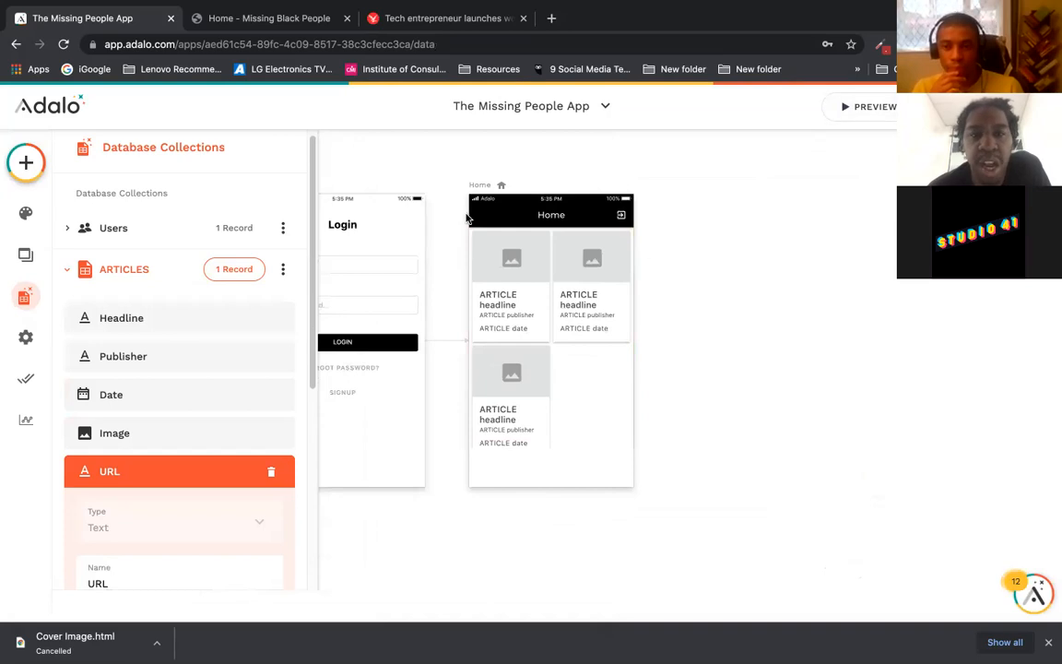
left_click_drag(430, 144, 561, 152)
left_click(129, 481)
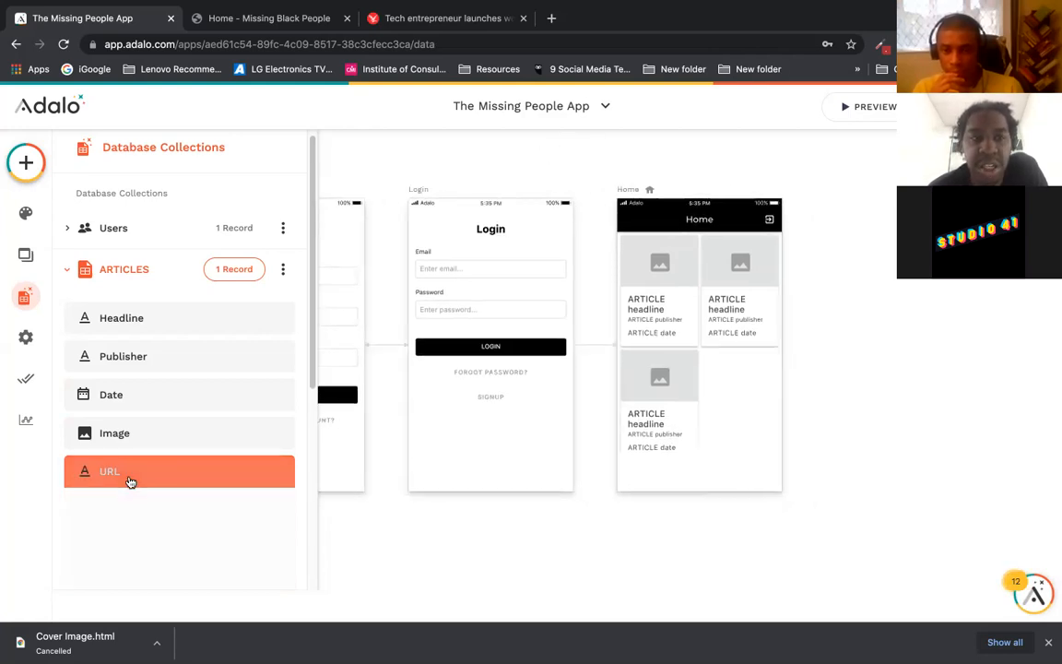
left_click(69, 274)
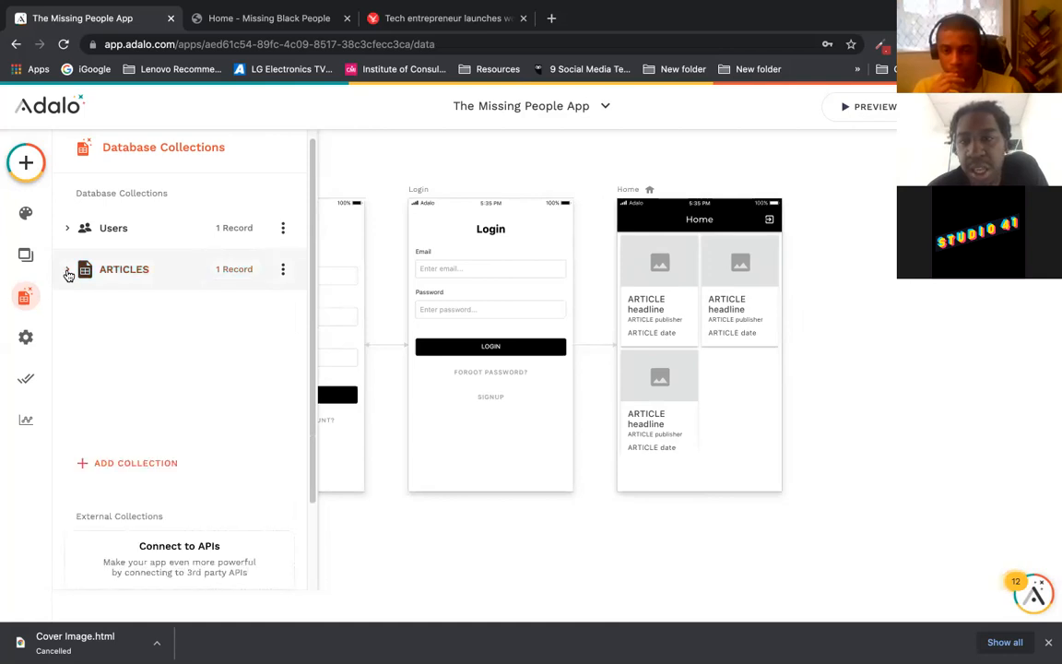
left_click(673, 300)
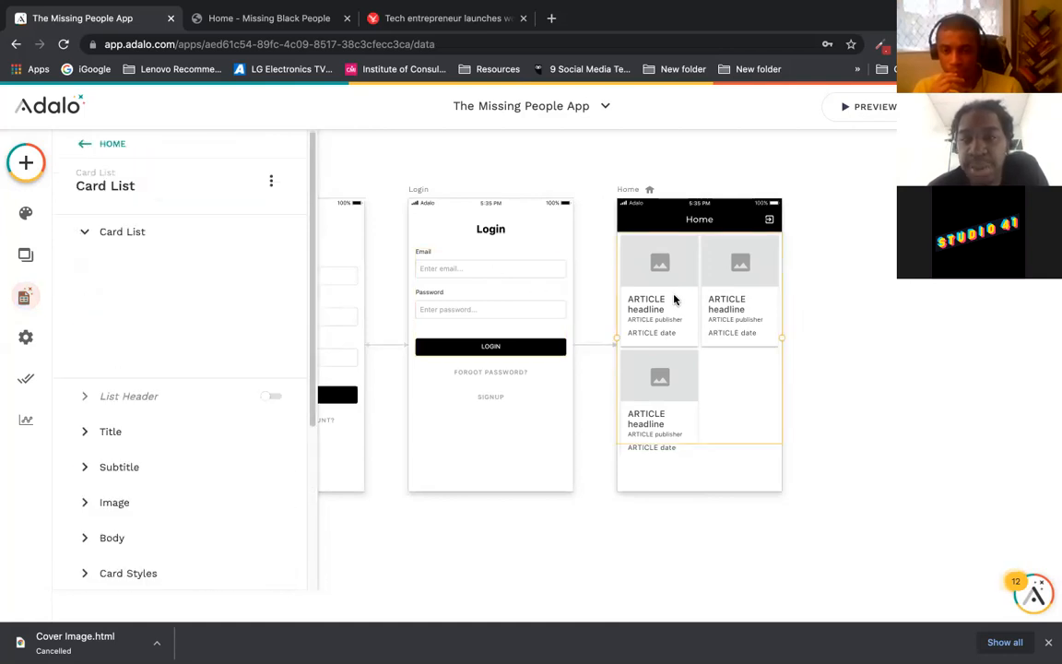
left_click(862, 108)
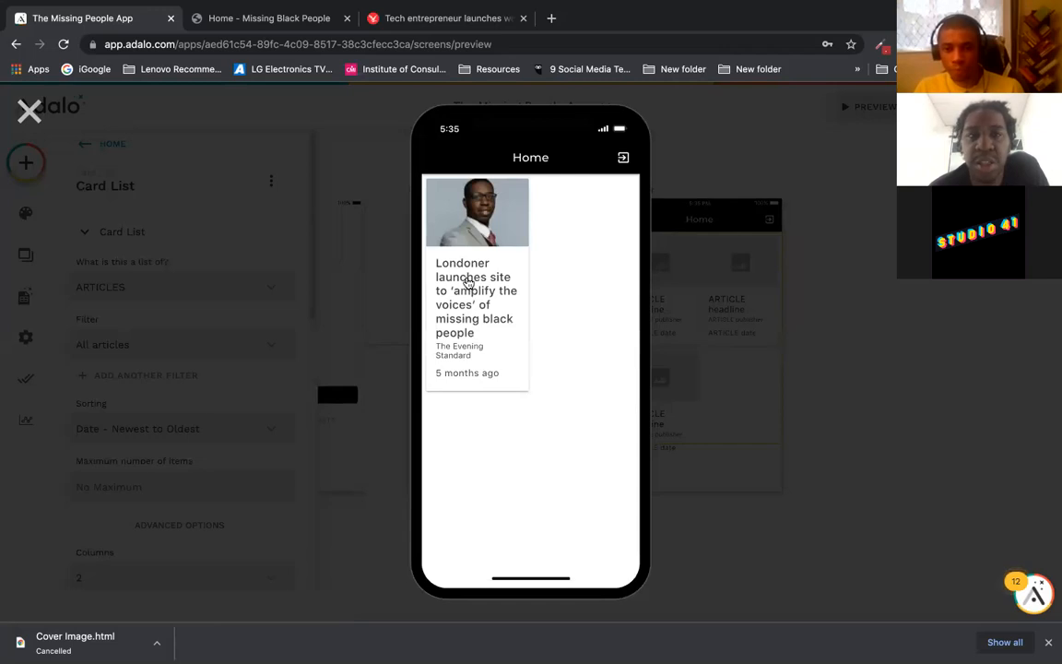
Step: Open the Independent article from the app's card, close that tab, then close the preview
left_click(468, 281)
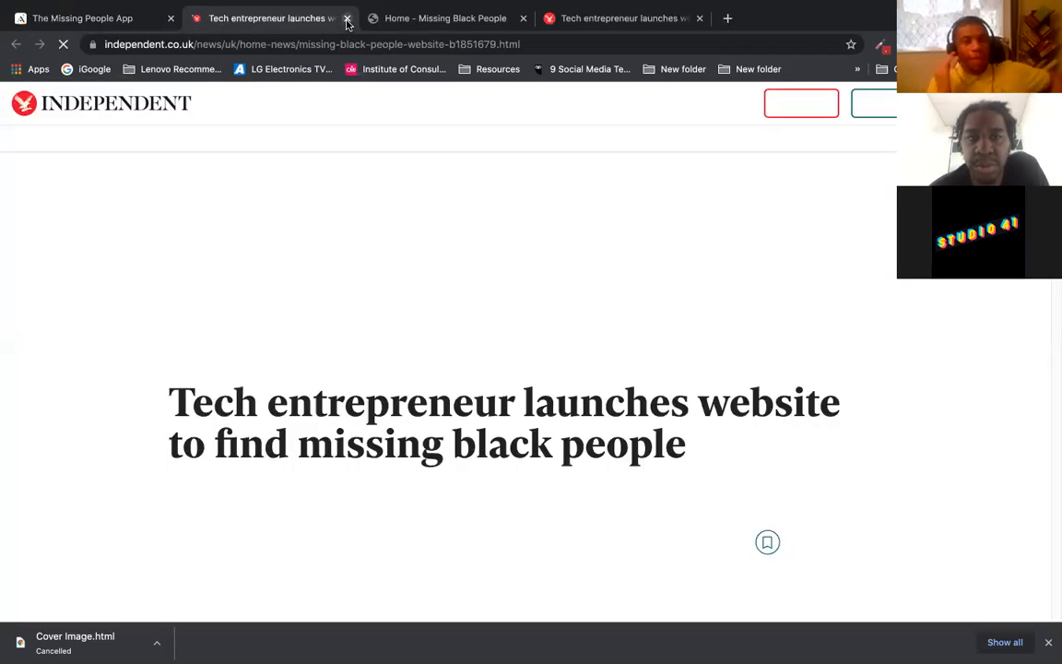
left_click(346, 19)
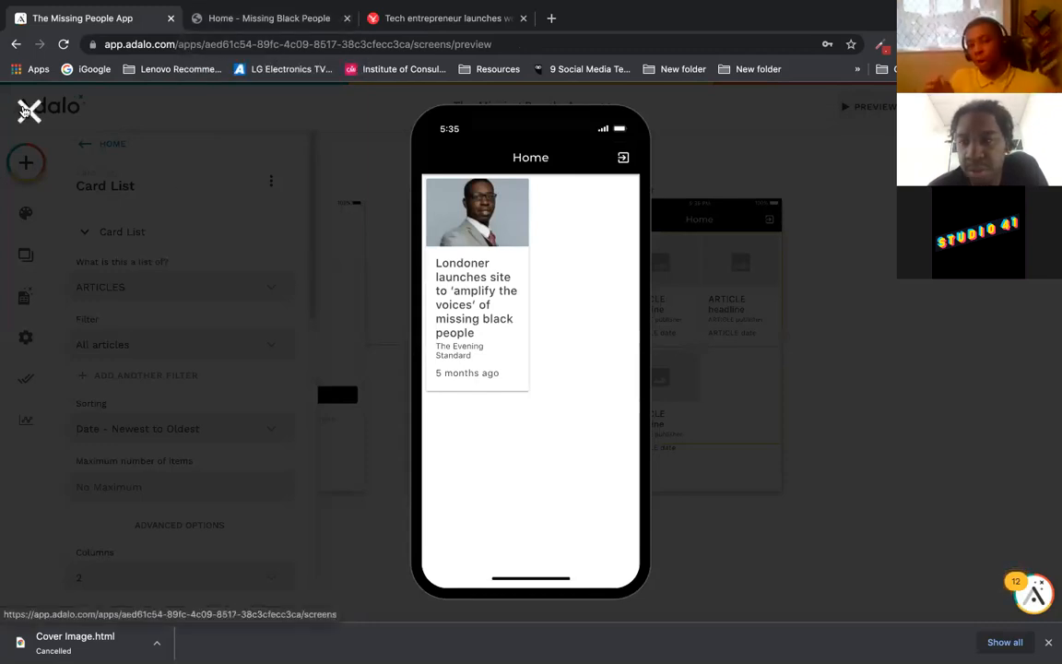
left_click(28, 109)
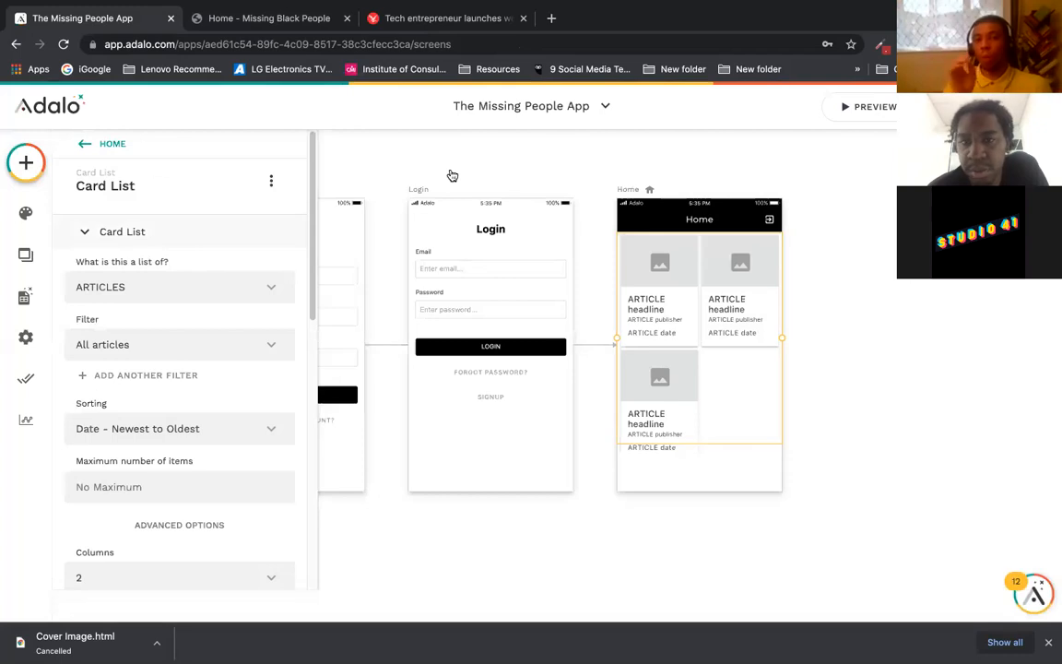
left_click(550, 199)
Step: Deselect and recentre the three screens, then open the app switcher listing MyHistory, iFRAME and others
left_click(580, 164)
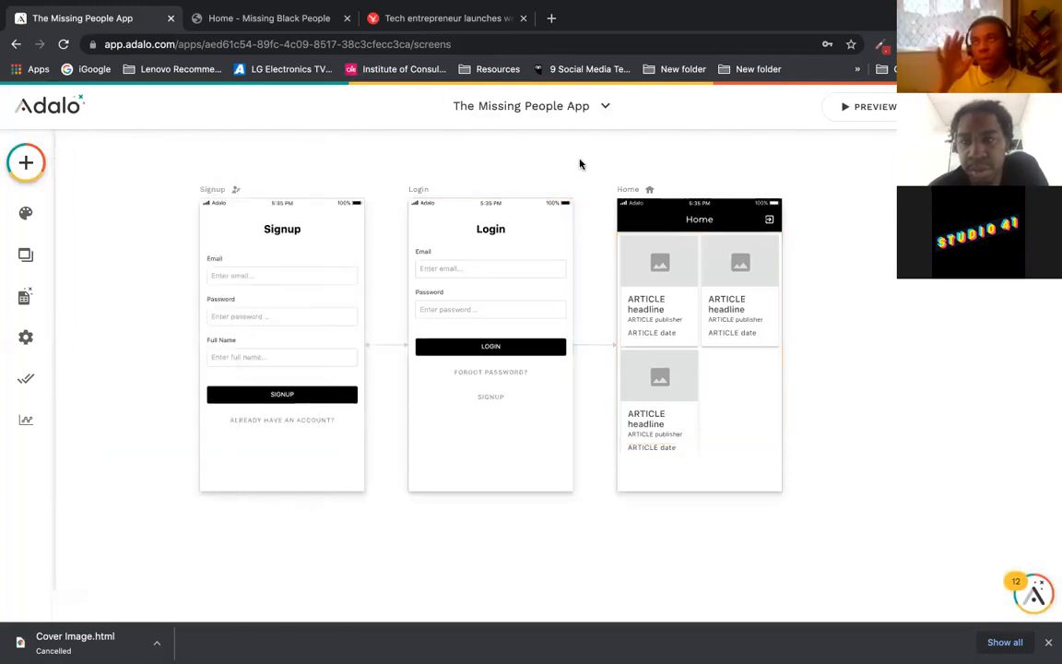
left_click_drag(581, 159, 560, 185)
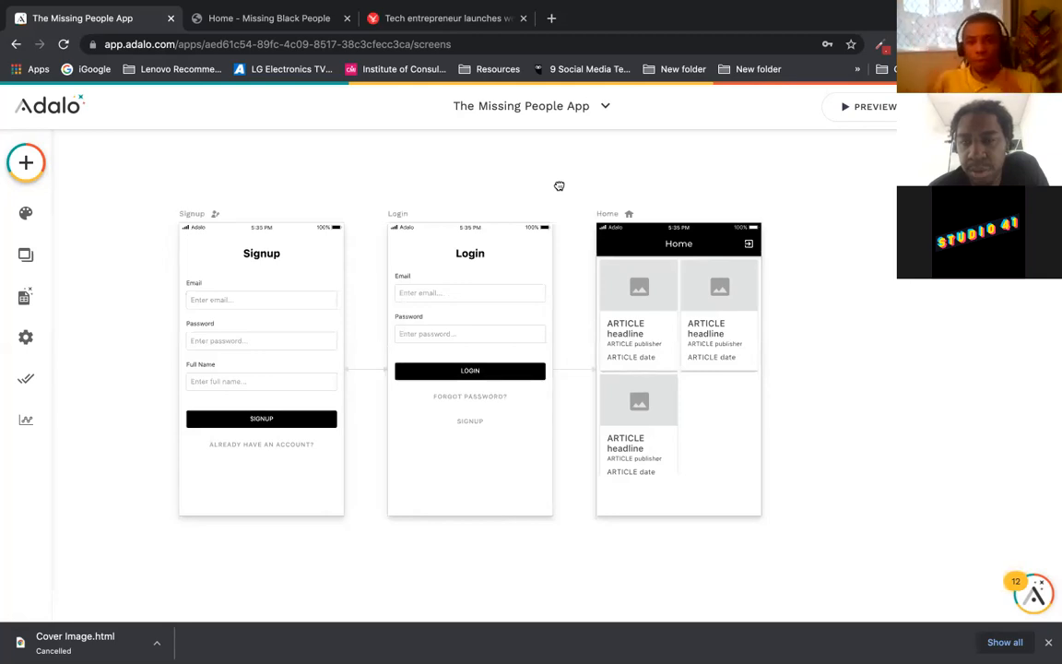
left_click_drag(559, 186, 550, 184)
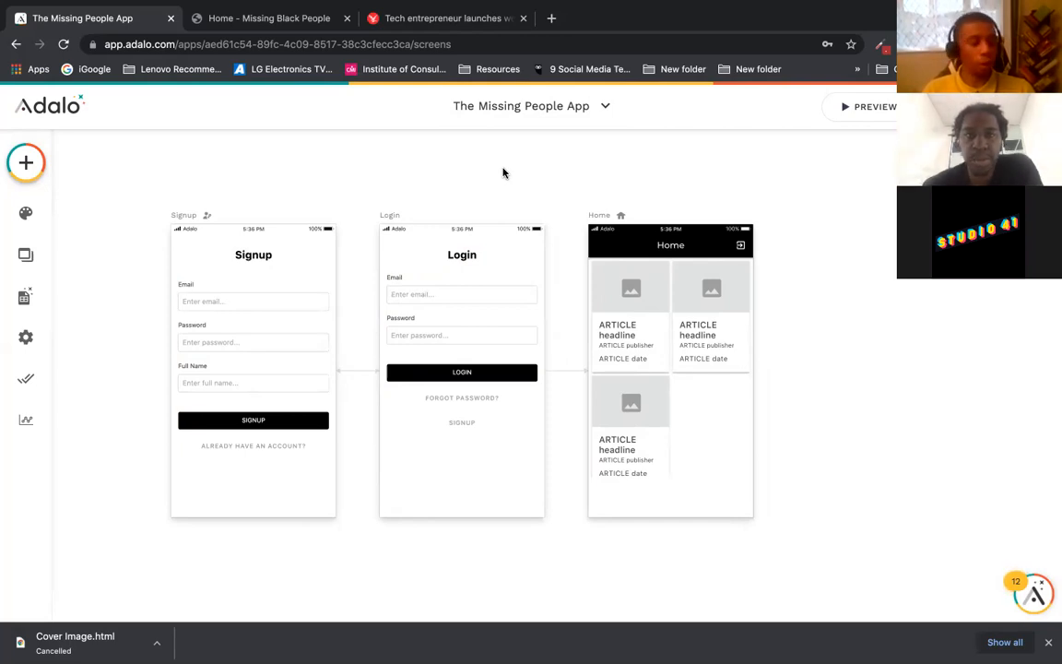
mouse_move(495, 12)
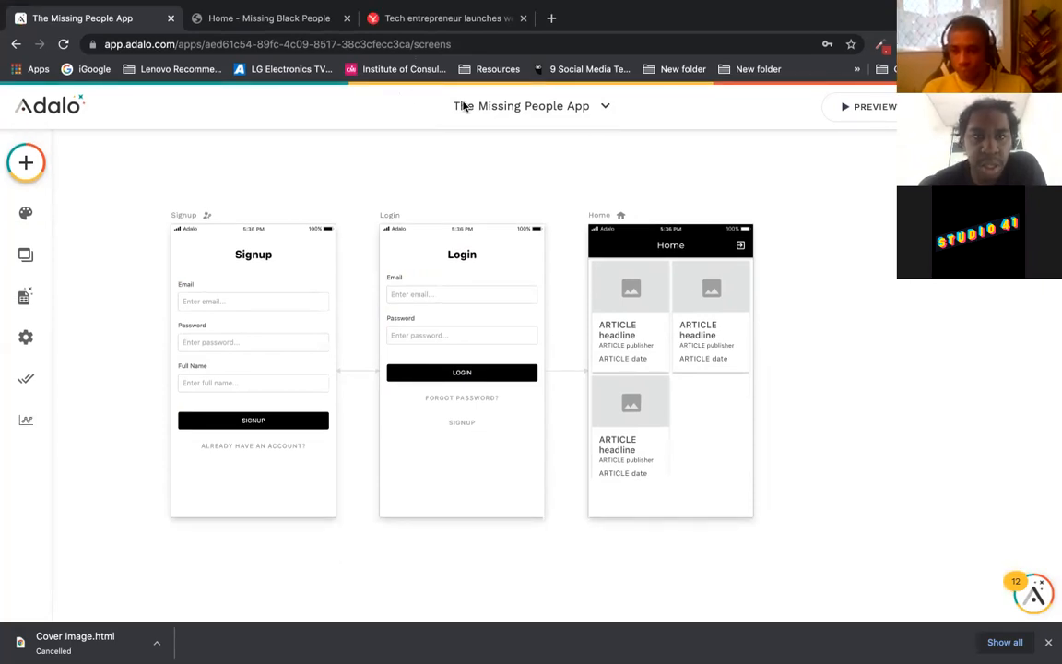
left_click(527, 109)
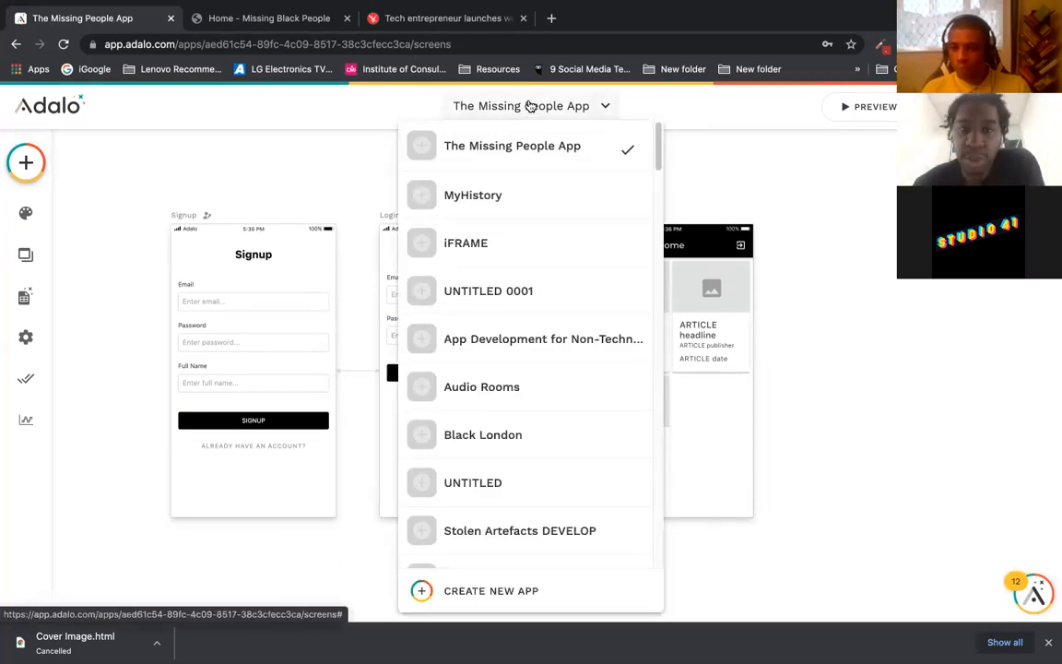
Step: Switch to the iFRAME app, check the Home screen web view's URL, and preview it
left_click(519, 245)
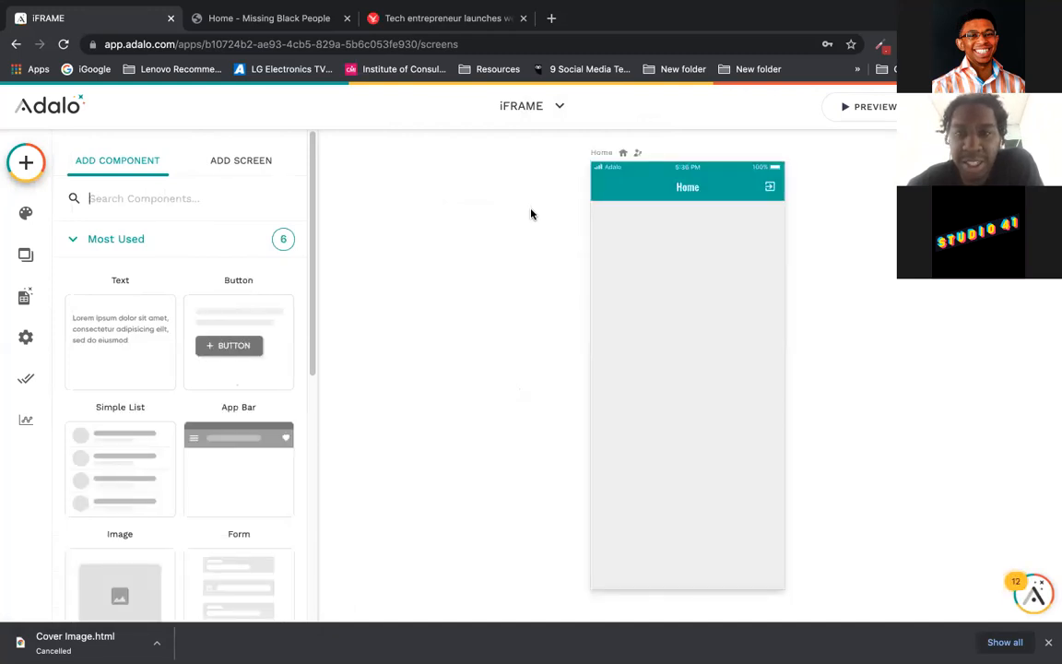
left_click(522, 216)
left_click_drag(516, 218, 420, 212)
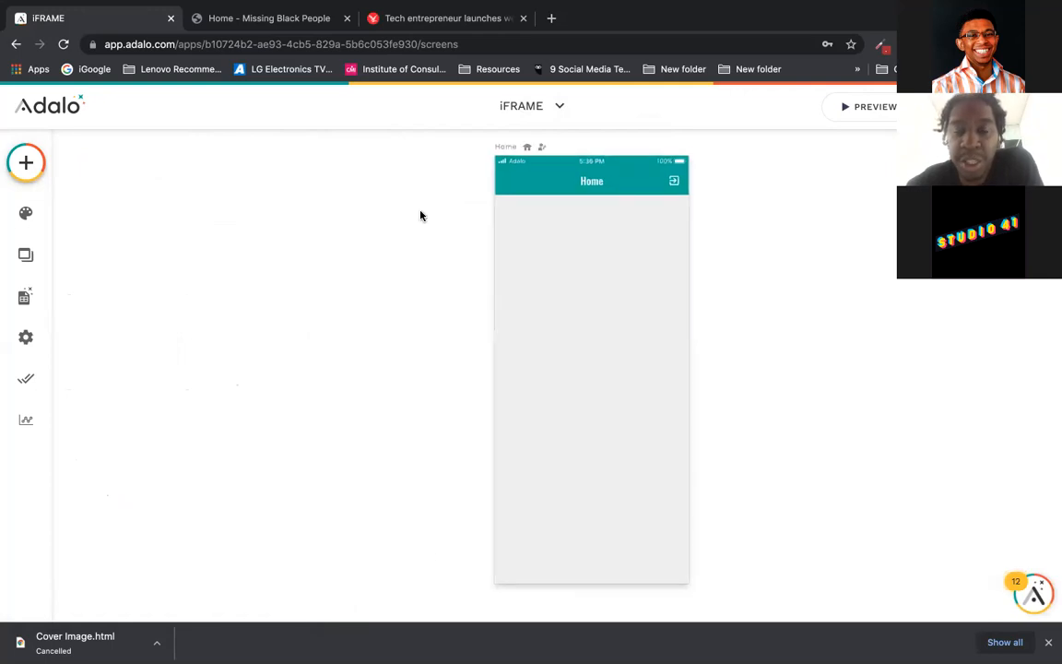
left_click(539, 263)
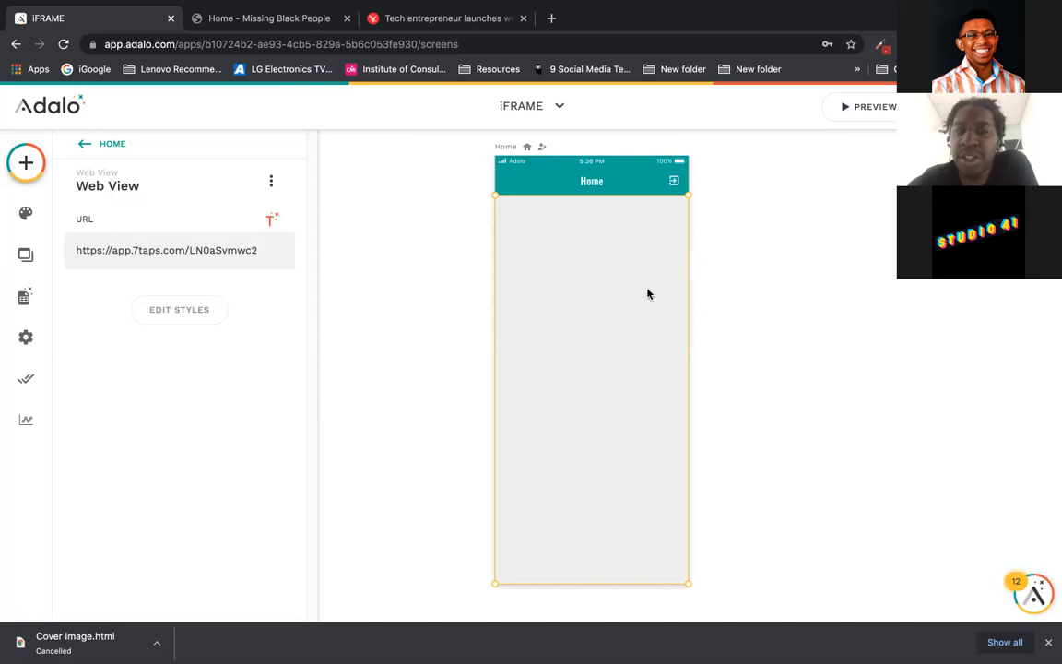
left_click(363, 309)
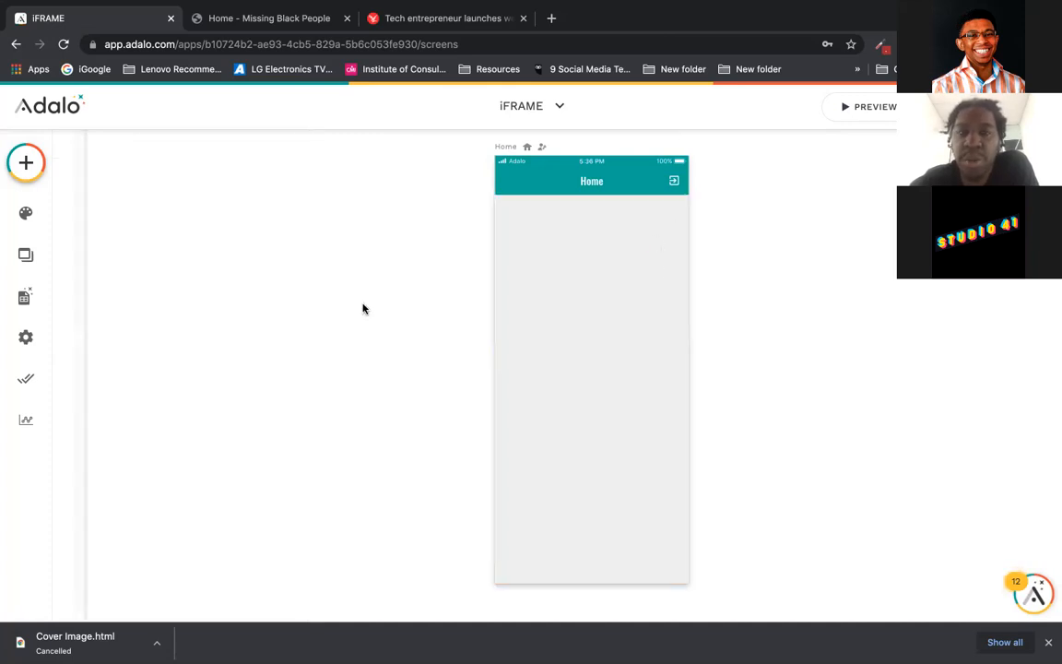
left_click(574, 254)
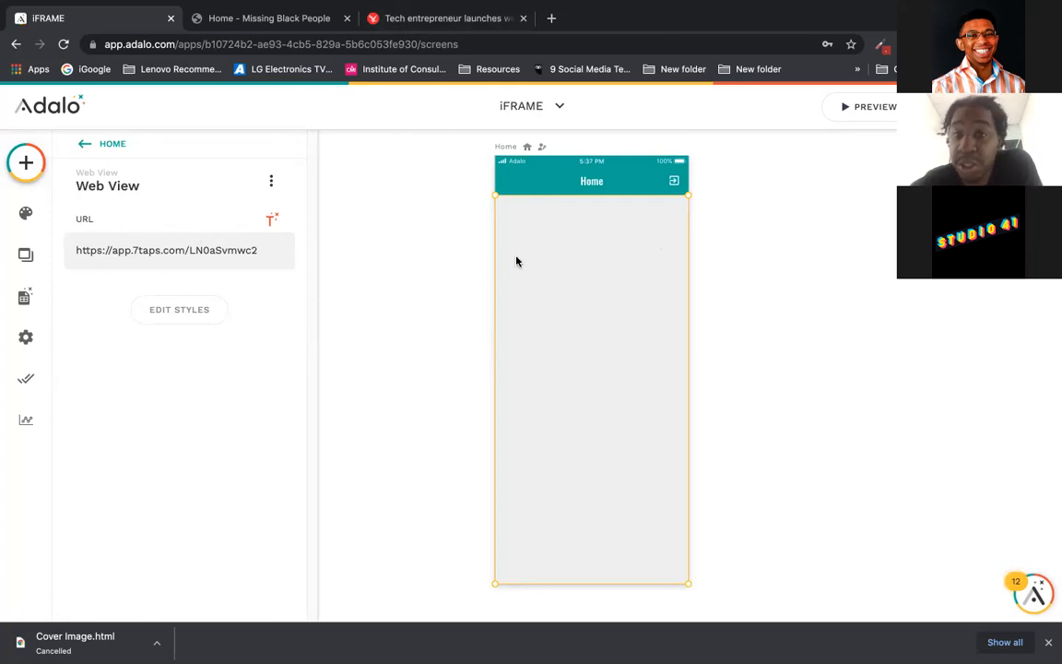
left_click(854, 109)
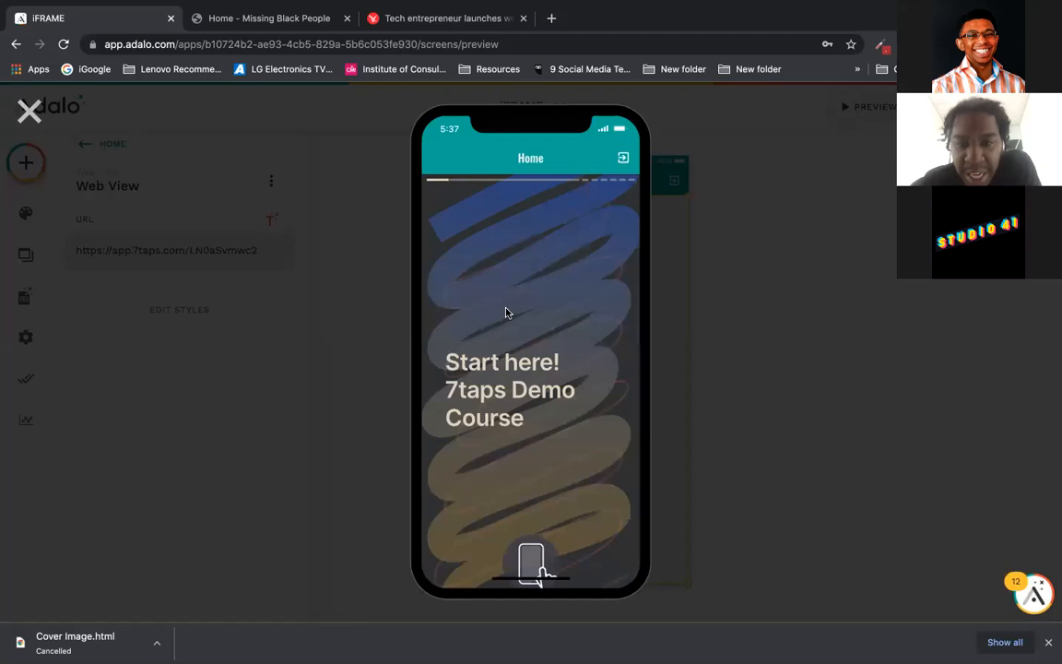
Step: Step through the 7taps course slides from the start up to the Quiz cover
left_click(591, 358)
left_click(591, 359)
left_click(591, 359)
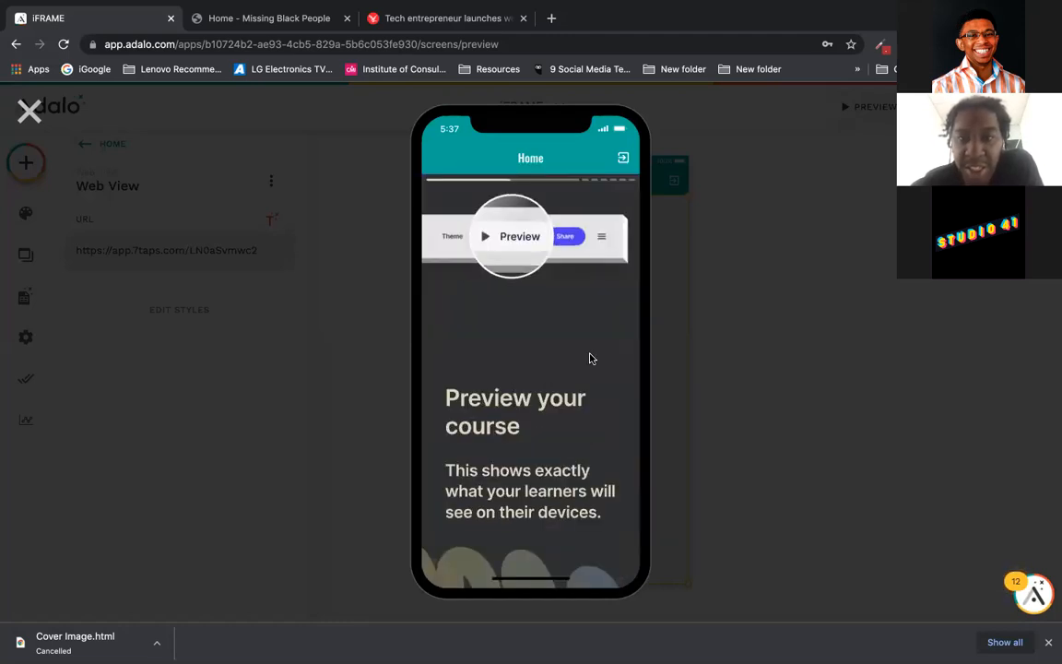
left_click(591, 358)
left_click(591, 359)
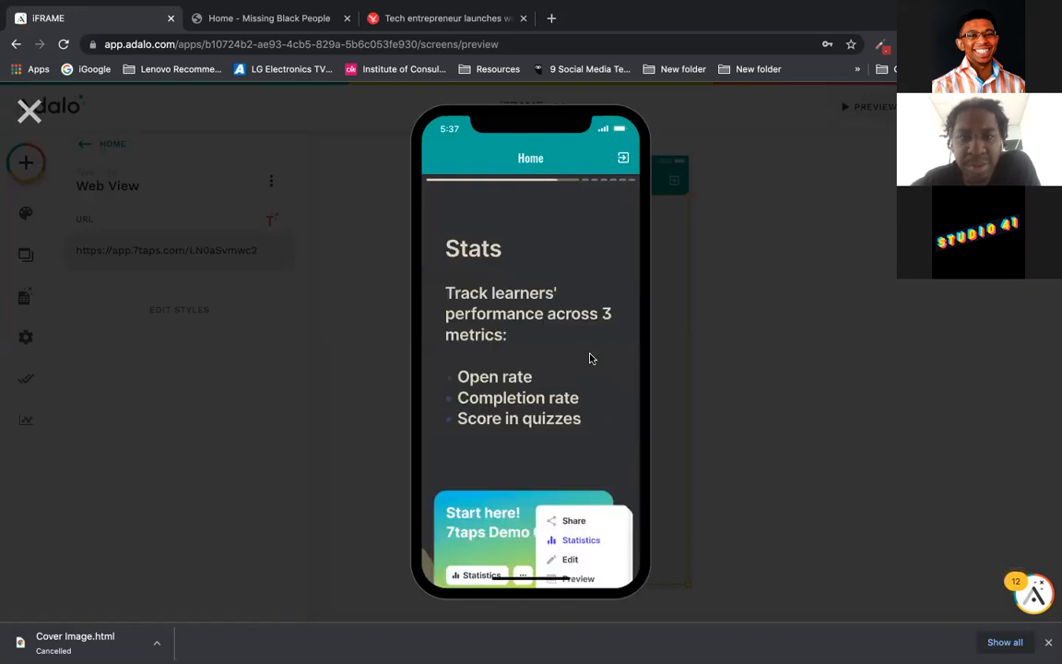
left_click(591, 358)
left_click(591, 359)
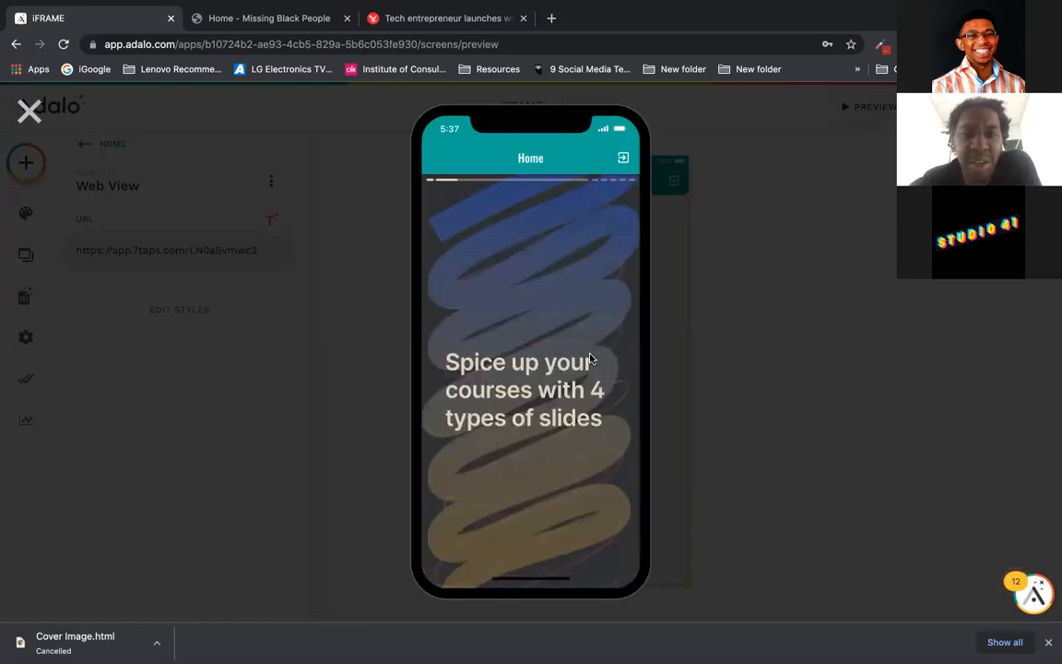
left_click(591, 359)
left_click(591, 358)
left_click(591, 358)
left_click(591, 359)
left_click(591, 359)
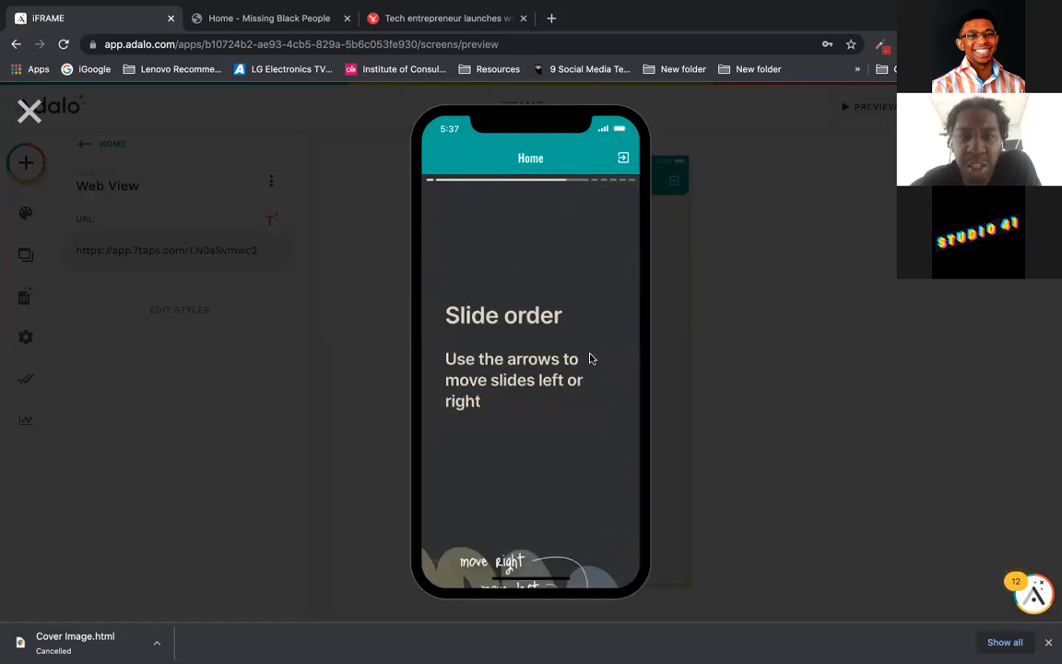
left_click(591, 358)
left_click(591, 359)
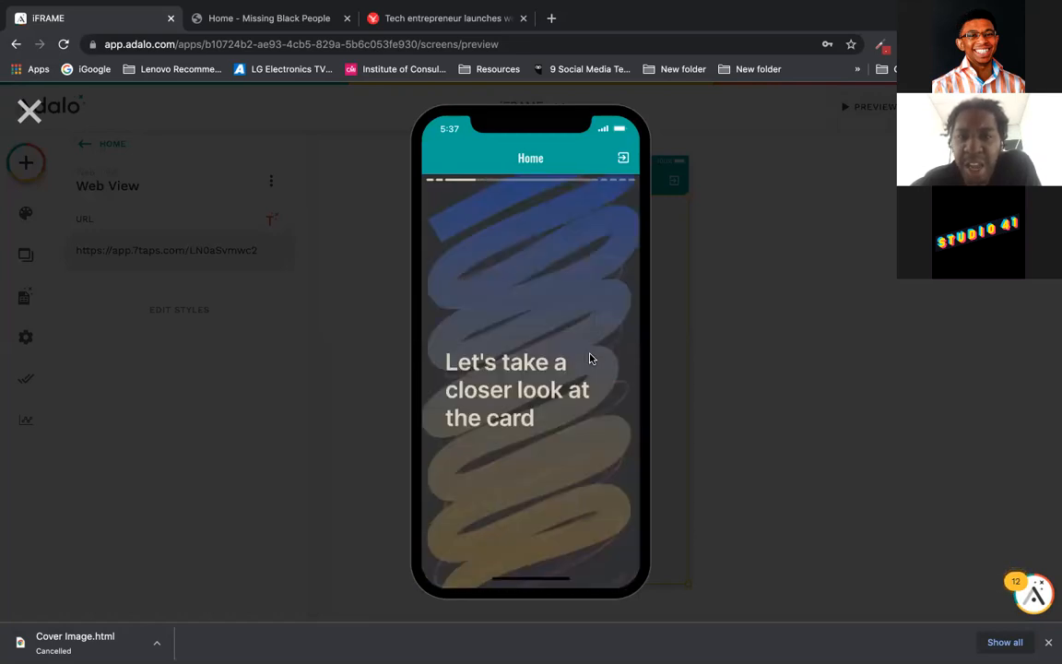
left_click(591, 359)
left_click(591, 359)
left_click(591, 358)
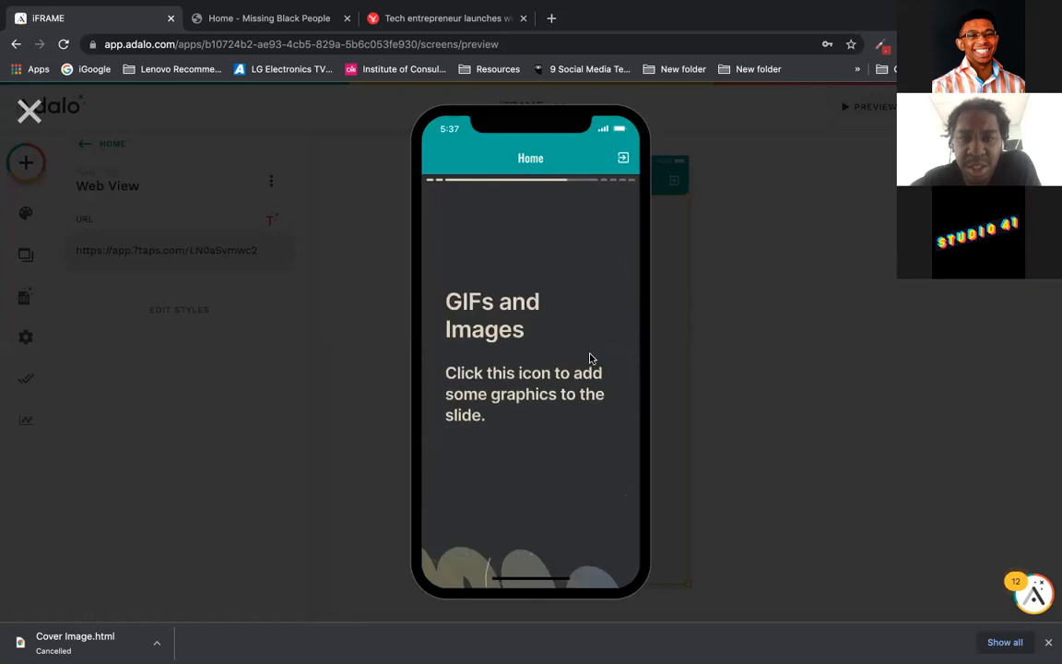
left_click(591, 359)
left_click(590, 358)
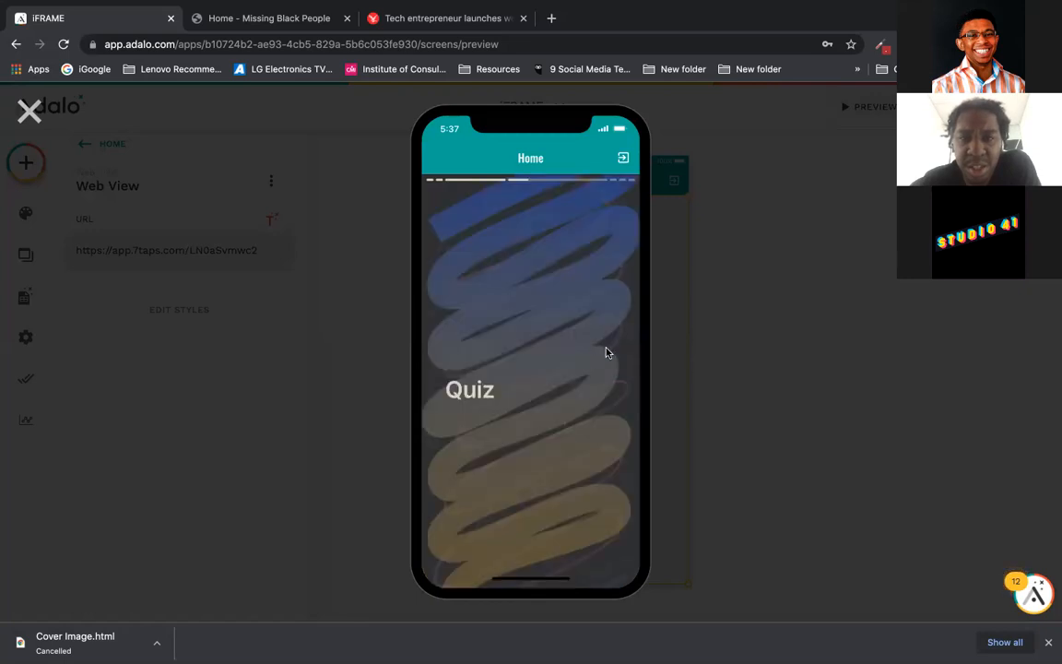
Step: Work through the quiz slides to the Soundbites section and play, then pause, the soundbite
left_click(603, 351)
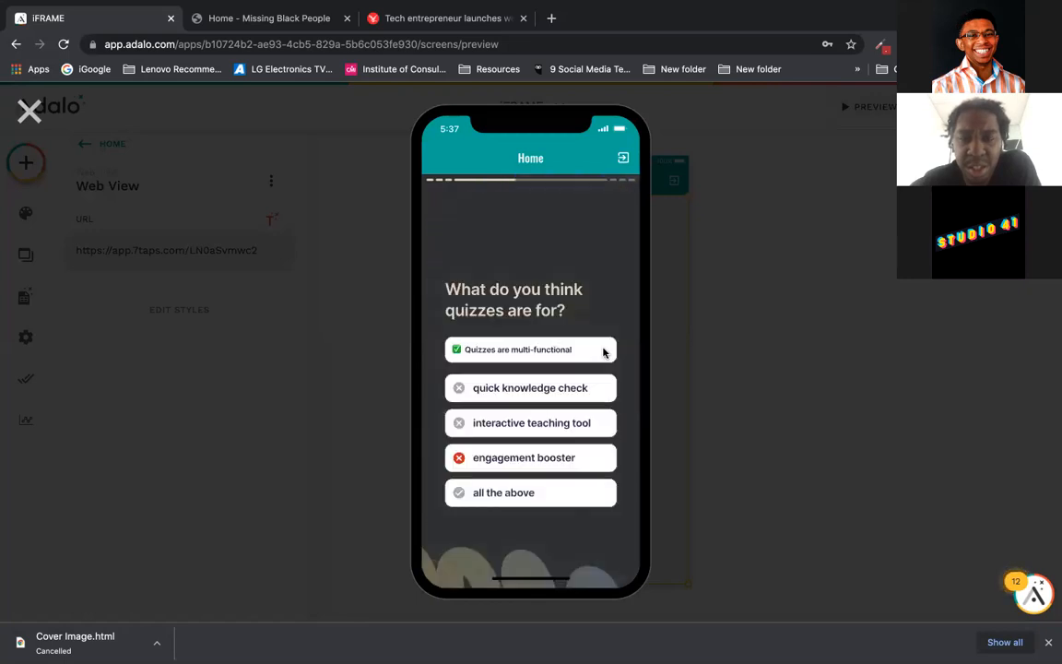
left_click(456, 427)
left_click(602, 338)
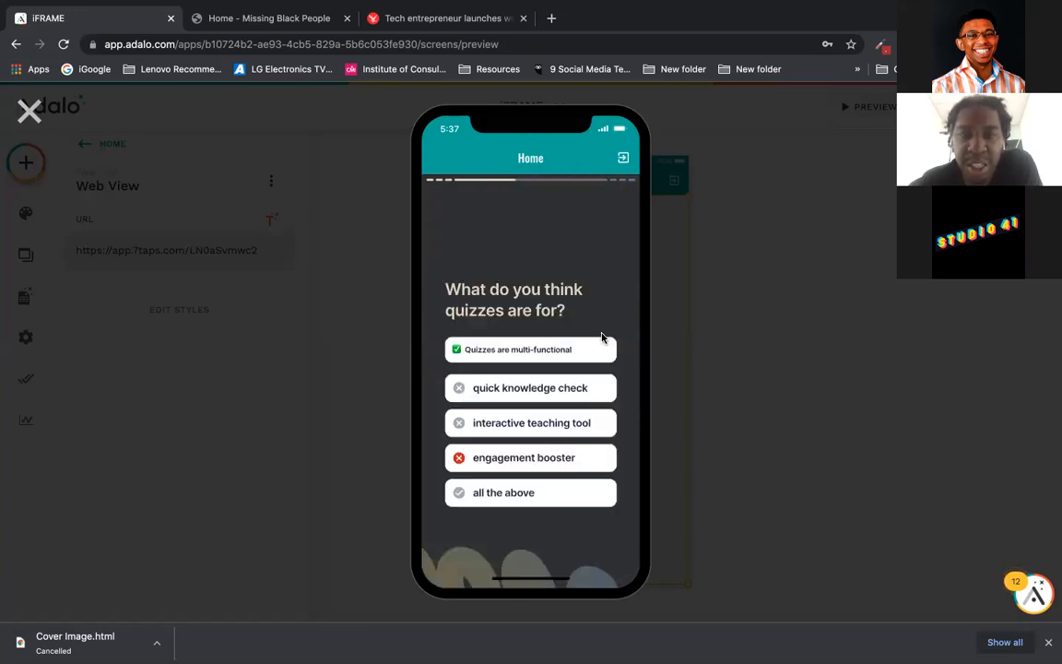
left_click(458, 389)
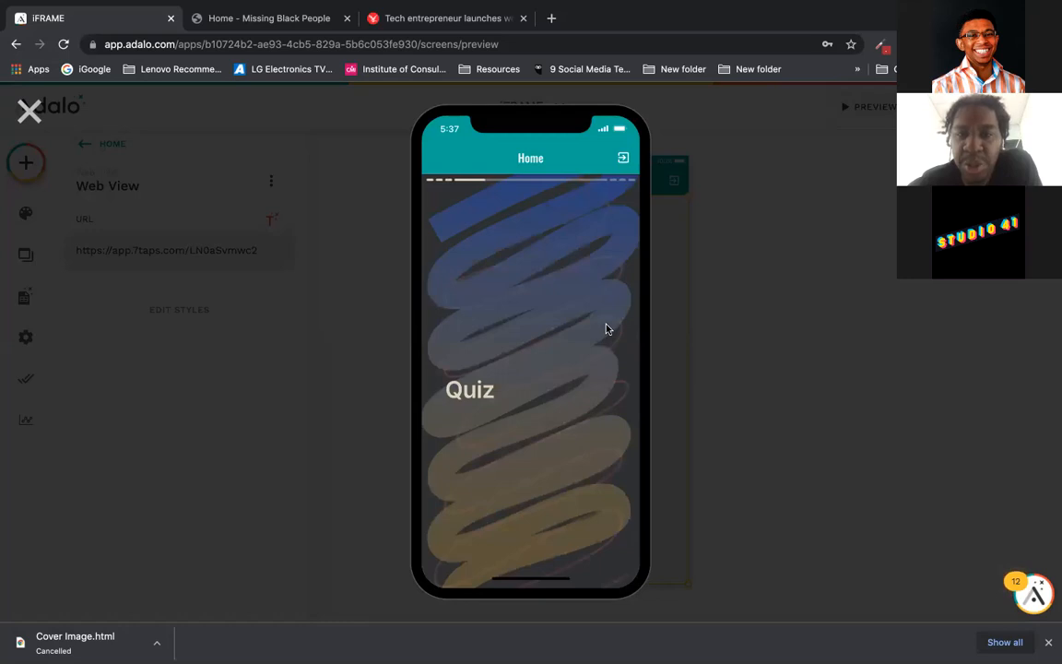
left_click(606, 328)
left_click(606, 328)
left_click(606, 328)
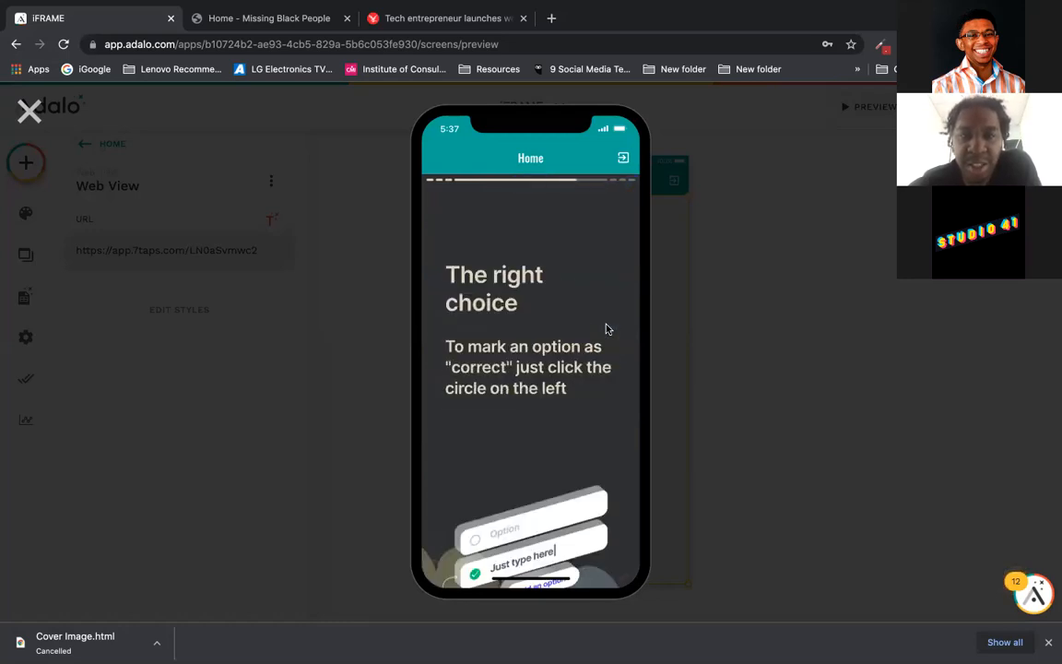
left_click(606, 328)
left_click(605, 329)
left_click(605, 332)
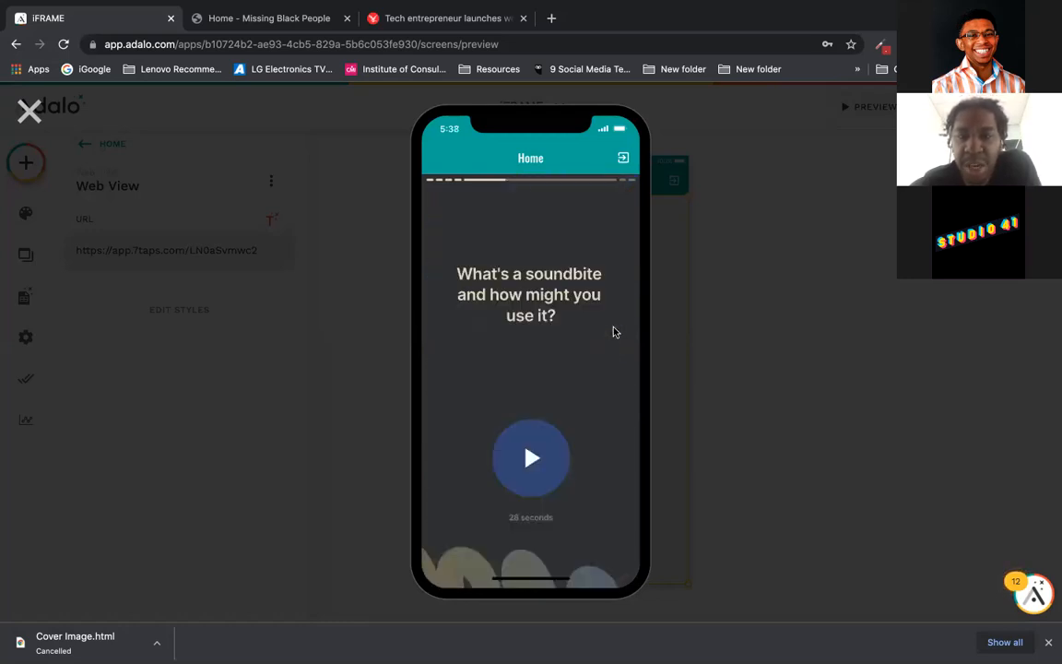
left_click(538, 467)
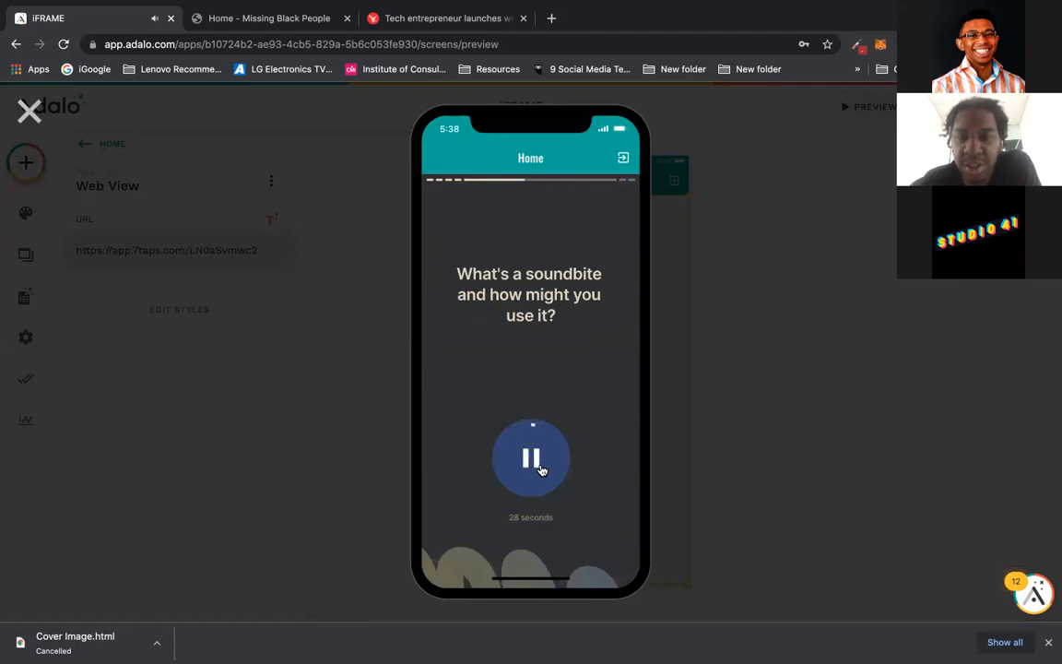
left_click(540, 466)
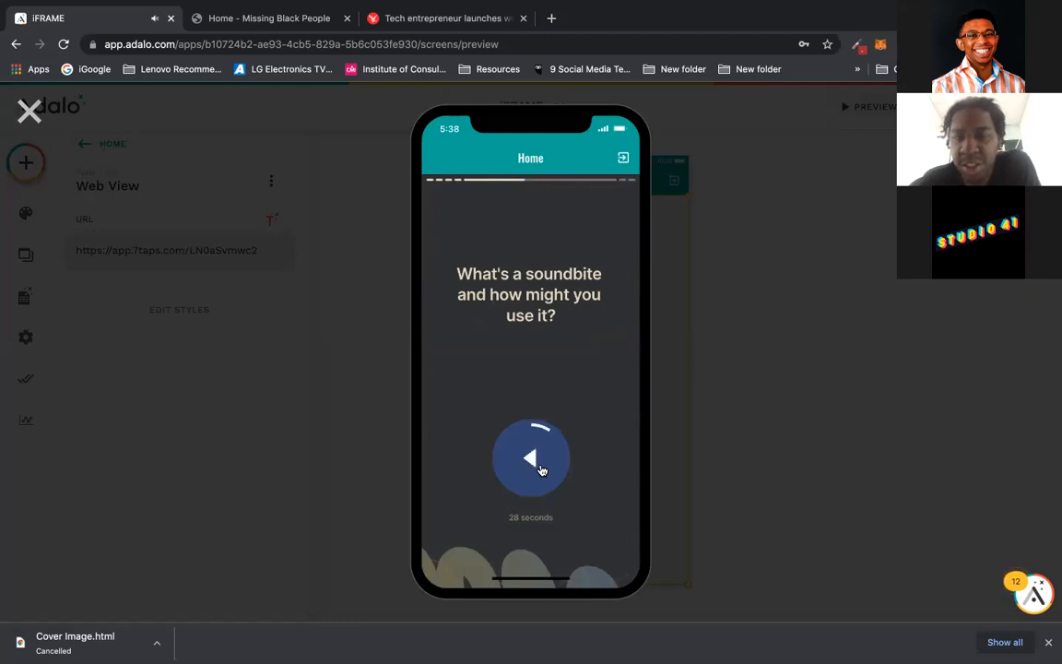
Step: Advance to the link button and 'Set up the button' slides, then close the preview
left_click(607, 304)
left_click(606, 303)
left_click(606, 303)
left_click(606, 304)
mouse_move(494, 8)
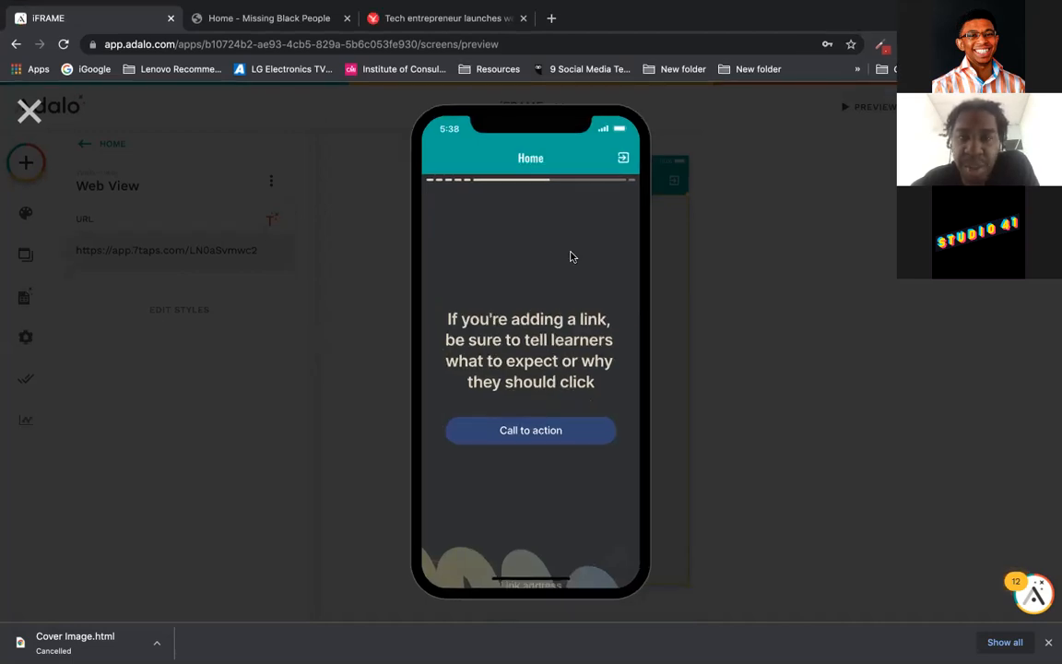
left_click(619, 258)
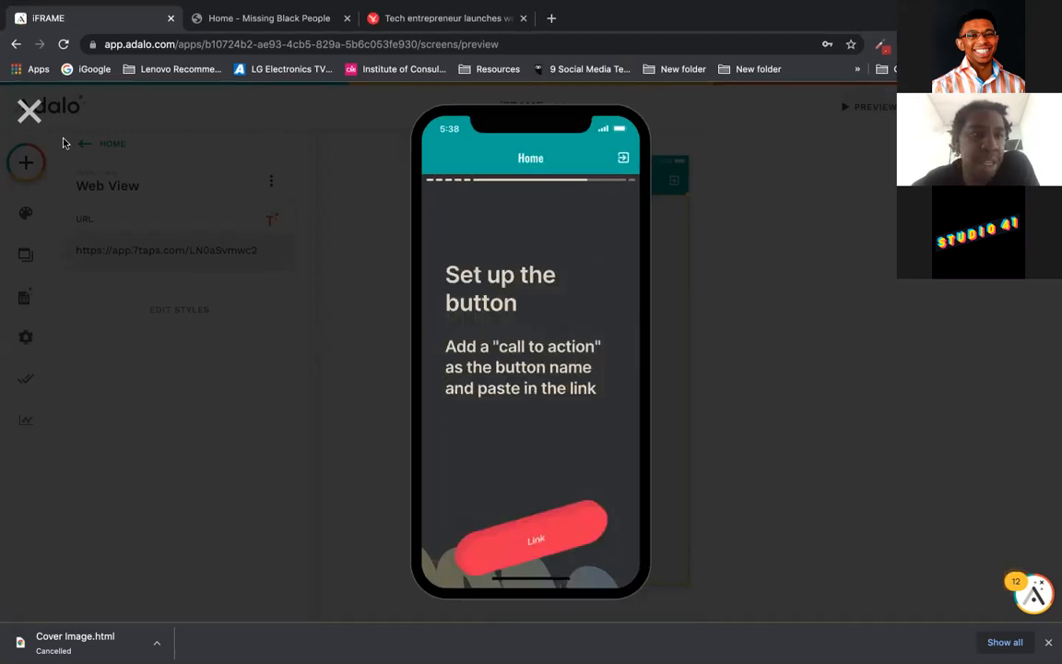
left_click(31, 111)
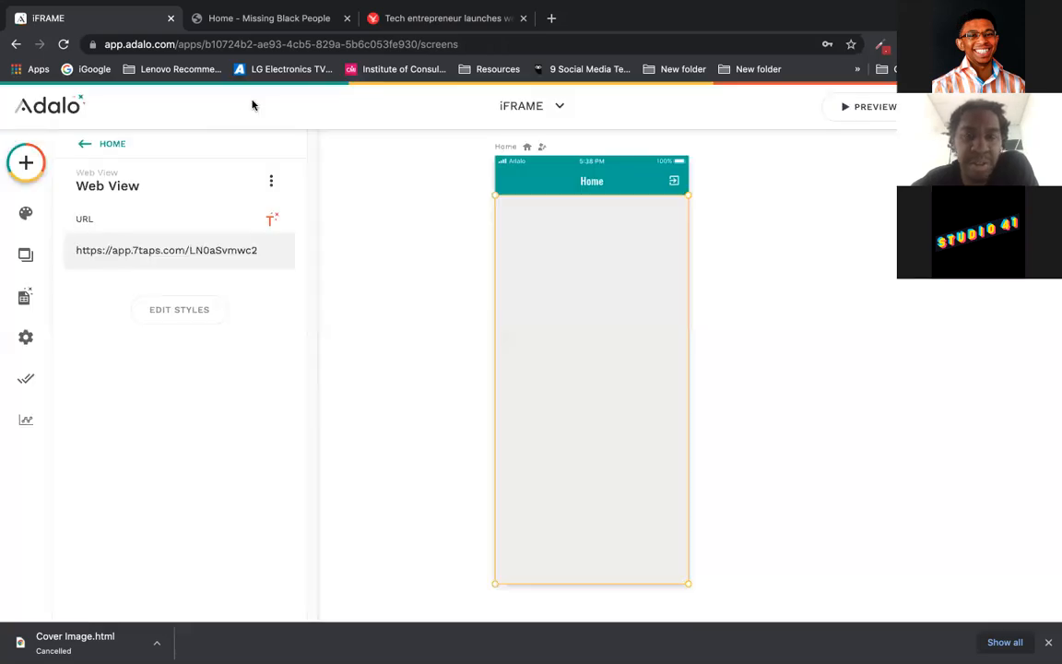
Step: Switch to the 321 Stream app from the app list and start its live preview
left_click(519, 106)
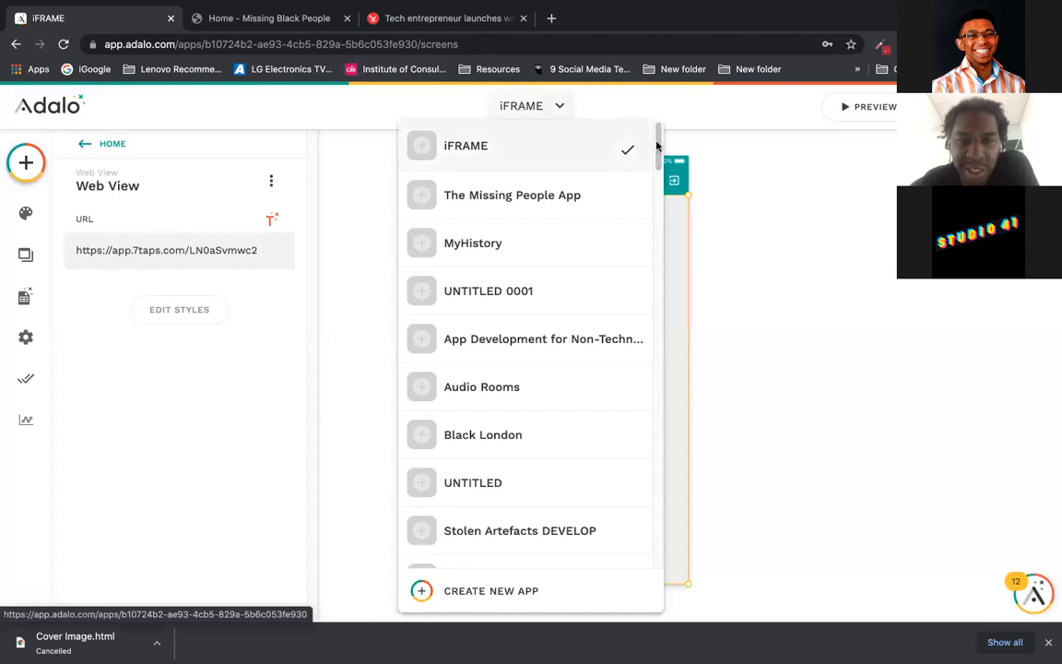
left_click_drag(657, 145, 658, 247)
left_click_drag(658, 247, 647, 230)
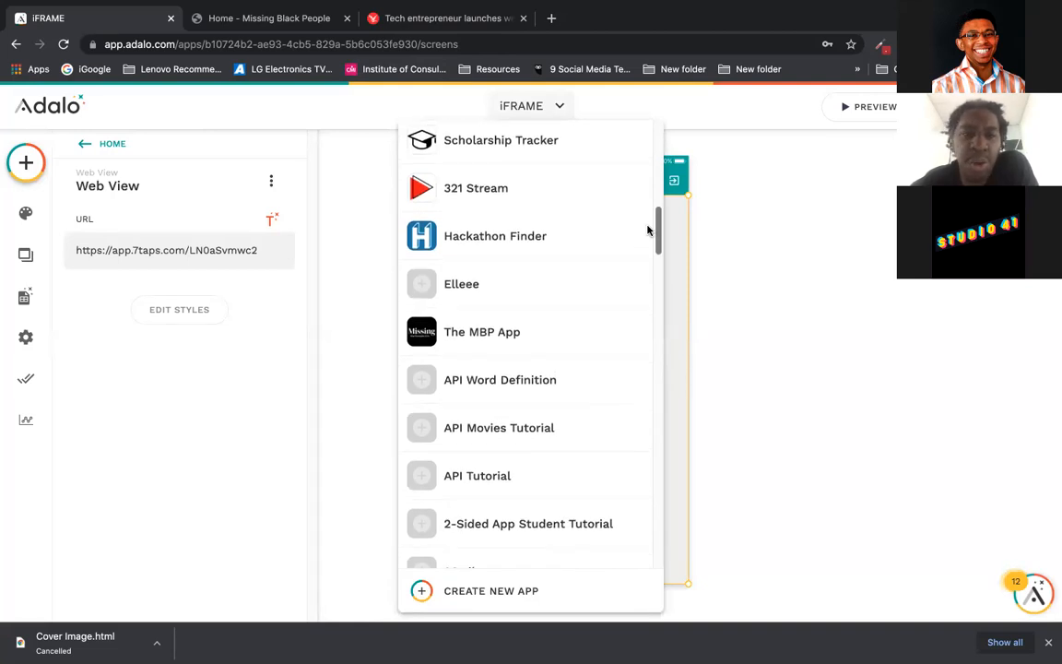
scroll(505, 265, "up", 1)
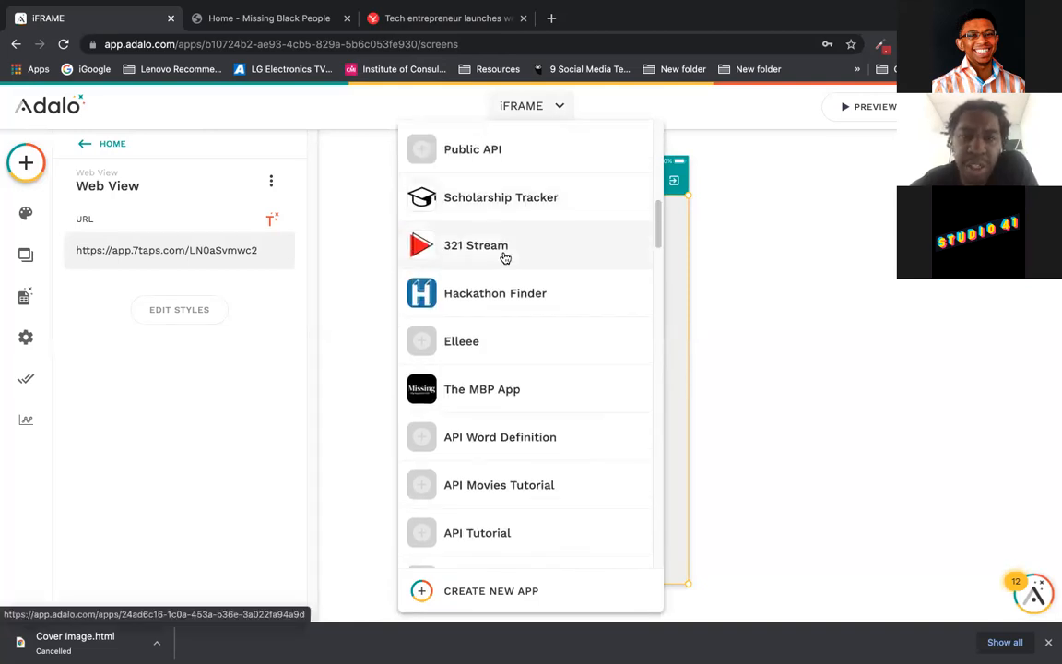
left_click(508, 249)
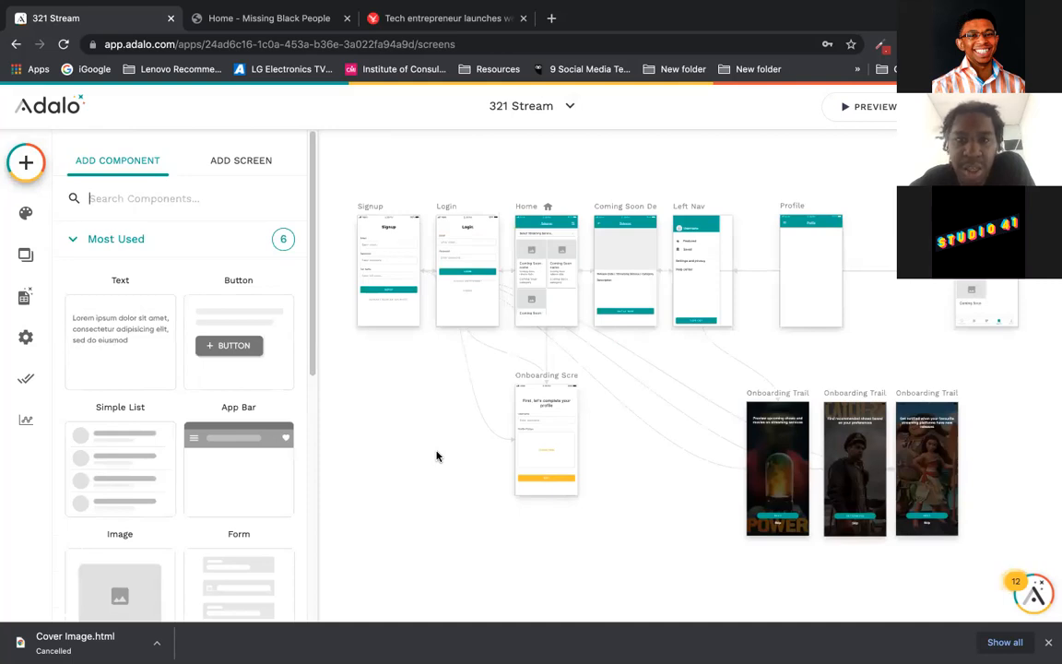
left_click(864, 109)
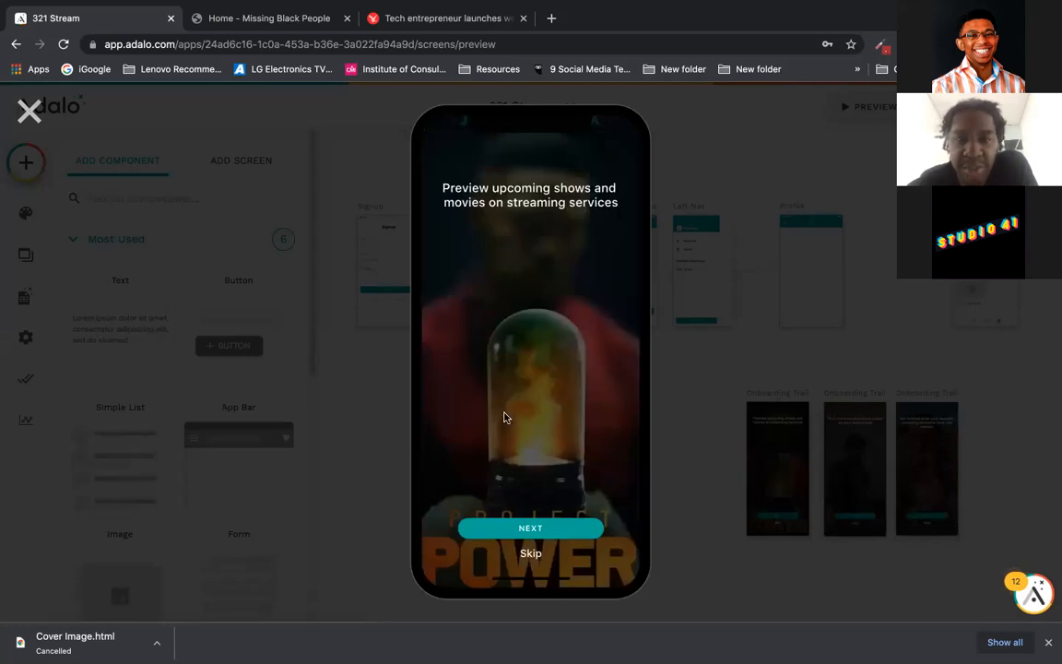
Step: Step past 321 Stream's onboarding slides and switch from Signup to the Login screen
left_click(553, 530)
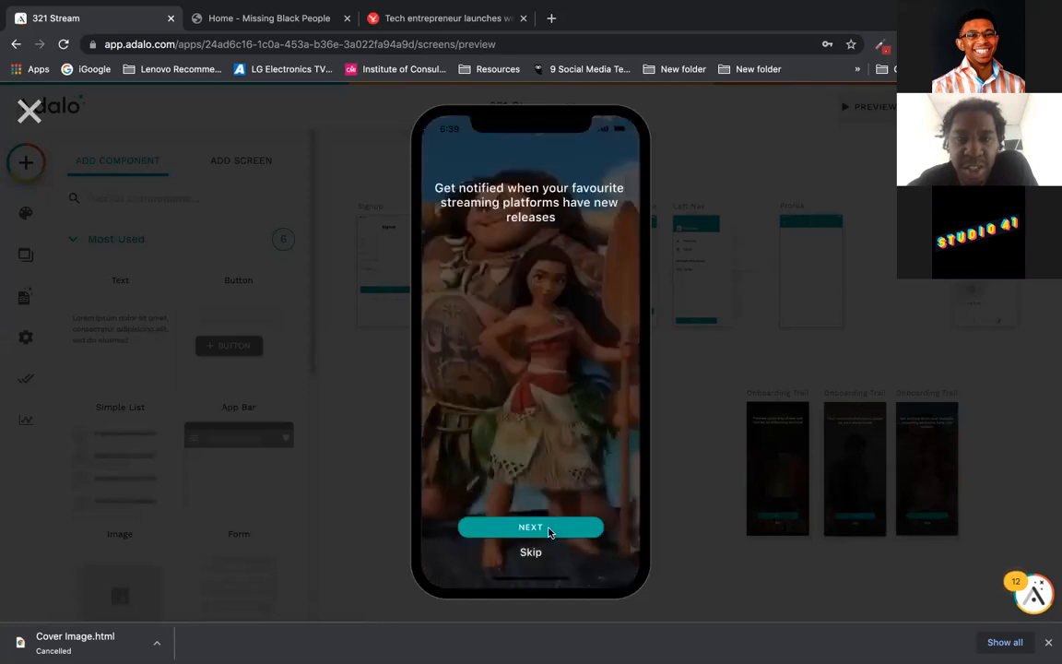
left_click(550, 530)
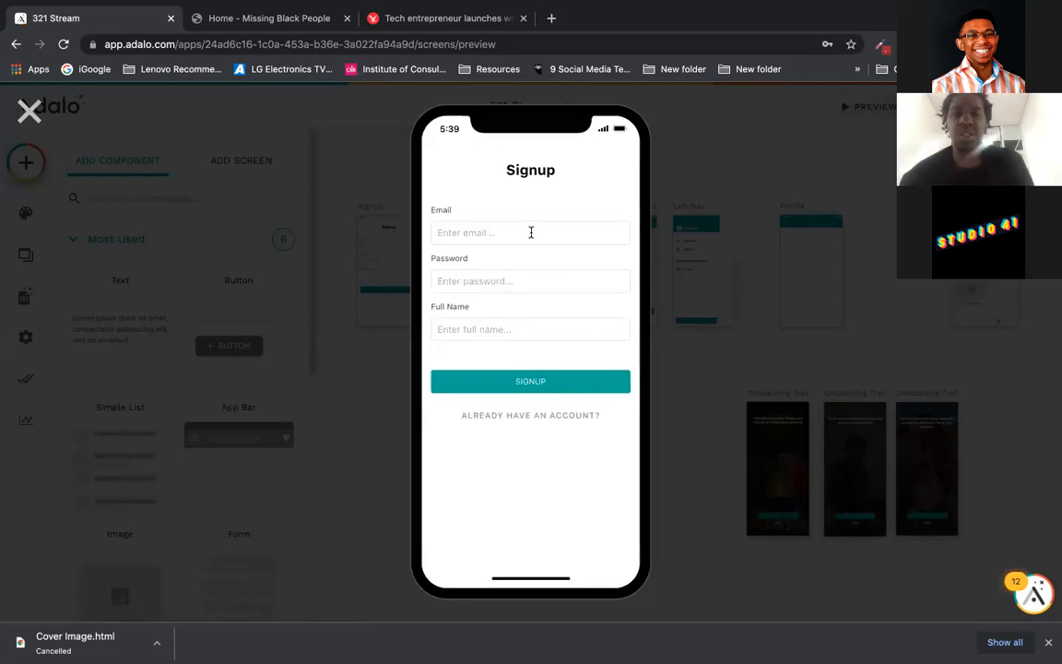
left_click(528, 416)
Step: Log in with a saved email address and the account password
left_click(524, 225)
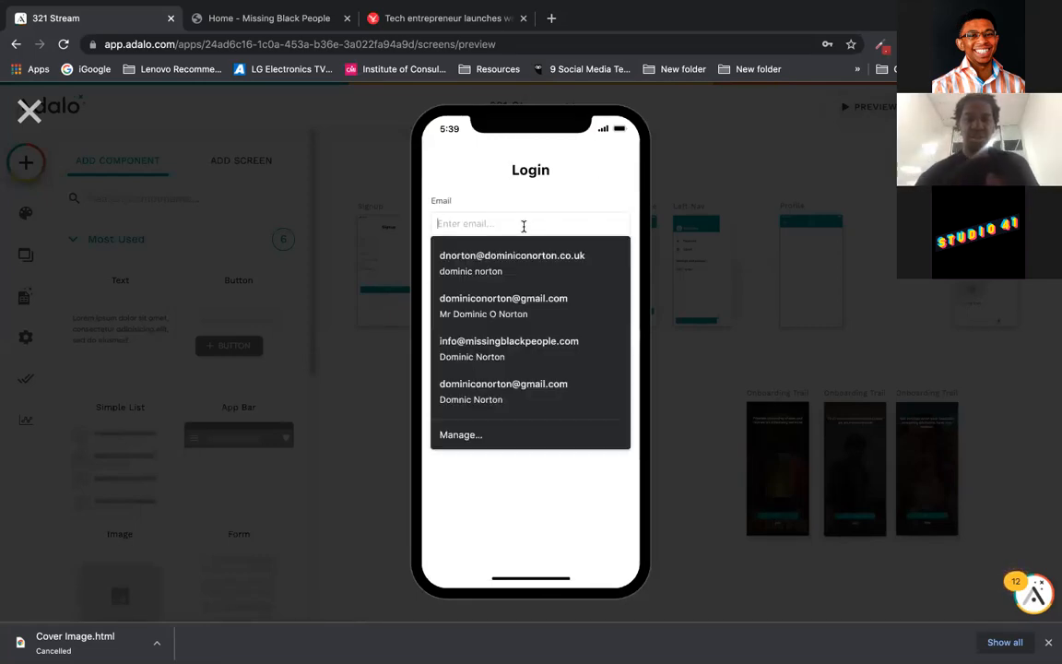
left_click(522, 257)
left_click(522, 273)
type("••••••••••••")
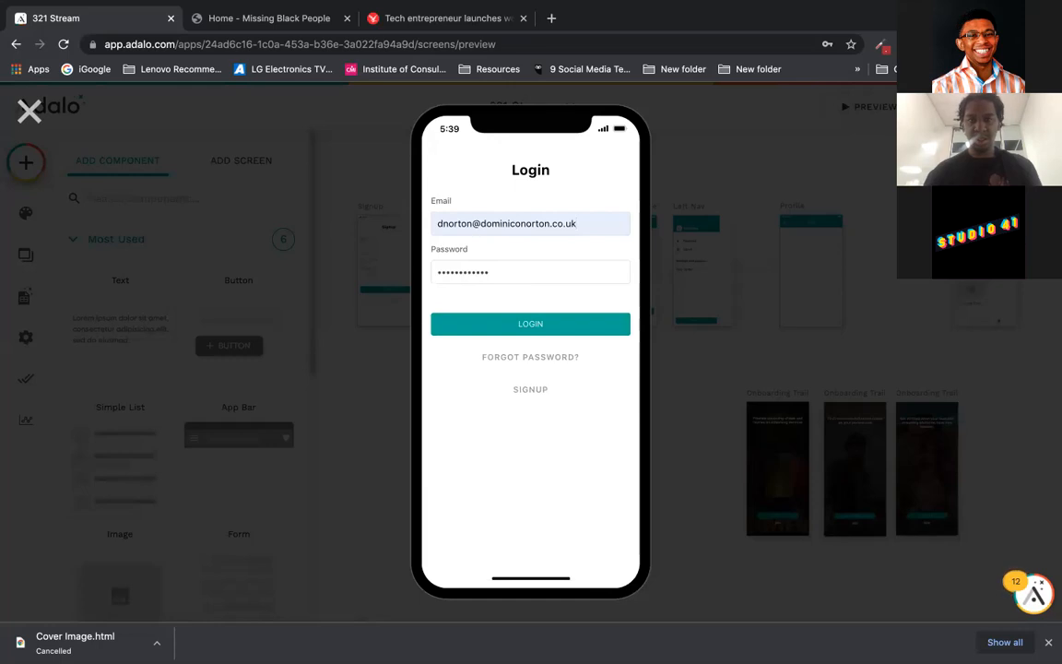
left_click(539, 325)
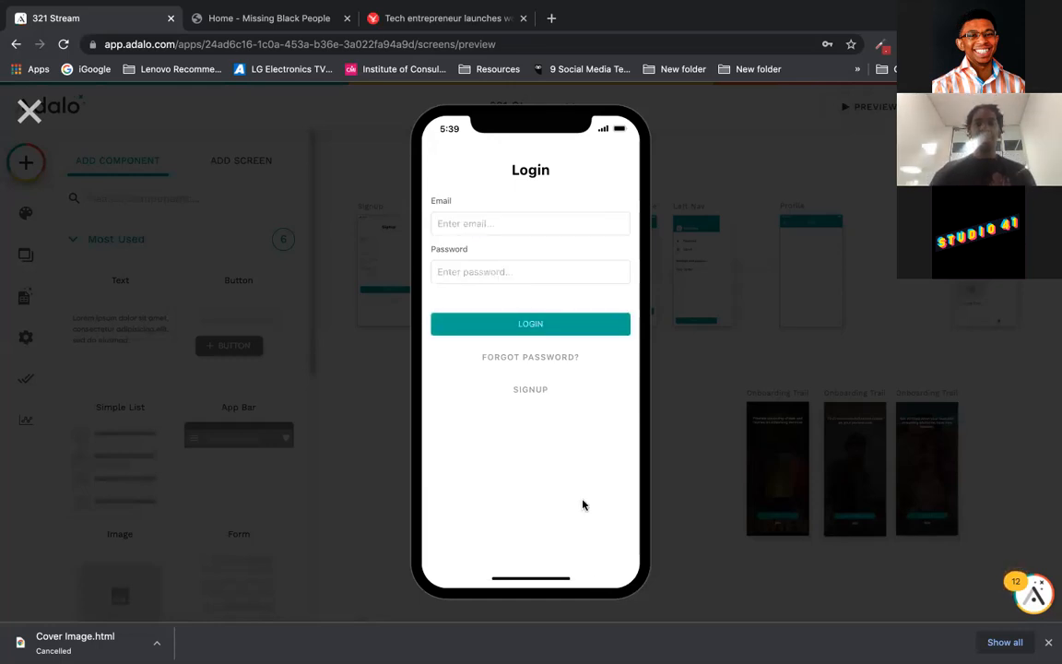
Step: Try logging in again with a different saved account email and its password
left_click(526, 221)
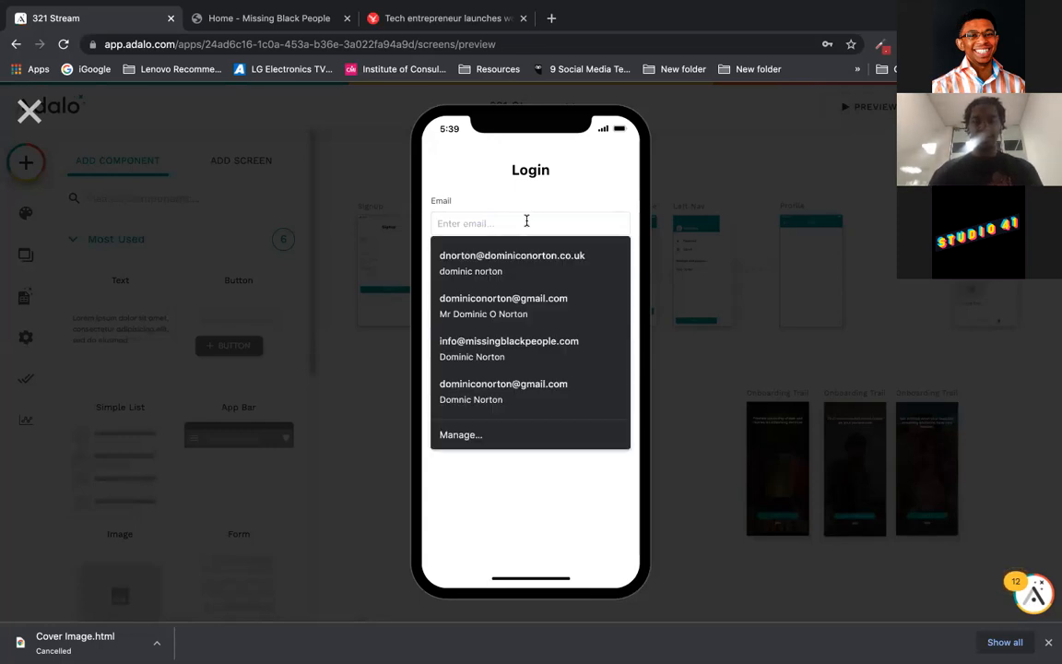
left_click(509, 263)
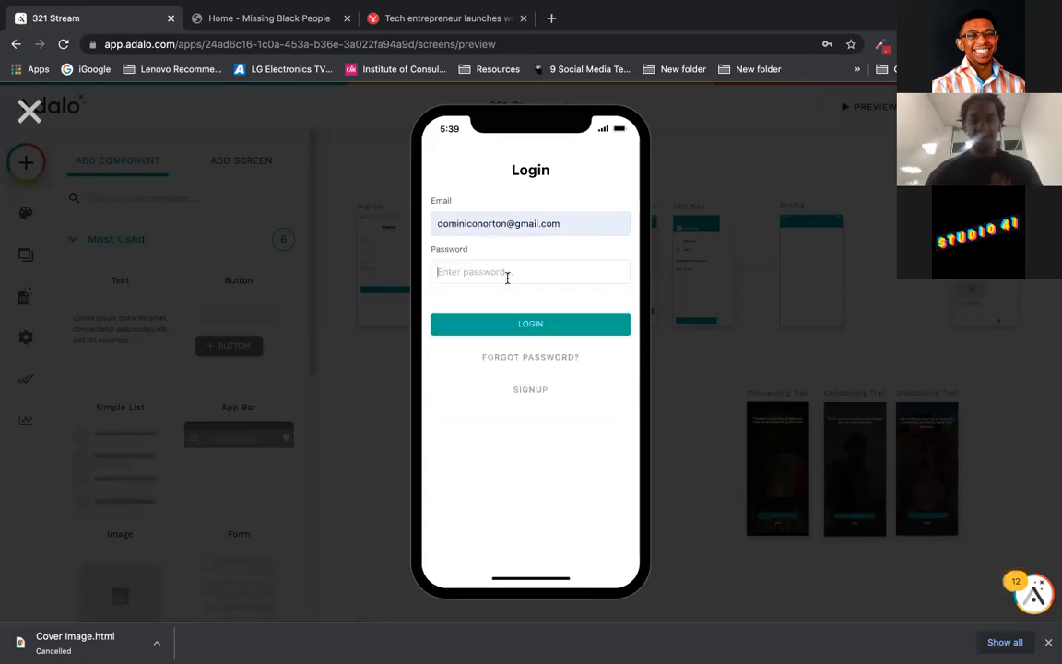
type("••••••")
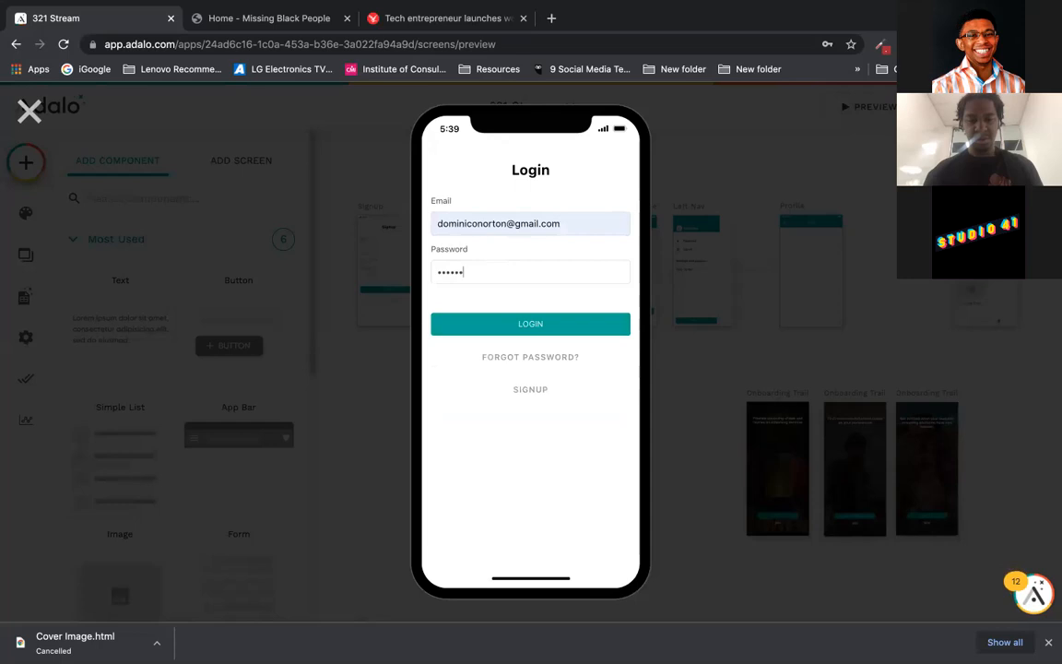
type("••••••")
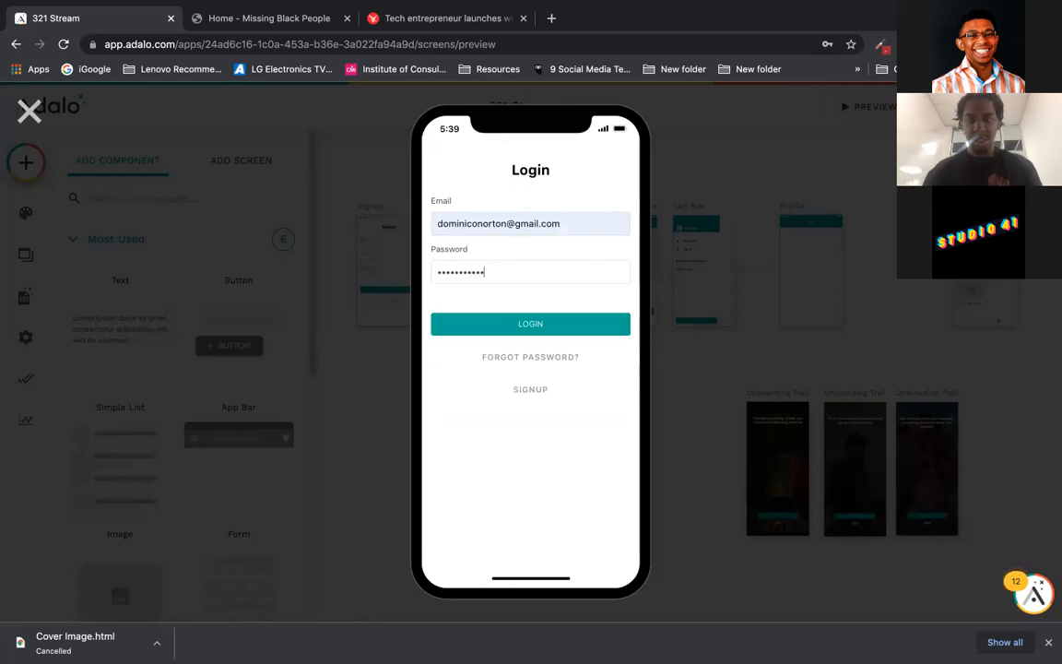
left_click(522, 322)
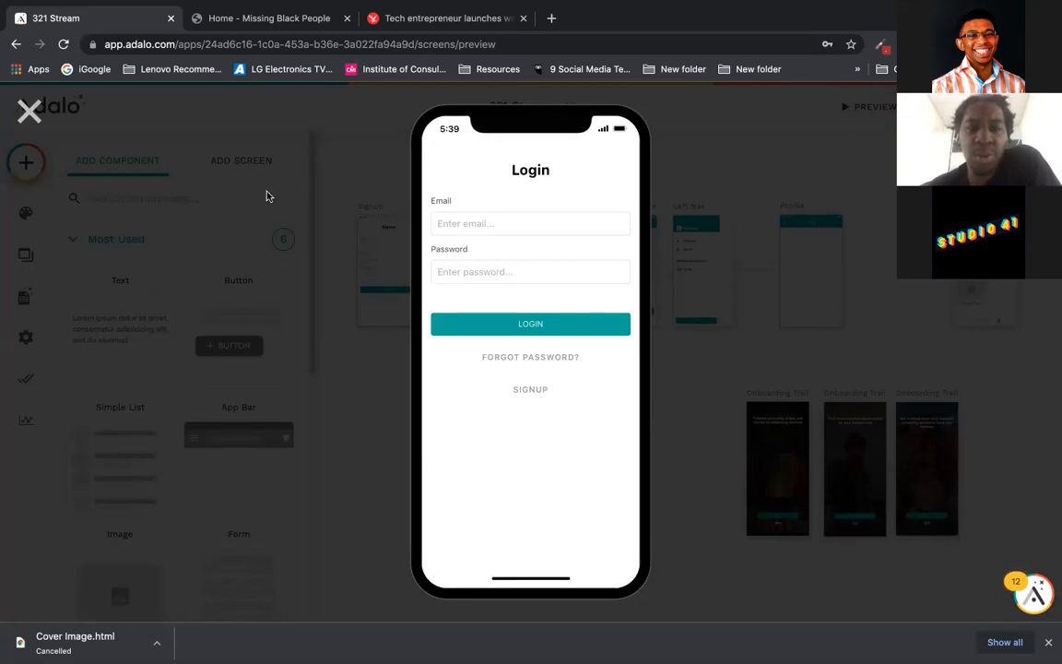
Step: Submit the Signup form using autofilled email and full name plus a password
left_click(532, 392)
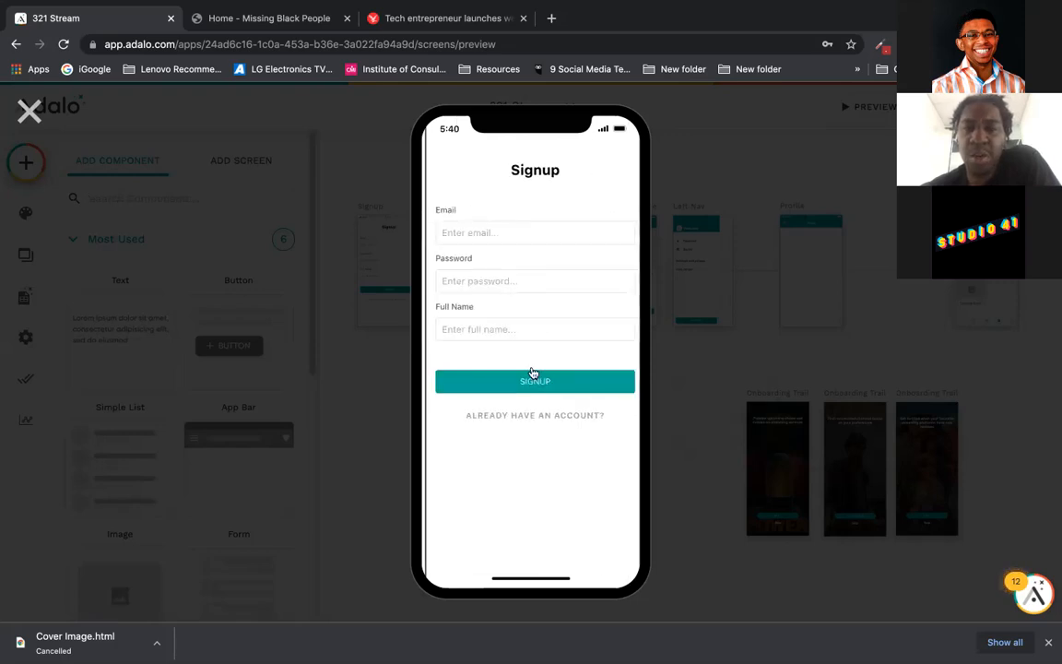
left_click(533, 235)
left_click(524, 269)
left_click(525, 279)
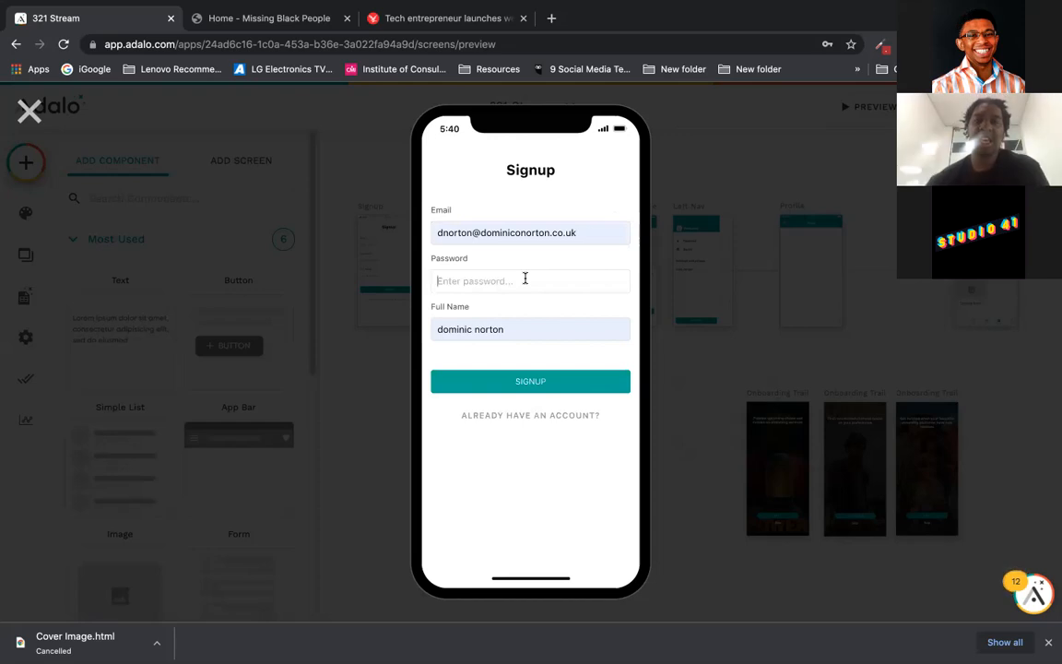
type("******")
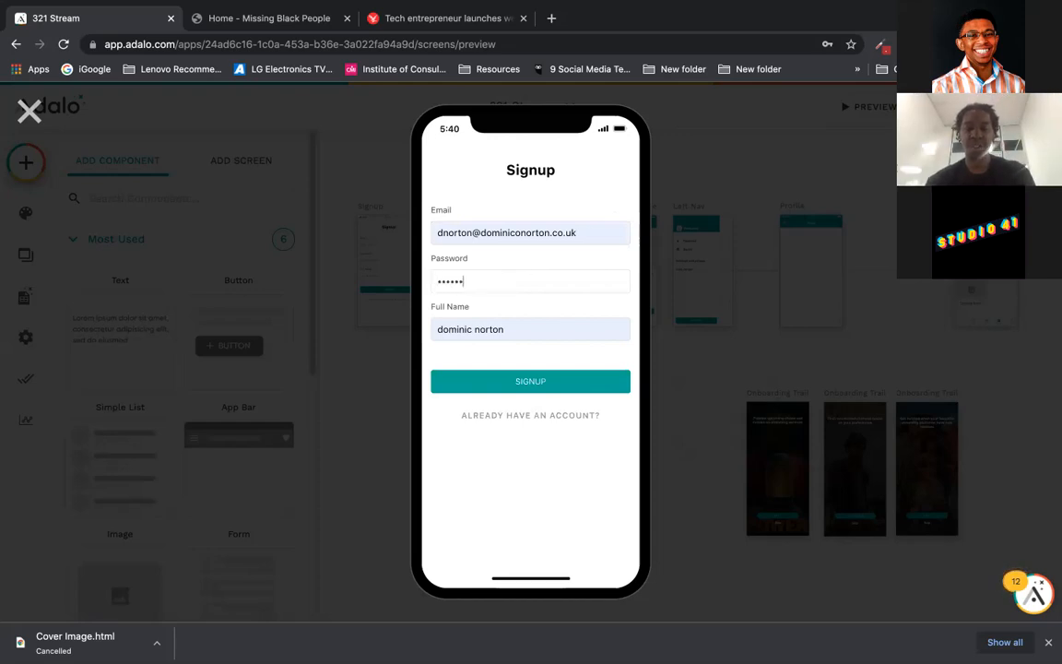
type("******")
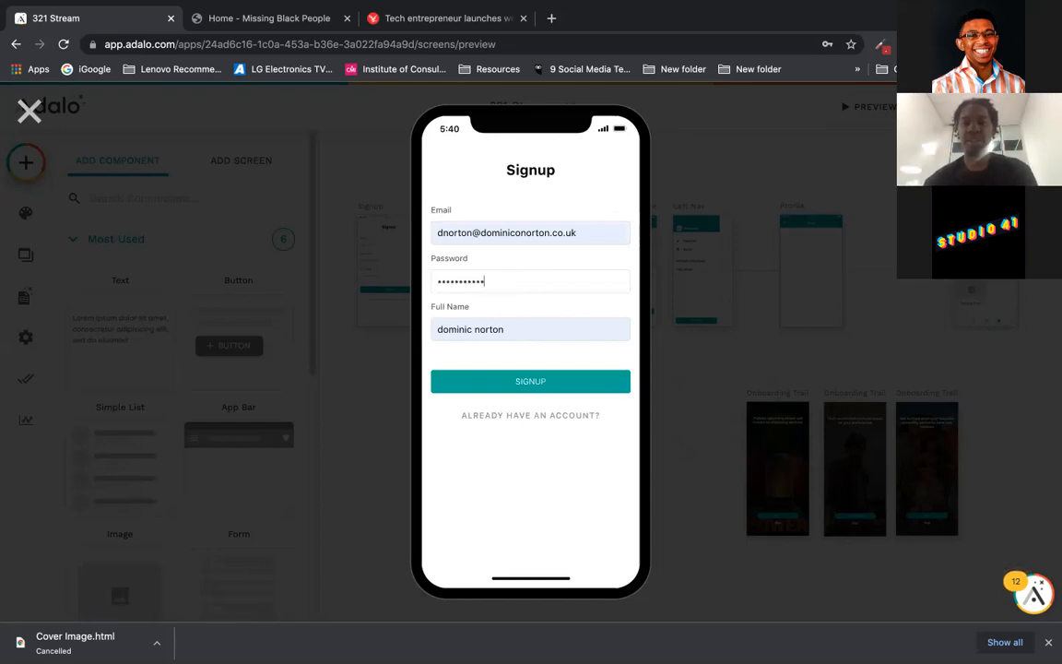
left_click(529, 380)
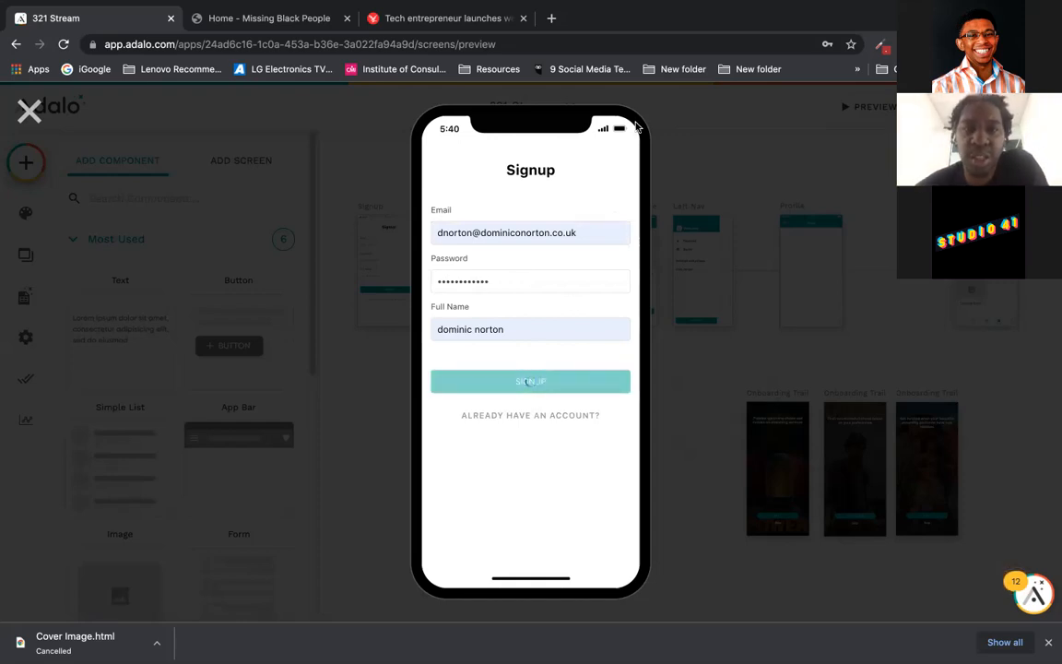
Step: Return to Login and submit a saved email with a typed password
left_click(537, 415)
left_click(524, 225)
left_click(512, 267)
left_click(512, 269)
type("12345")
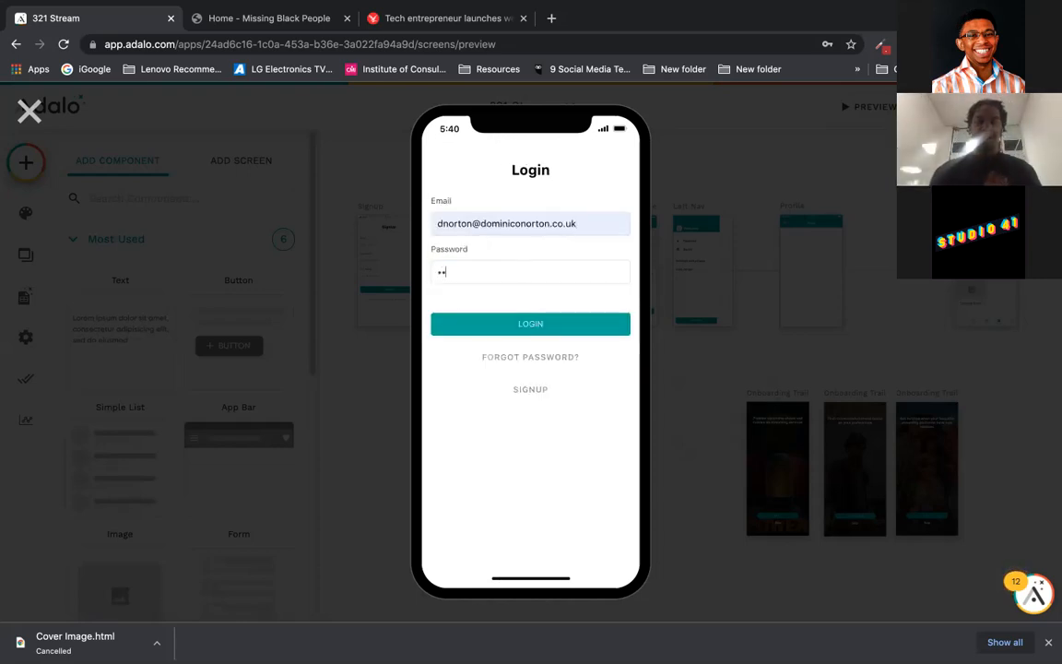
type("678910")
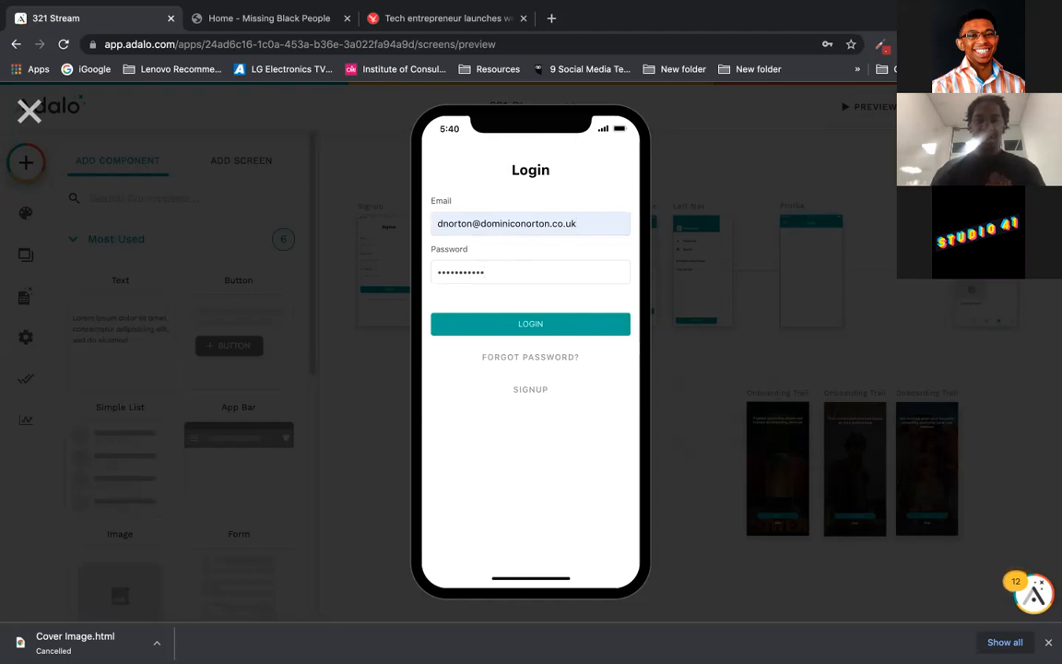
left_click(531, 324)
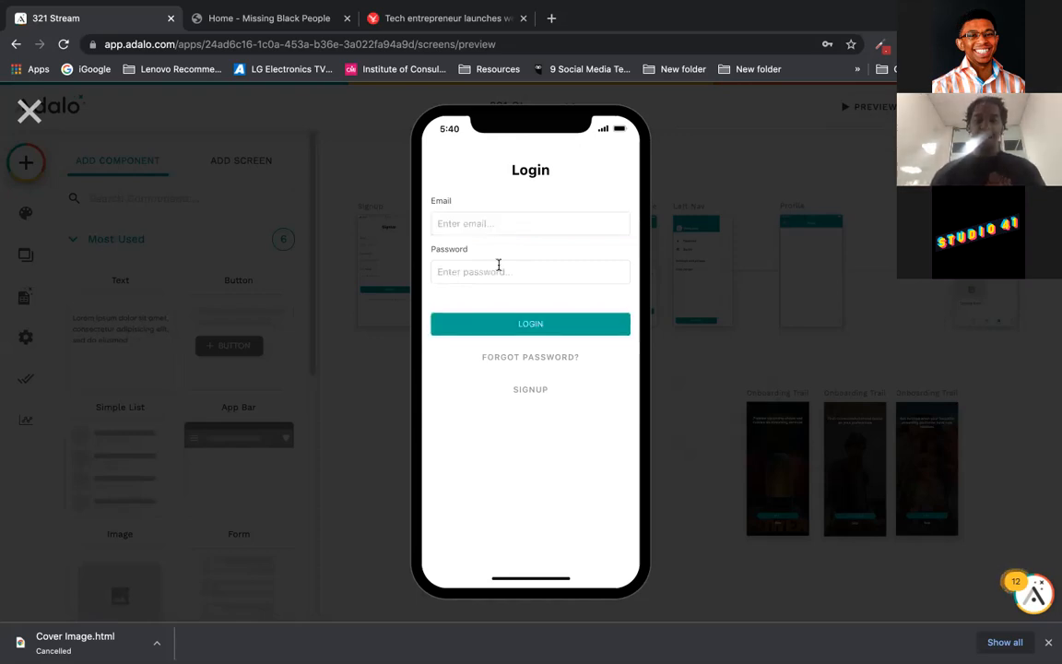
Step: Retry the login with re-entered passwords and a saved email, then close the preview
left_click(499, 265)
type("•••••••••••")
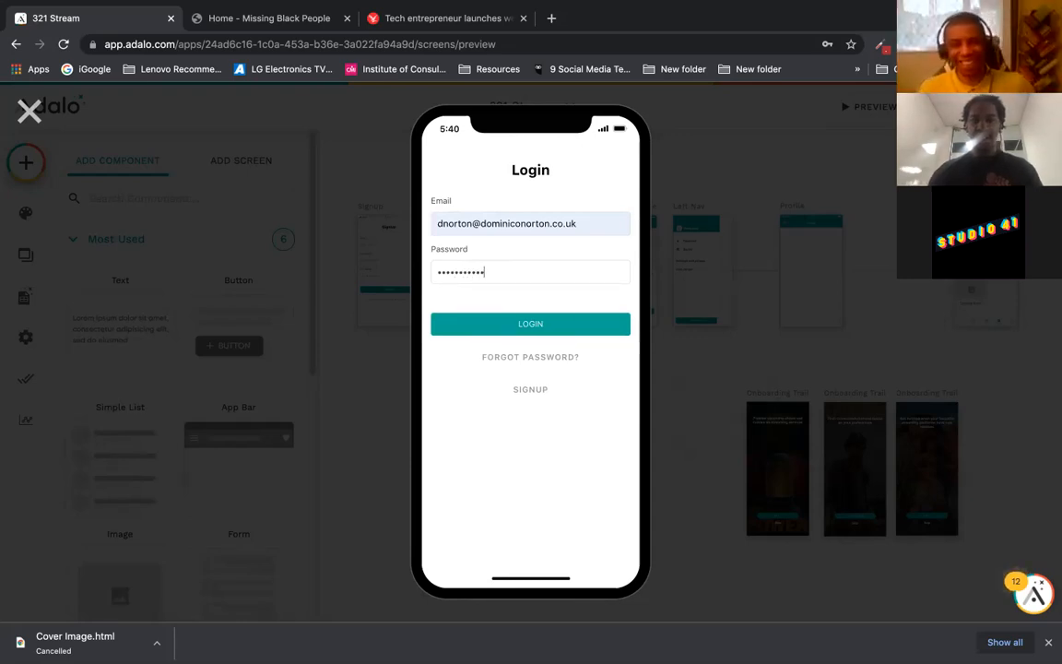
left_click(495, 324)
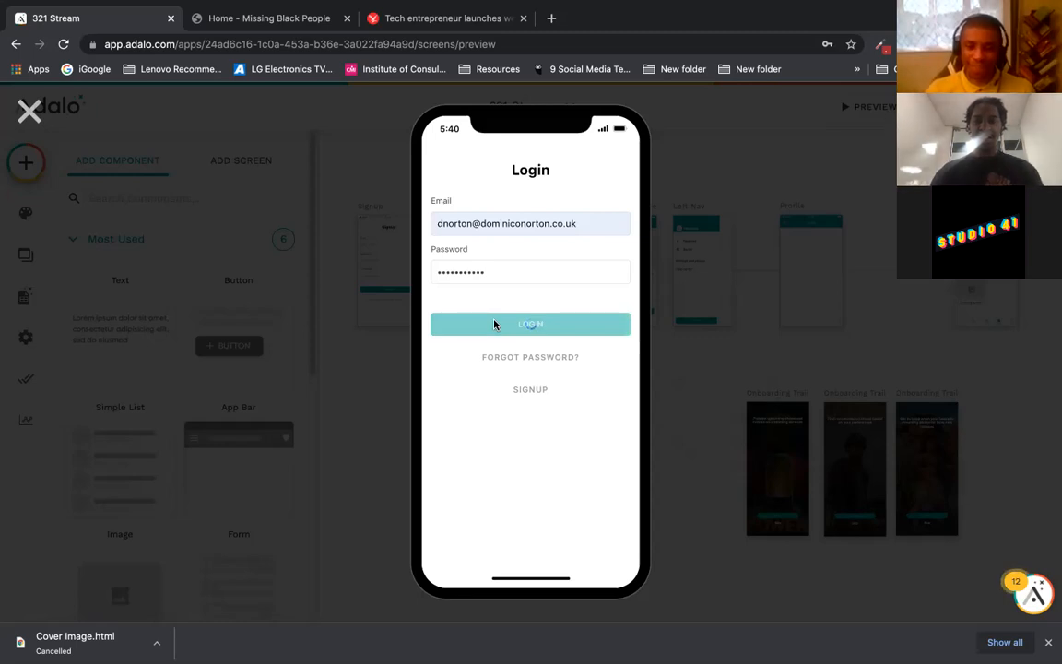
left_click(494, 278)
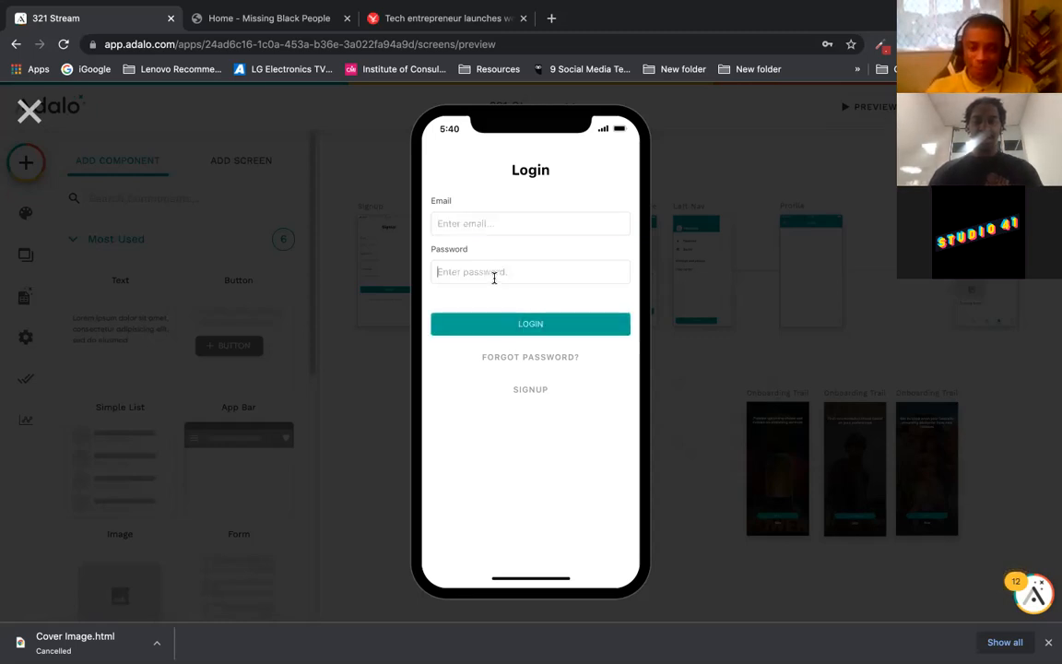
type("••••••••••")
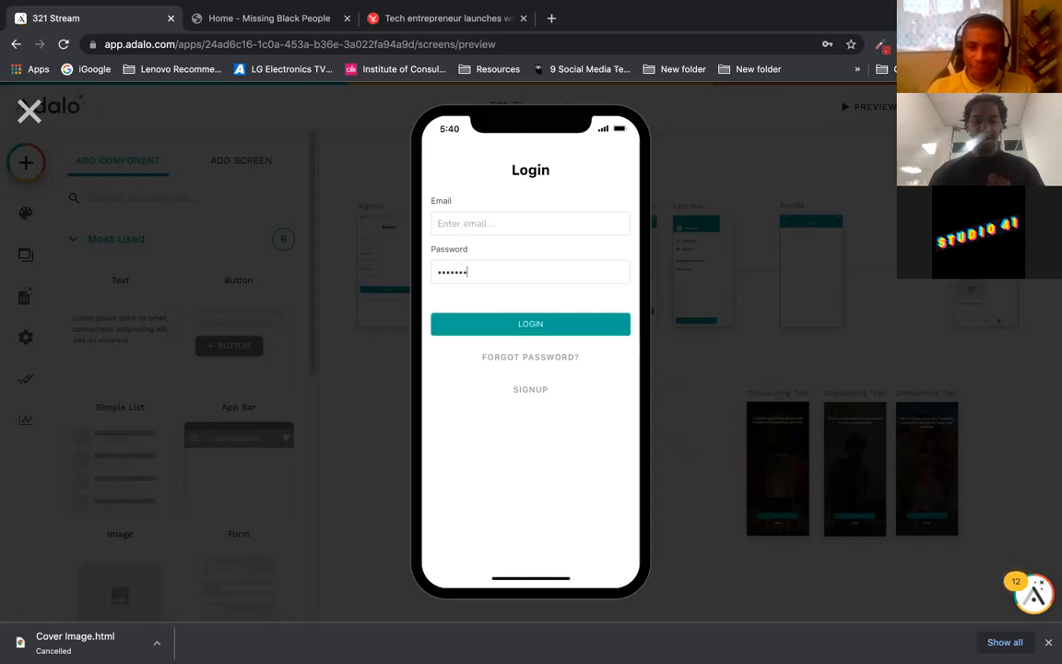
left_click(505, 227)
left_click(505, 320)
left_click(506, 322)
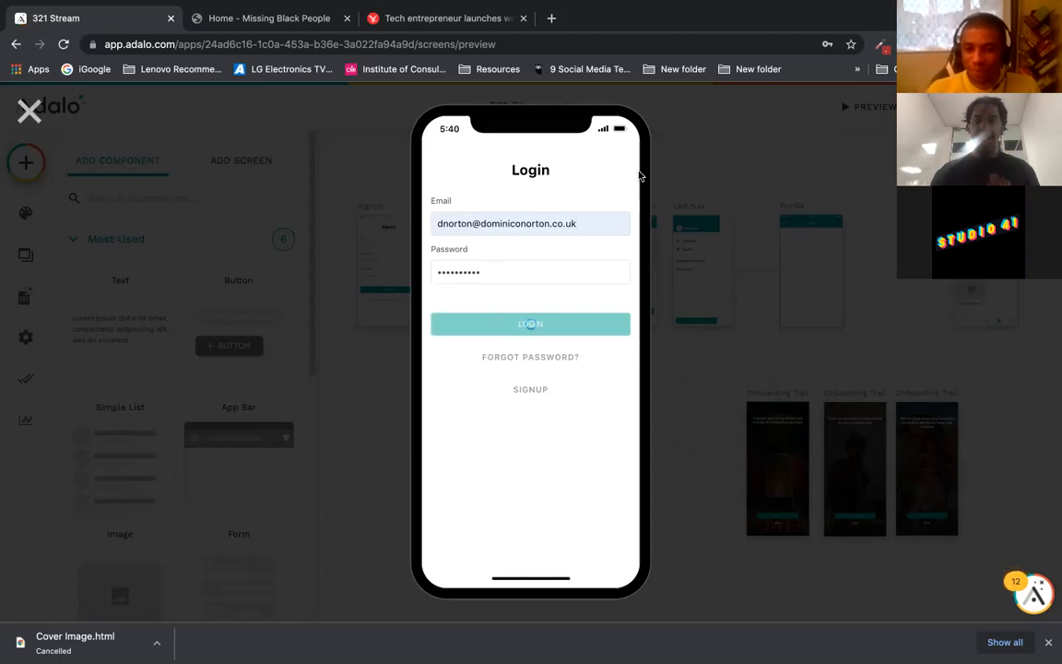
left_click(17, 112)
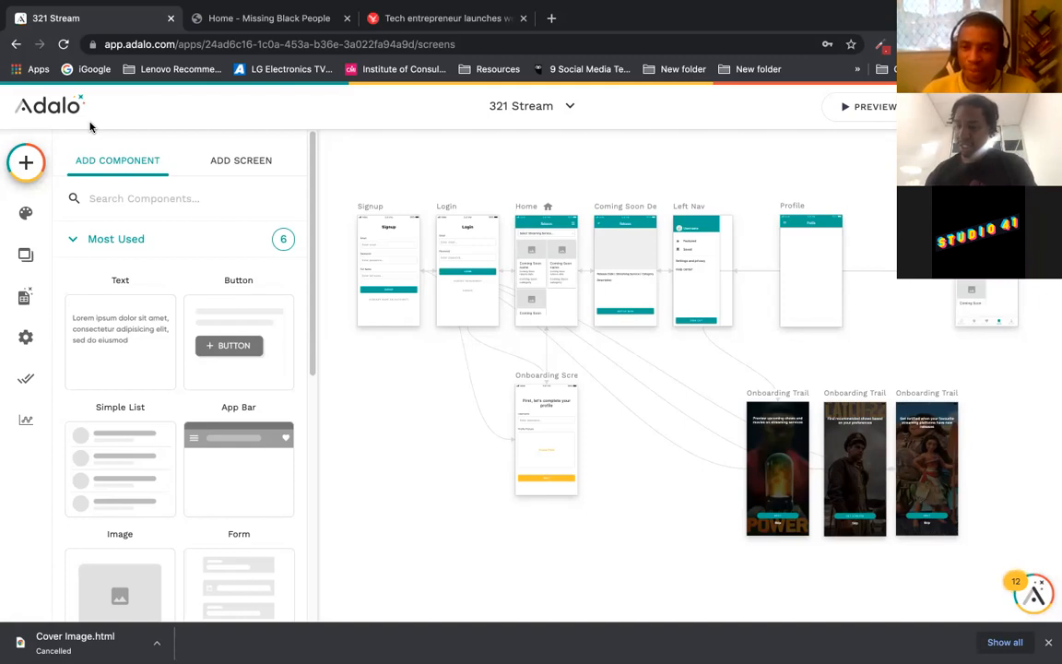
Step: Browse the account's app list, scrolling past Scholarship Tracker, Hackathon Finder and Public API
left_click(530, 107)
mouse_move(658, 135)
left_mouse_down()
mouse_move(658, 294)
mouse_move(658, 116)
mouse_move(663, 417)
left_mouse_up()
left_click(705, 501)
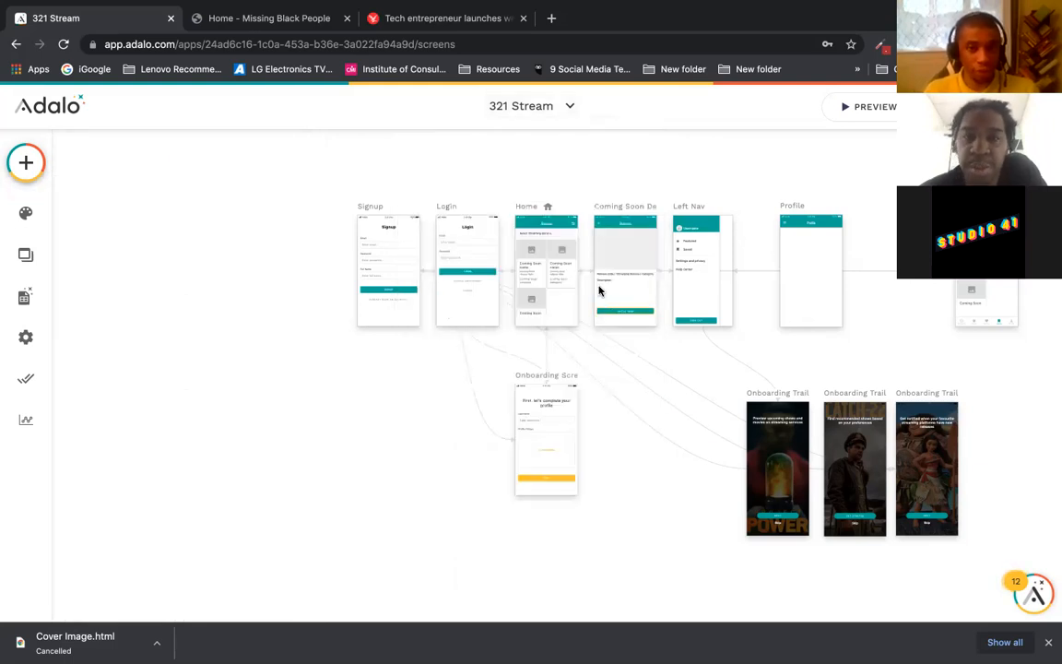
left_click(520, 109)
left_click_drag(657, 140, 657, 217)
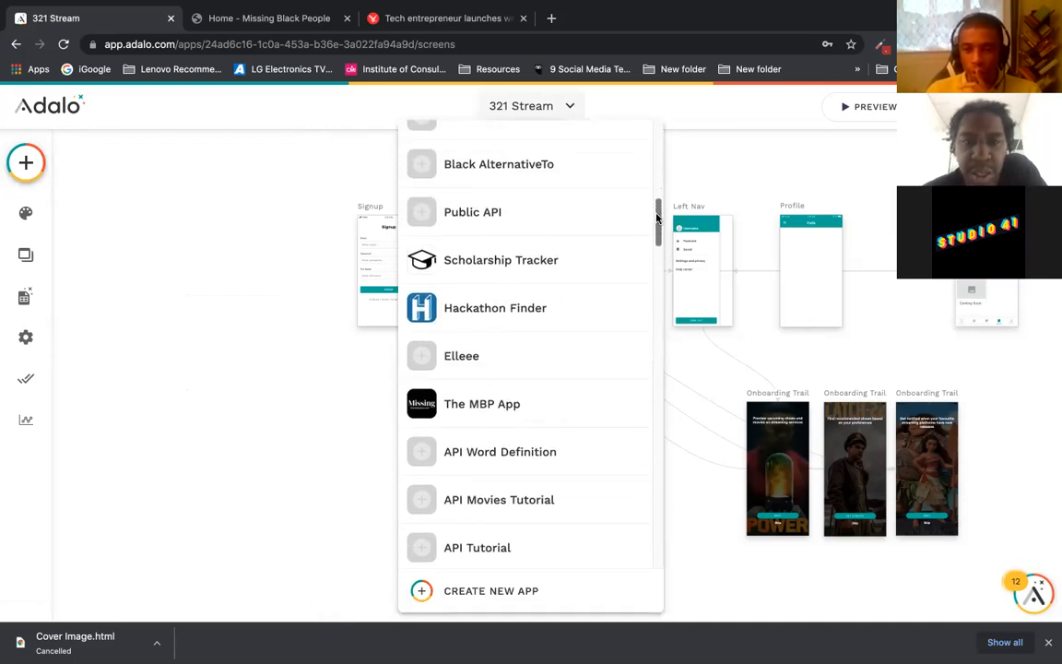
Step: Open Scholarship Tracker in preview and log in with the saved email and password
left_click(583, 260)
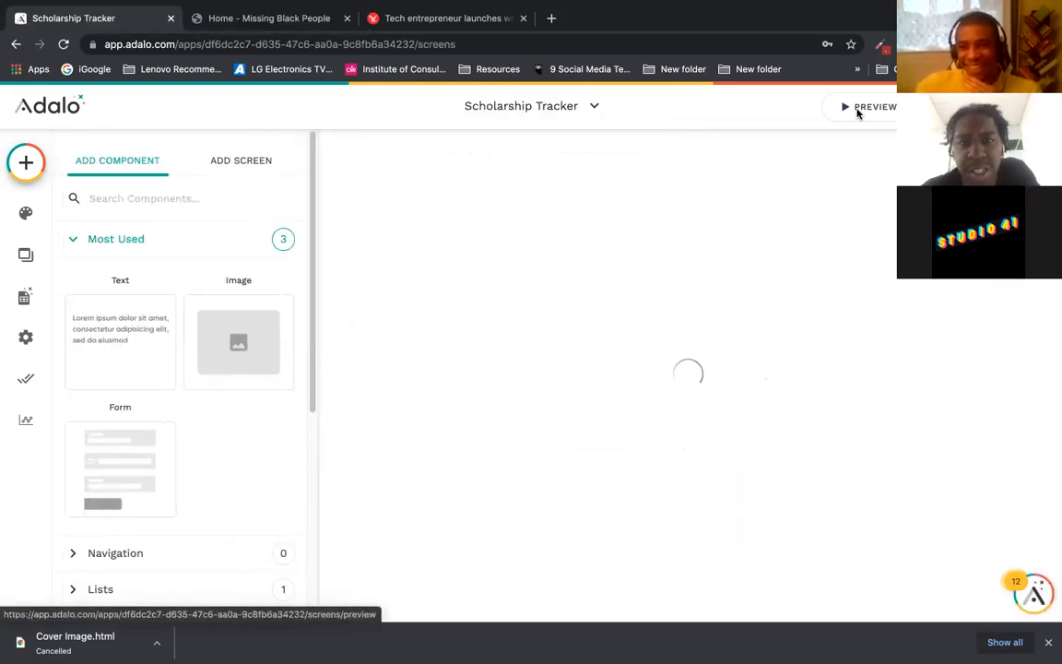
left_click(857, 109)
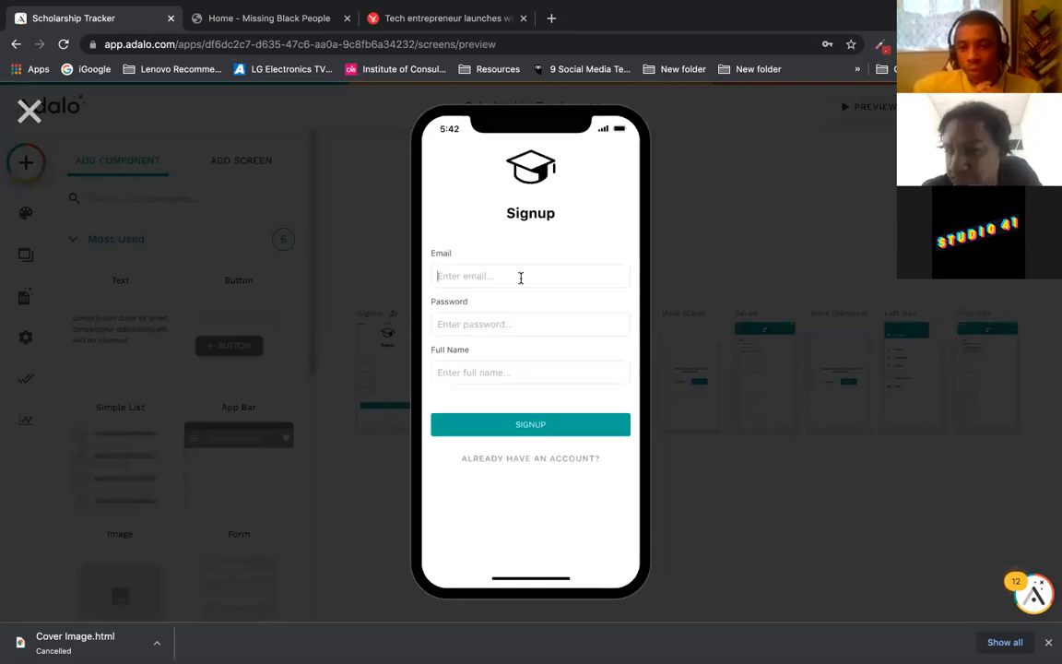
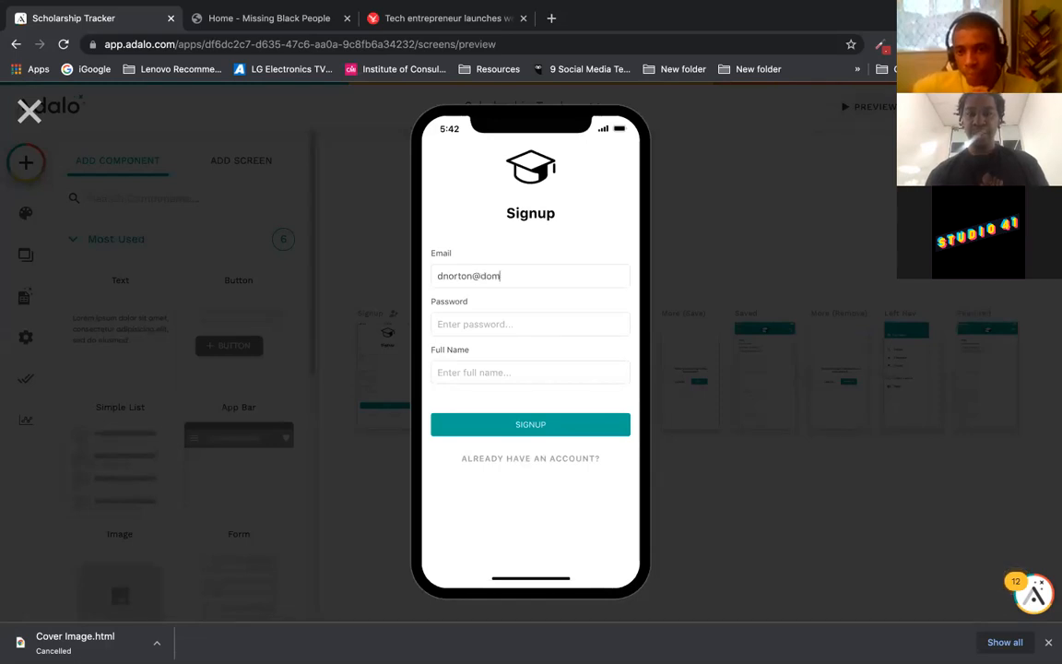
left_click(527, 459)
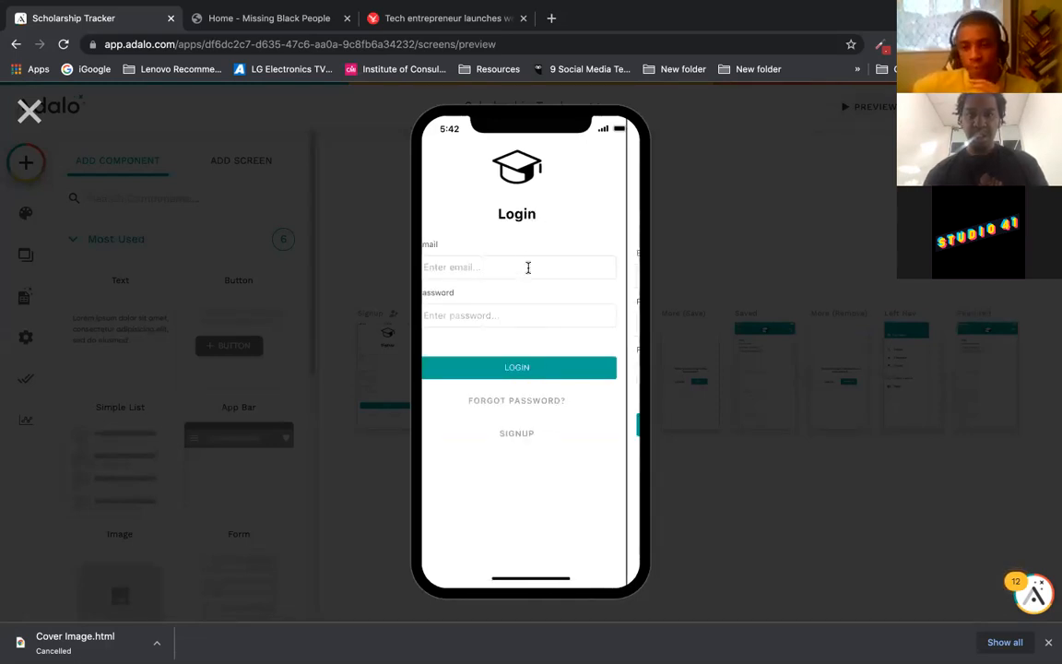
left_click(522, 267)
left_click(520, 299)
left_click(514, 308)
type("••••••••••")
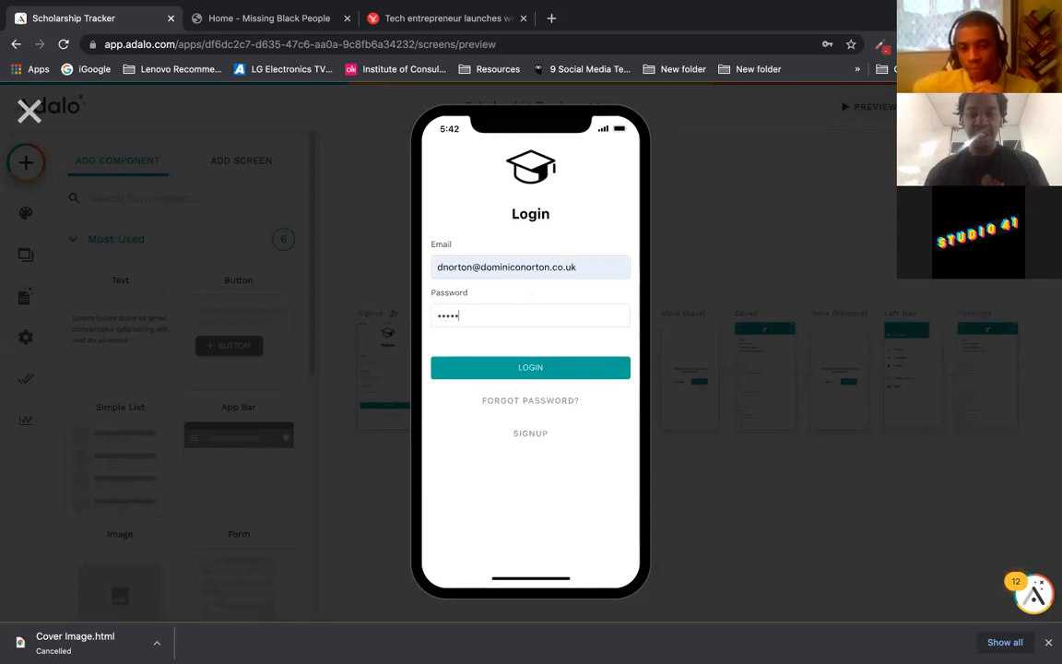
type("••")
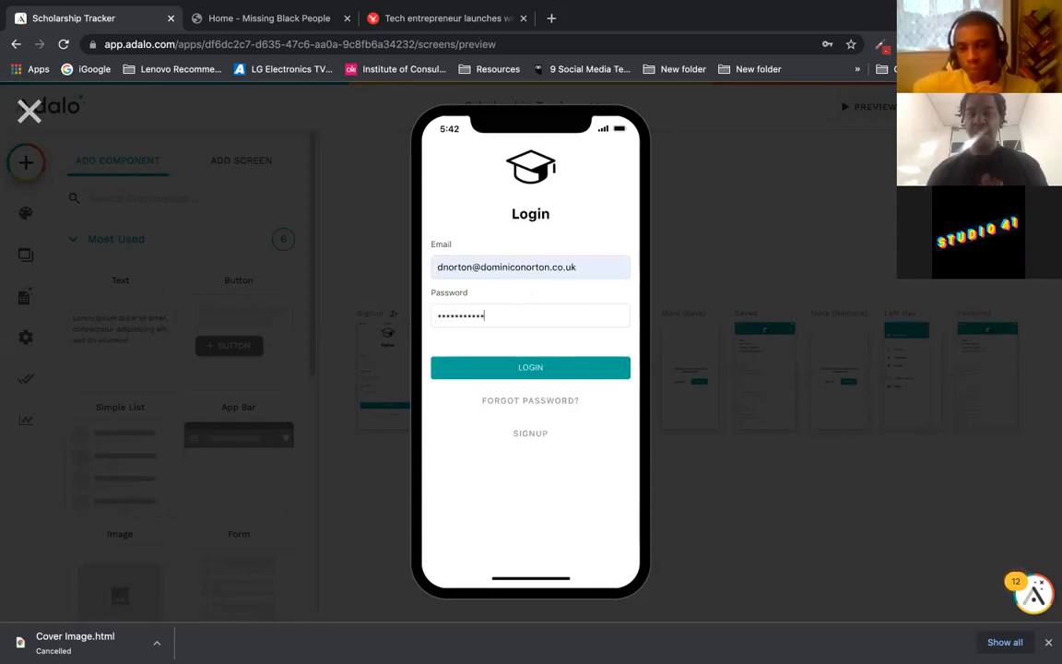
left_click(534, 367)
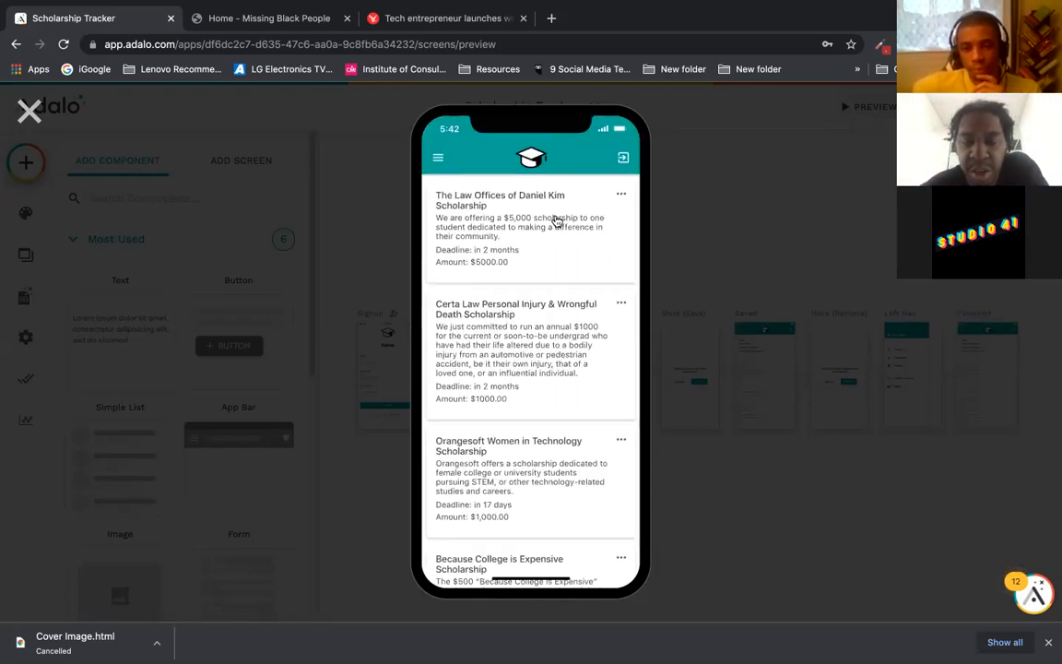
left_click(530, 241)
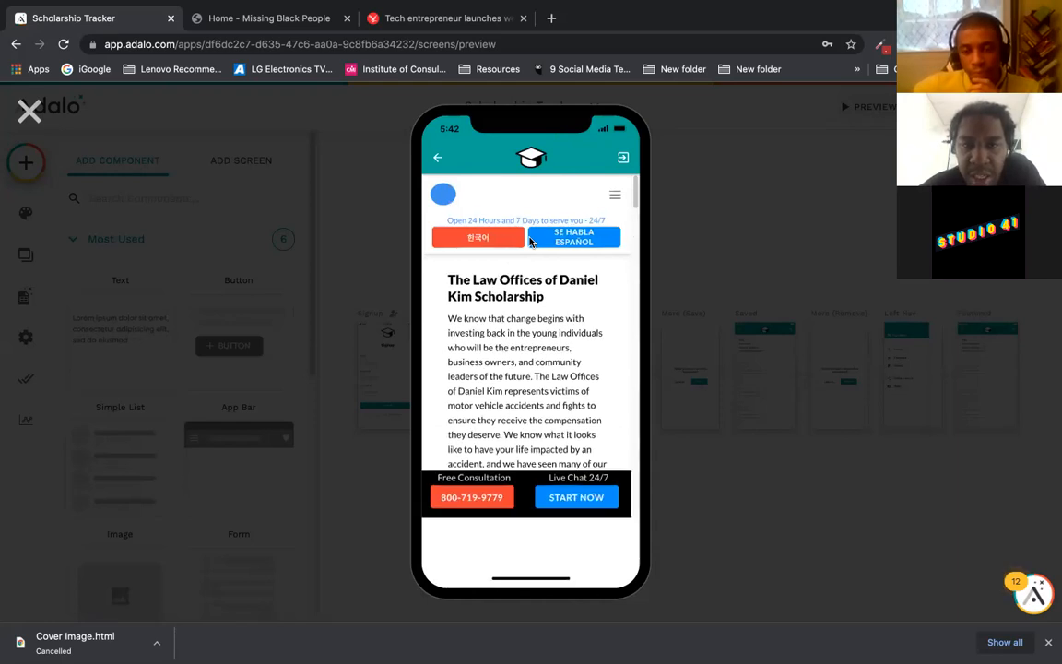
scroll(632, 194, "down", 3)
scroll(608, 199, "up", 2)
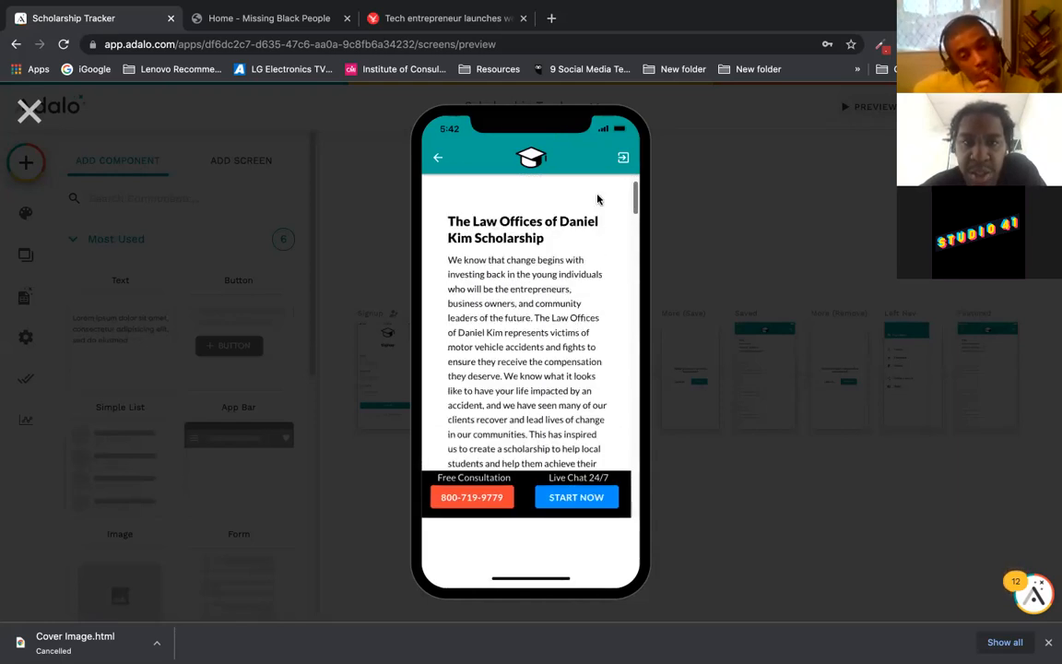
left_click(438, 157)
left_click(534, 356)
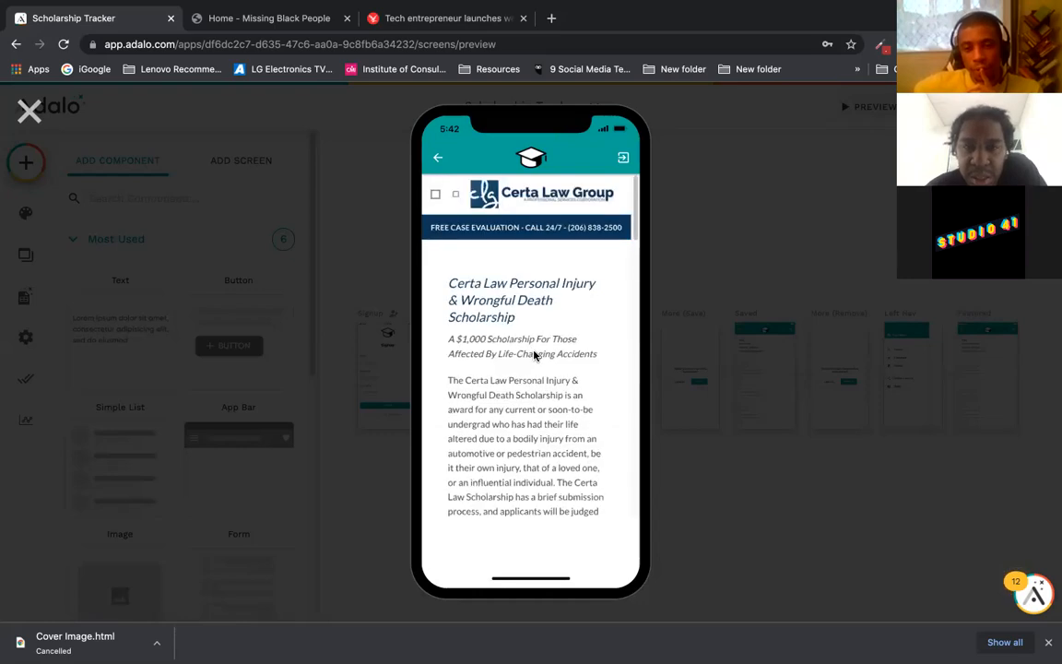
scroll(632, 193, "down", 10)
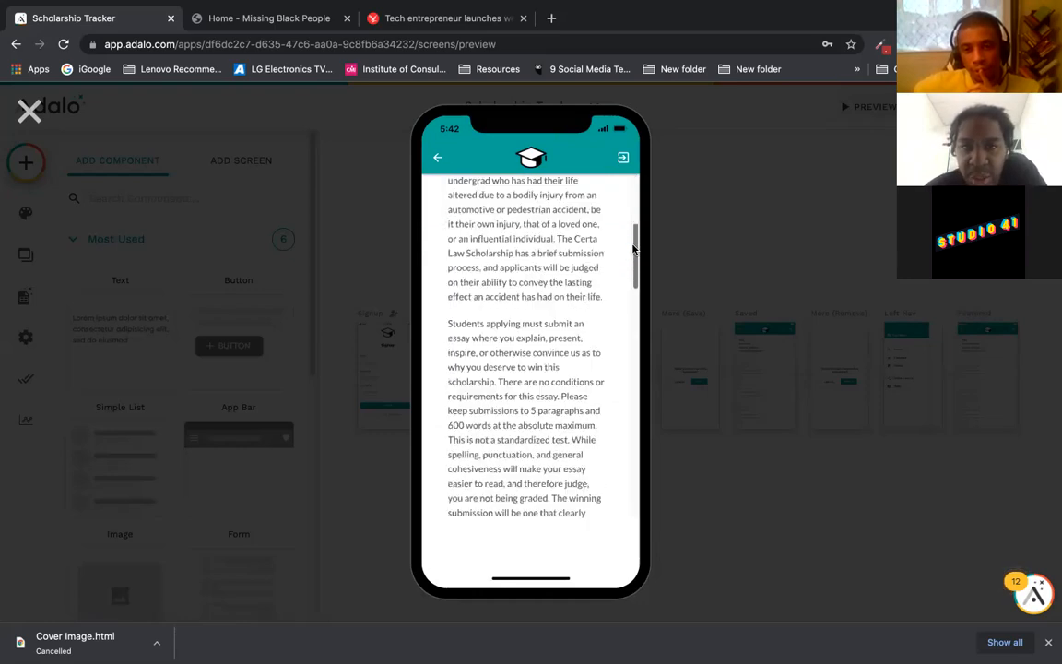
scroll(627, 194, "up", 10)
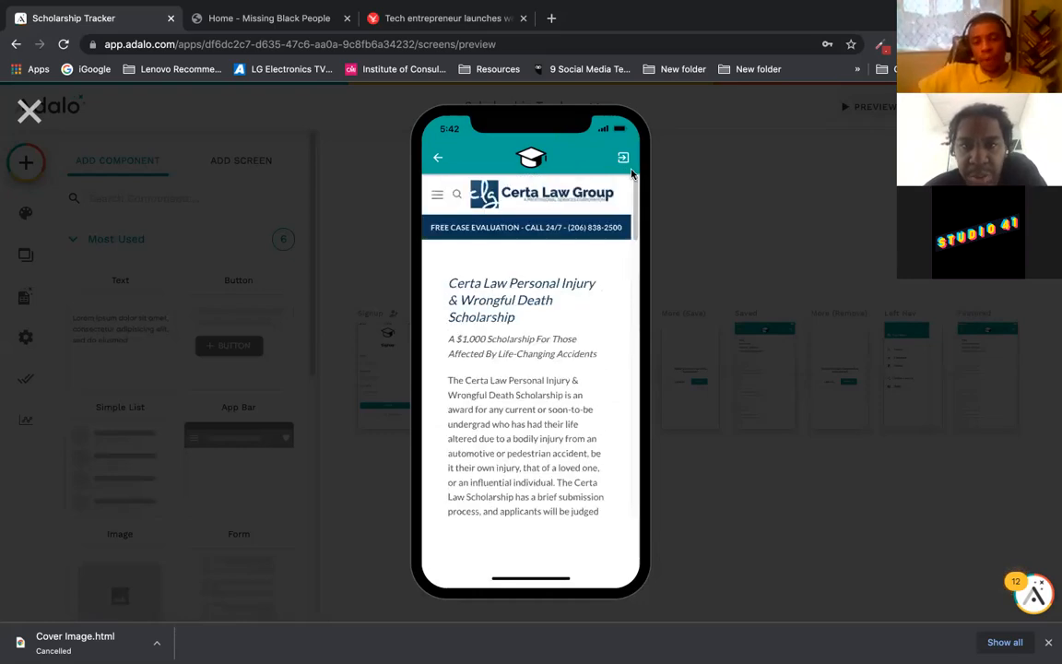
left_click(439, 160)
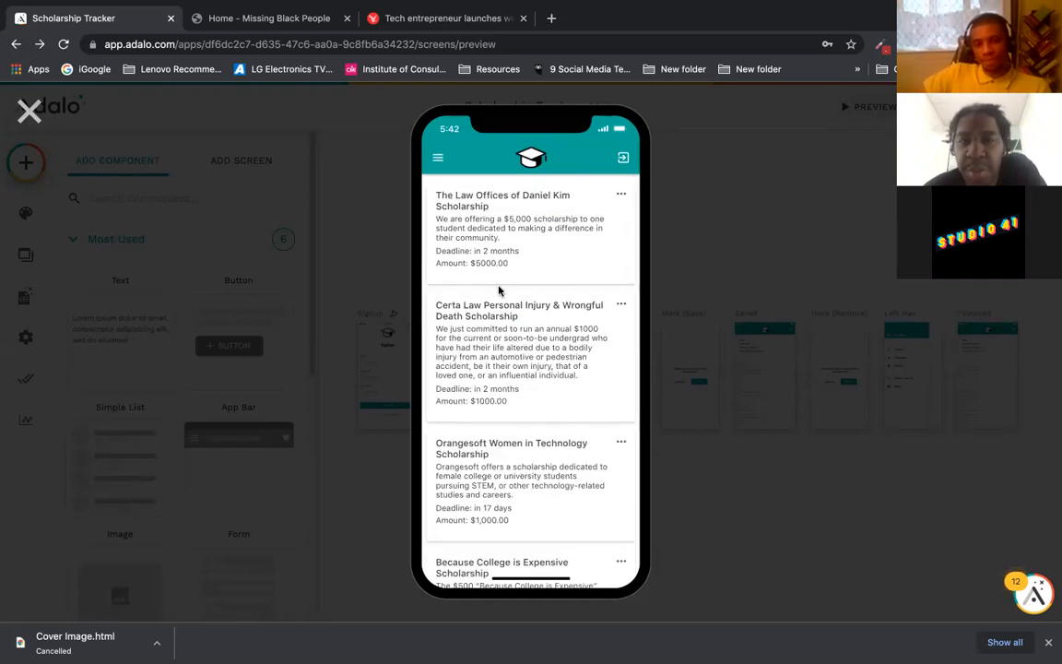
Step: Save the Law Offices of Daniel Kim Scholarship and go to the Saved list
left_click(620, 200)
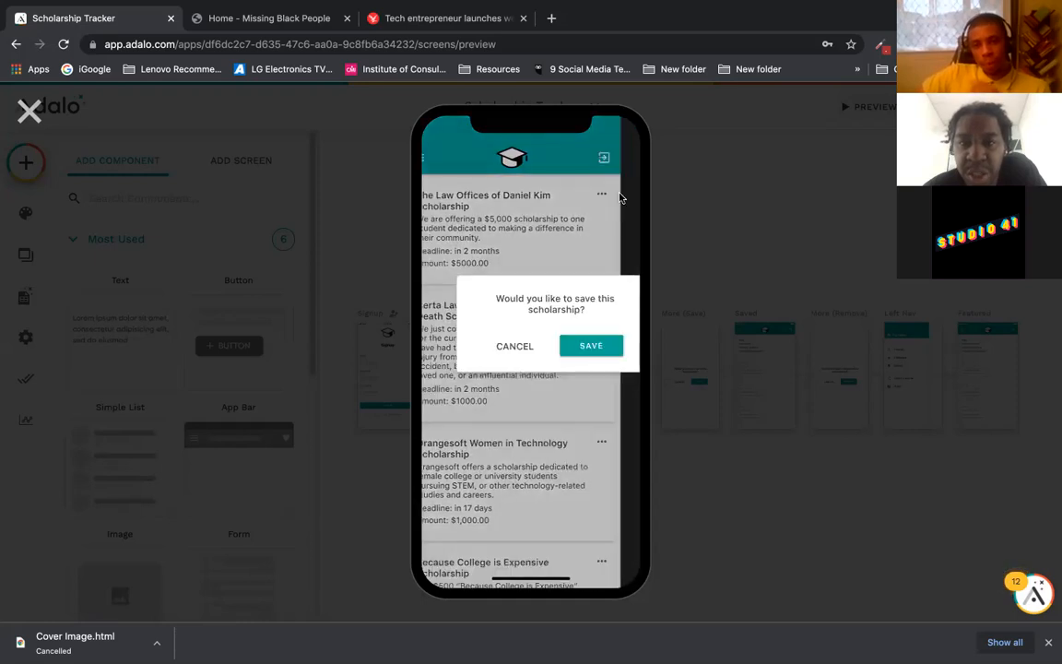
left_click(569, 348)
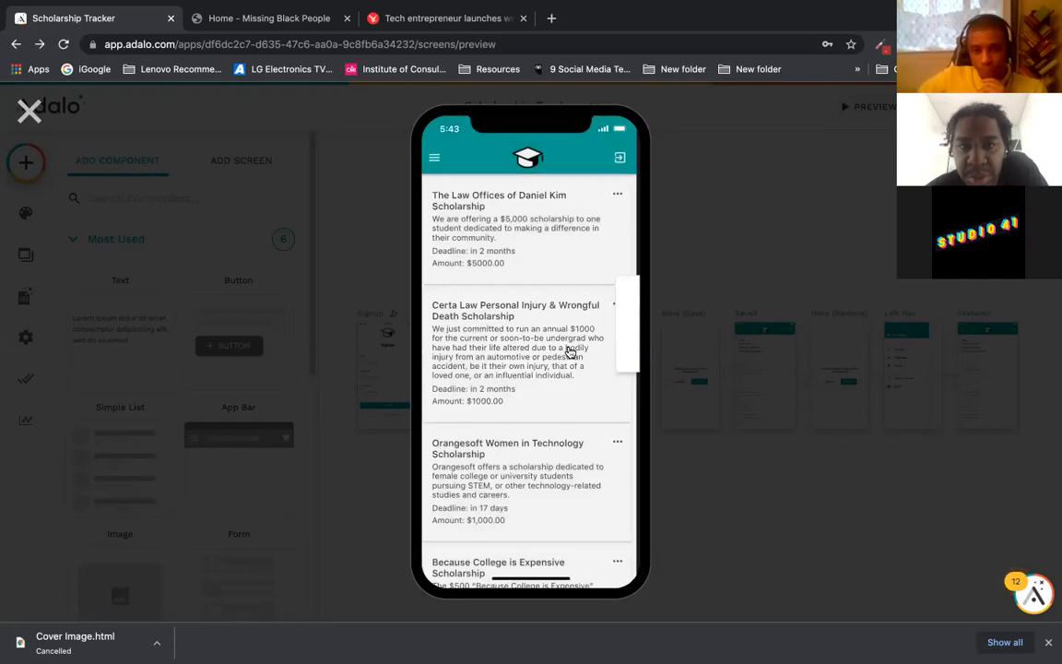
left_click(437, 161)
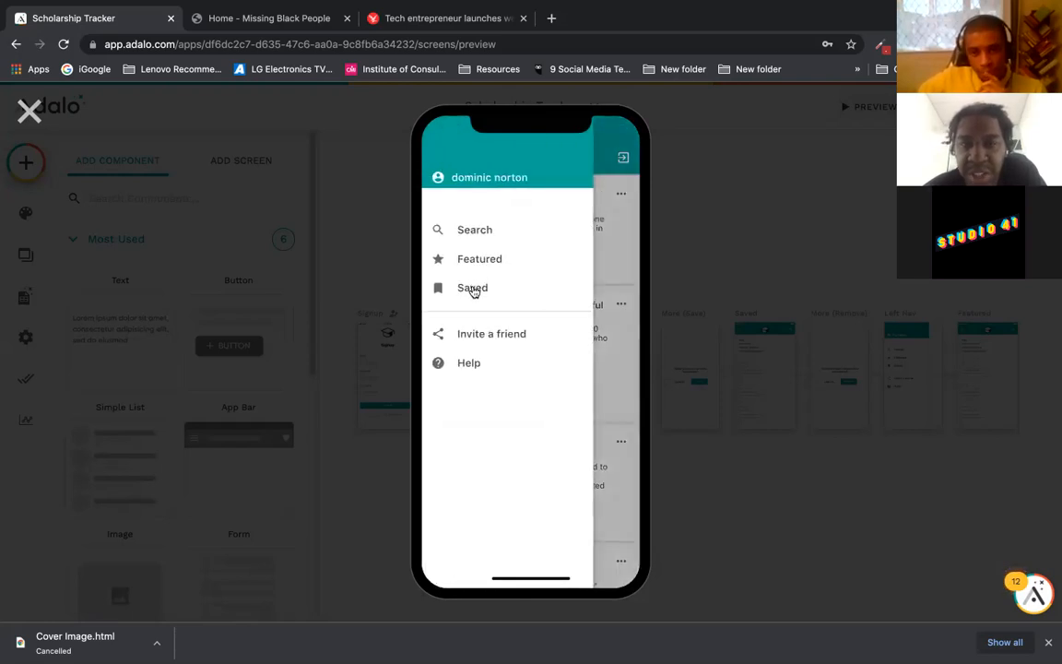
left_click(472, 288)
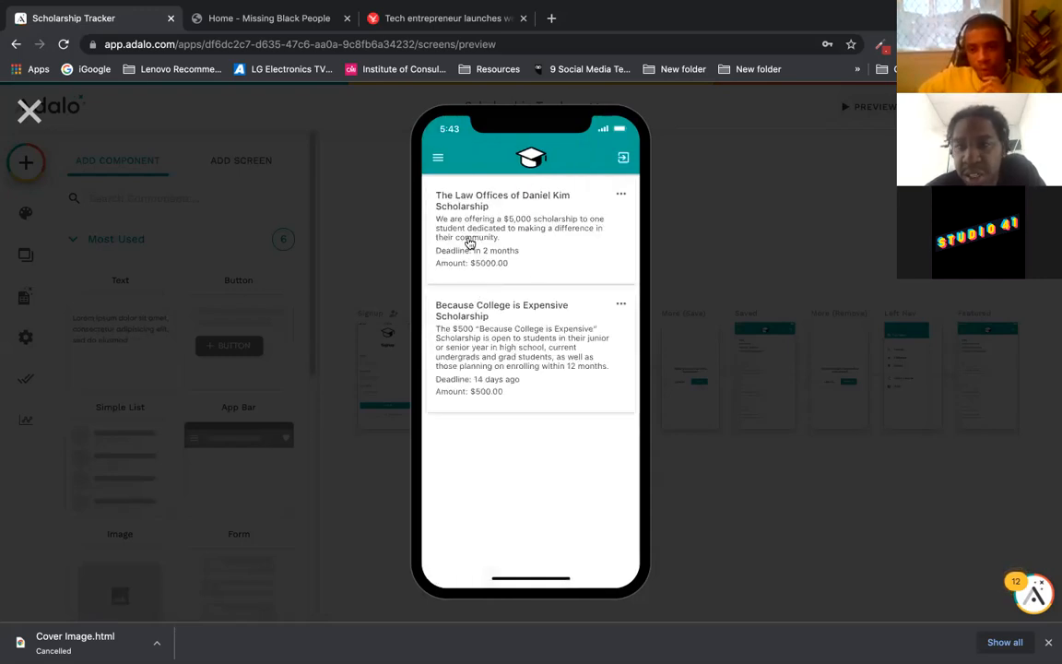
Step: Remove 'Because College is Expensive' from Saved, then close the preview
left_click(620, 308)
left_click(618, 306)
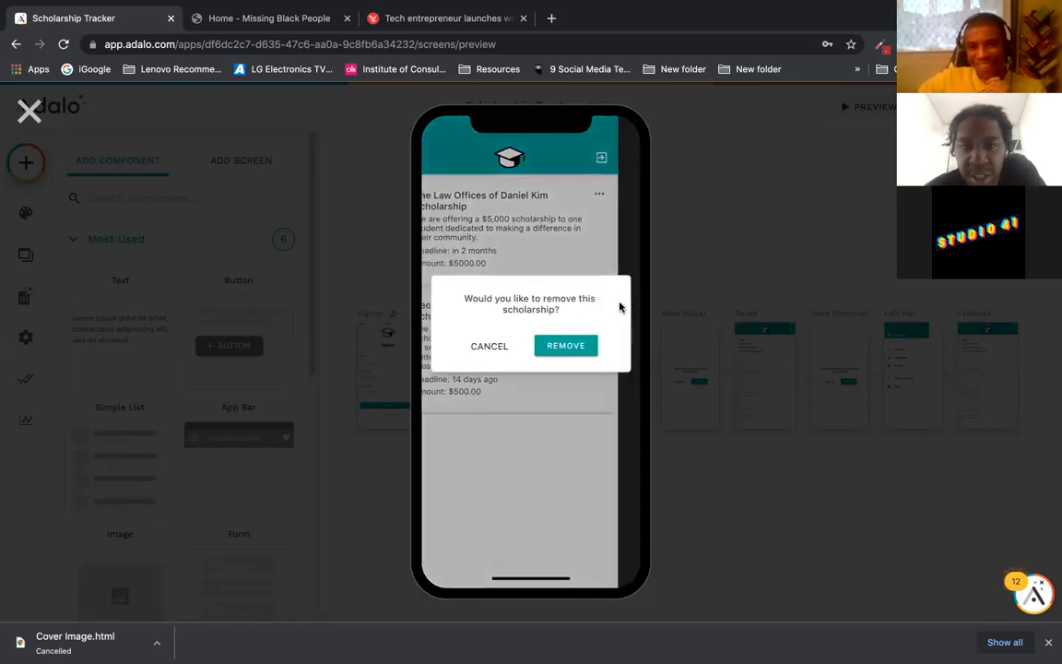
left_click(563, 349)
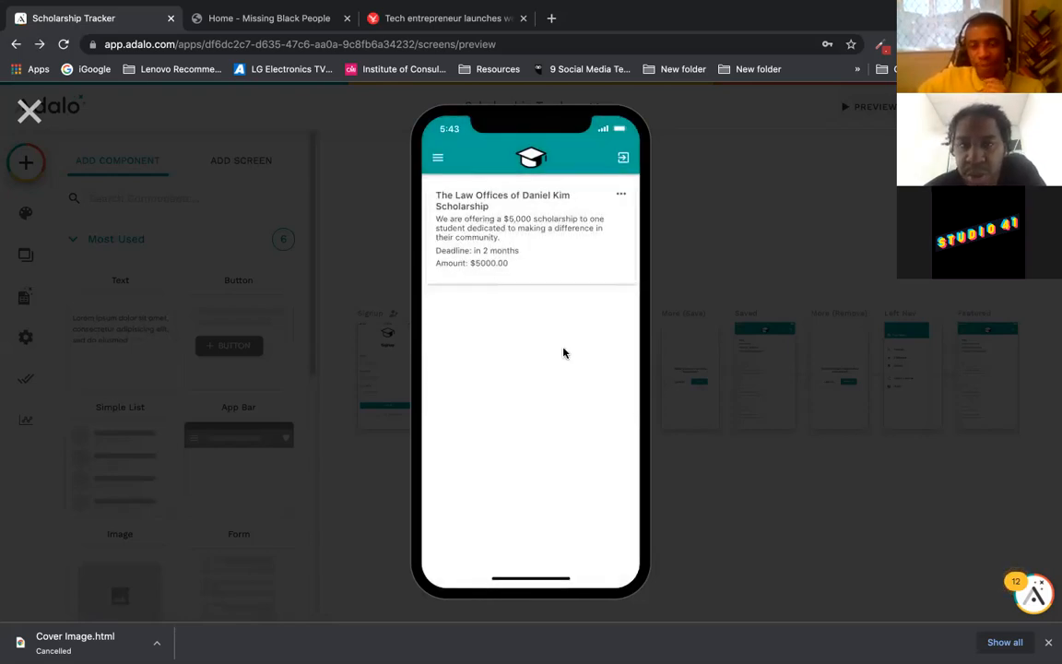
left_click(438, 162)
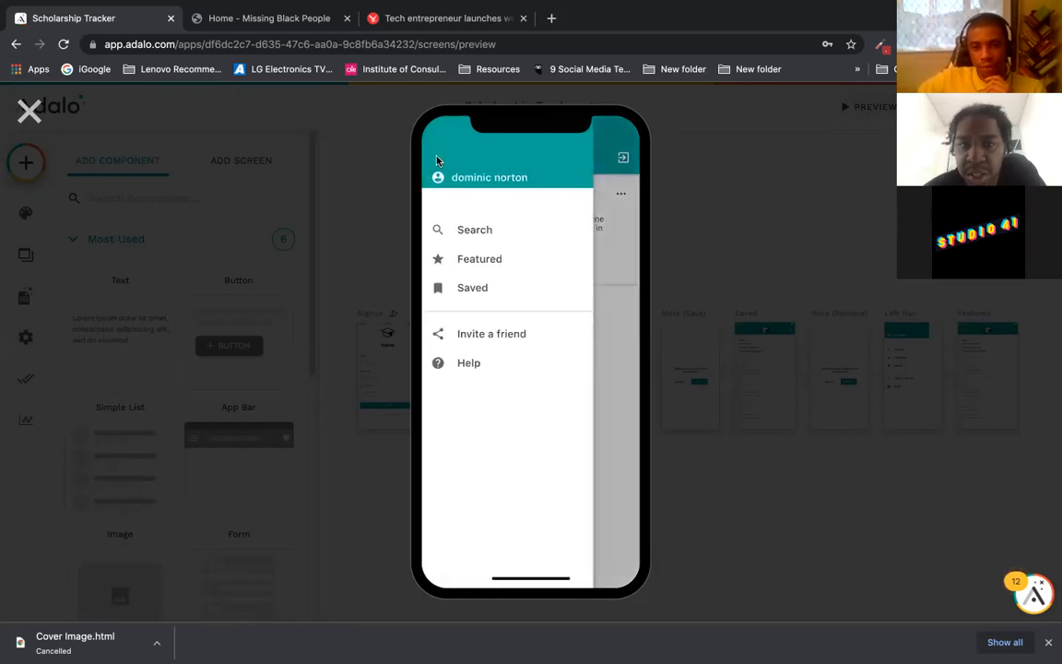
left_click(29, 110)
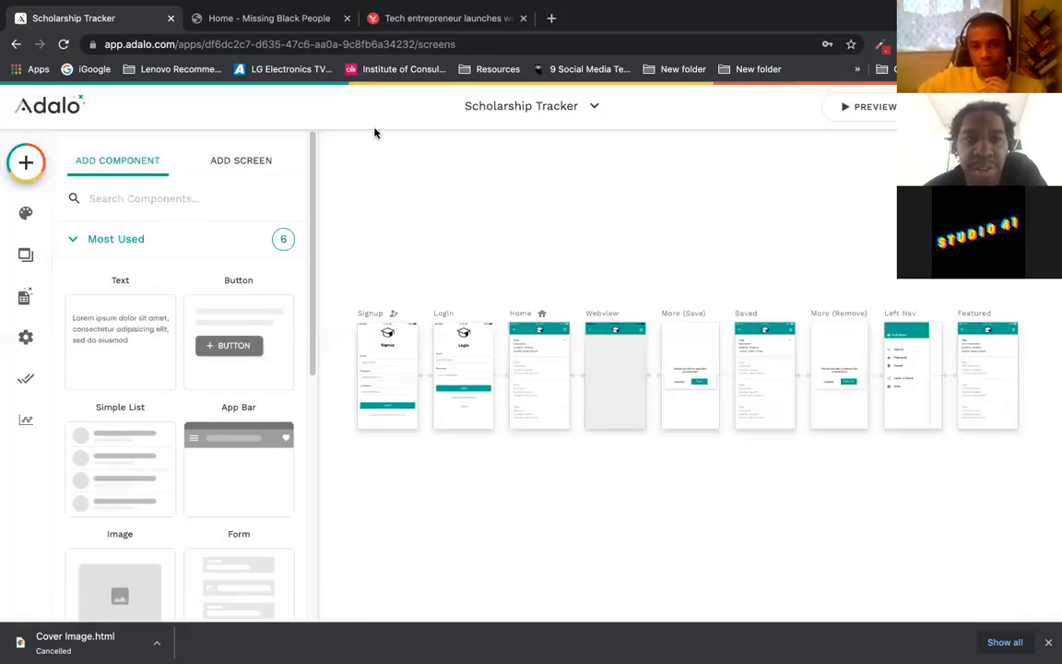
Step: Close the Add Component panel and pan the canvas to show all nine screens
left_click(415, 229)
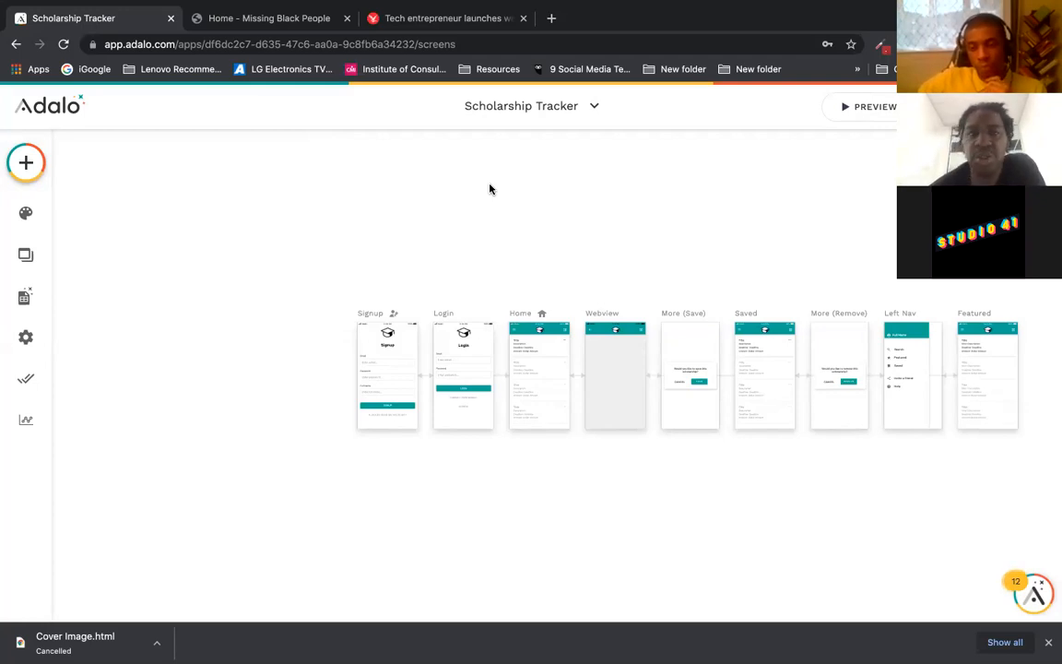
left_click_drag(564, 192, 476, 215)
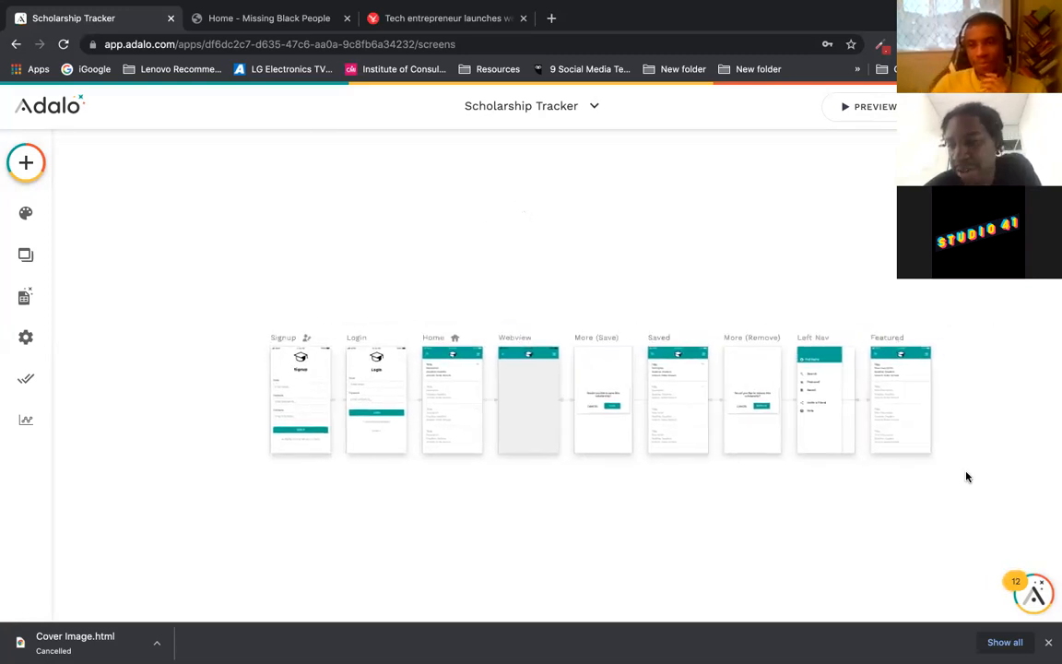
left_click(825, 406)
left_click_drag(730, 238, 595, 225)
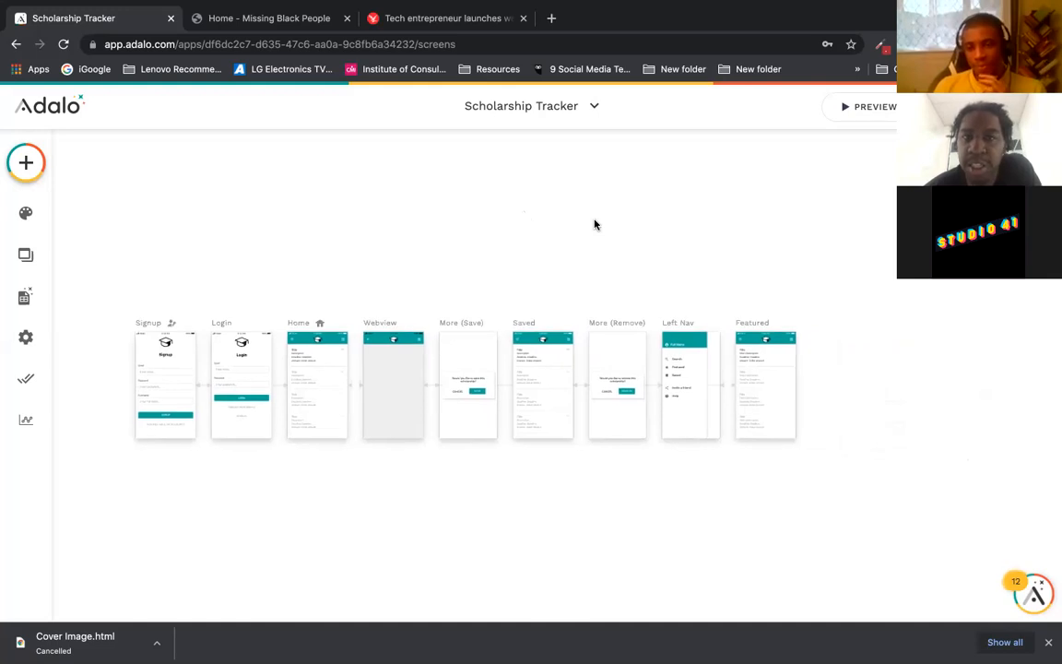